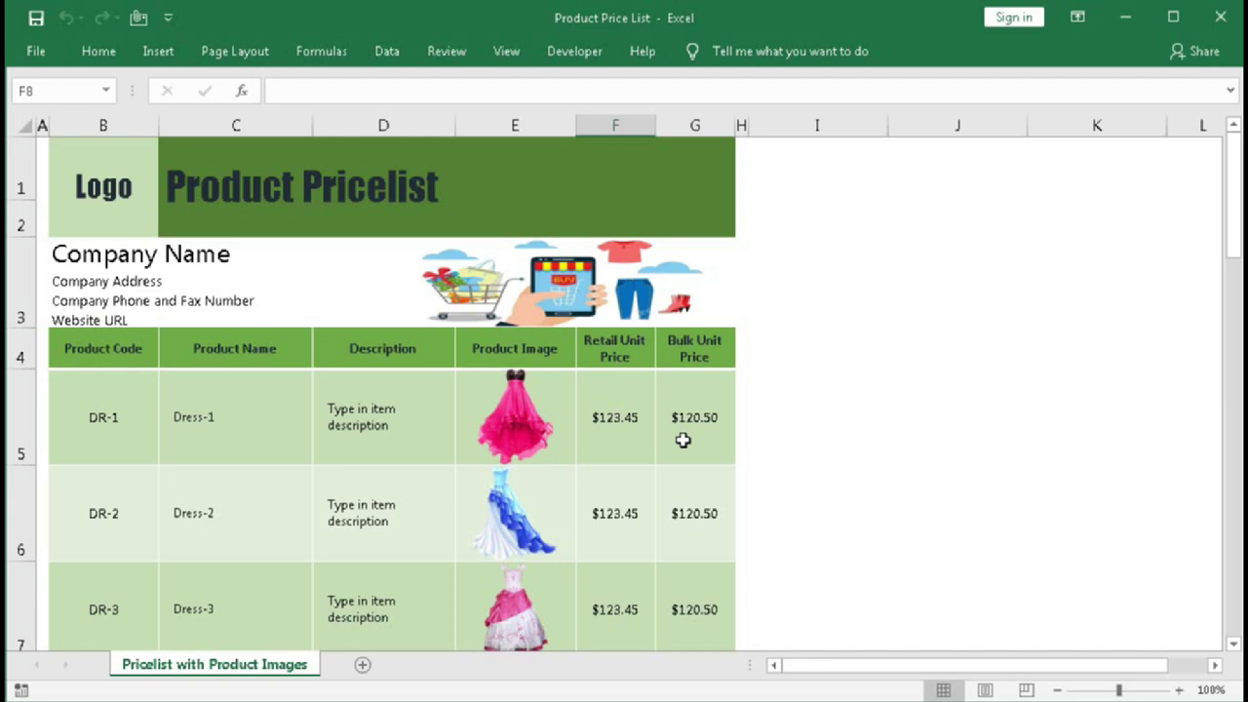
Step: Add a new row to the price list table with code DR-4, name Dress-4 and description "Type in item description"
click(681, 601)
key(Tab)
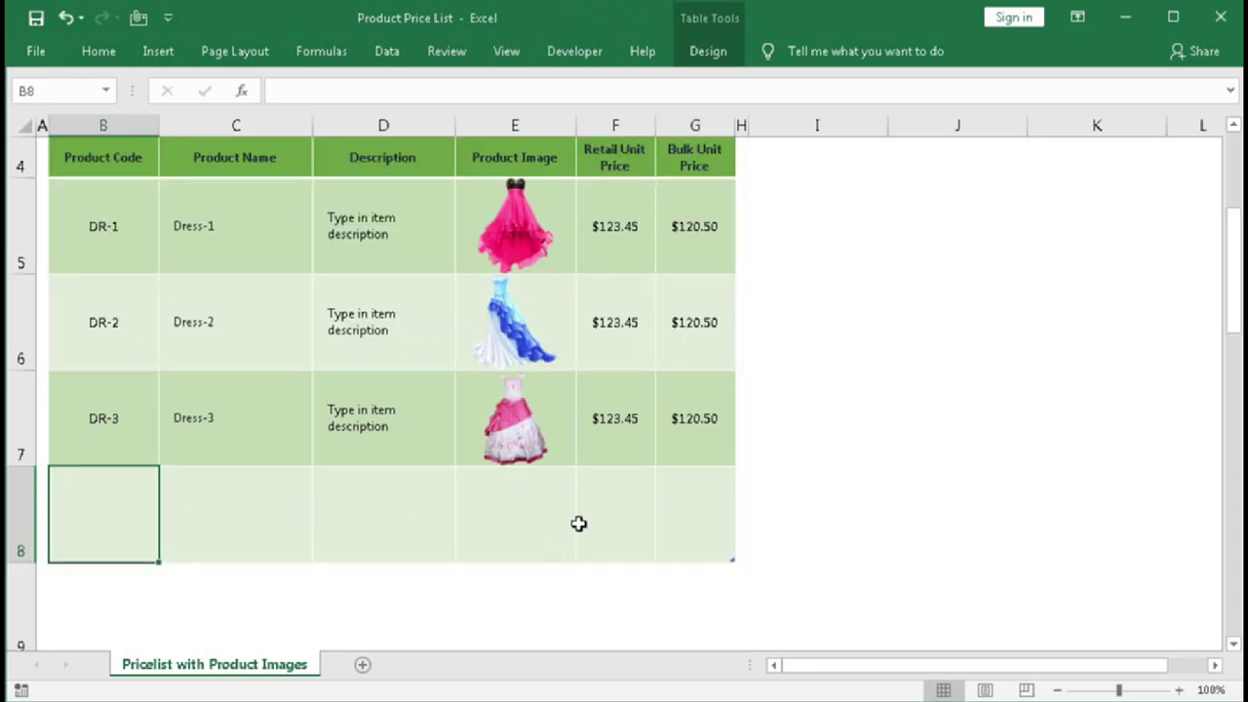
text(DR)
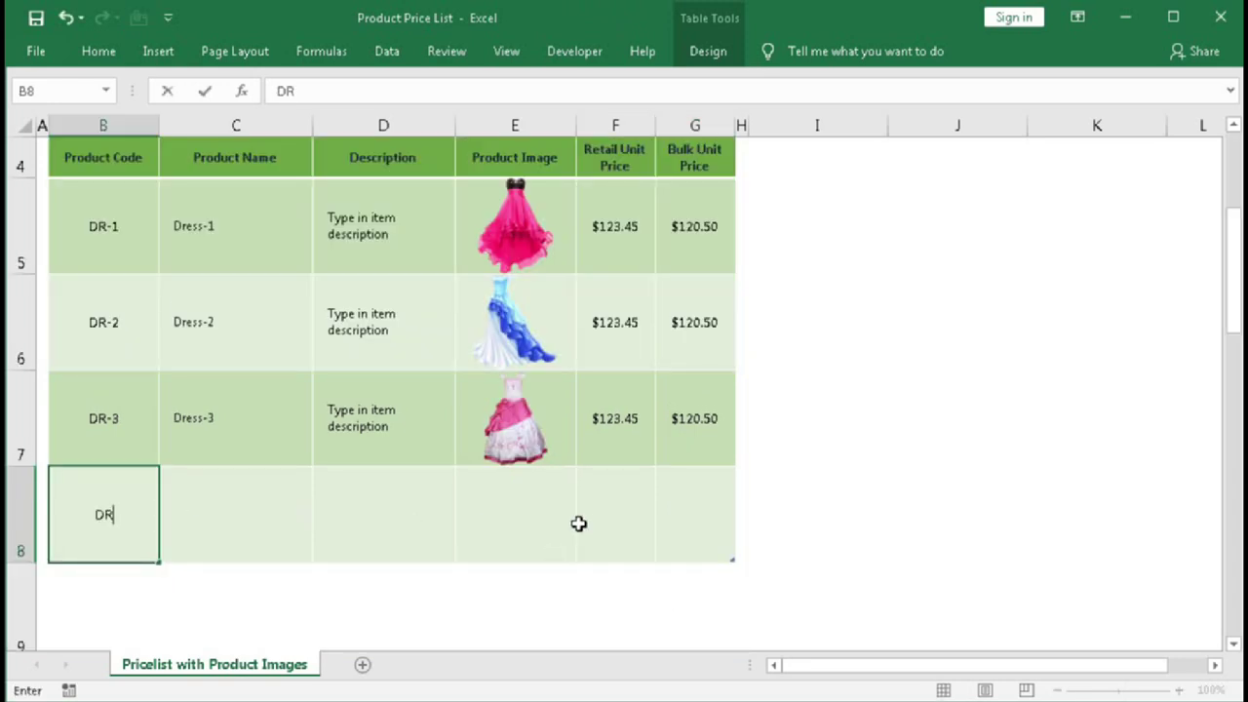
text(-4)
key(Tab)
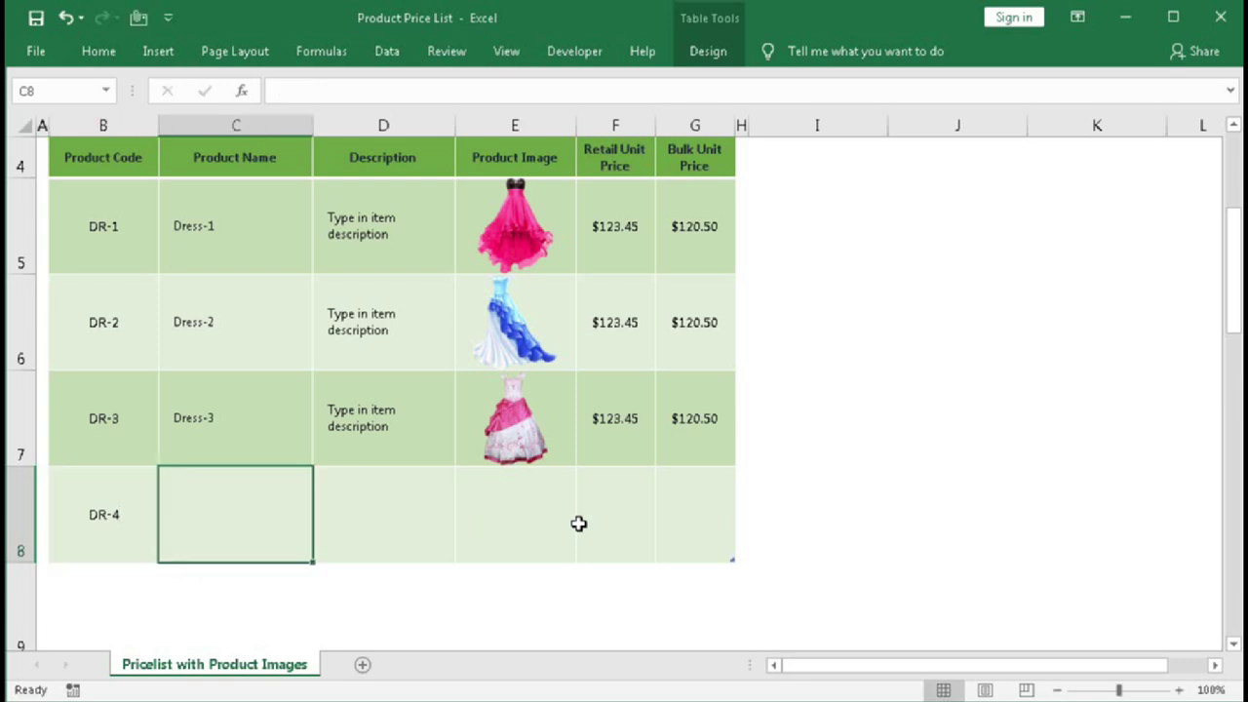
text(Dr)
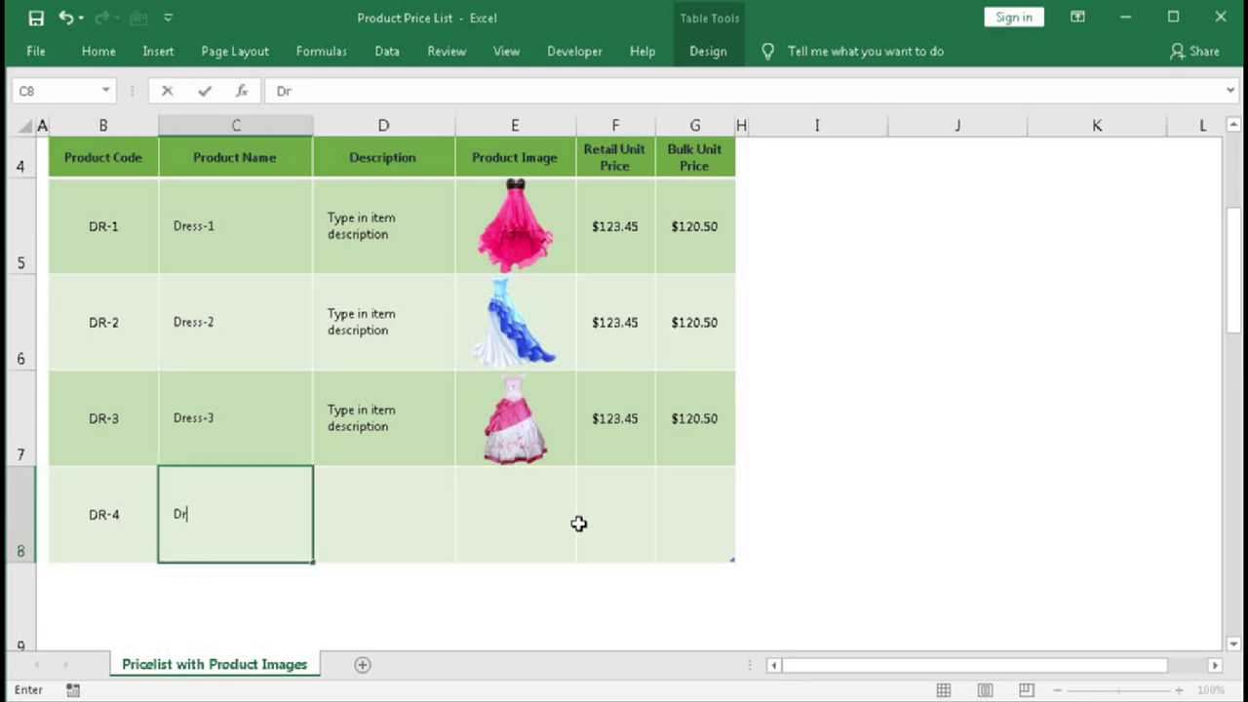
text(ess-4)
key(Tab)
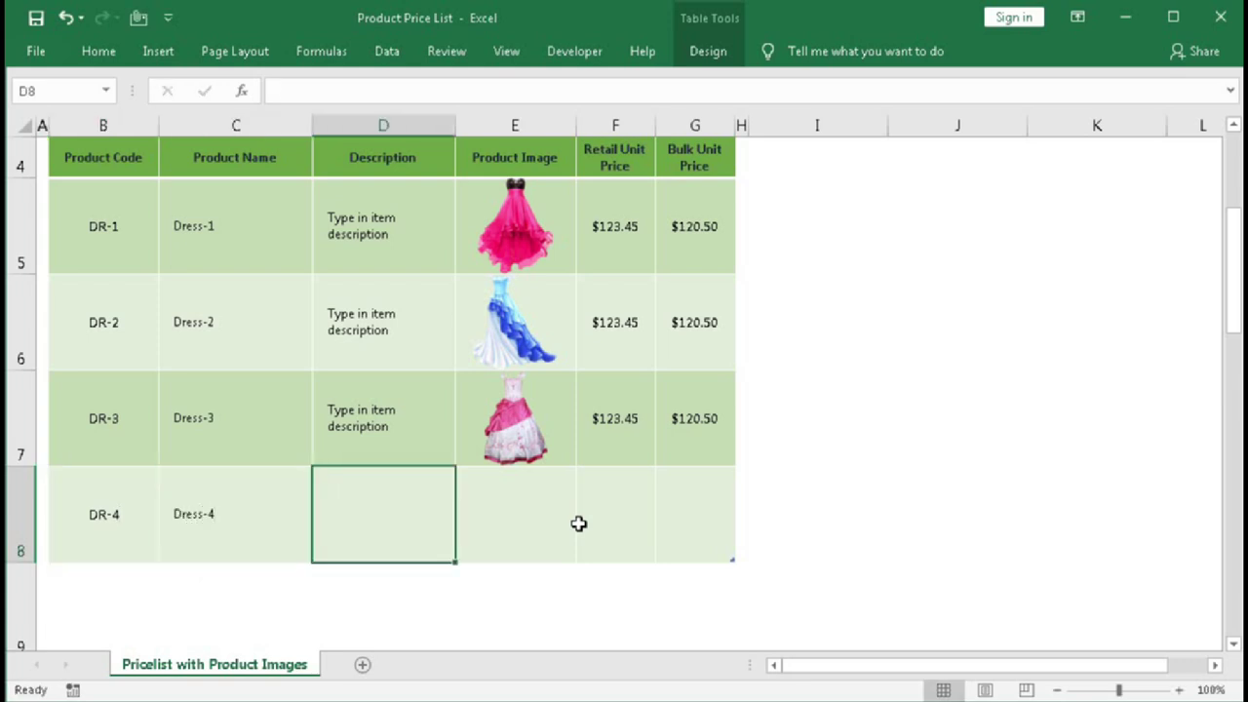
text(Type in item description)
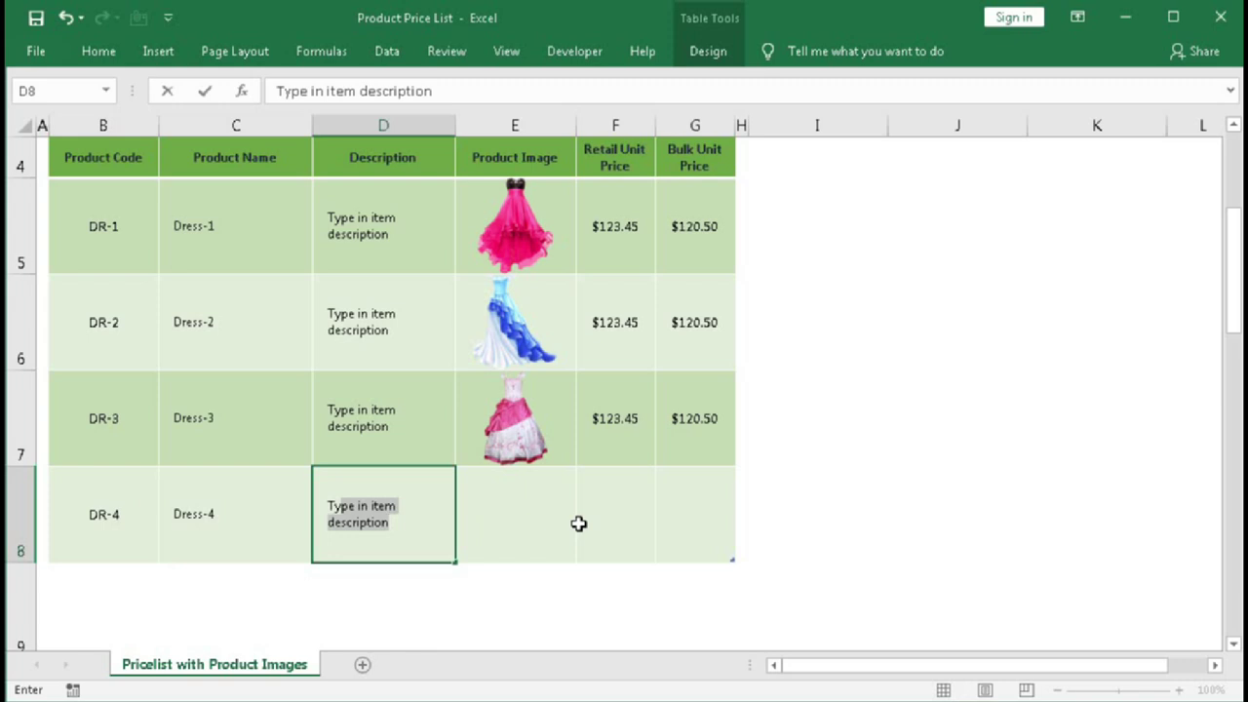
Step: Insert the Dress-4 picture from the Dress folder into the Product Image cell of the DR-4 row
click(508, 517)
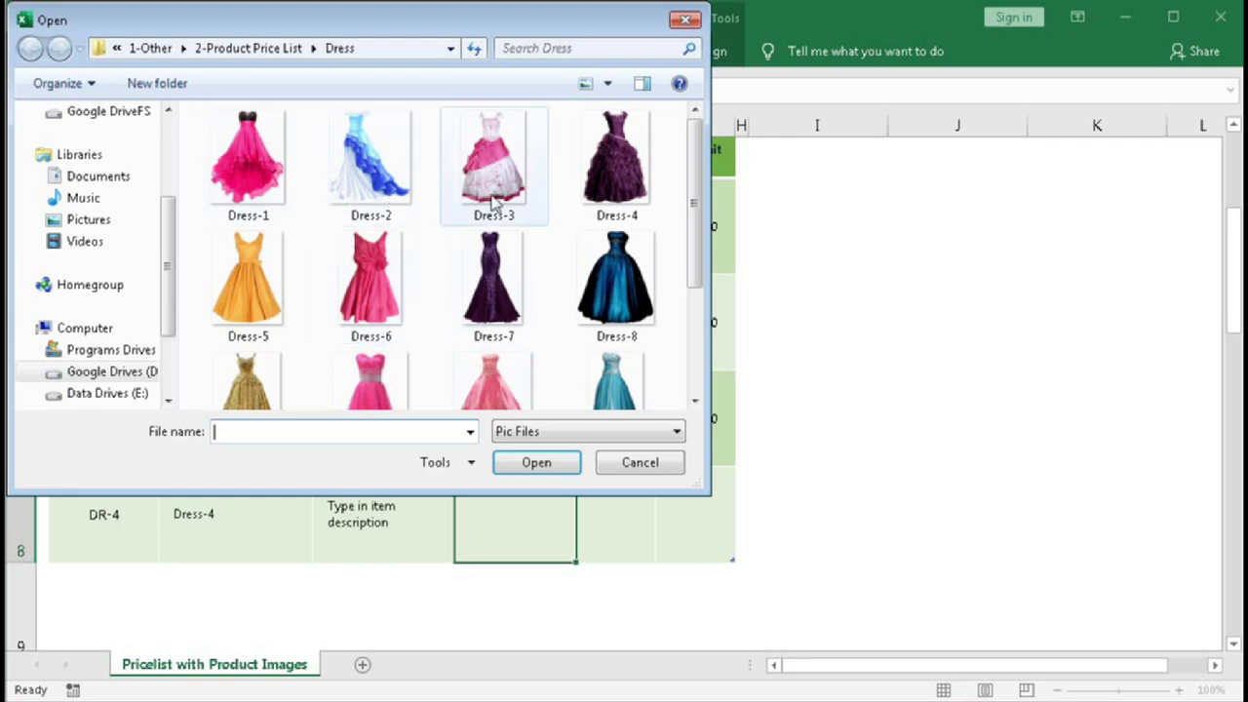
click(607, 191)
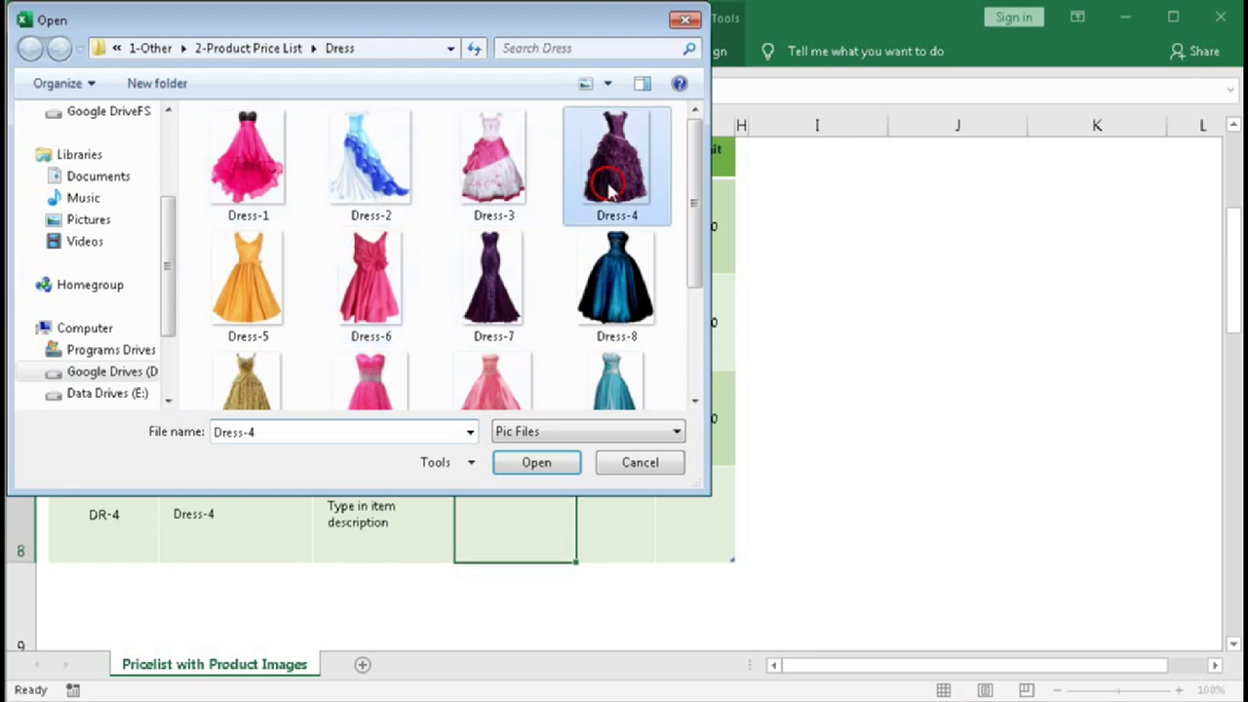
click(535, 462)
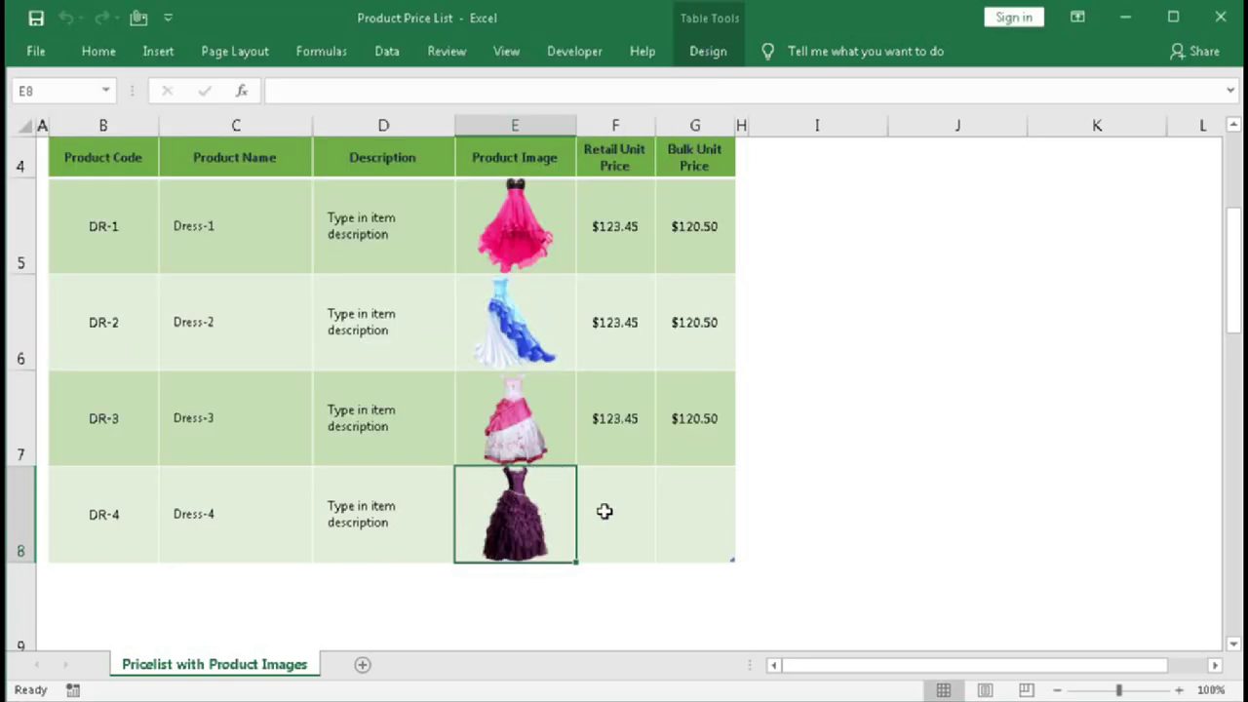
Step: Enter a retail unit price of 123.45 and a bulk unit price of 120.5 for DR-4
click(604, 501)
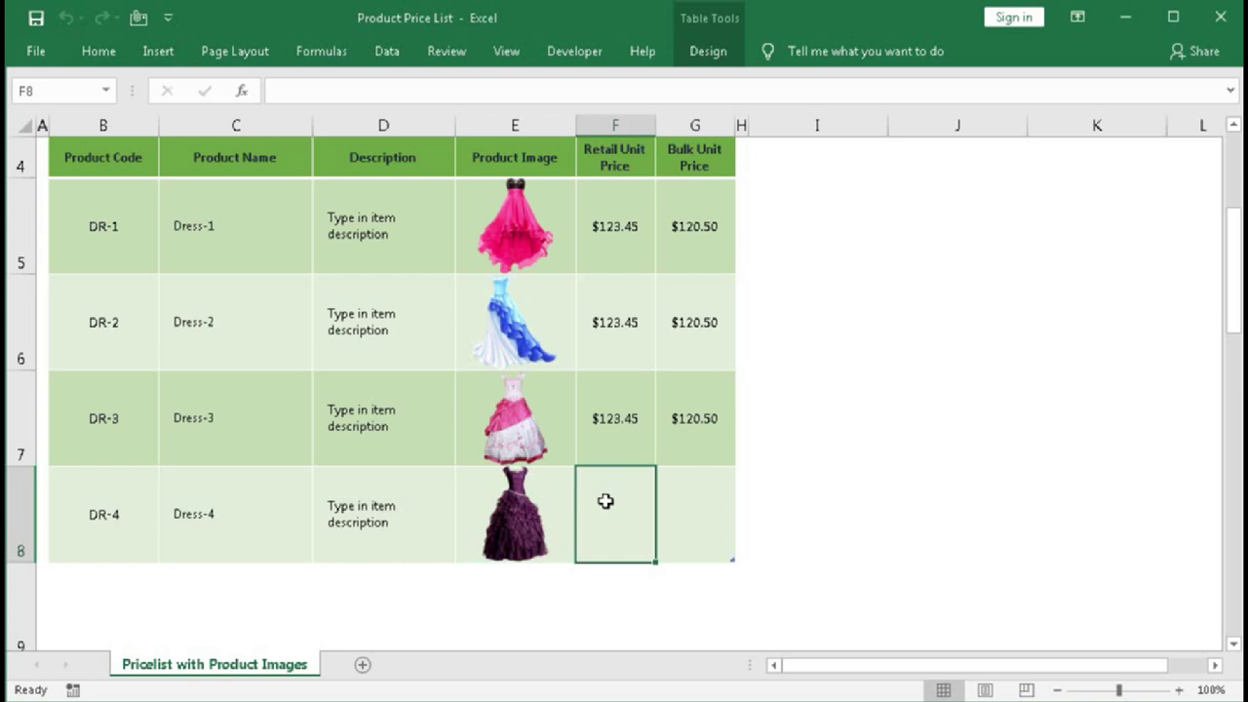
text(1)
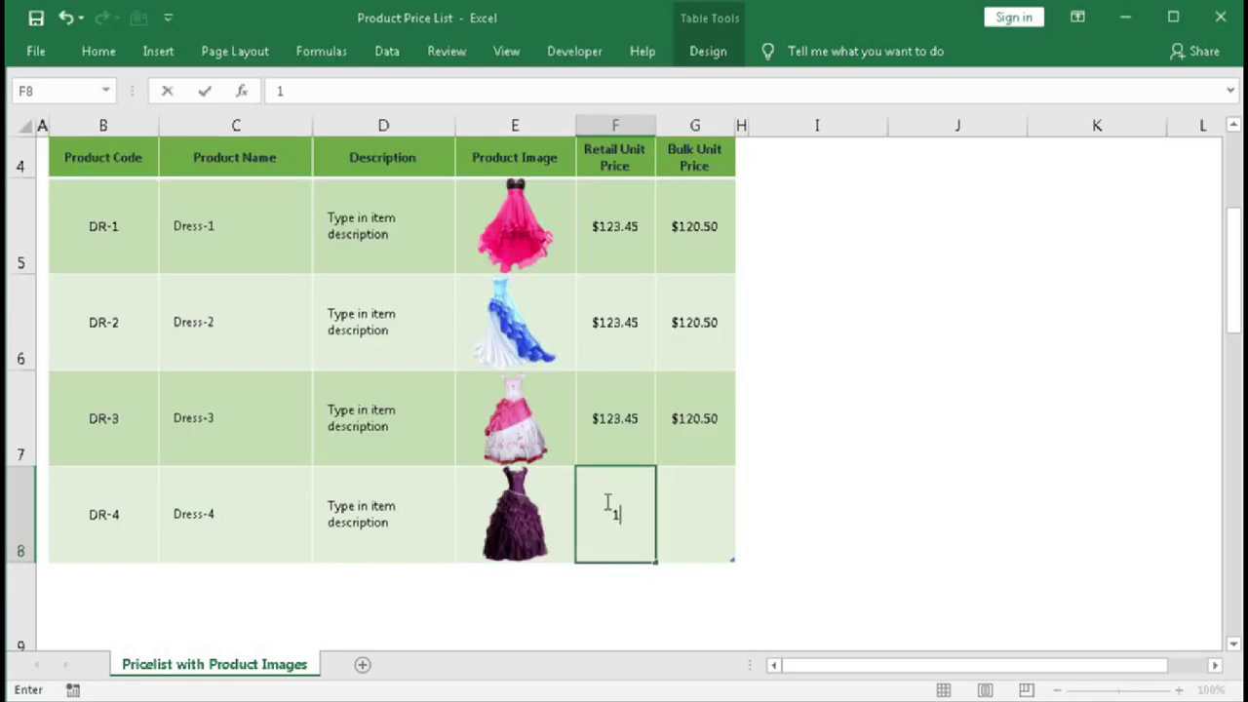
text(23.45)
key(Tab)
text(120.5)
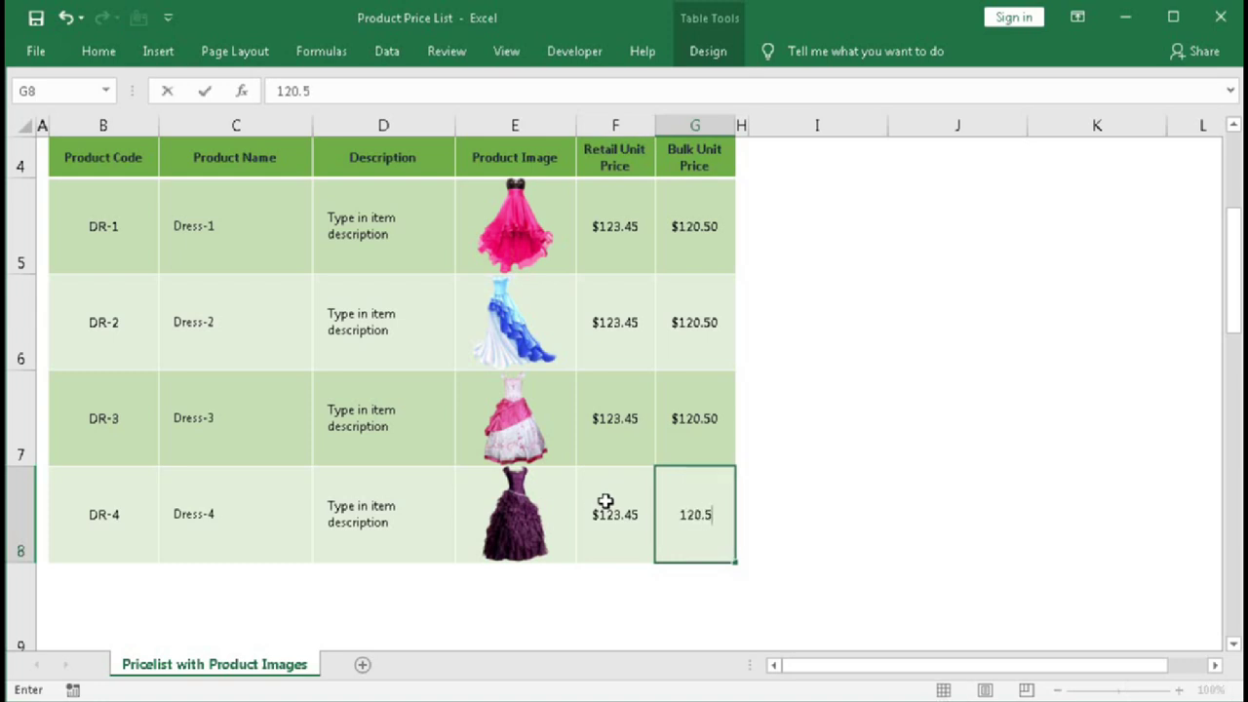
click(390, 507)
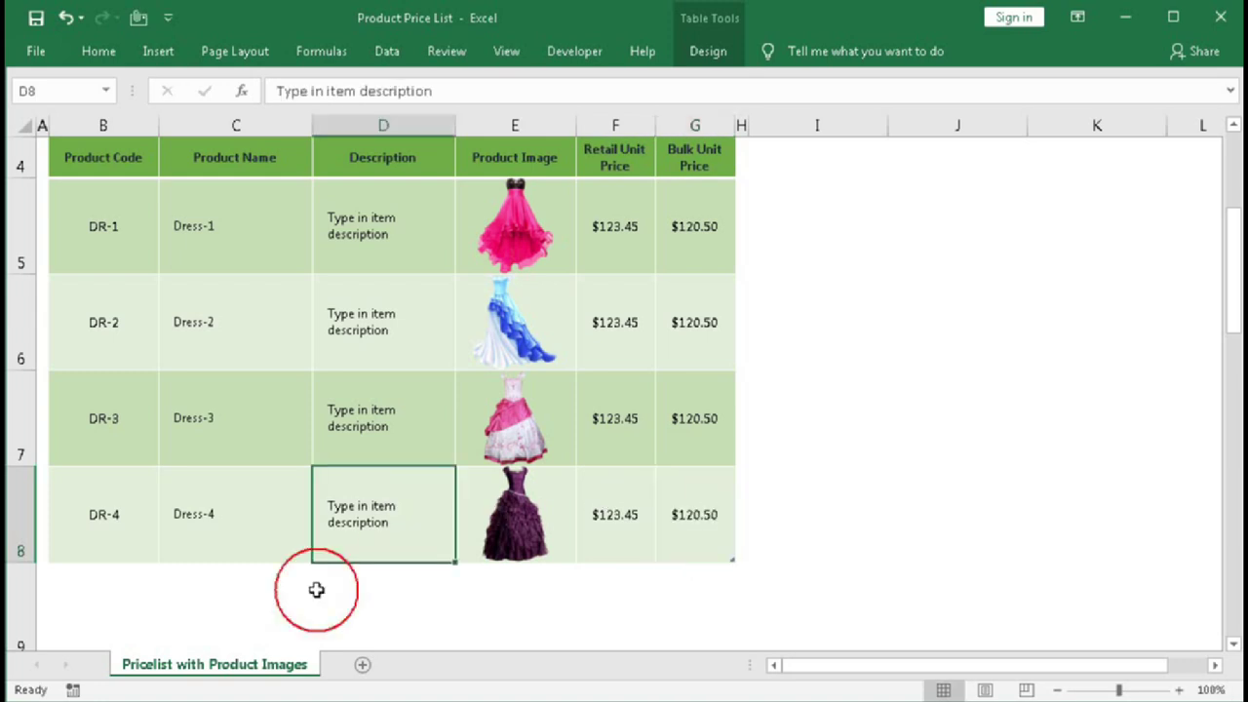
Step: Open the full-size product images one after another, from Dress-4 up to Dress-1, closing each after viewing
click(517, 505)
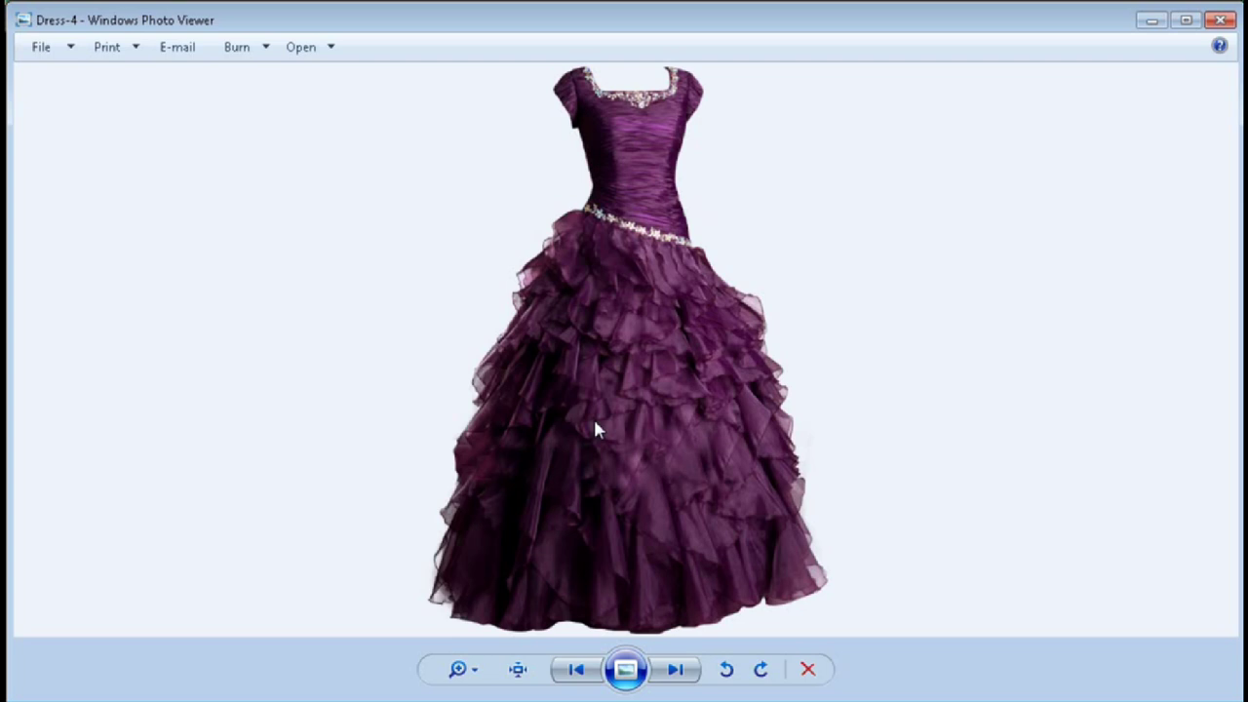
click(1220, 19)
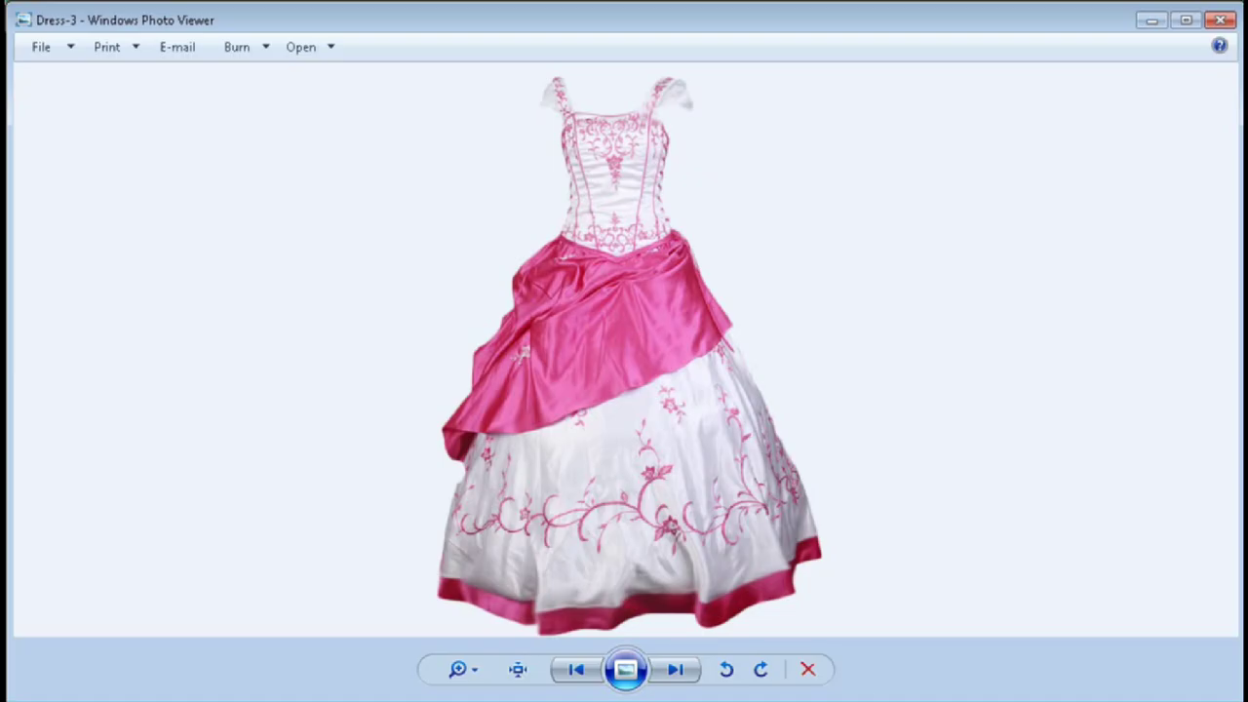
click(1220, 20)
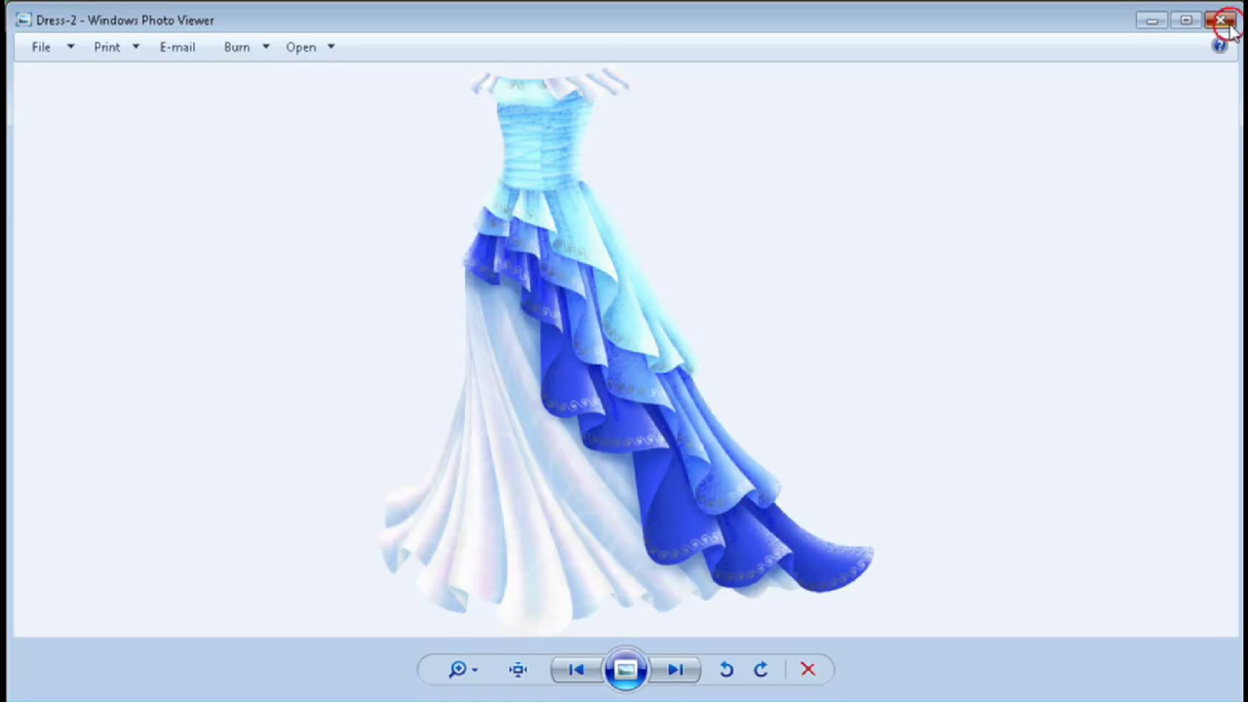
click(1219, 18)
click(536, 229)
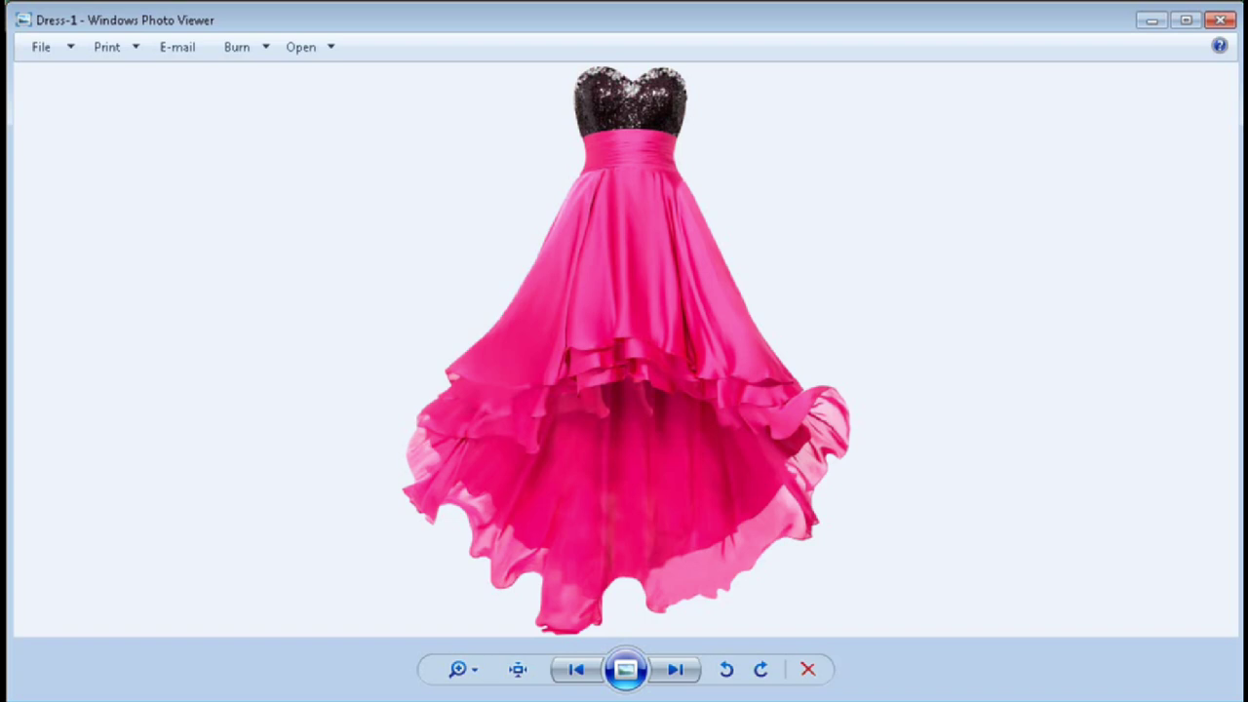
click(1220, 21)
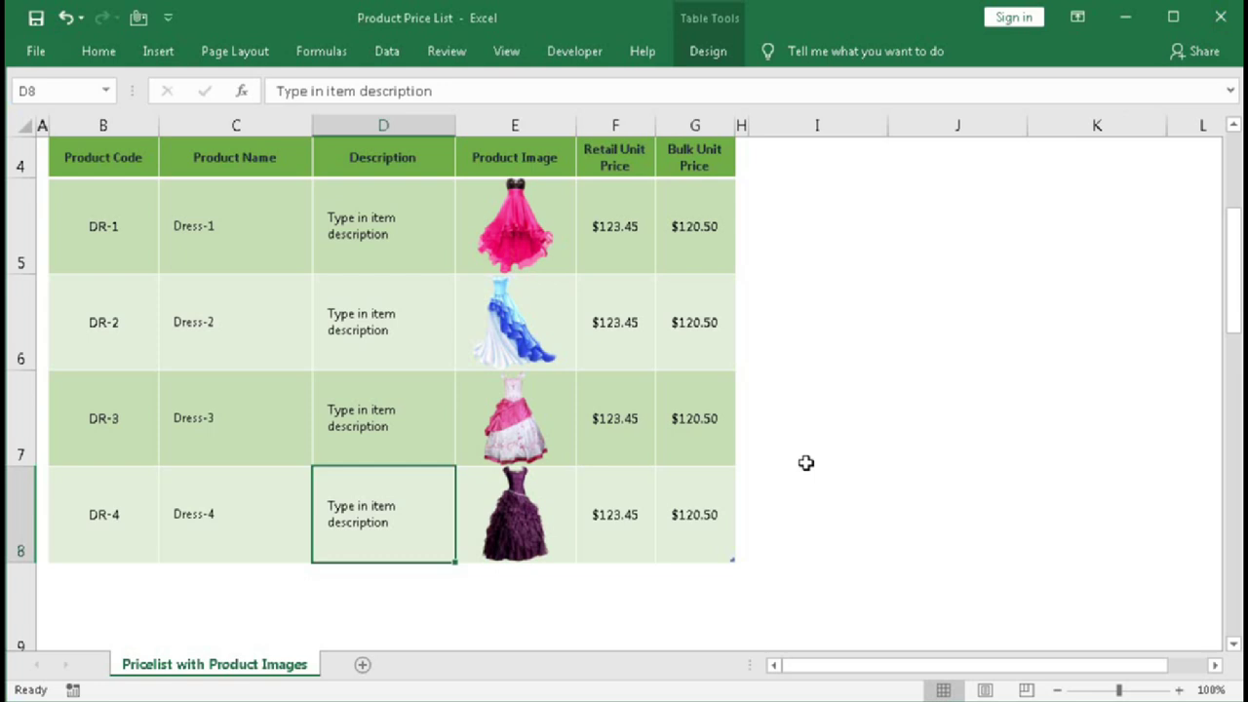
scroll(806, 463, up, 1)
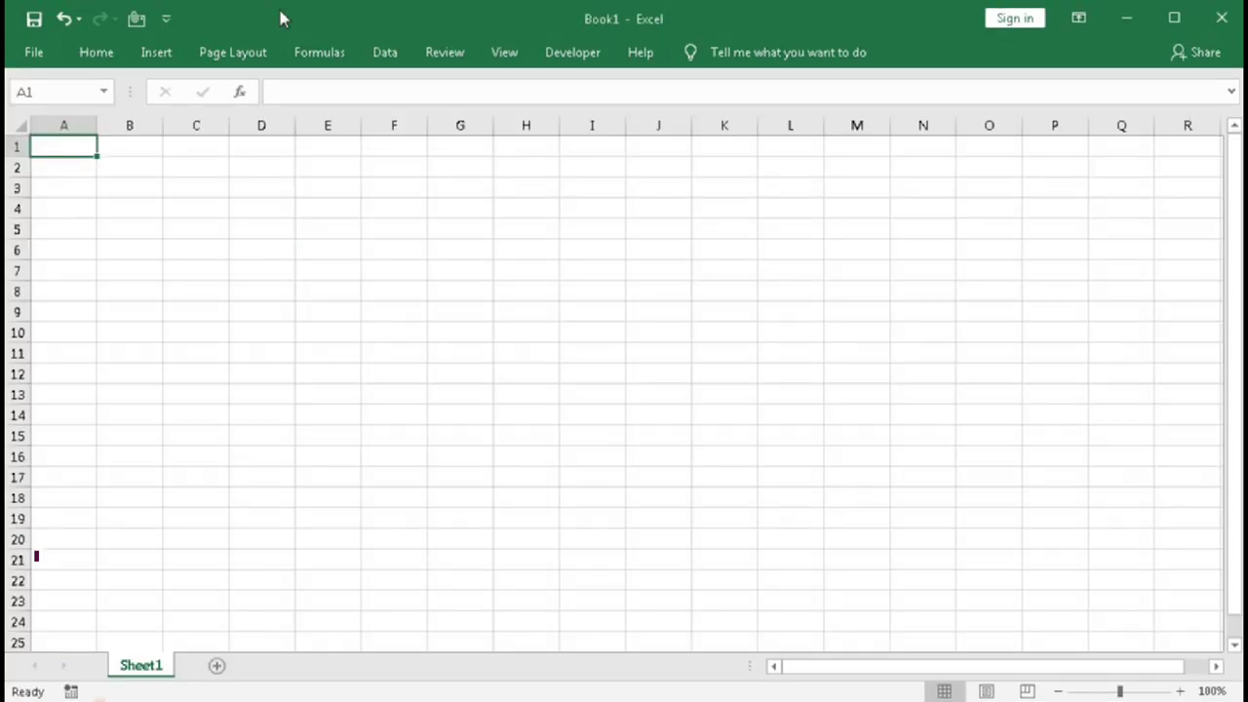
Step: Save the blank workbook in the 2-Product Price List folder as Product Price List1, an Excel Macro-Enabled Workbook
click(37, 54)
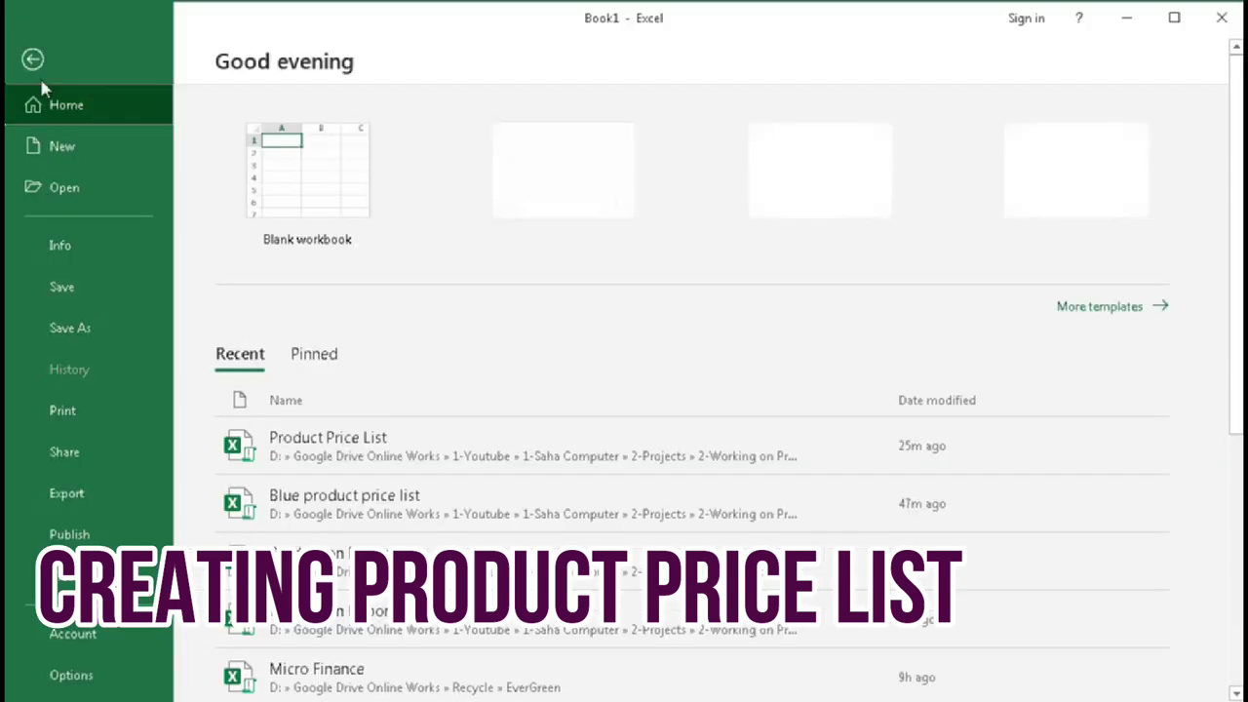
click(61, 326)
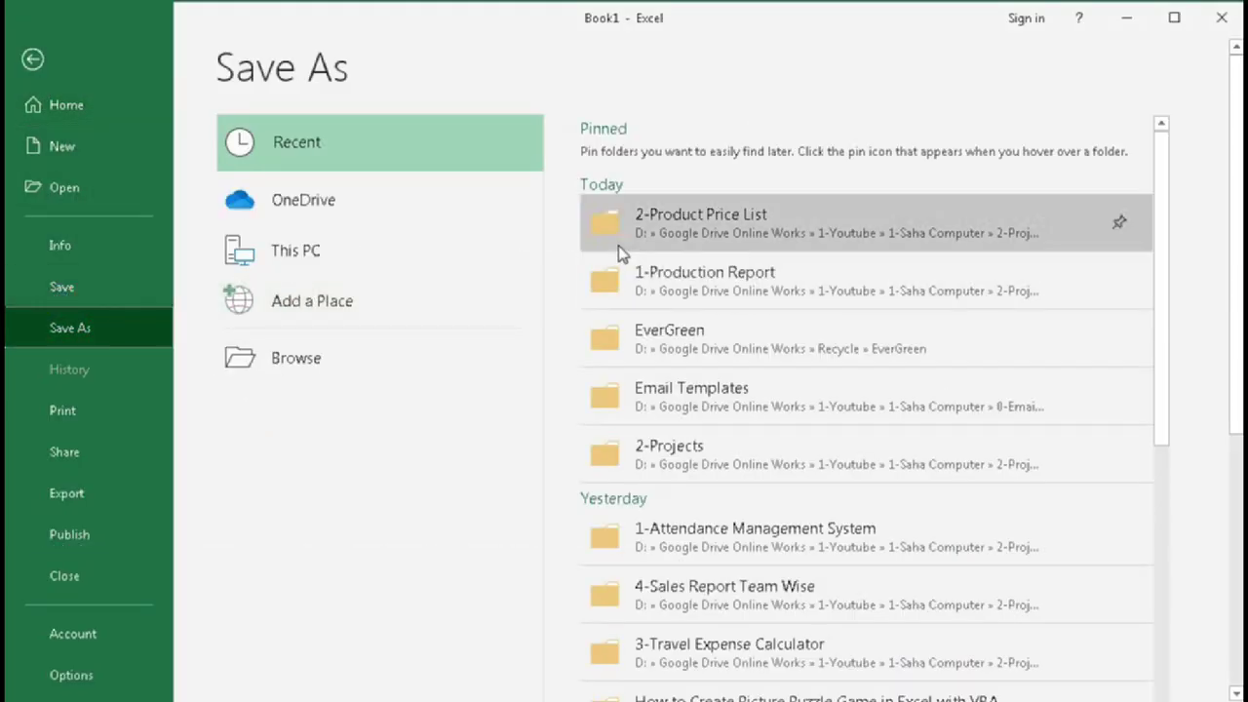
click(644, 224)
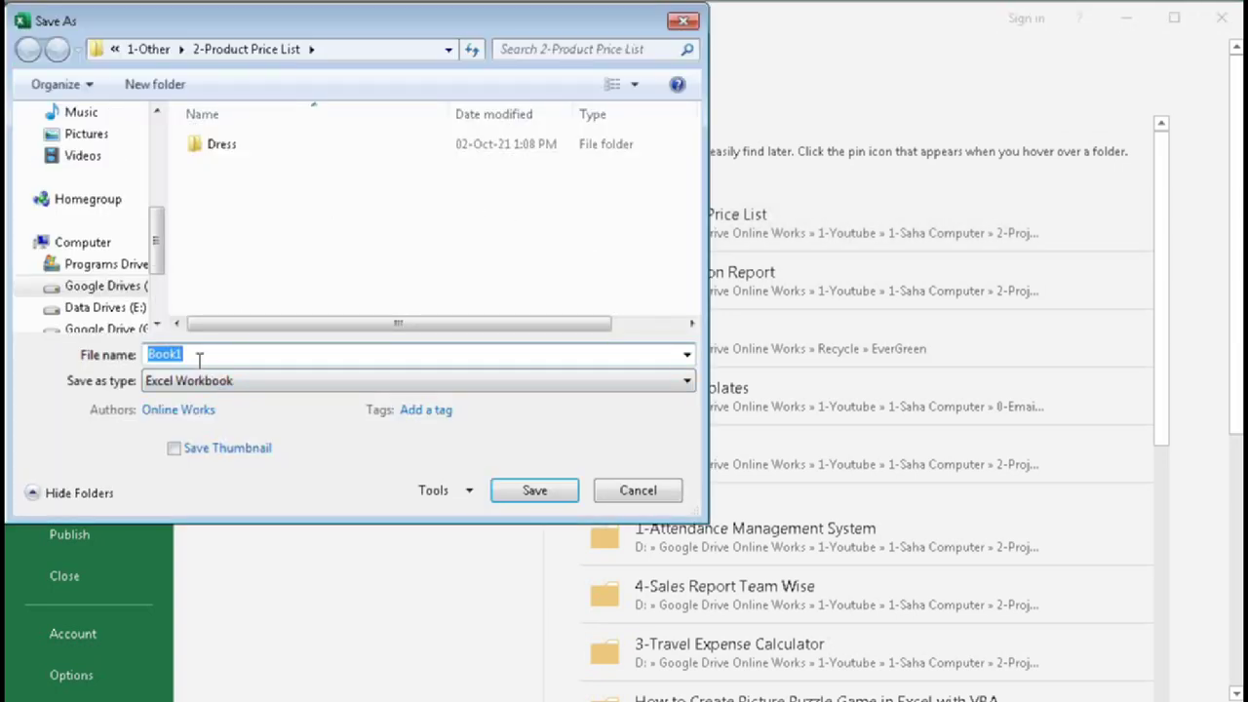
text(Product Price List1)
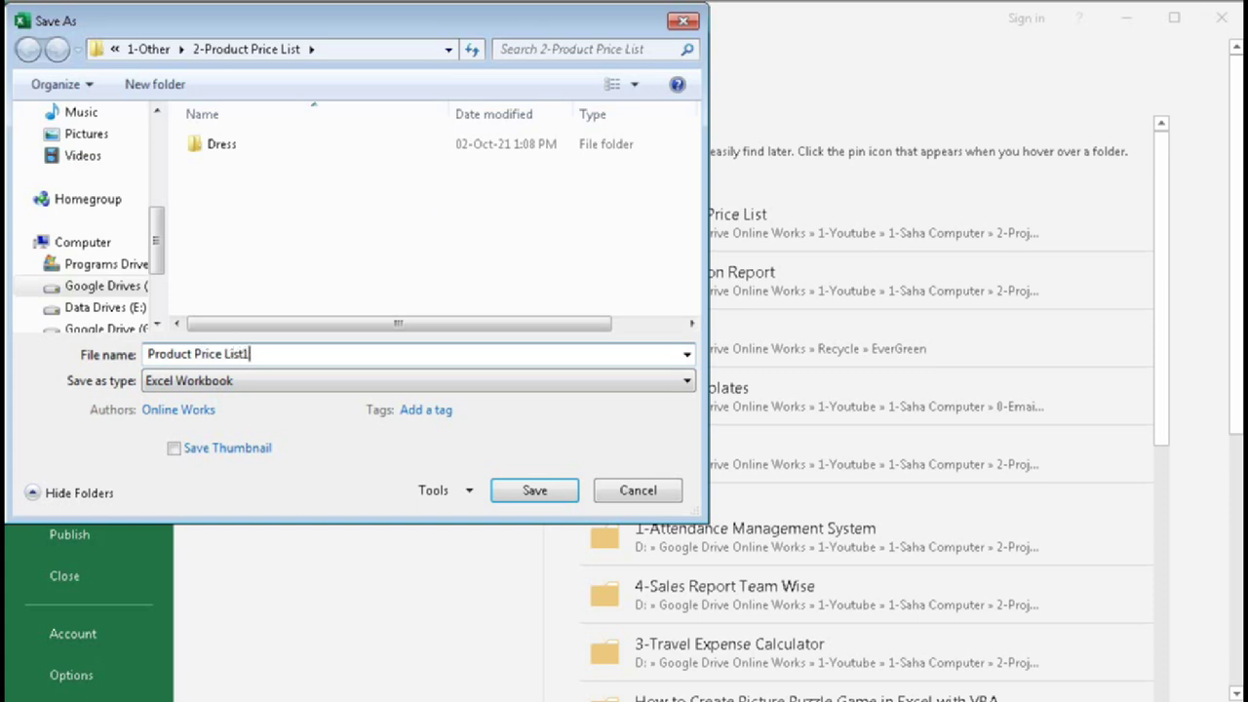
click(204, 388)
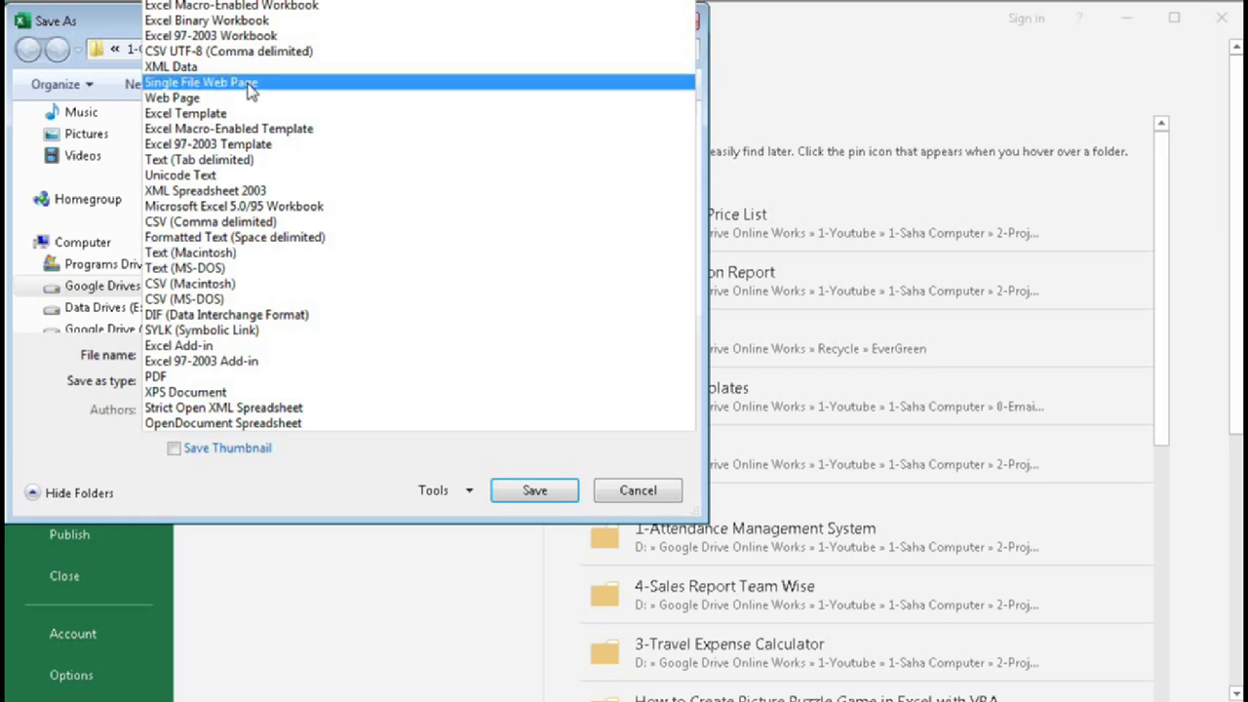
click(259, 8)
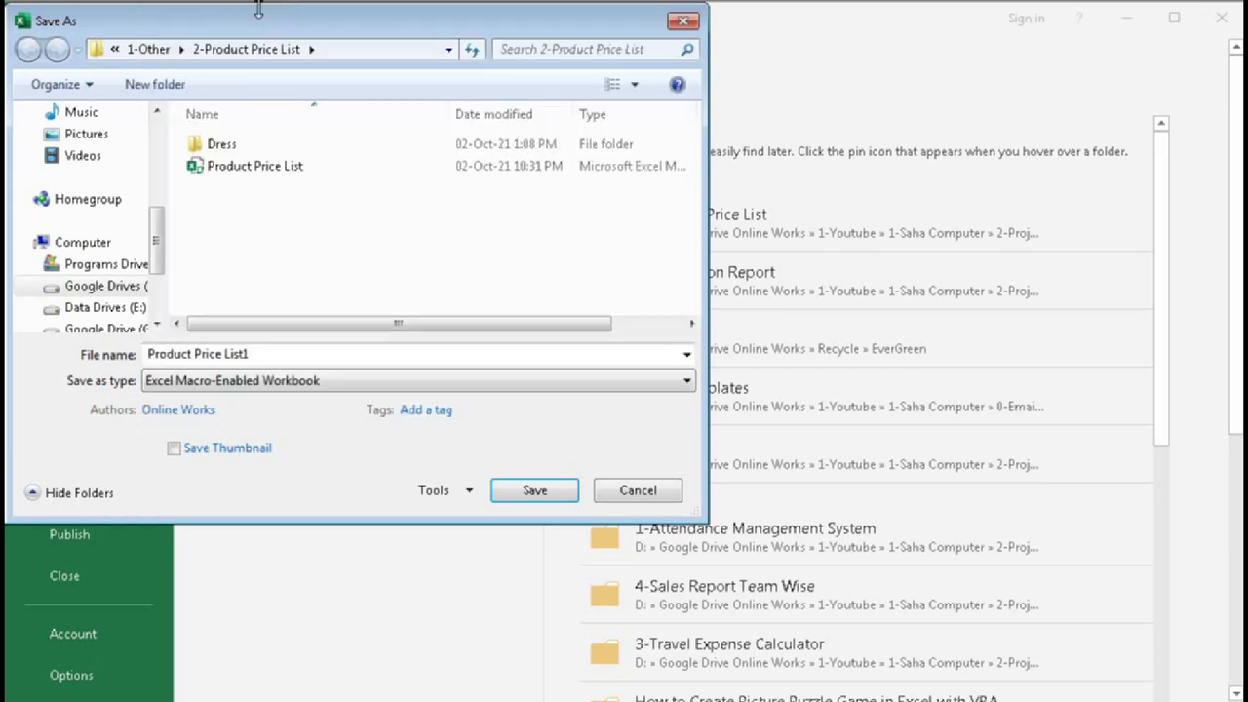
click(533, 490)
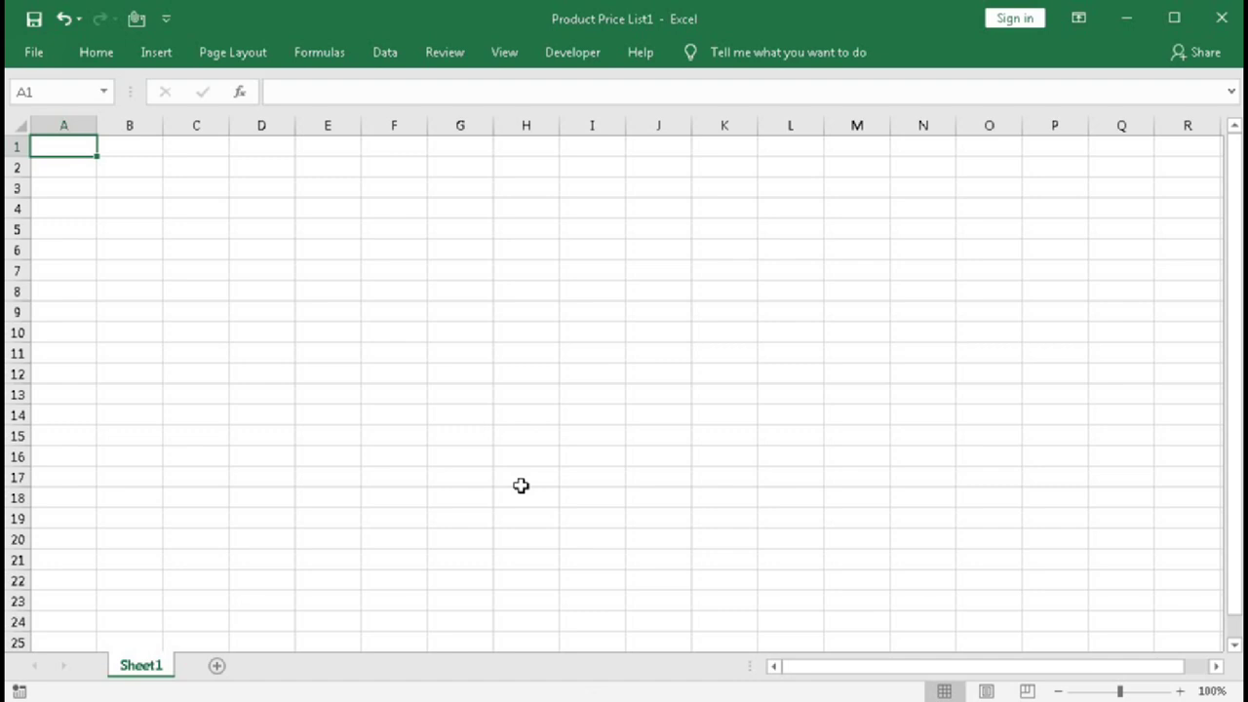
Step: Rename the worksheet Sheet1 as Product Price List
double_click(141, 665)
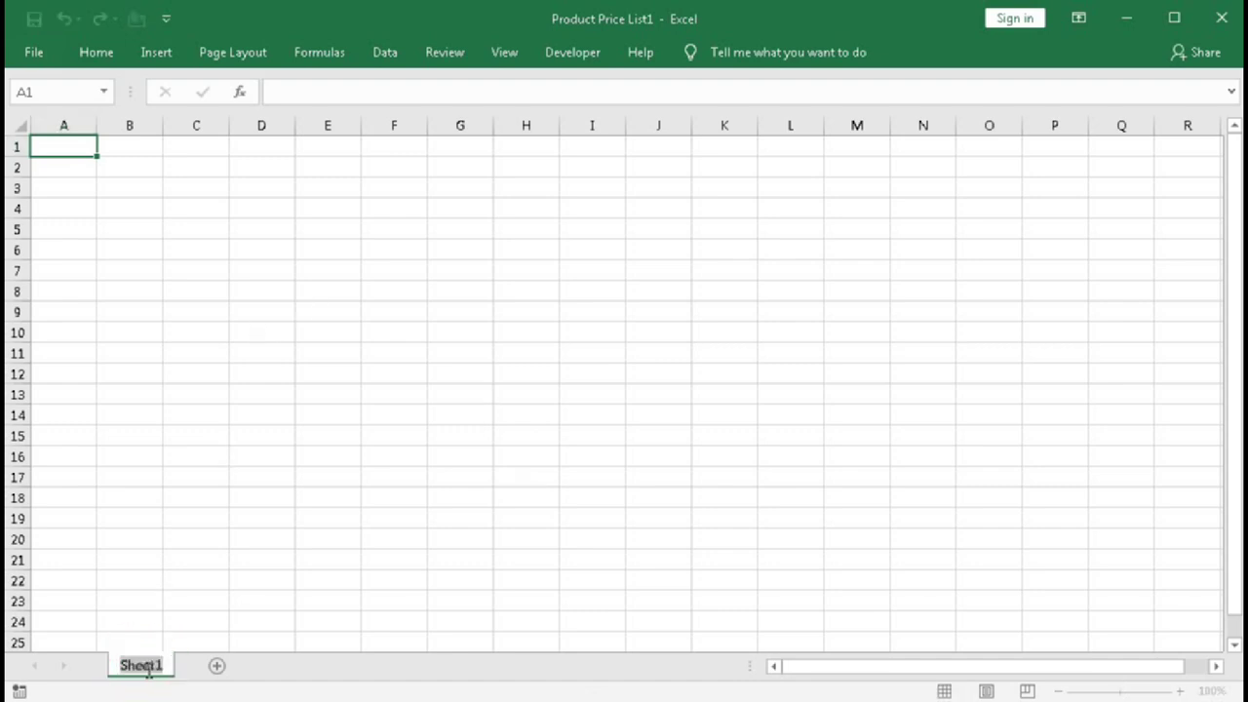
text(Produc)
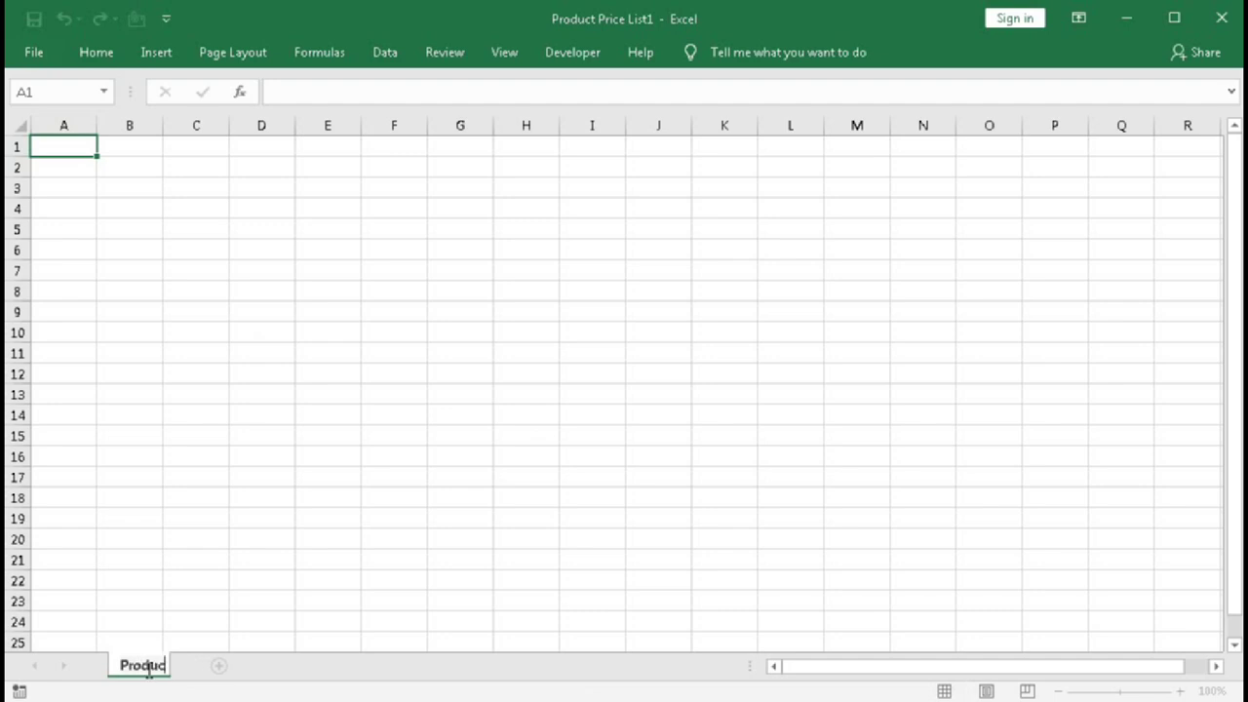
text(t Price L)
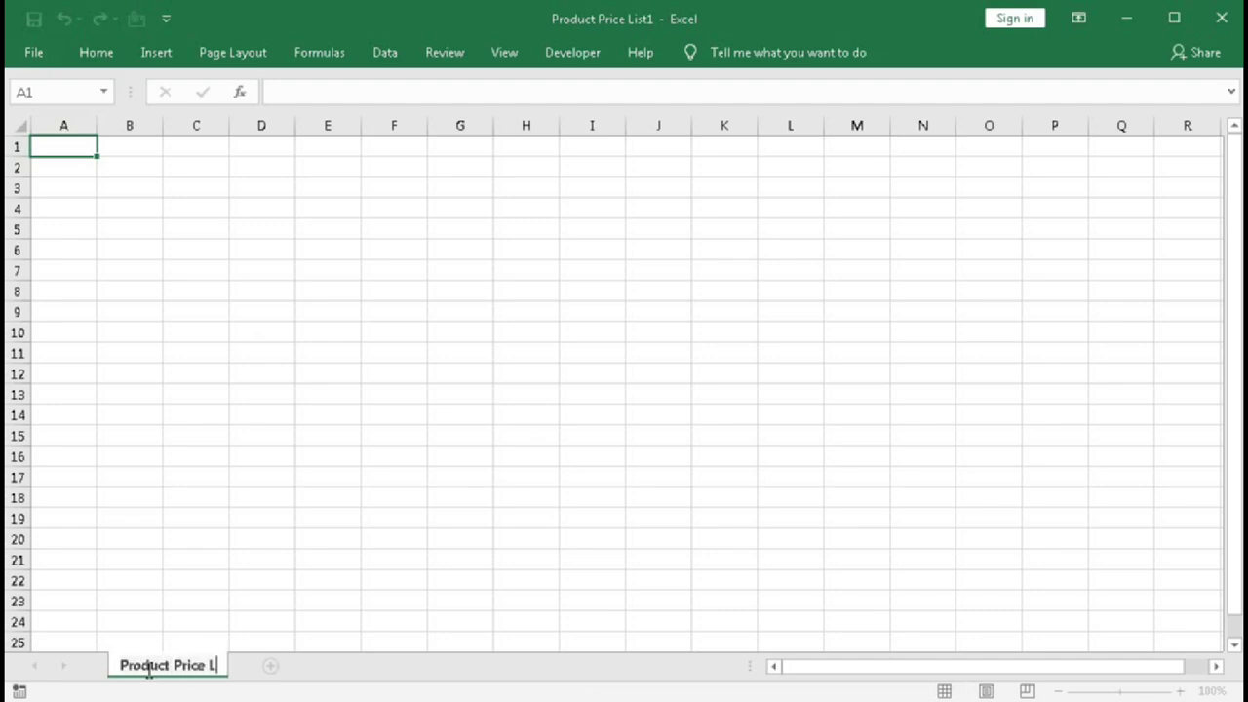
text(ist)
key(Return)
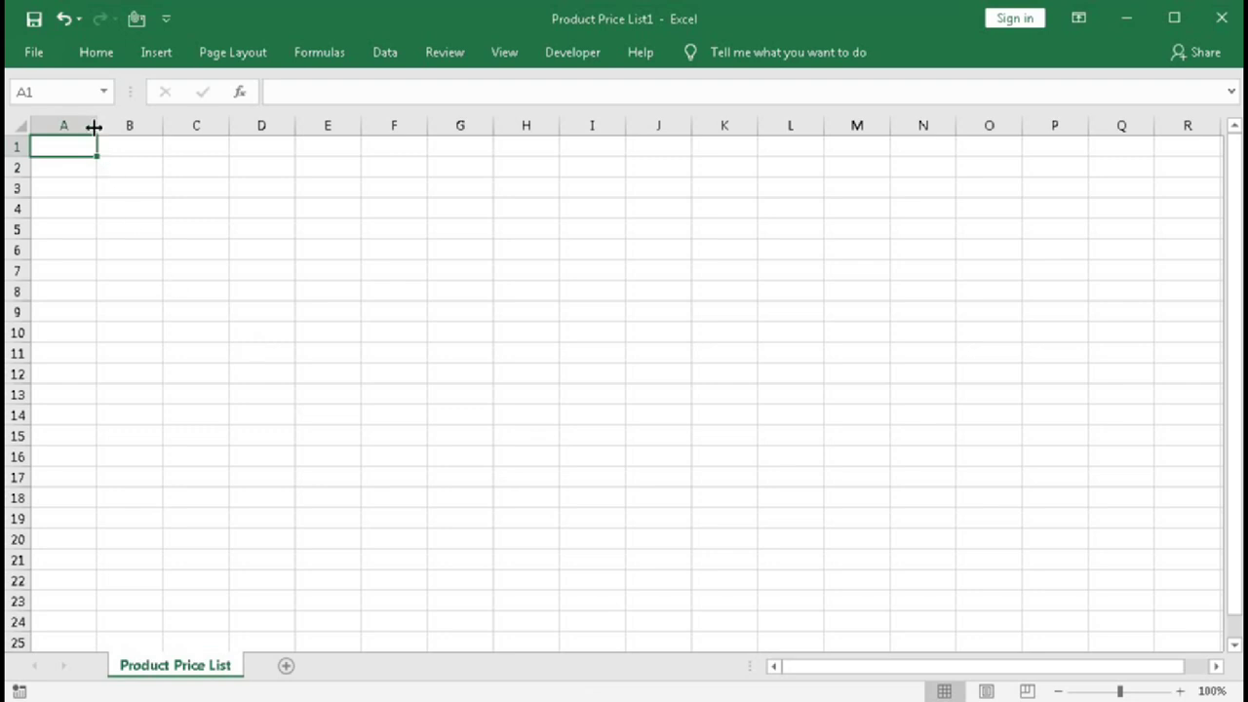
Step: Shrink column A and row 1 to a thin margin, and enter LOGO in B2
drag(96, 126, 17, 149)
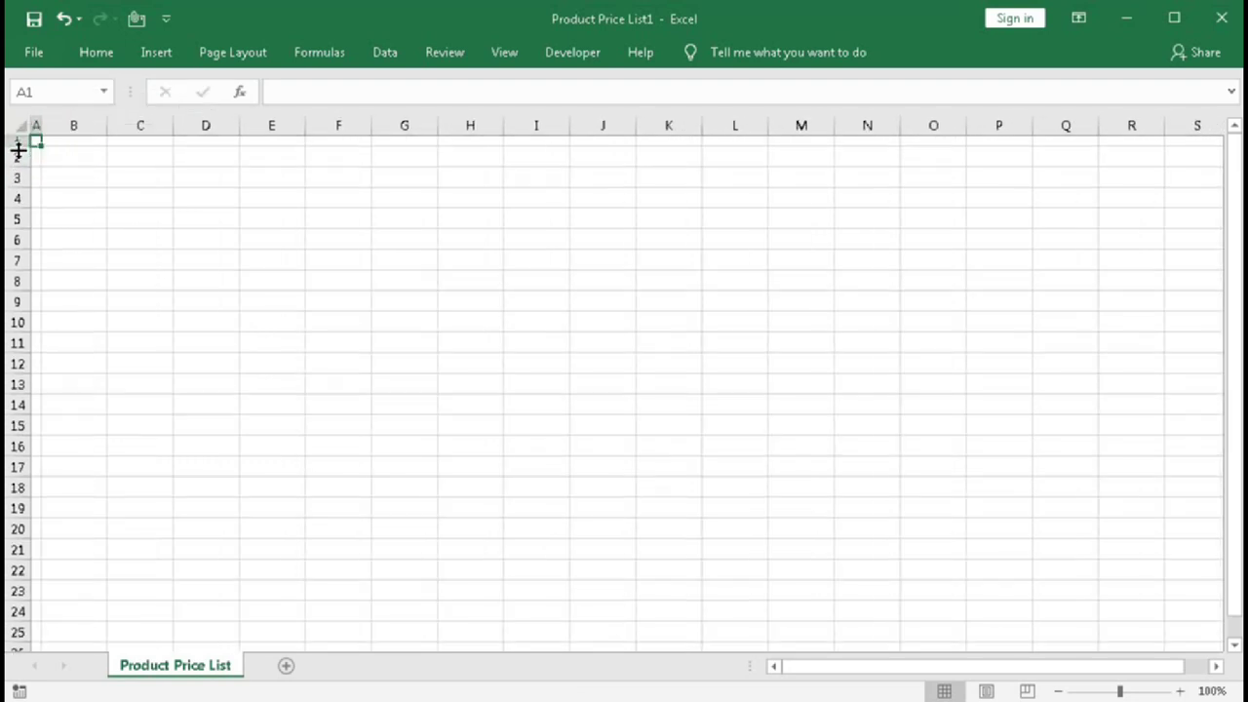
click(70, 157)
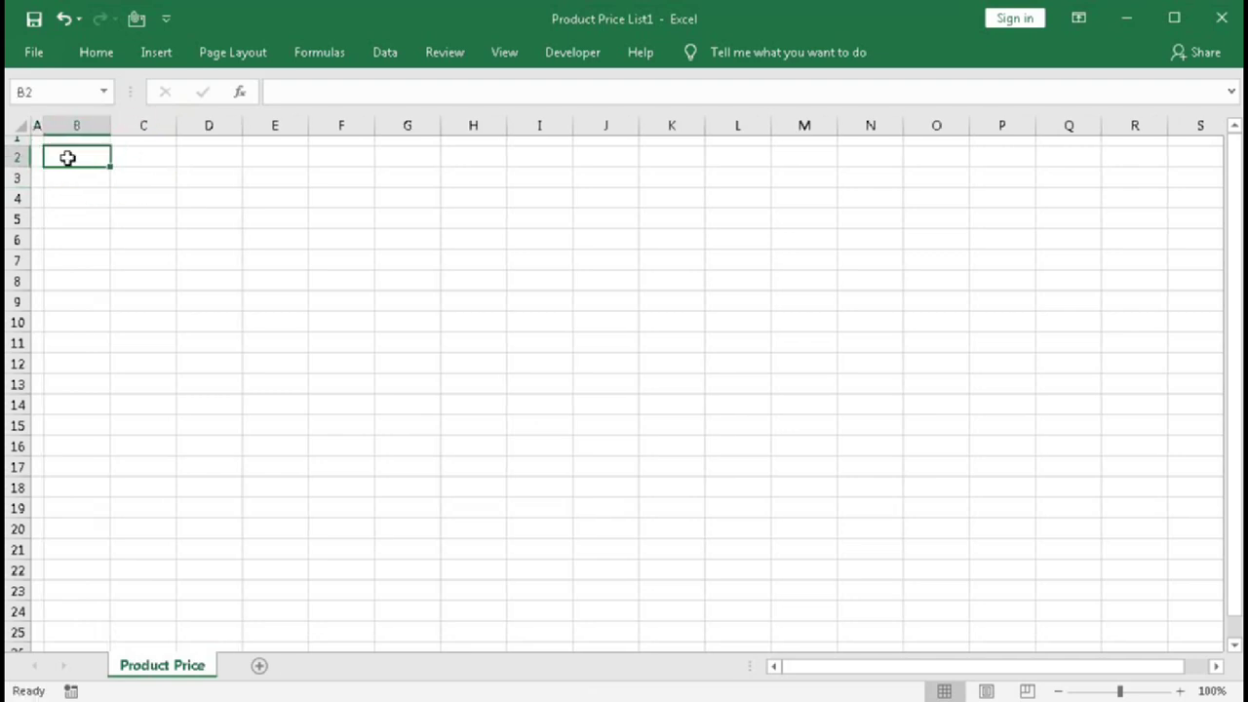
text(Lo)
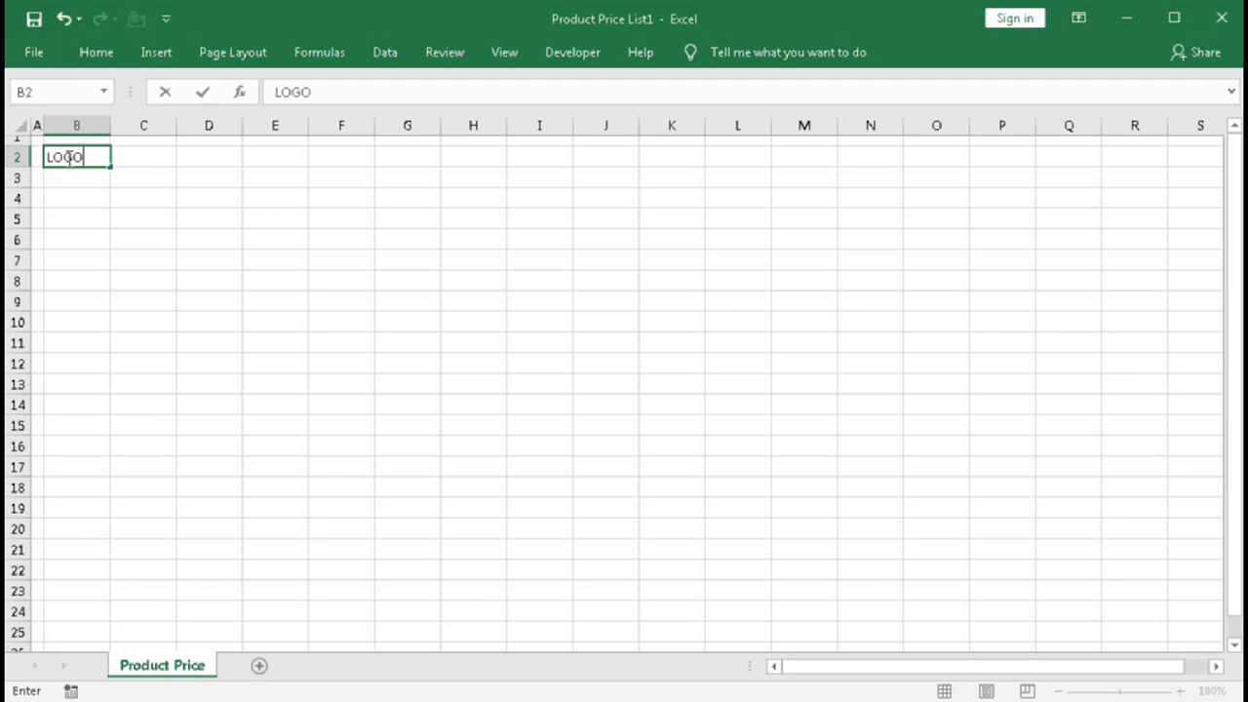
key(Tab)
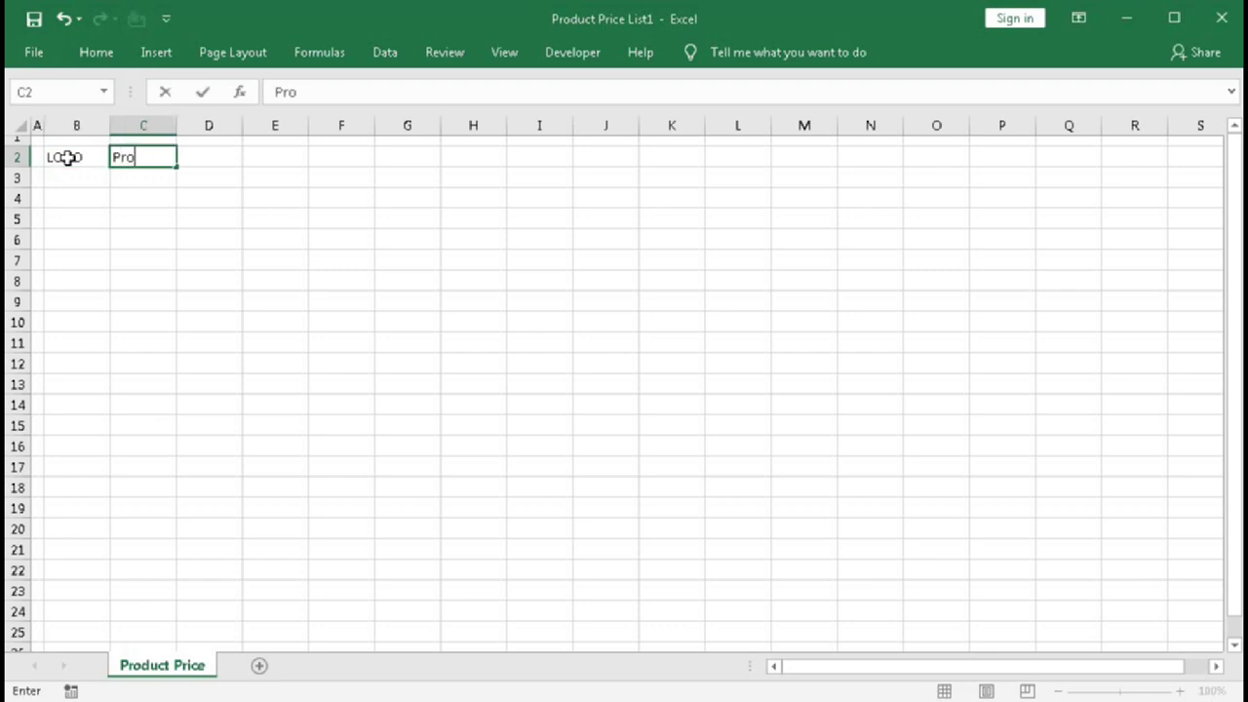
Step: Enter the title Product Price List in C2
text(duc)
text(t Pic)
text(ce )
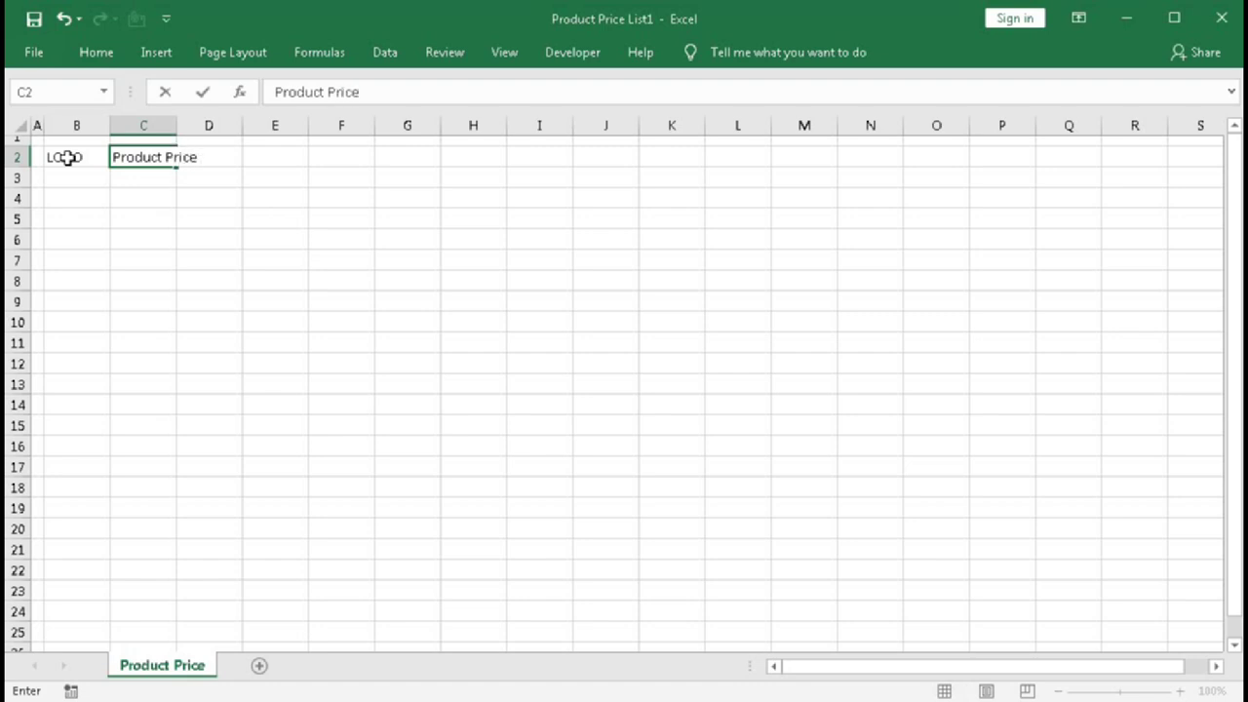
text(List)
key(Return)
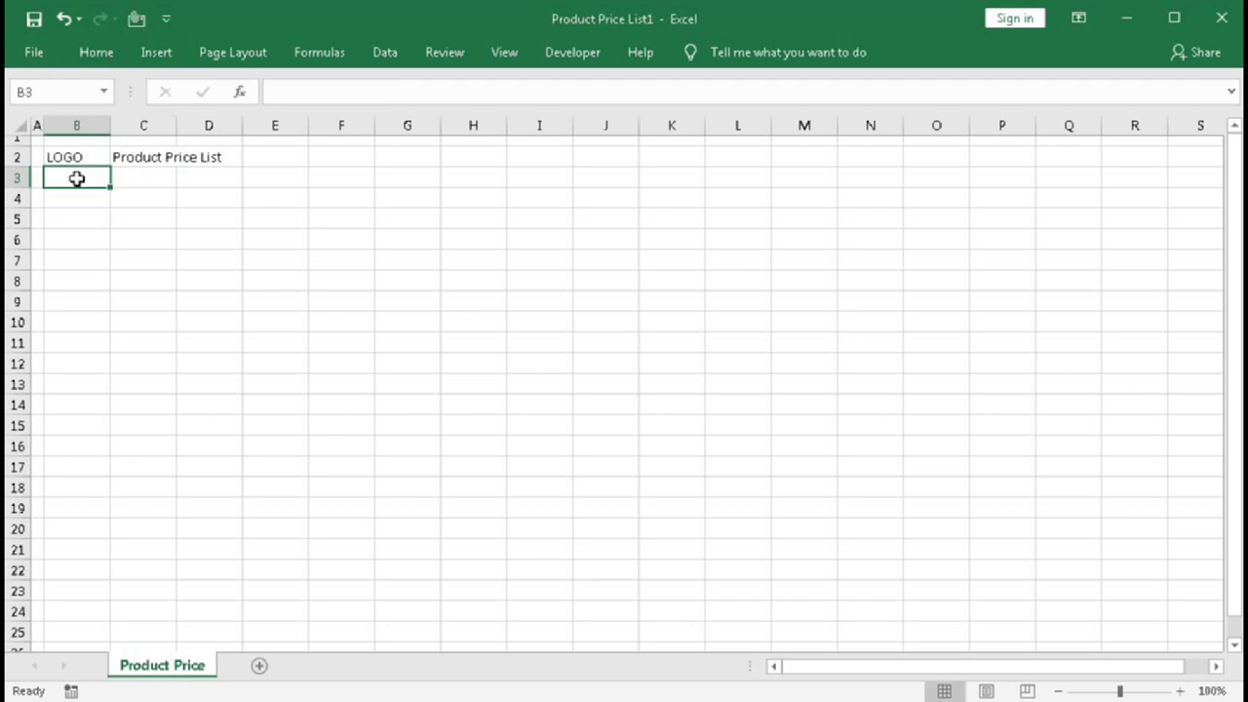
Step: Enter Company Name and Company Address on separate lines within cell B3
text(Com)
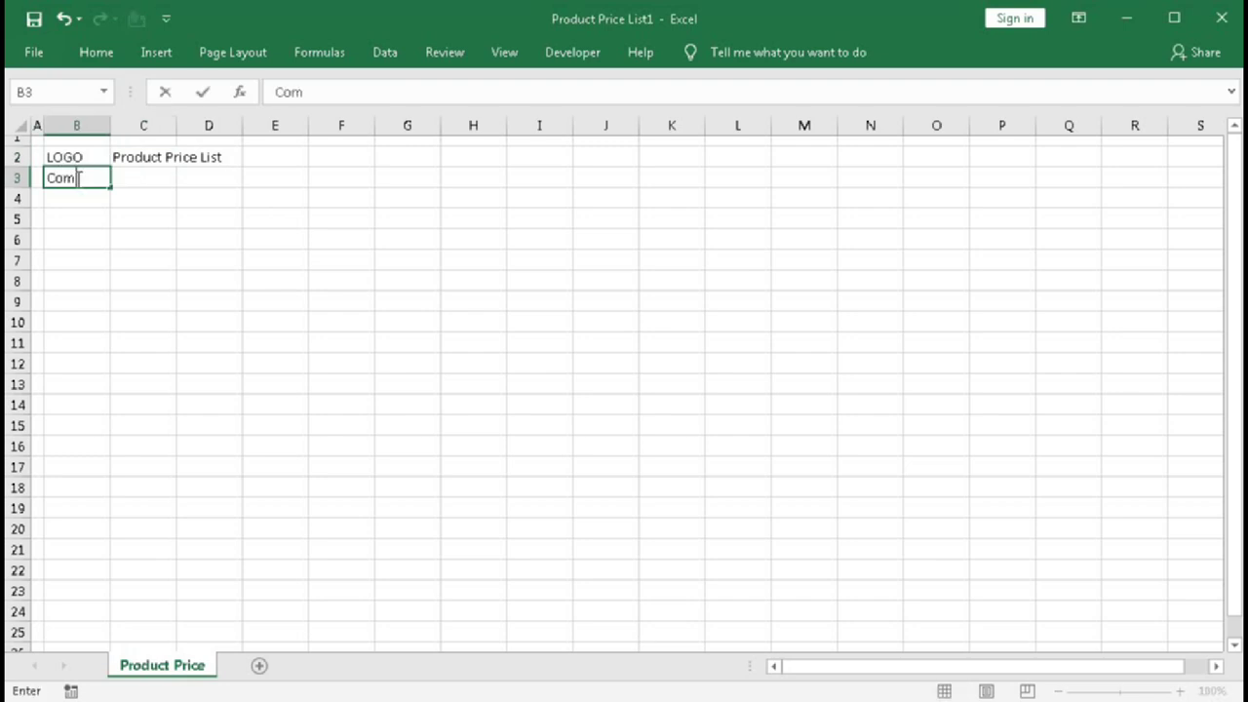
text(pany Name)
key(alt+Return)
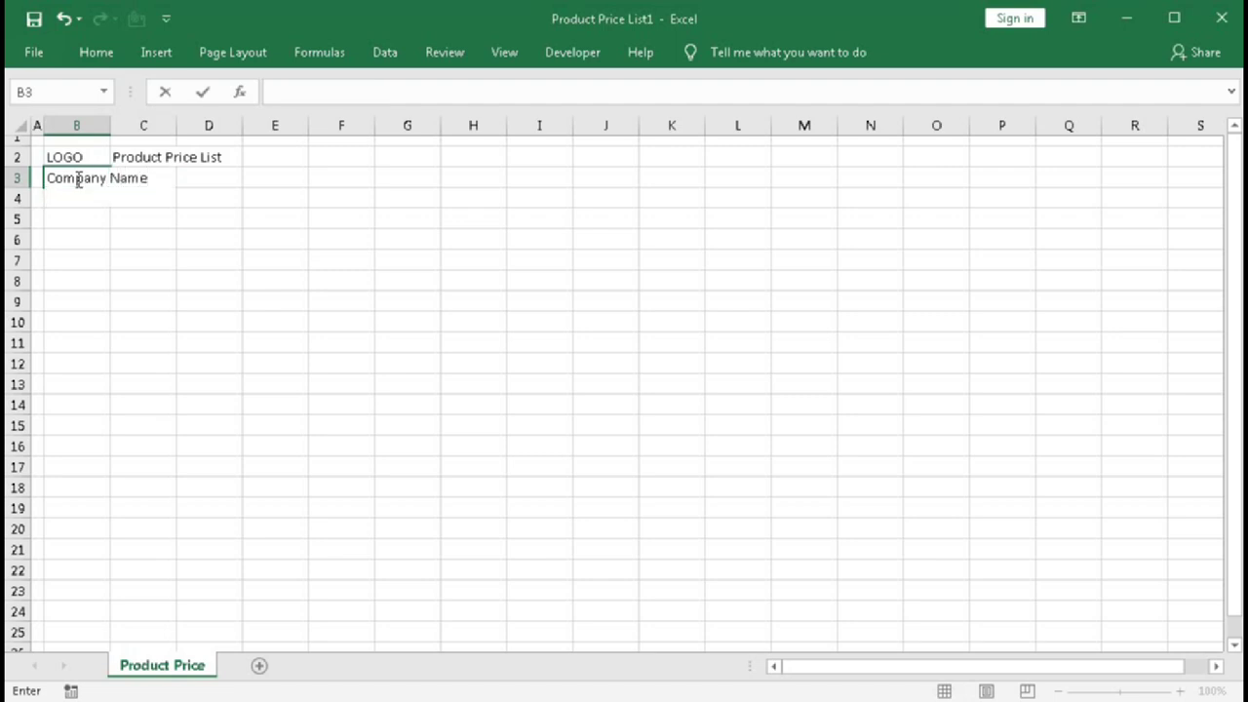
text(Compan)
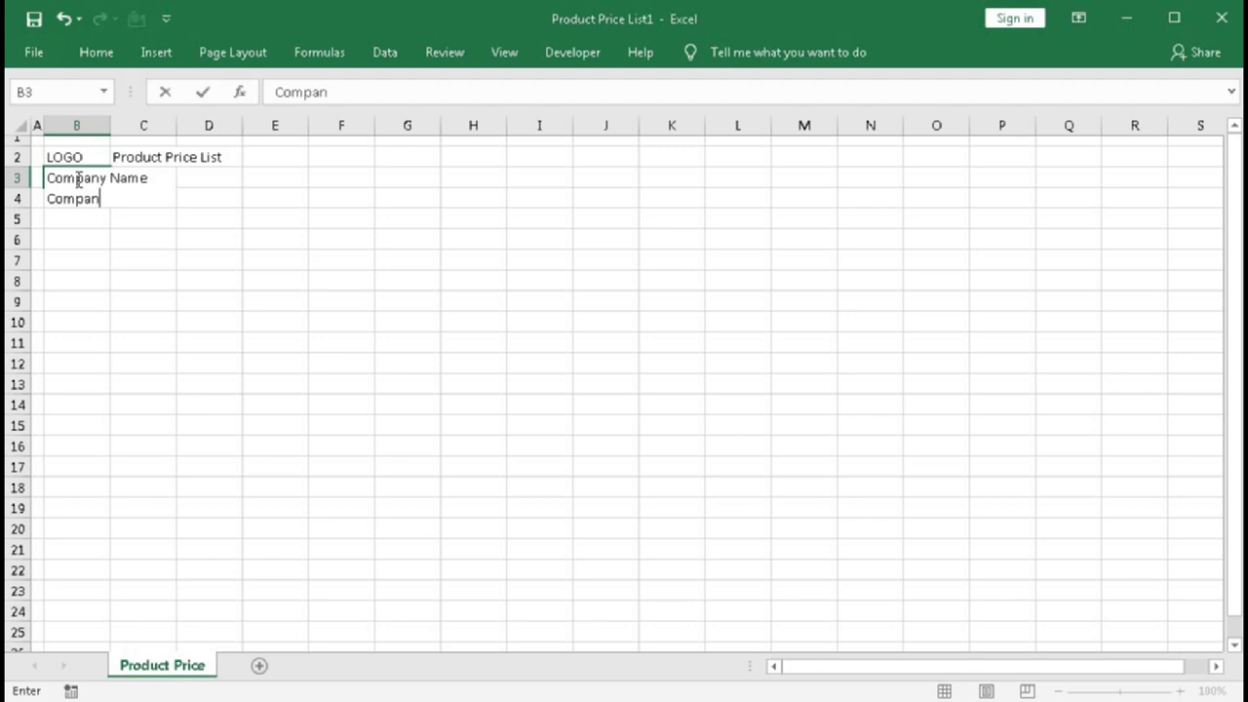
text(y Address)
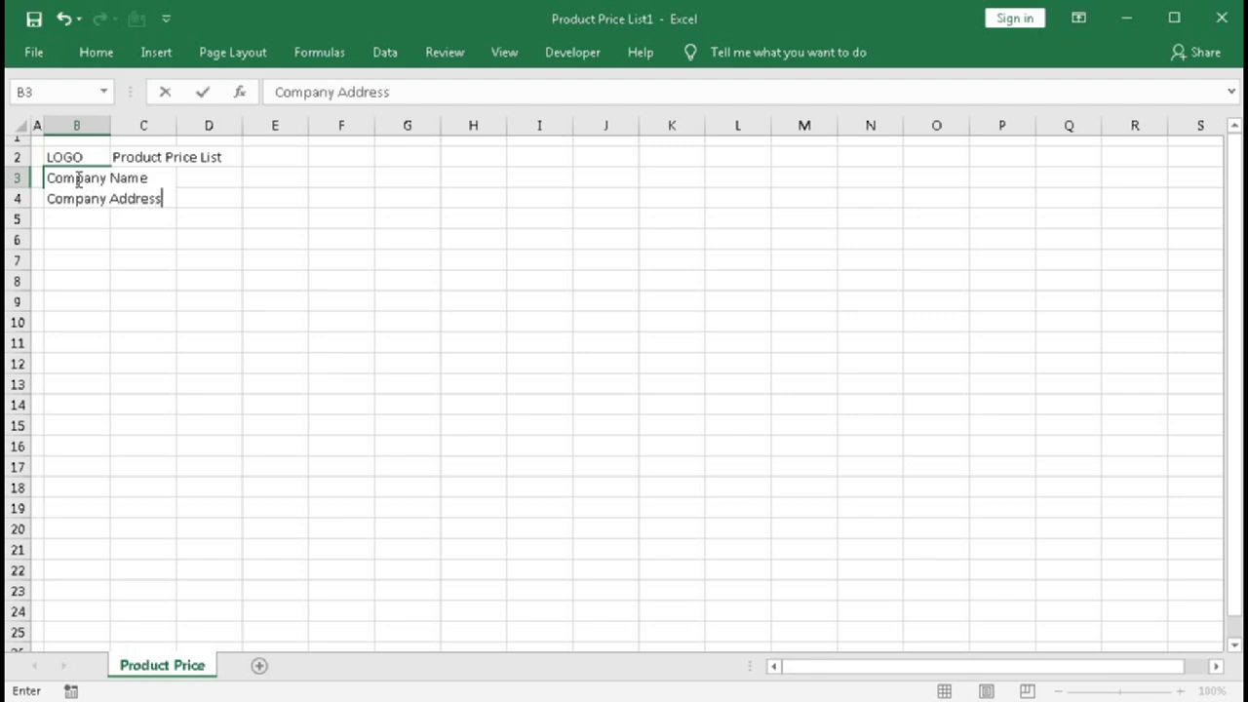
key(alt+Return)
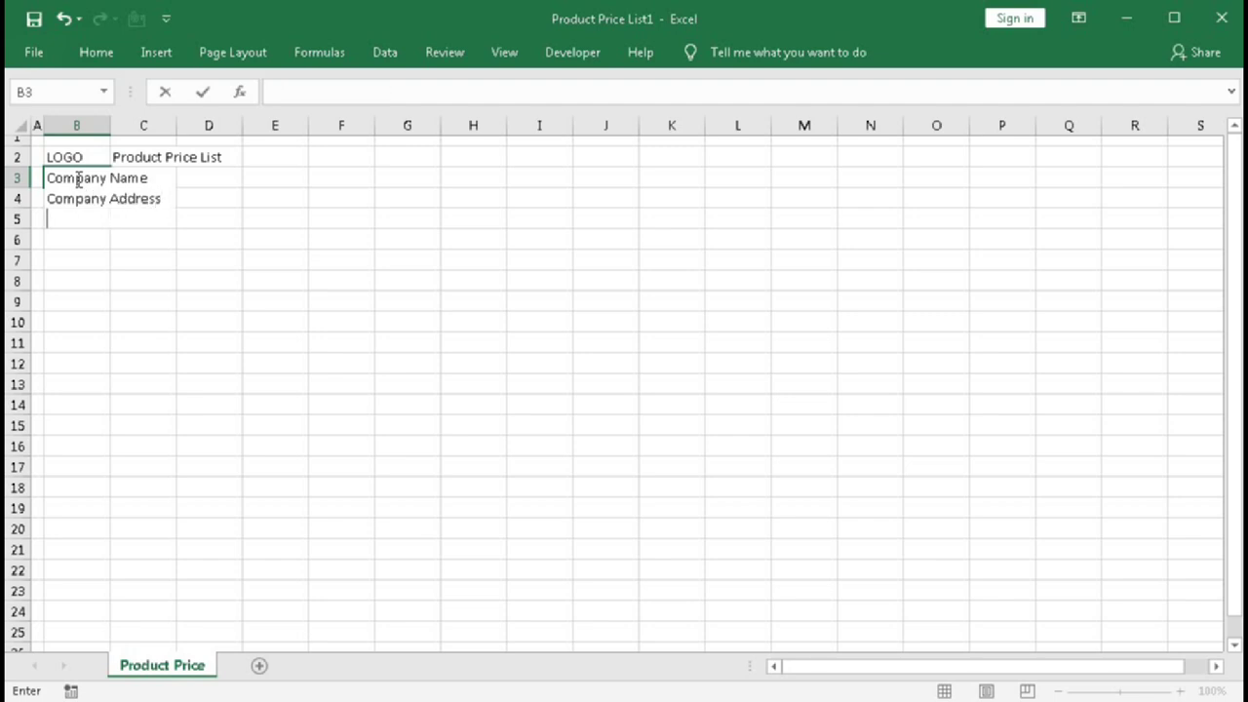
Step: Add the lines Company Phone & Fax and Wesite URL to the company details in B3
text(Company)
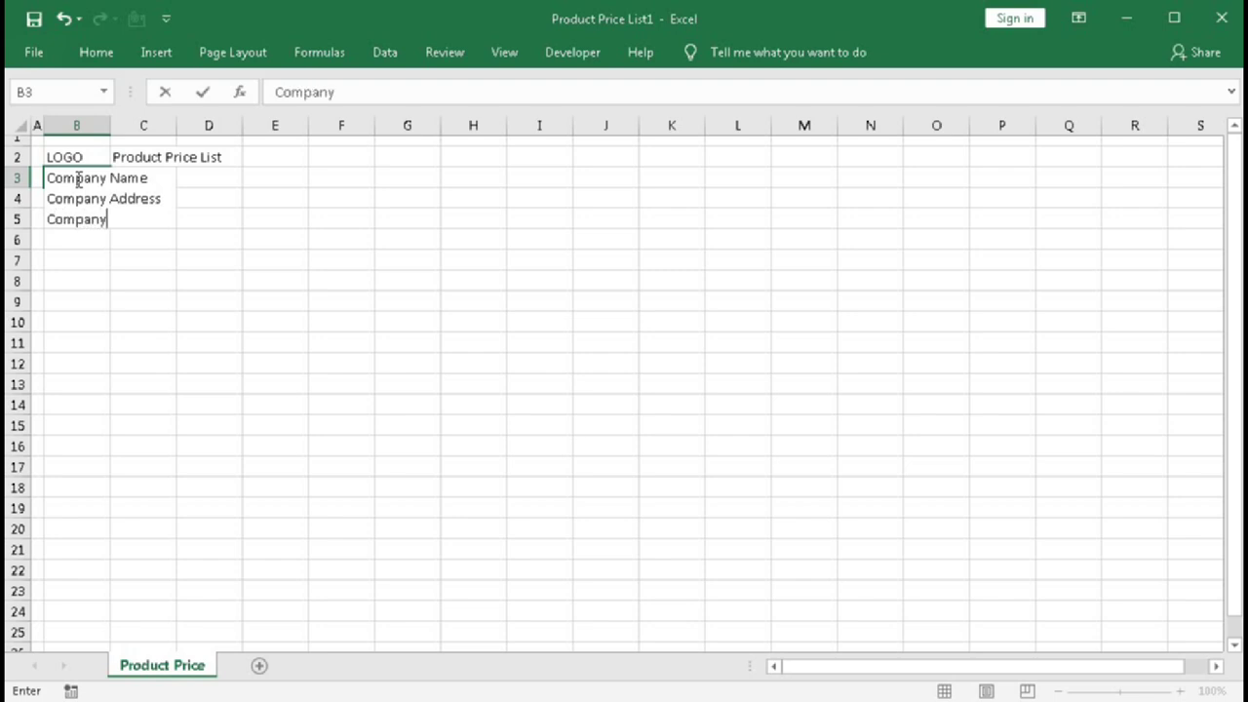
text( Phone & Fa)
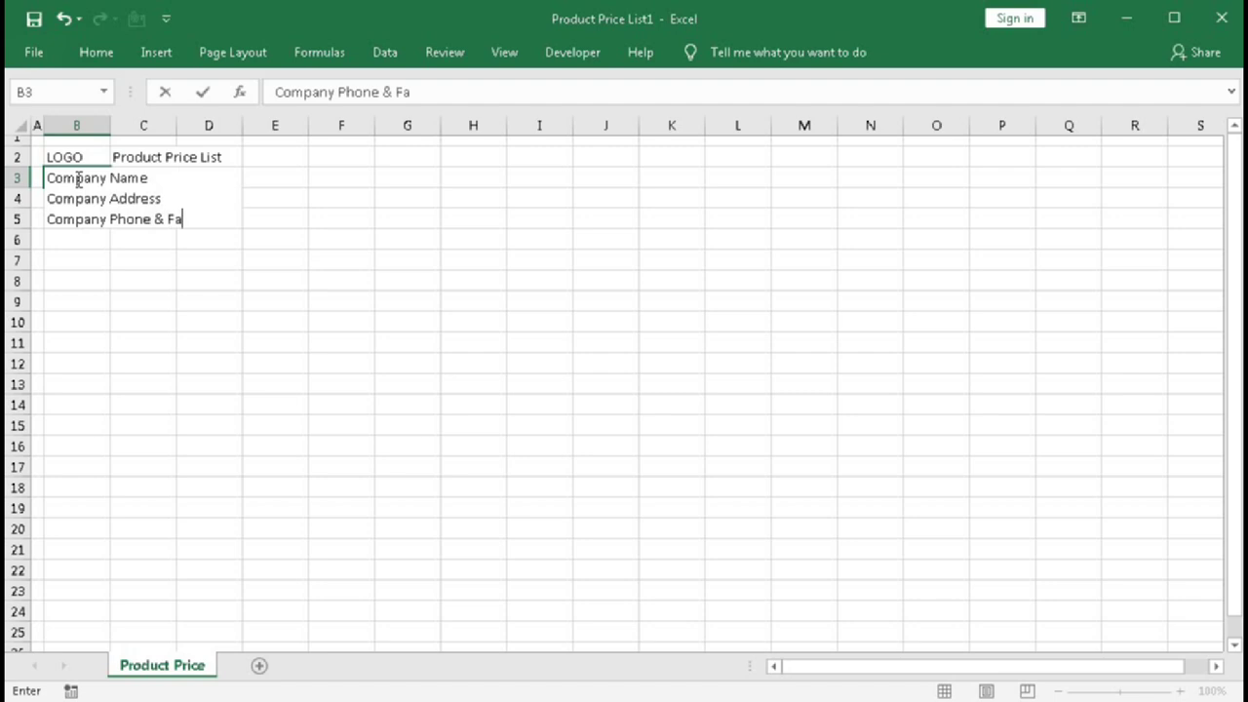
text(x)
key(alt+Return)
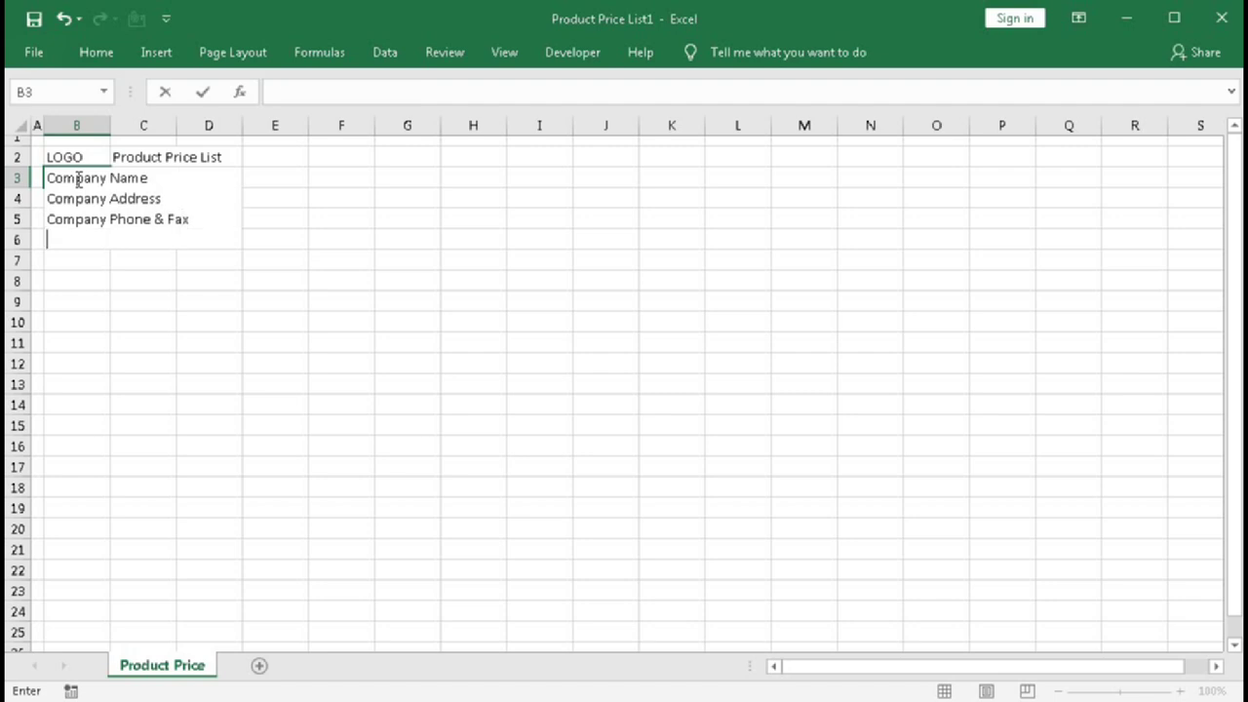
text(Wesite U)
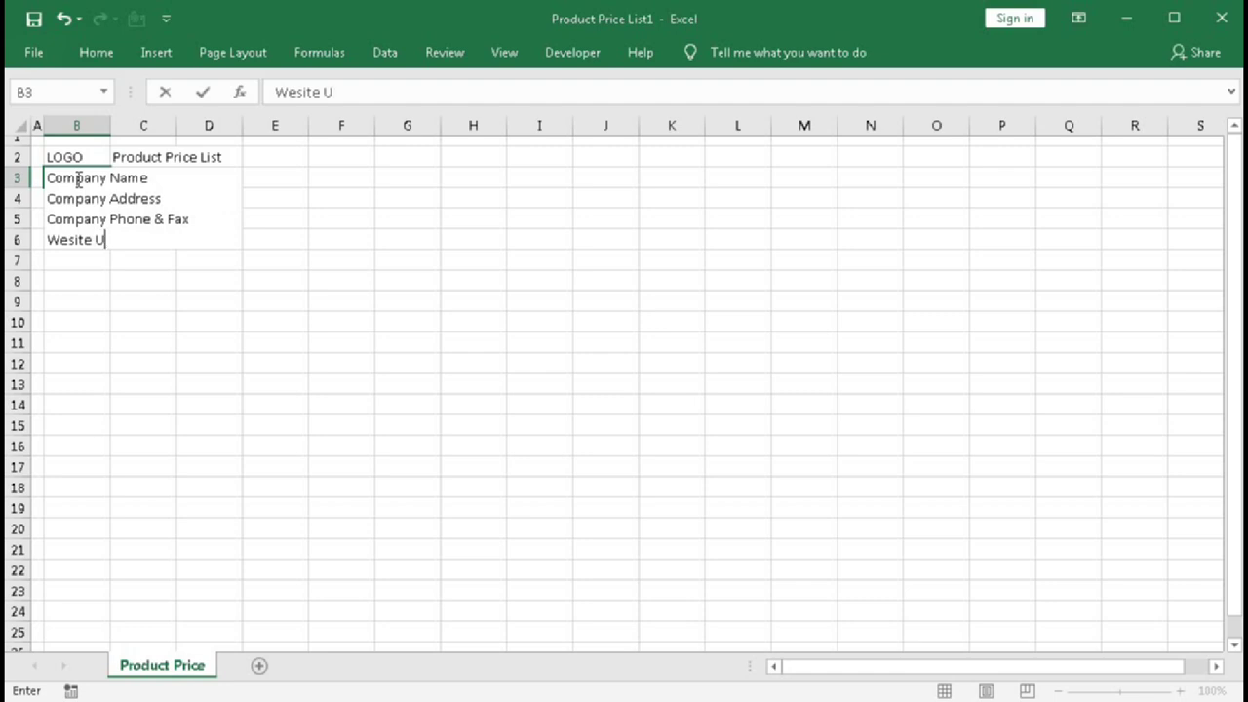
text(RL)
key(Return)
Step: Merge and center the company details across B3:C3, with column B slightly wider and row 3 auto-fitted in height
drag(78, 218, 151, 224)
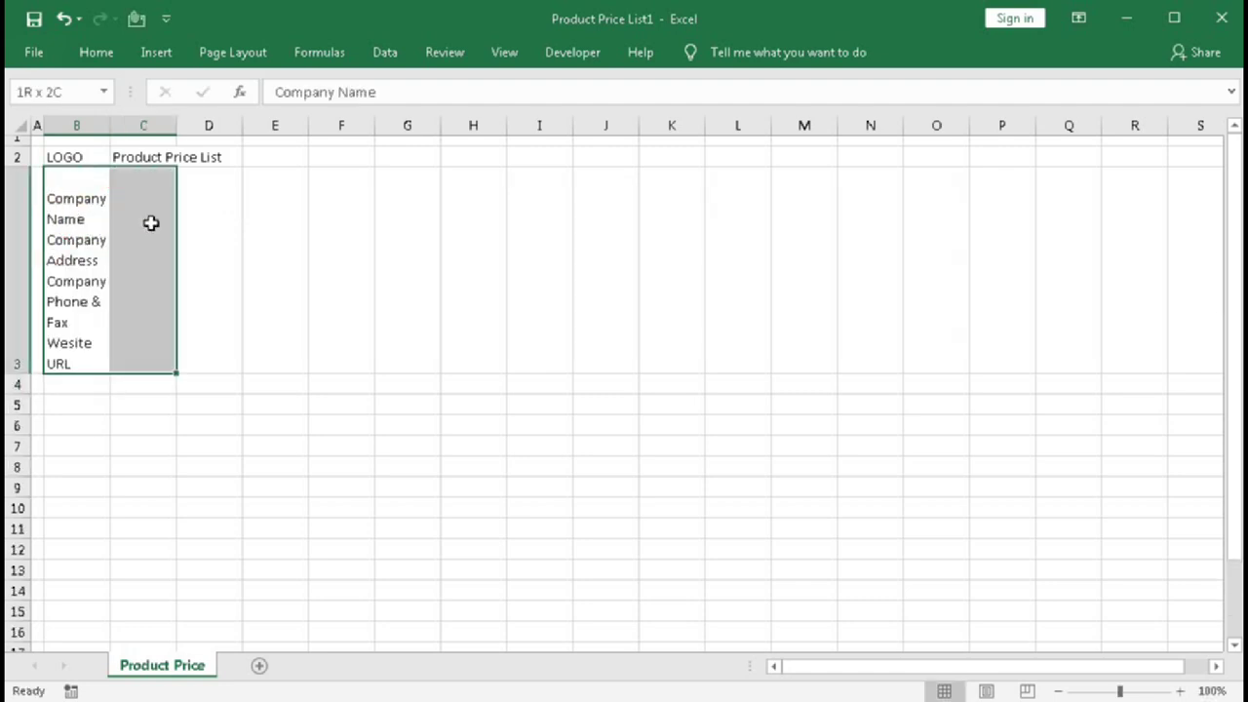
click(95, 52)
click(474, 125)
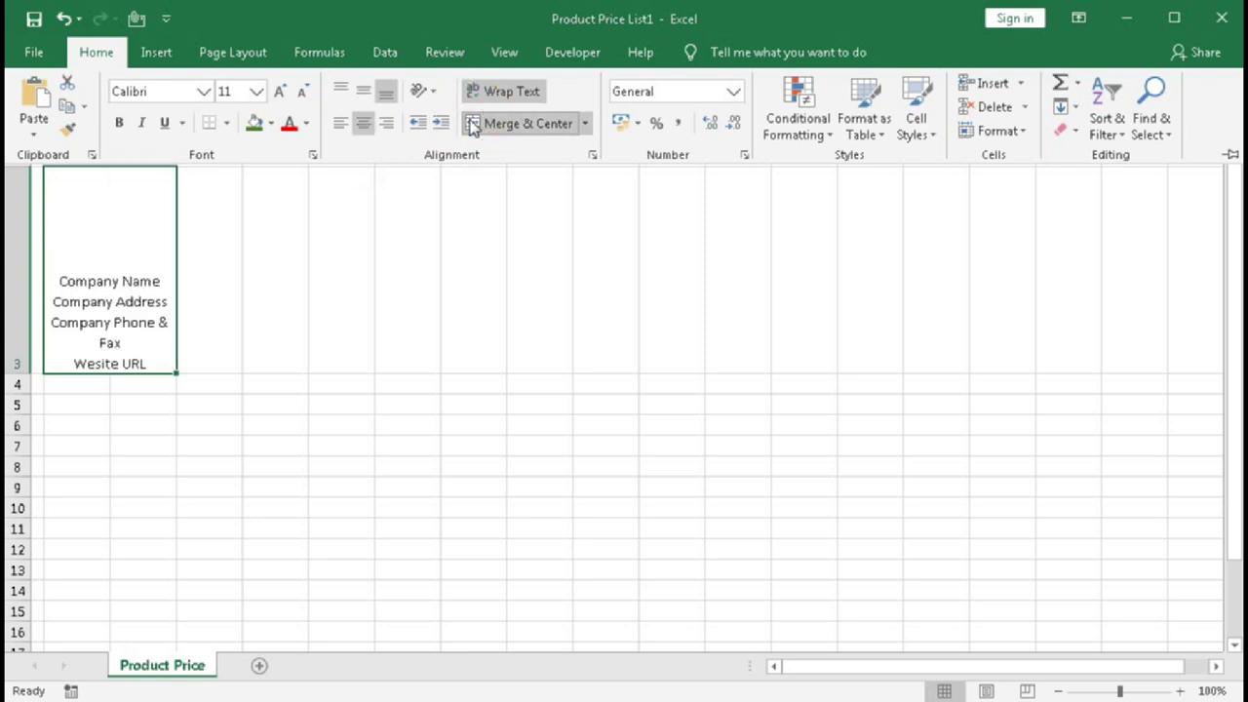
click(147, 256)
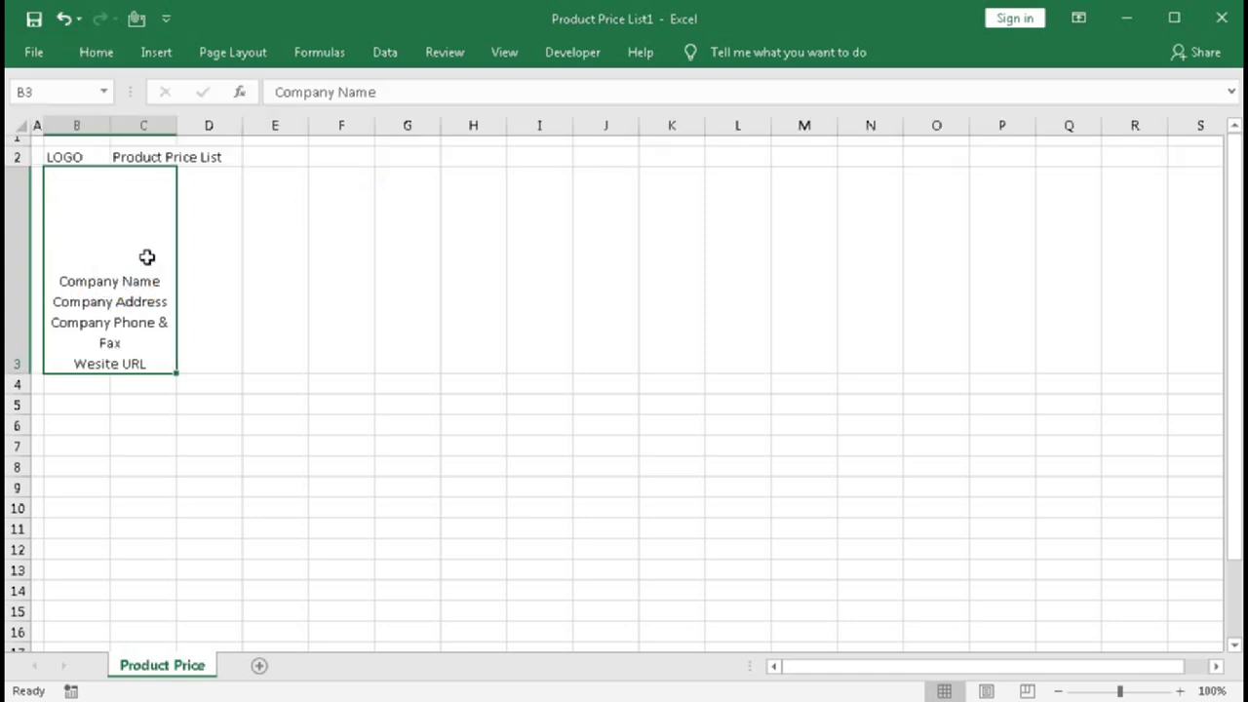
drag(110, 127, 137, 134)
double_click(24, 373)
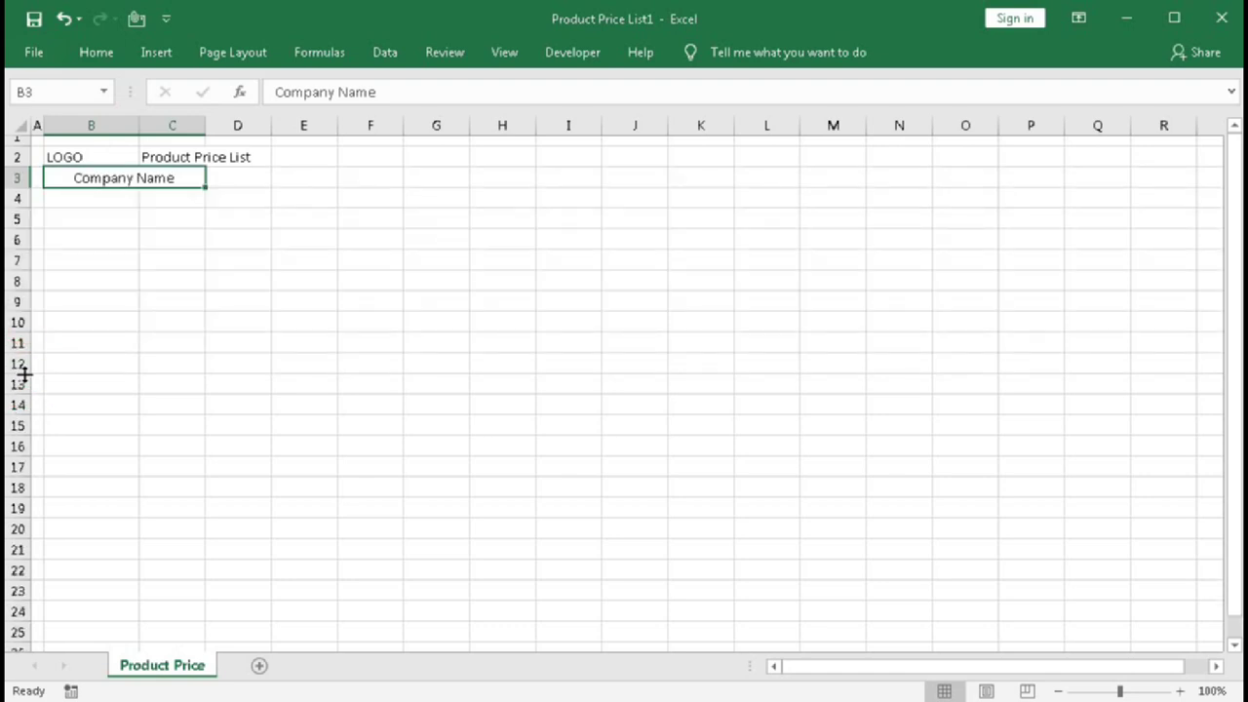
Step: Merge and center the Product Price List title across C2:G2
click(162, 158)
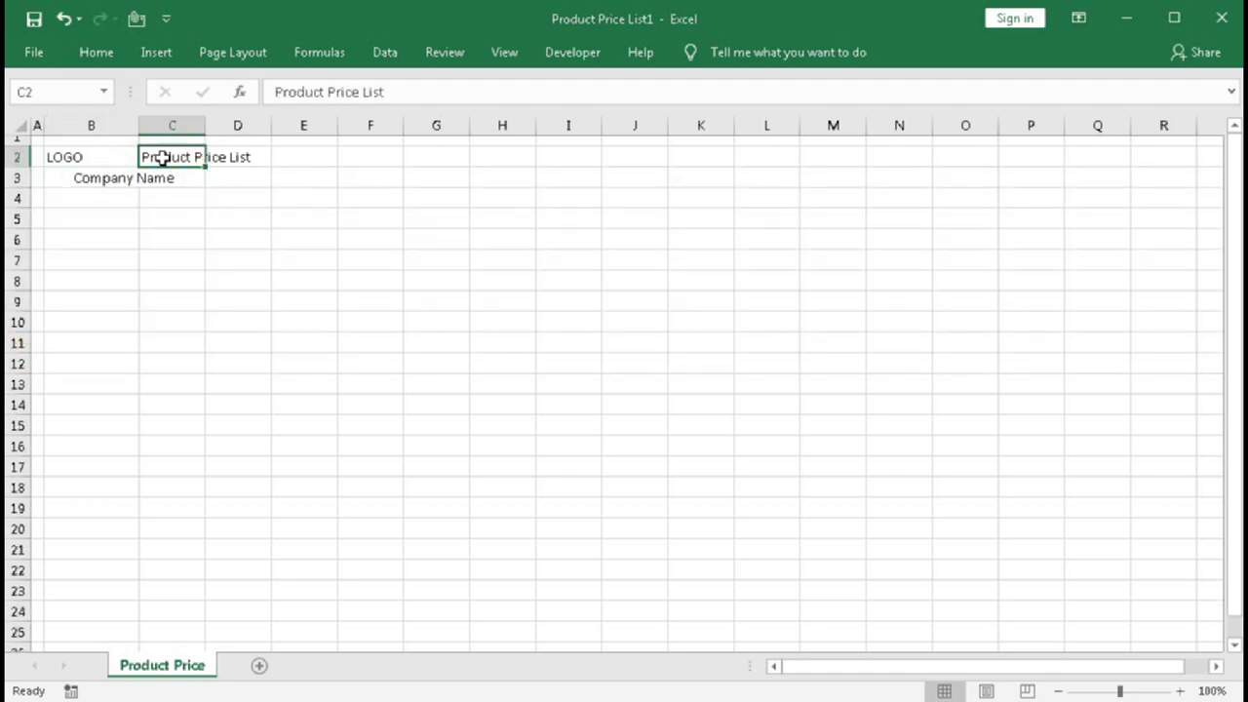
drag(162, 158, 426, 165)
click(107, 57)
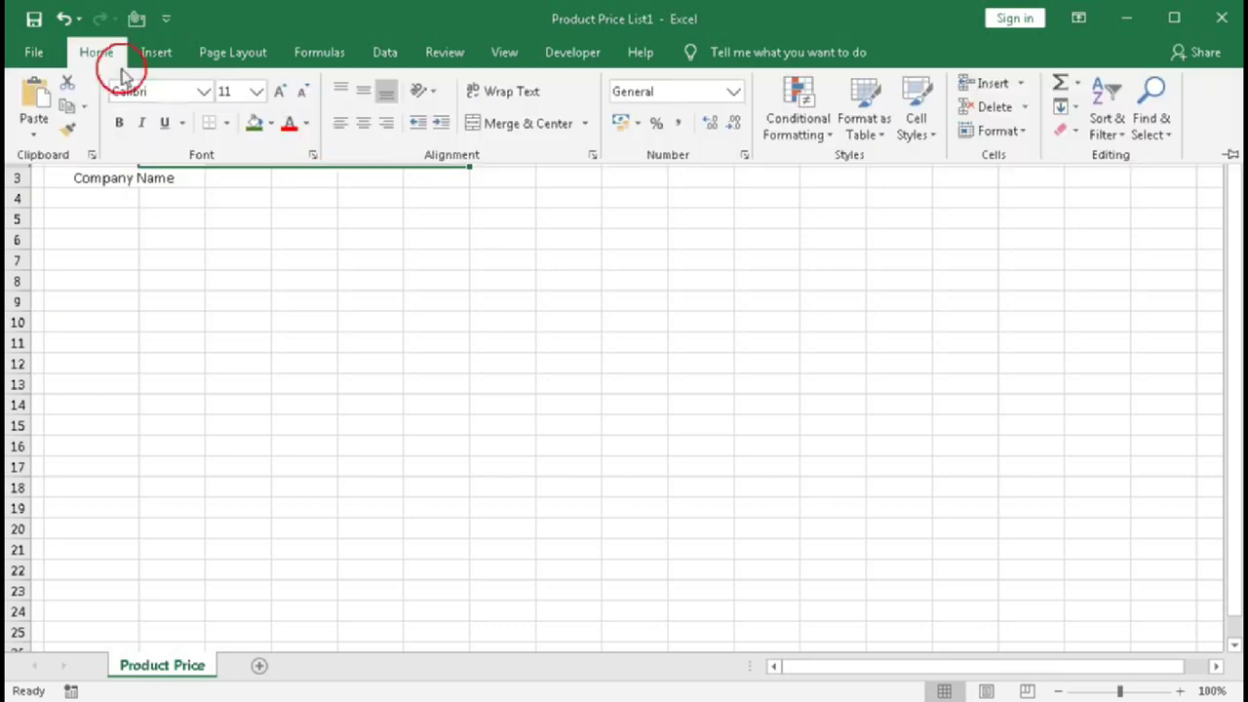
click(485, 123)
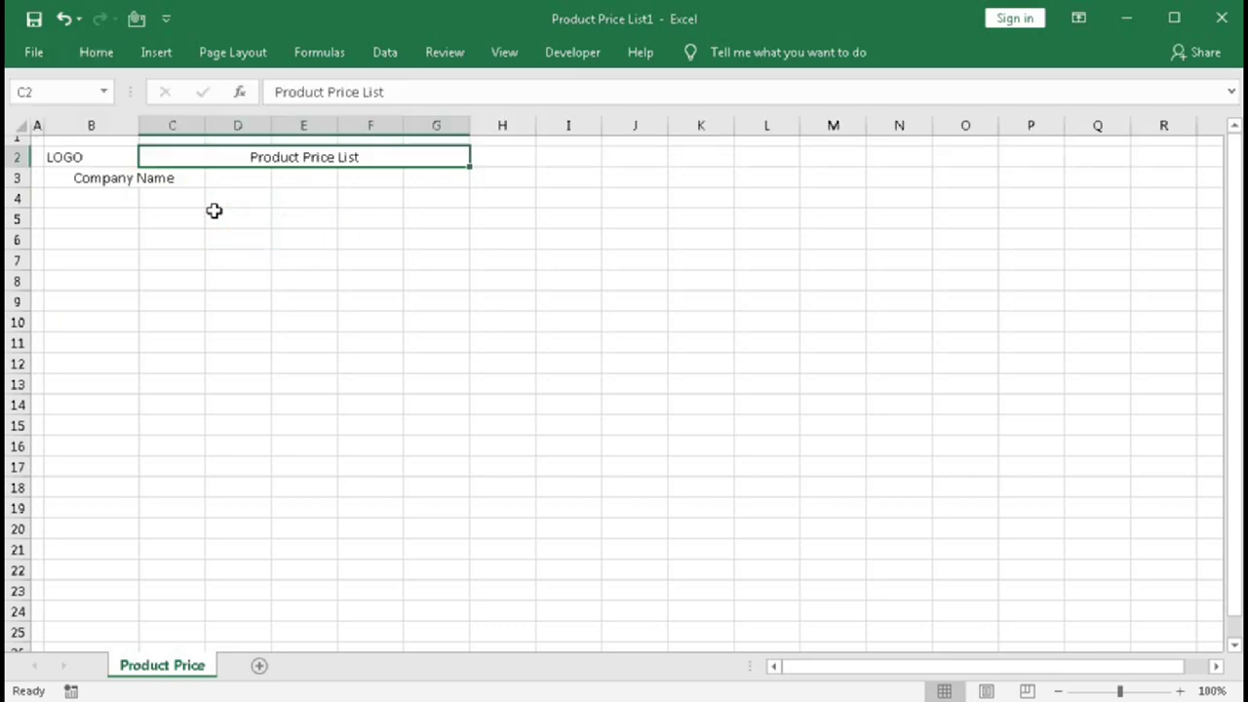
Step: Increase the height of row 3 to fit all four company detail lines, and left-align them
click(87, 181)
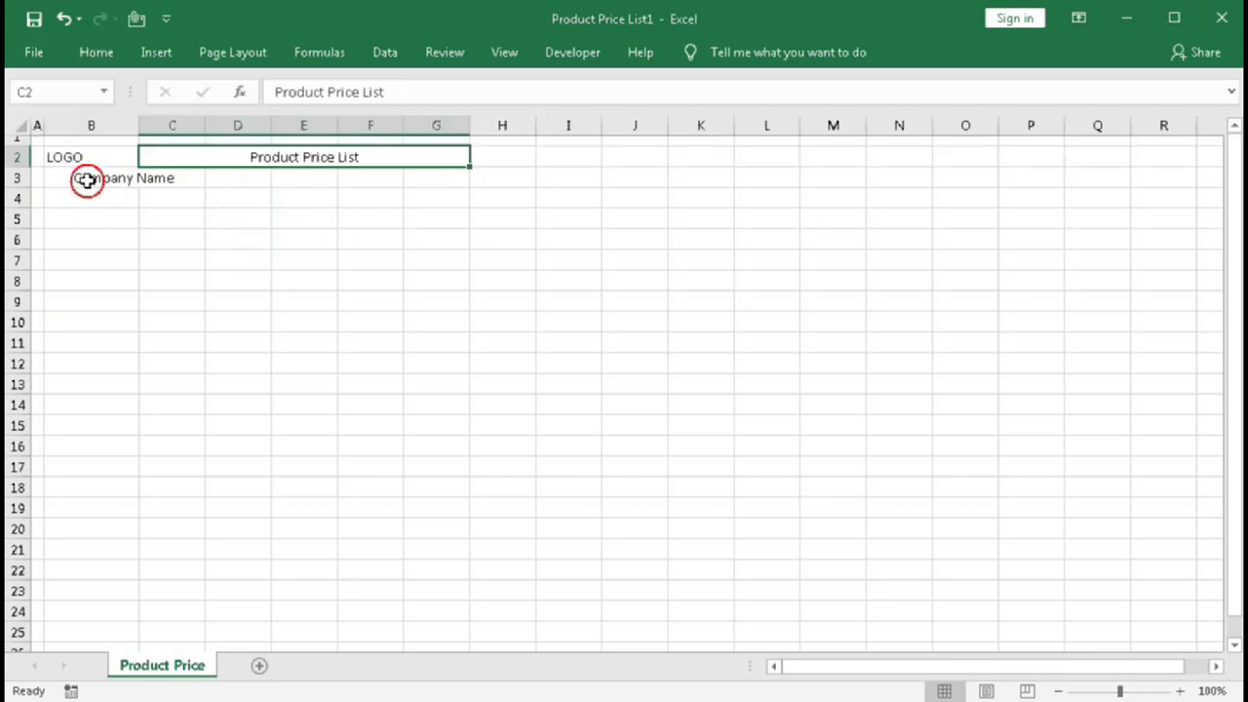
drag(28, 187, 37, 251)
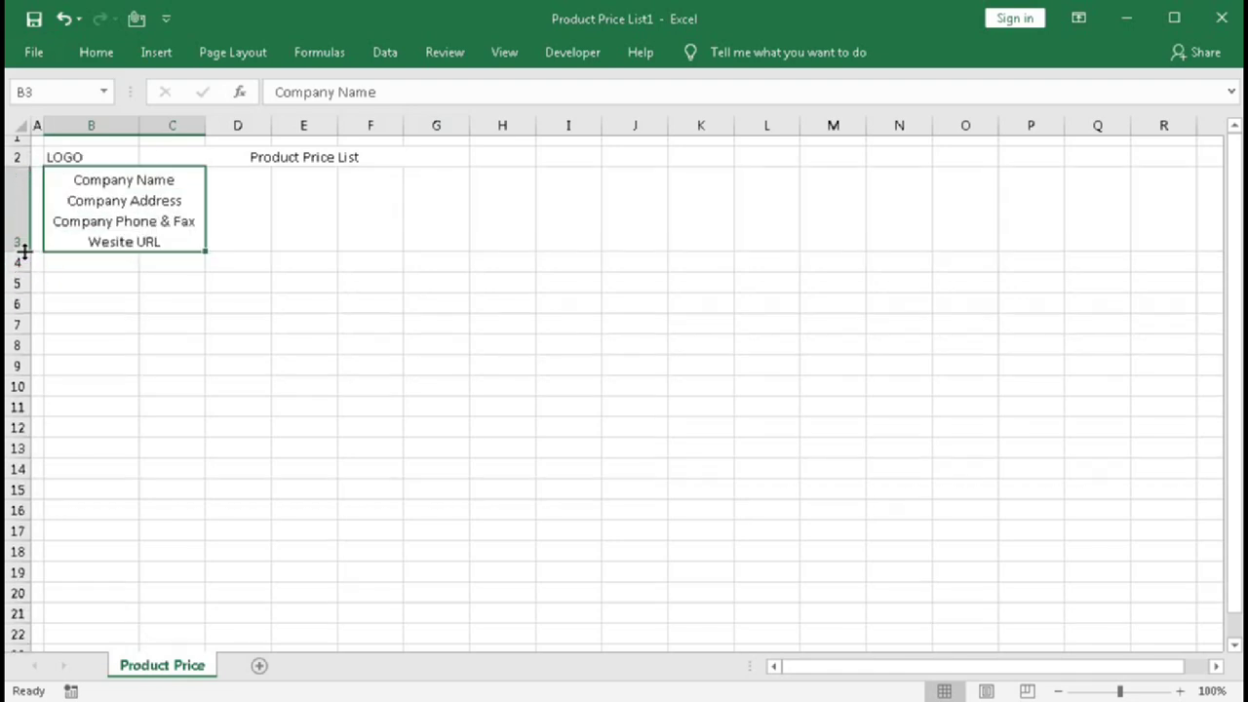
click(95, 54)
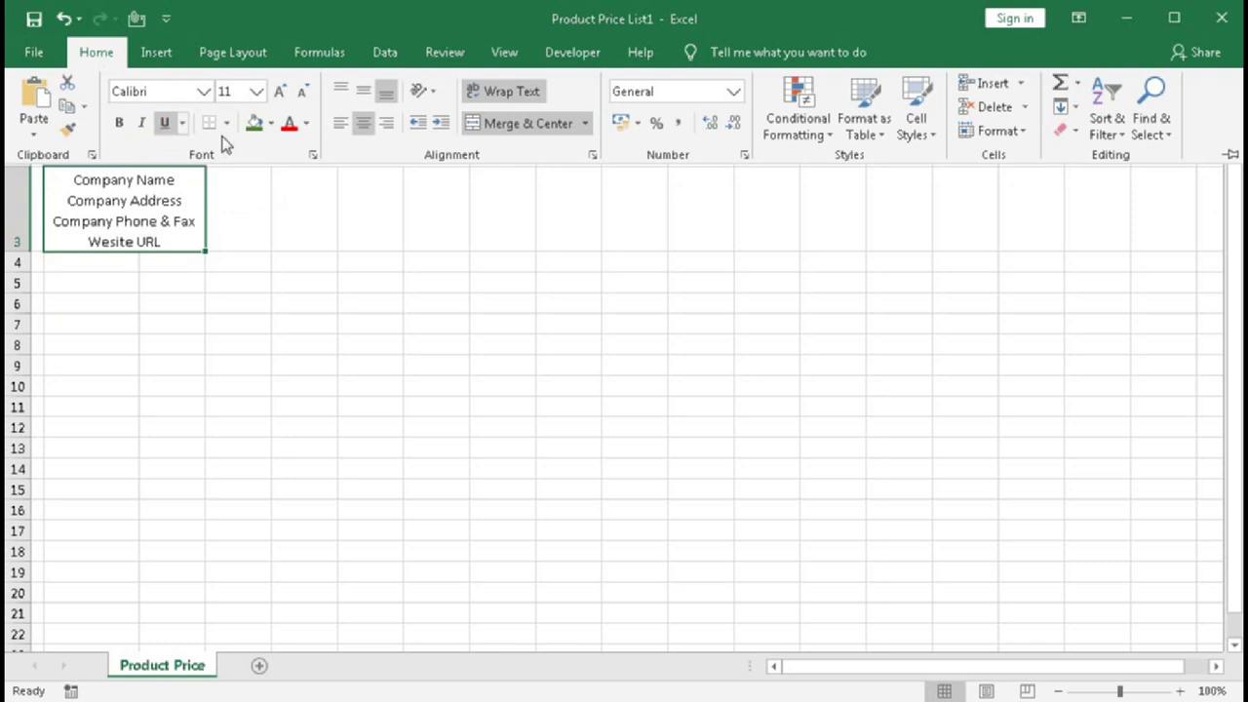
click(346, 119)
click(231, 243)
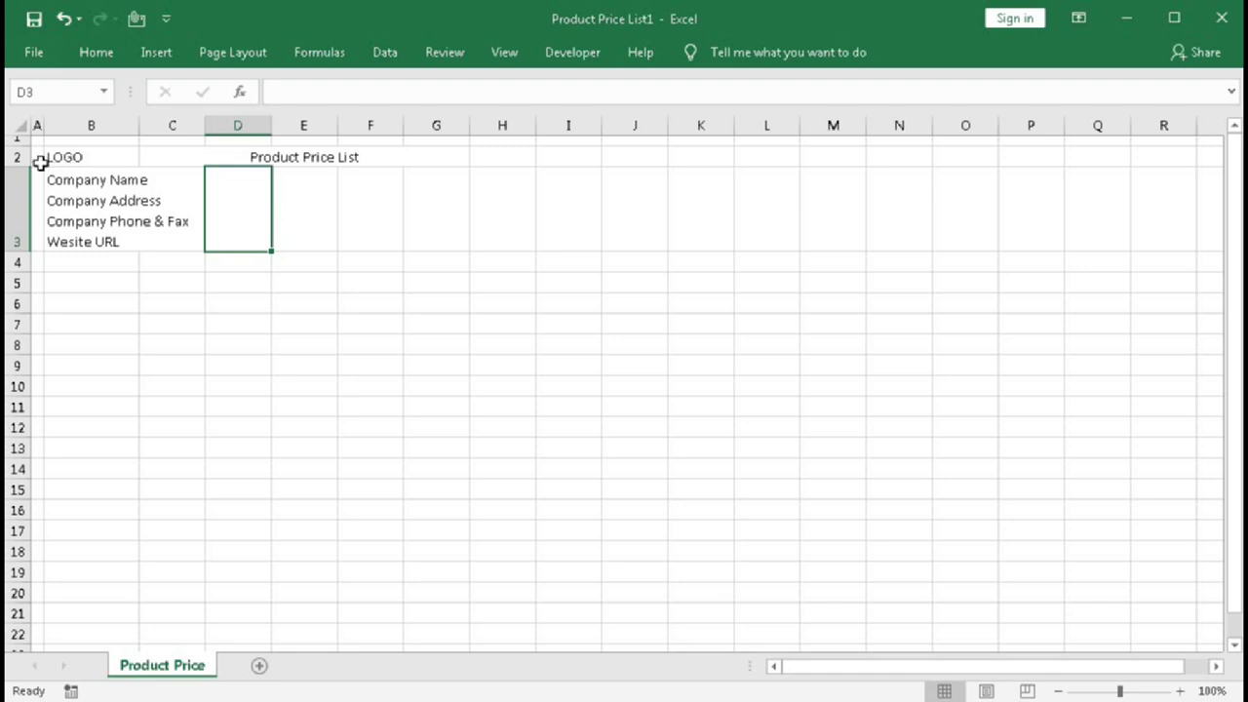
Step: Give the LOGO cell B2 a light green fill and set its font to Impact
click(74, 160)
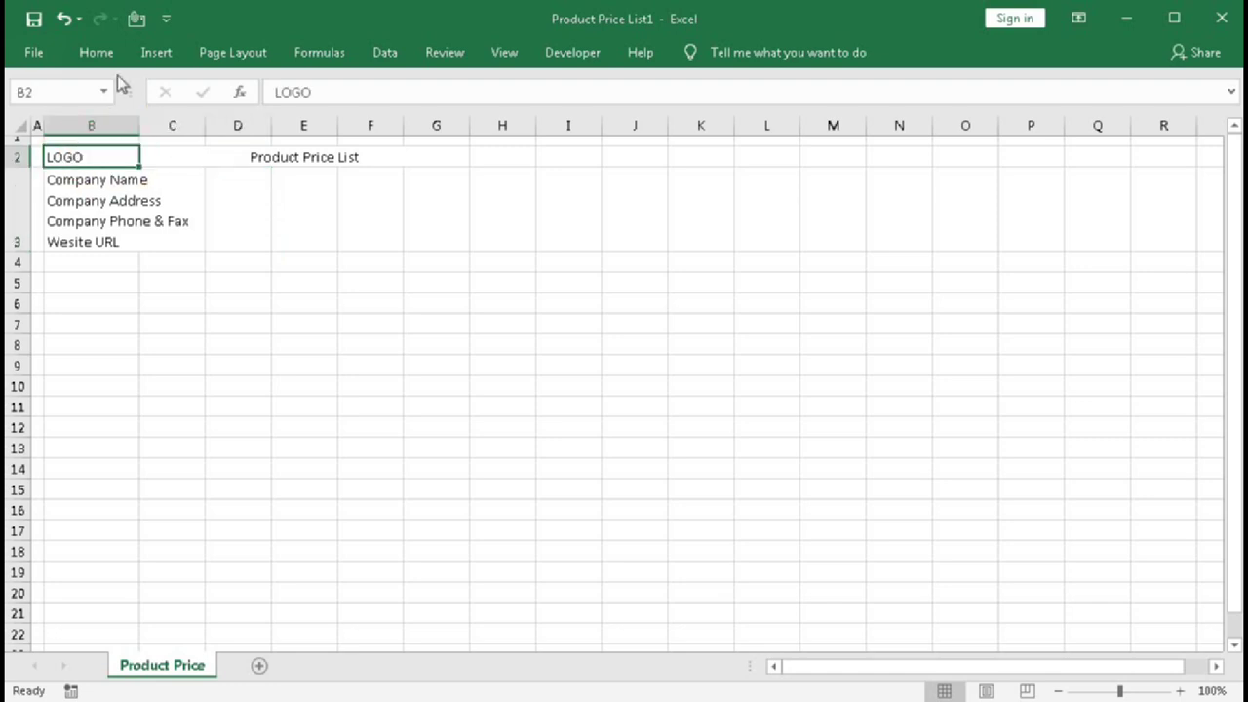
click(95, 55)
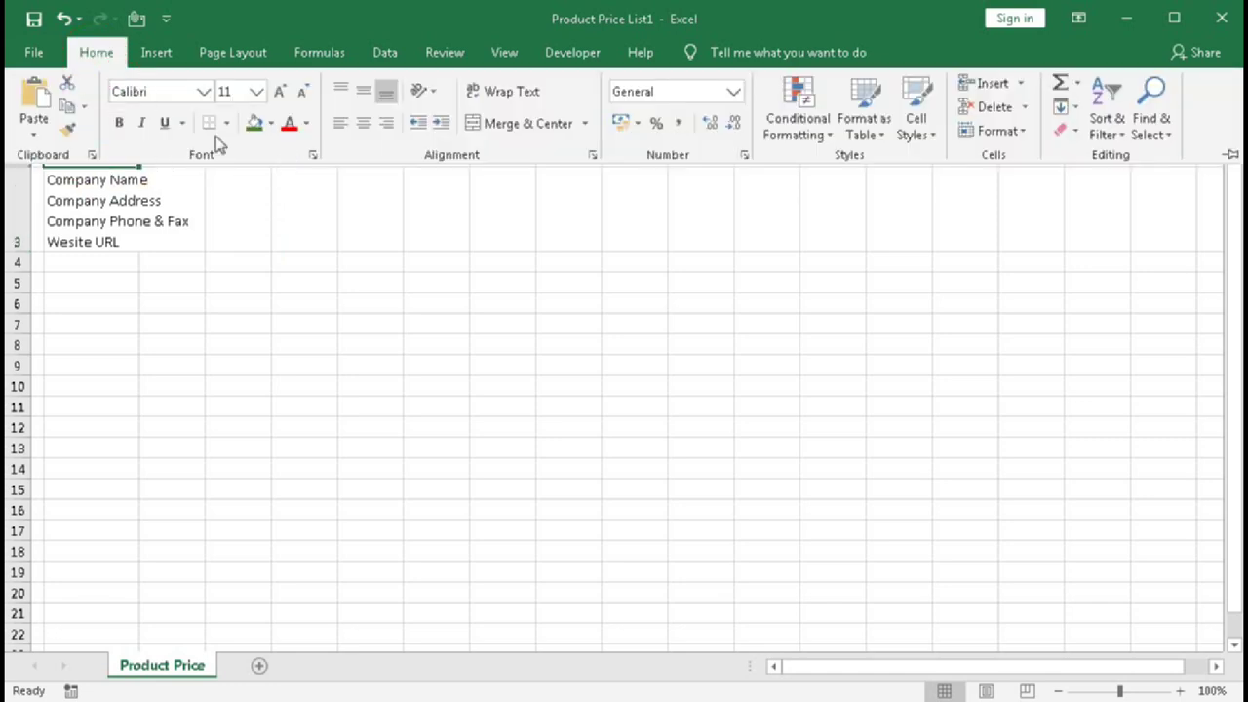
click(271, 124)
click(405, 197)
click(203, 91)
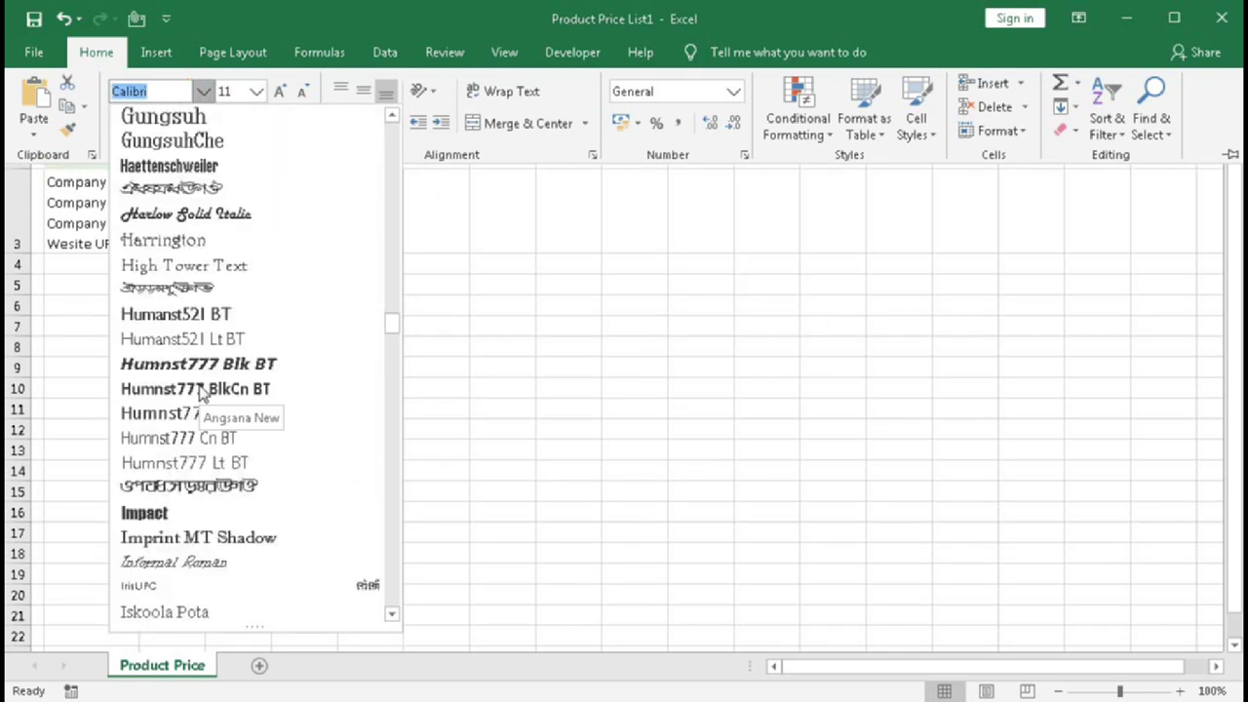
scroll(201, 390, down, 1)
click(166, 438)
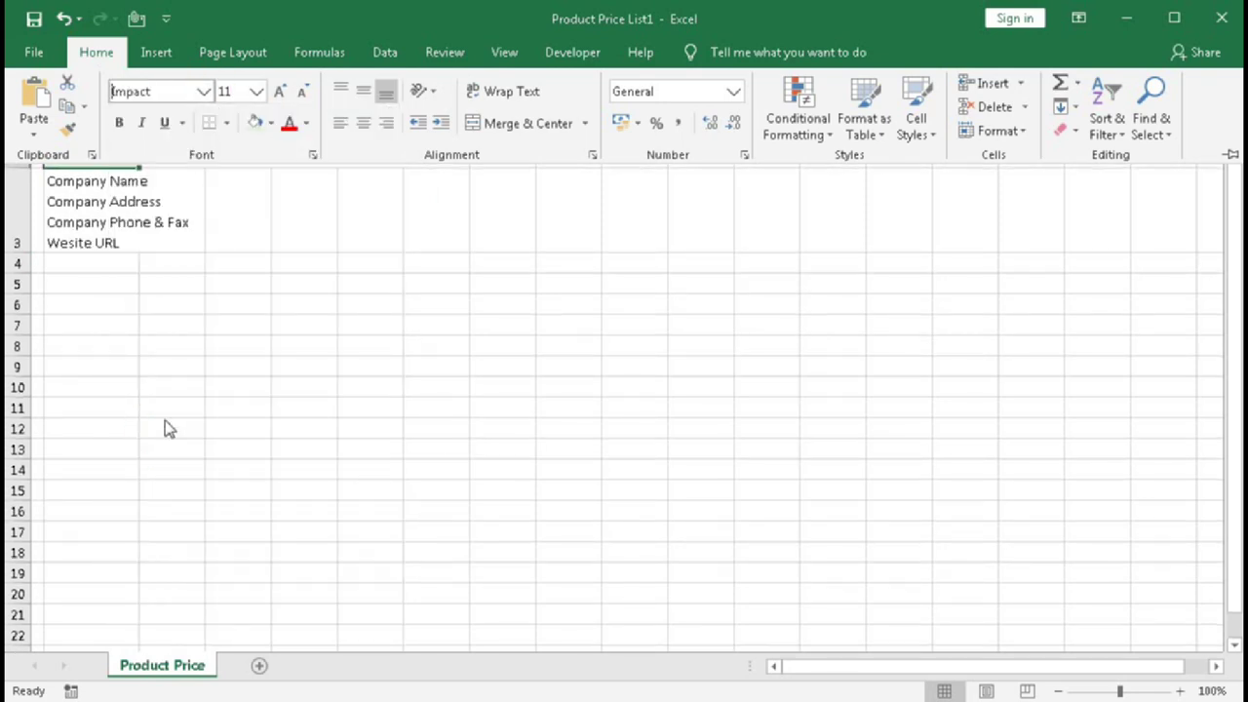
click(185, 292)
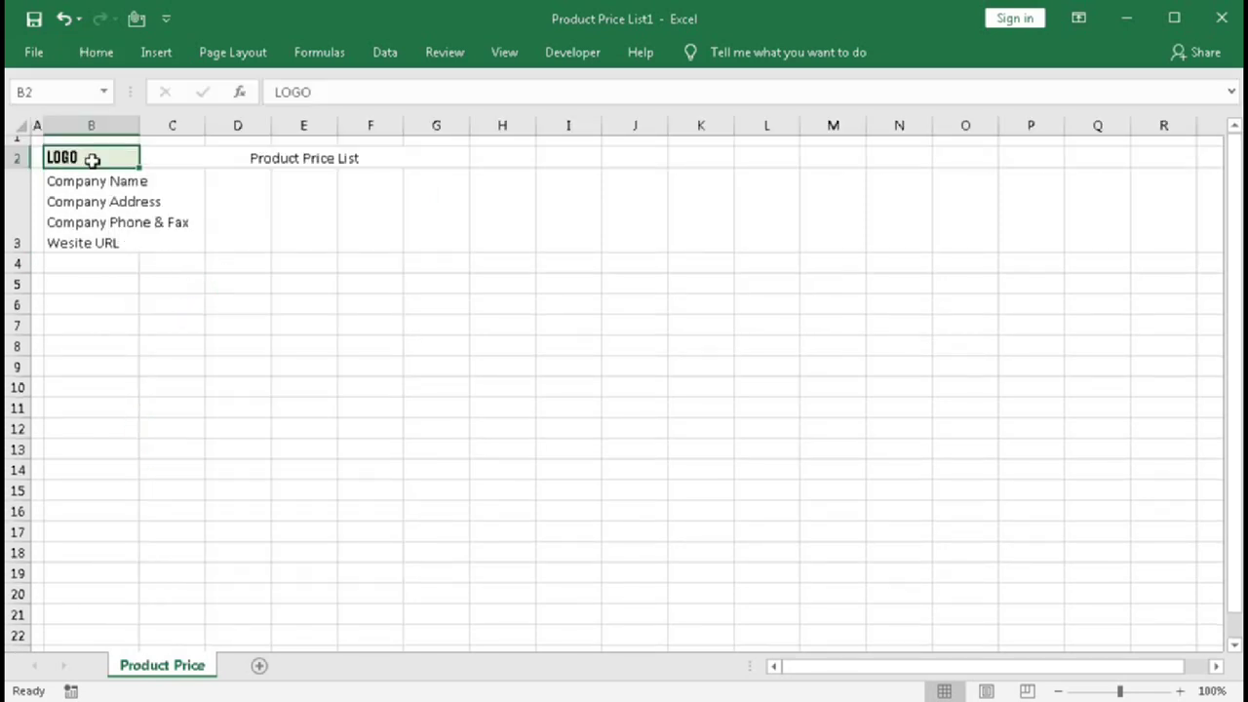
Step: Increase the font size of the LOGO text in B2 to 26, keeping the ribbon permanently expanded
click(94, 51)
click(281, 91)
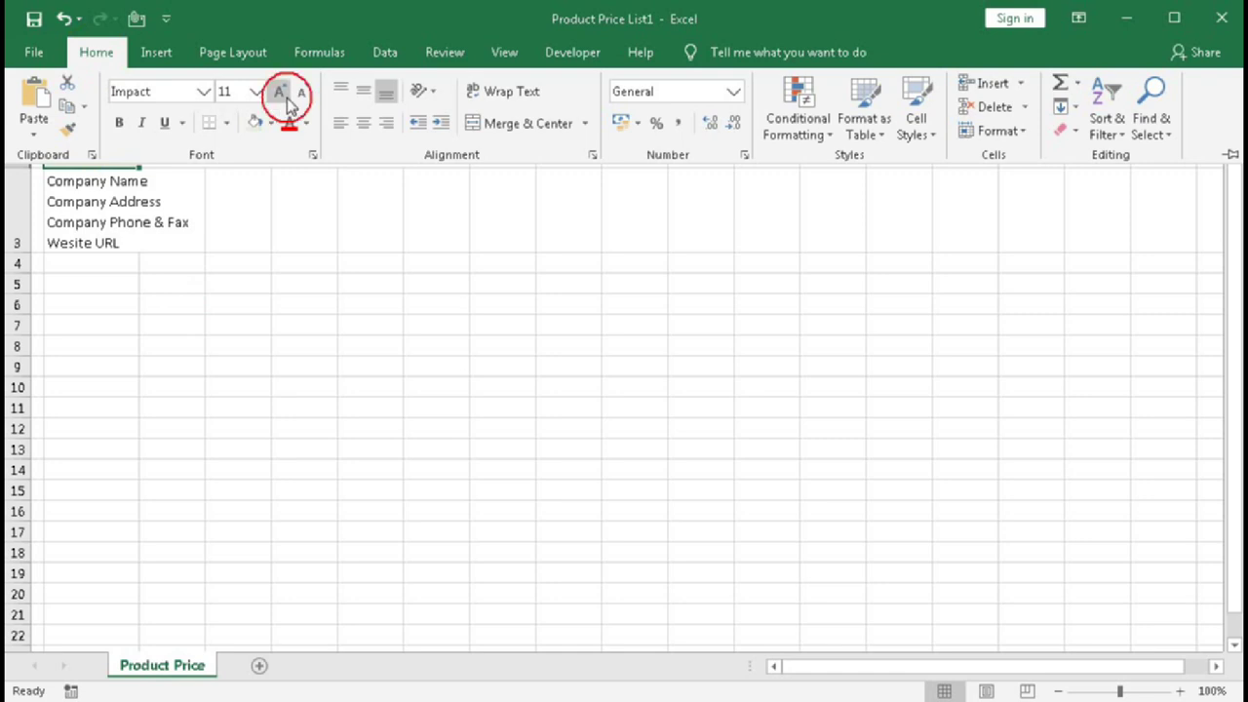
click(283, 94)
click(285, 95)
click(284, 93)
click(284, 93)
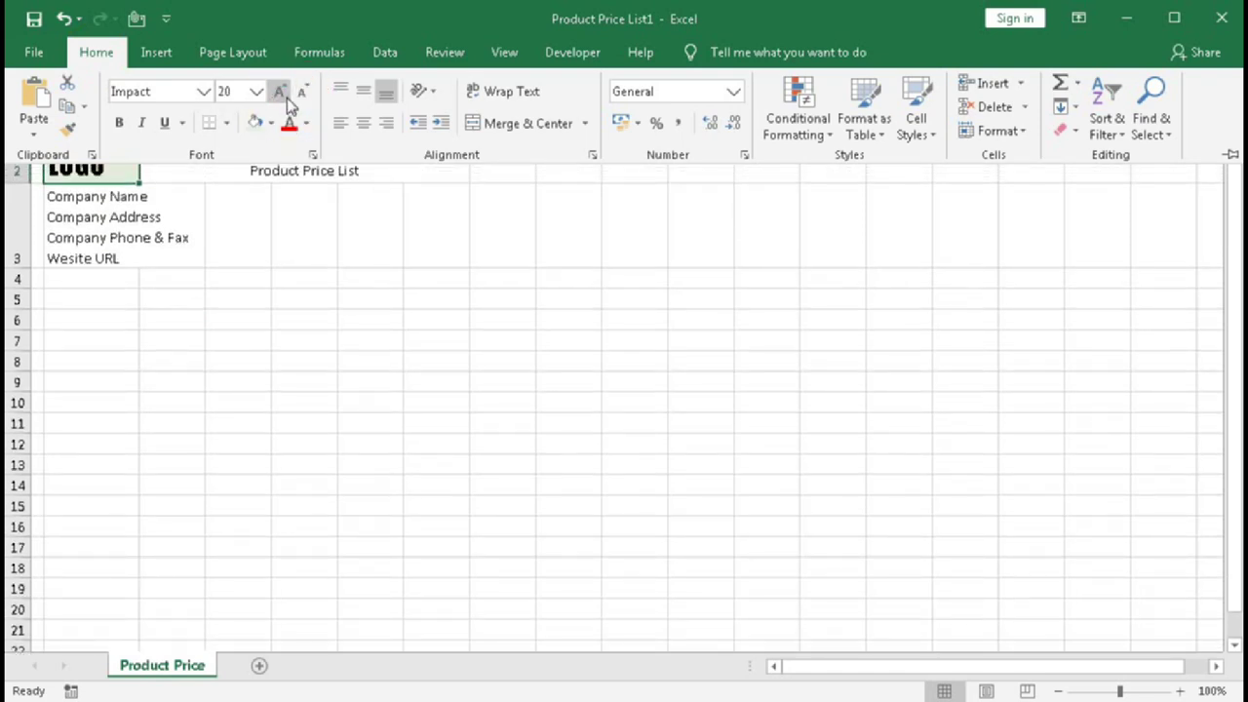
double_click(115, 59)
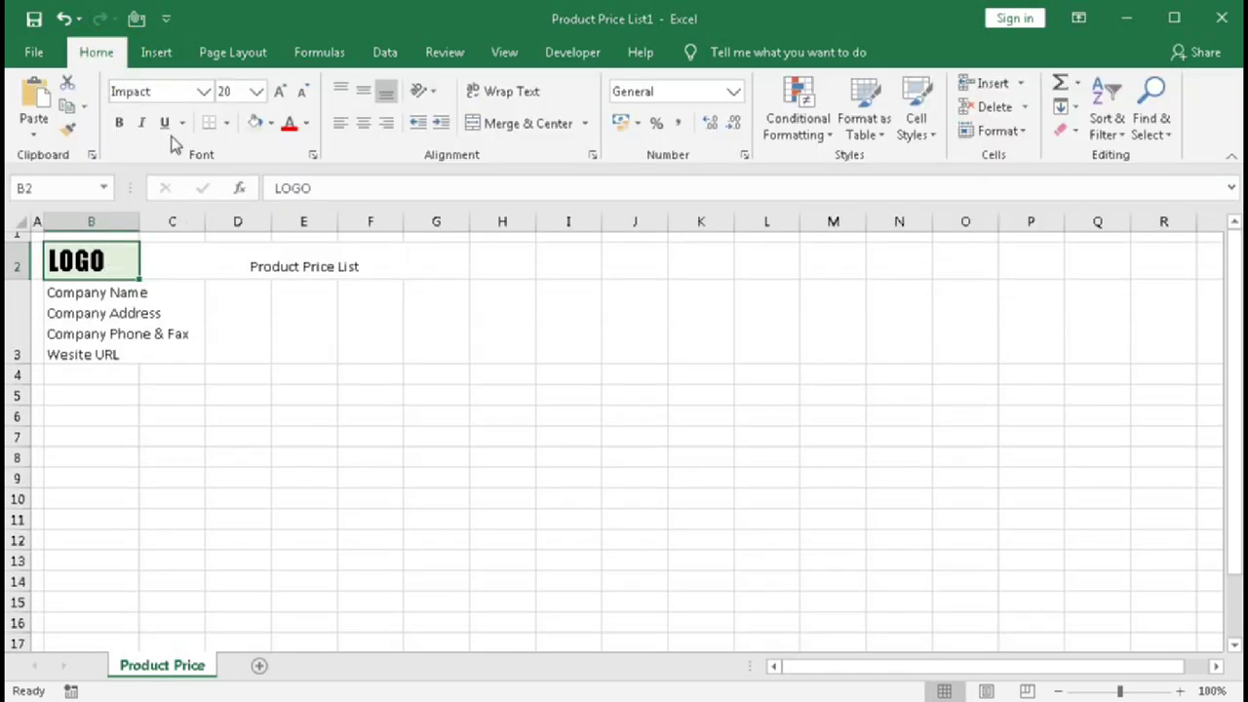
click(284, 92)
click(283, 91)
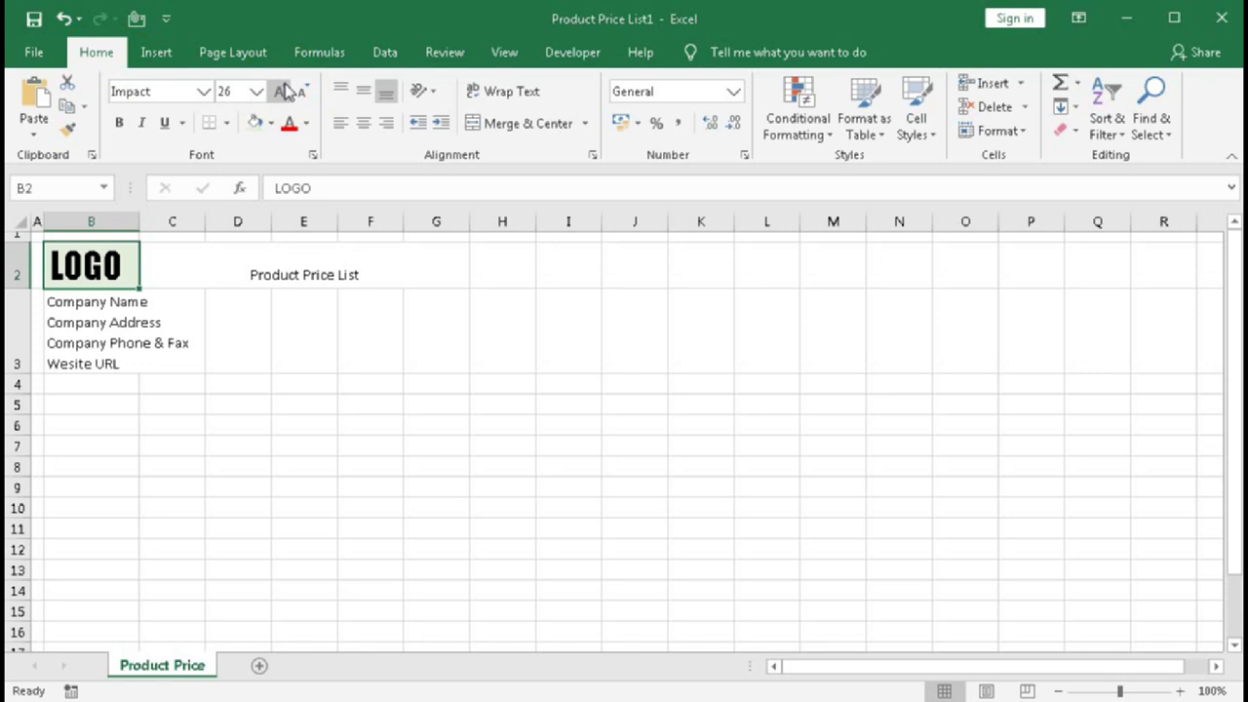
Step: Try font size 28 for the LOGO text in B2, and return it to 26
click(285, 92)
click(284, 92)
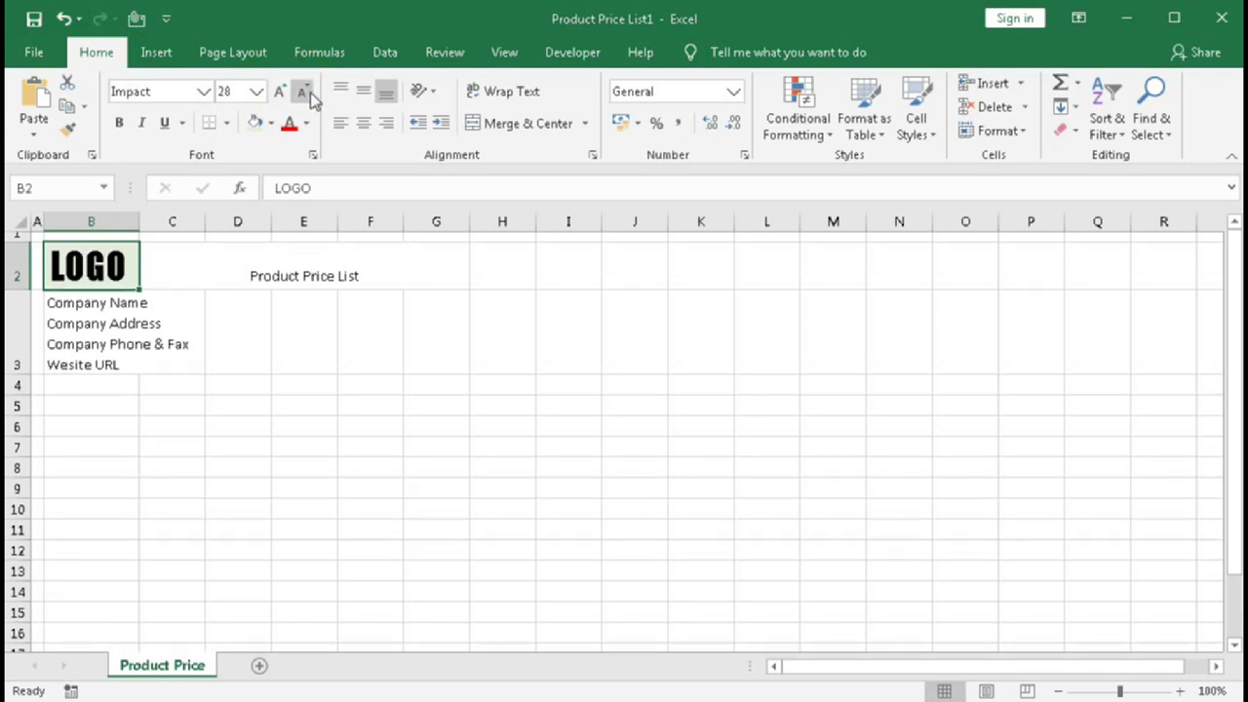
Step: Give the merged Product Price List title cell a dark green fill and set its font to Impact
click(215, 278)
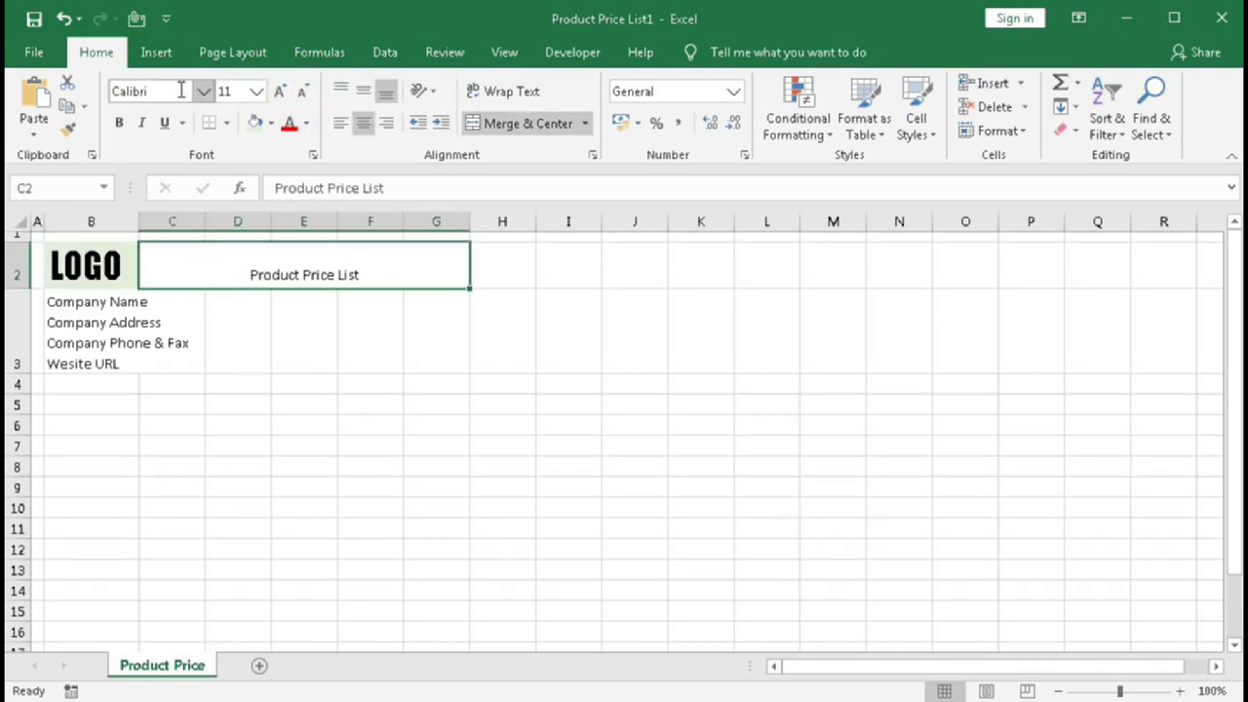
click(273, 125)
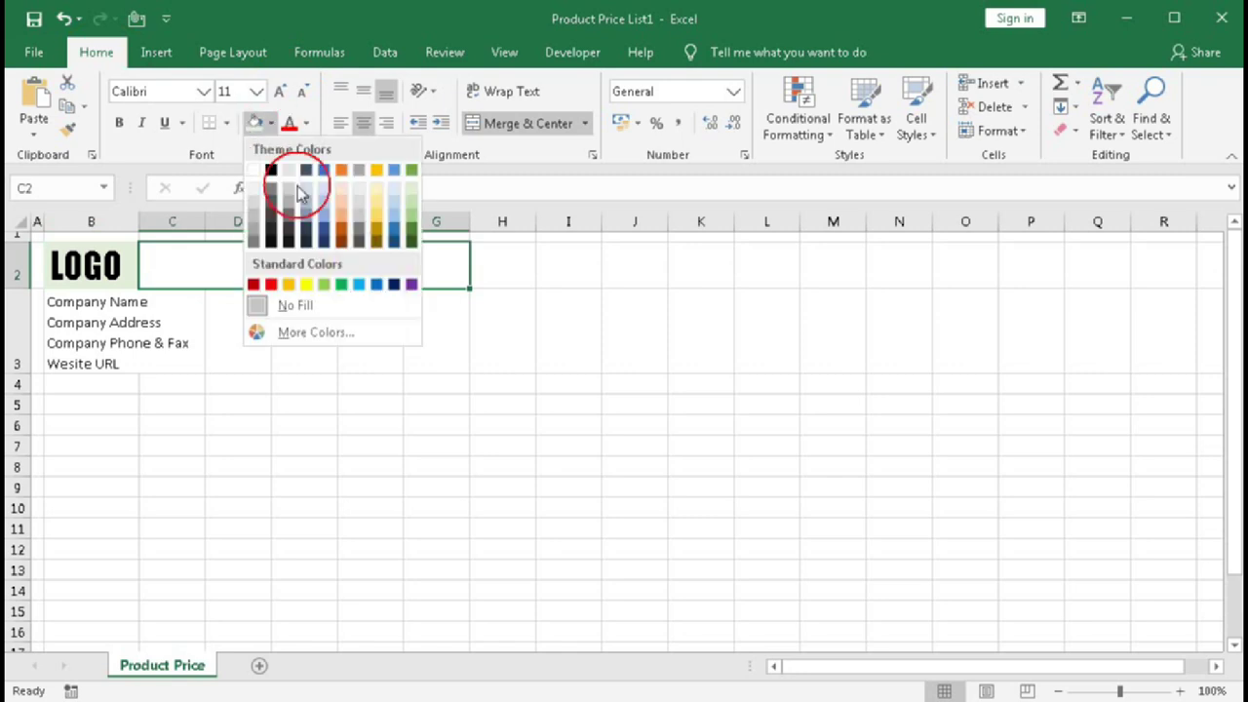
click(413, 231)
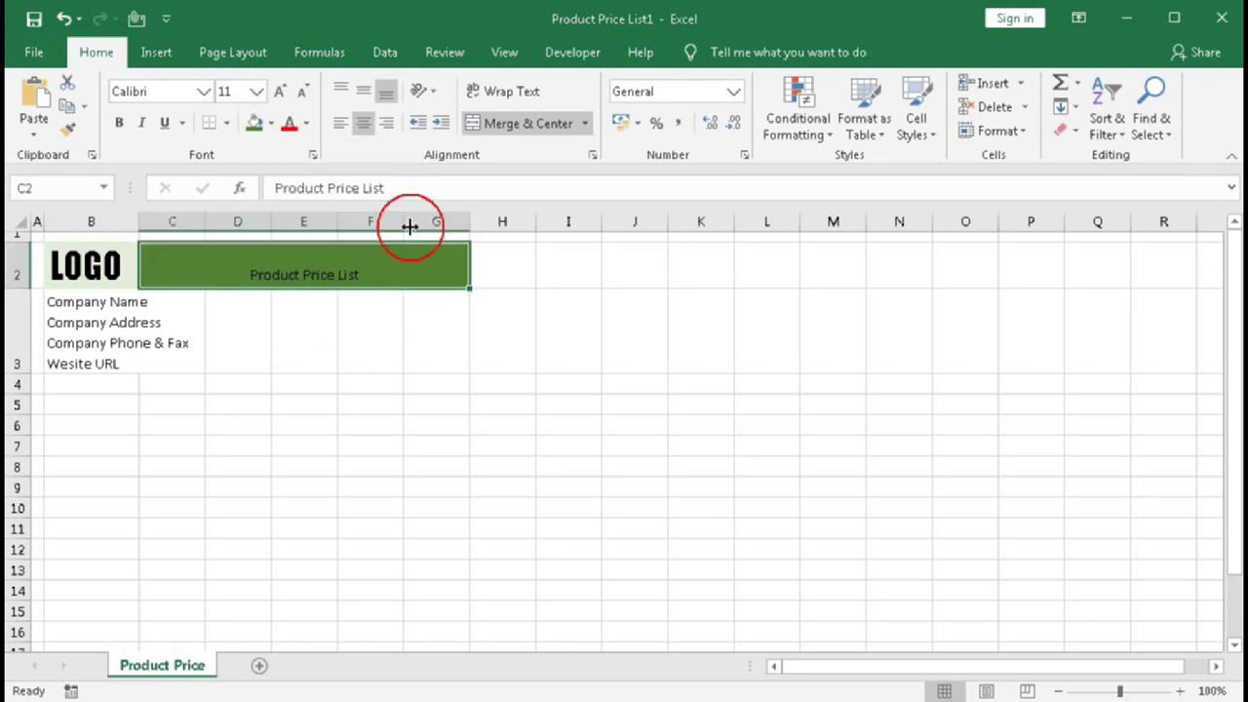
click(202, 91)
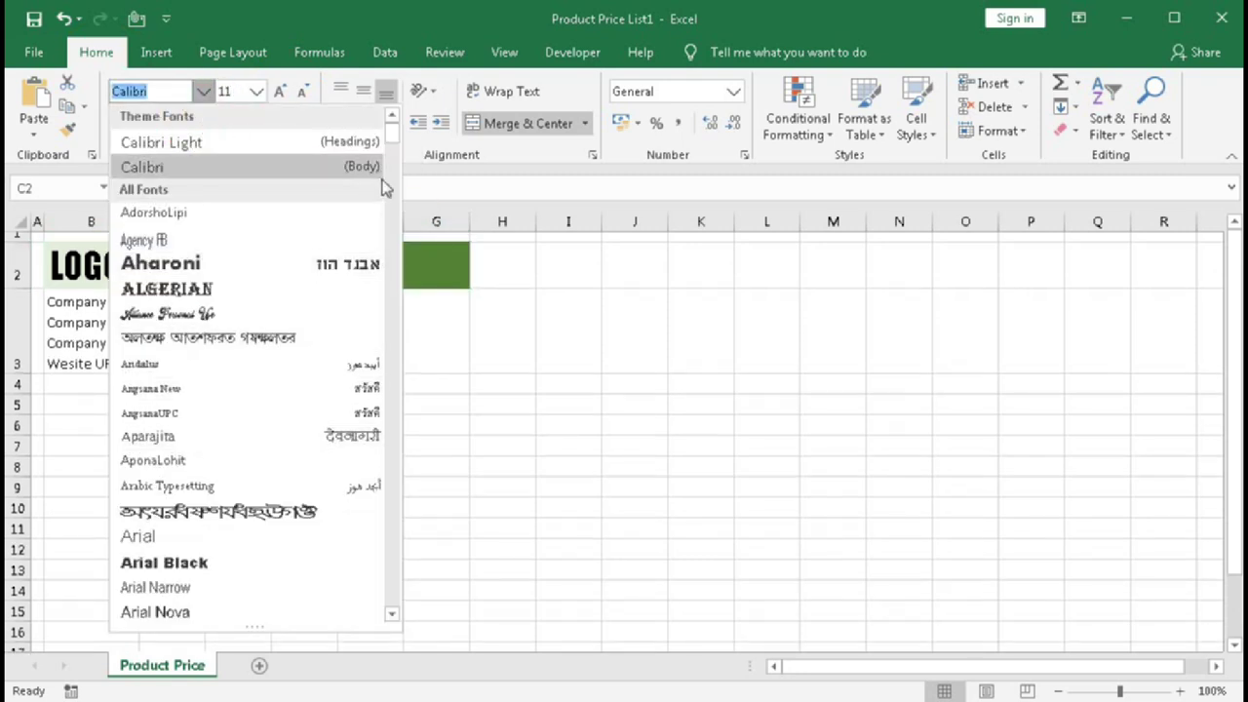
drag(391, 136, 388, 336)
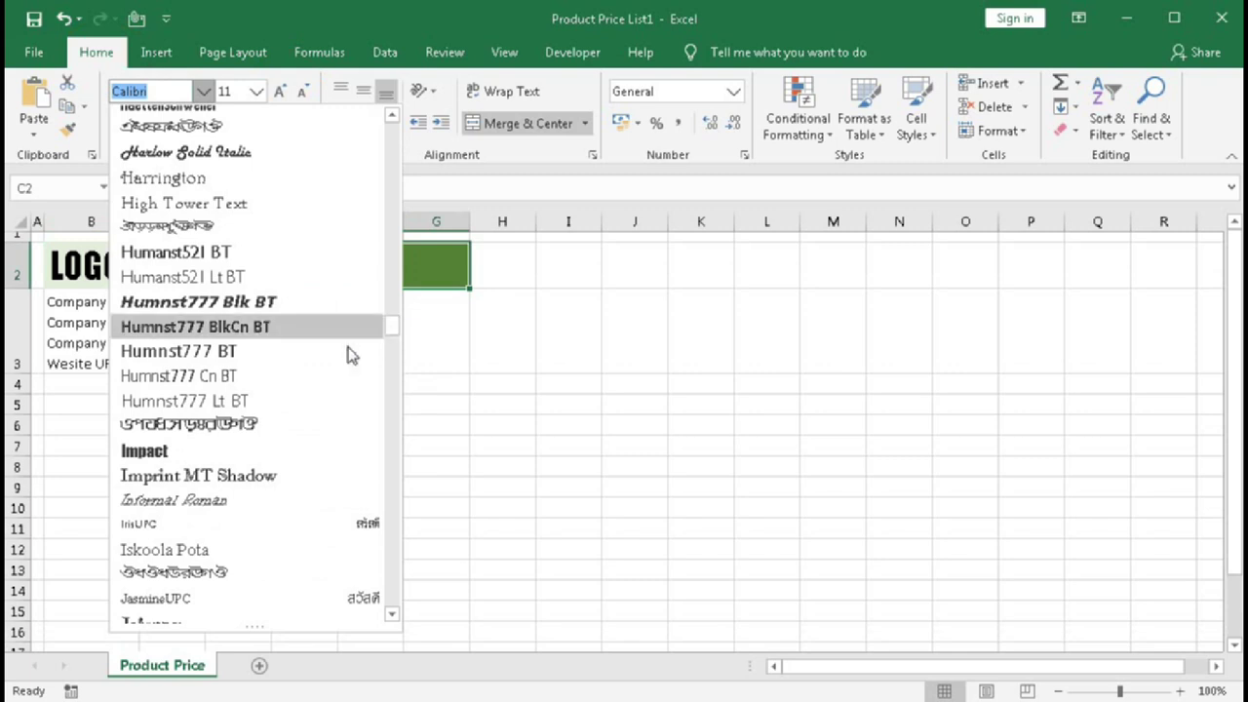
click(225, 449)
Step: Increase the font size of the Product Price List title to 26 and left-align it
click(279, 90)
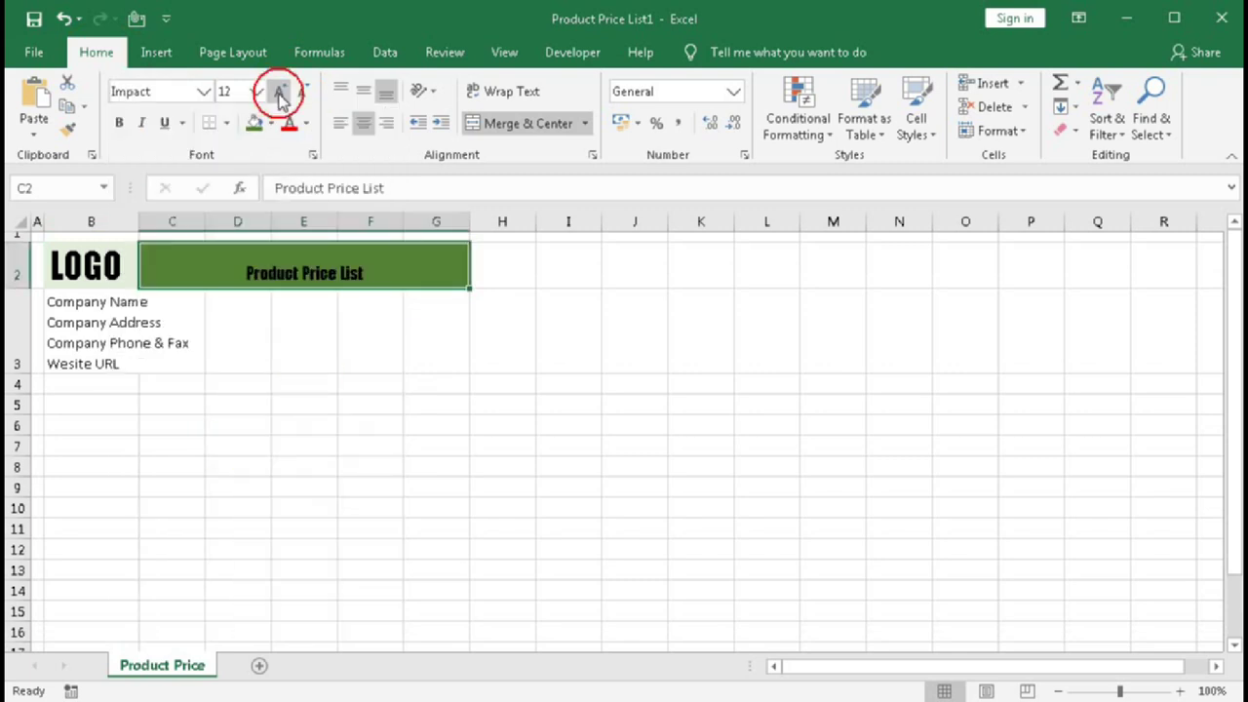
click(280, 90)
click(279, 91)
click(280, 91)
click(280, 90)
click(280, 90)
click(280, 91)
click(280, 91)
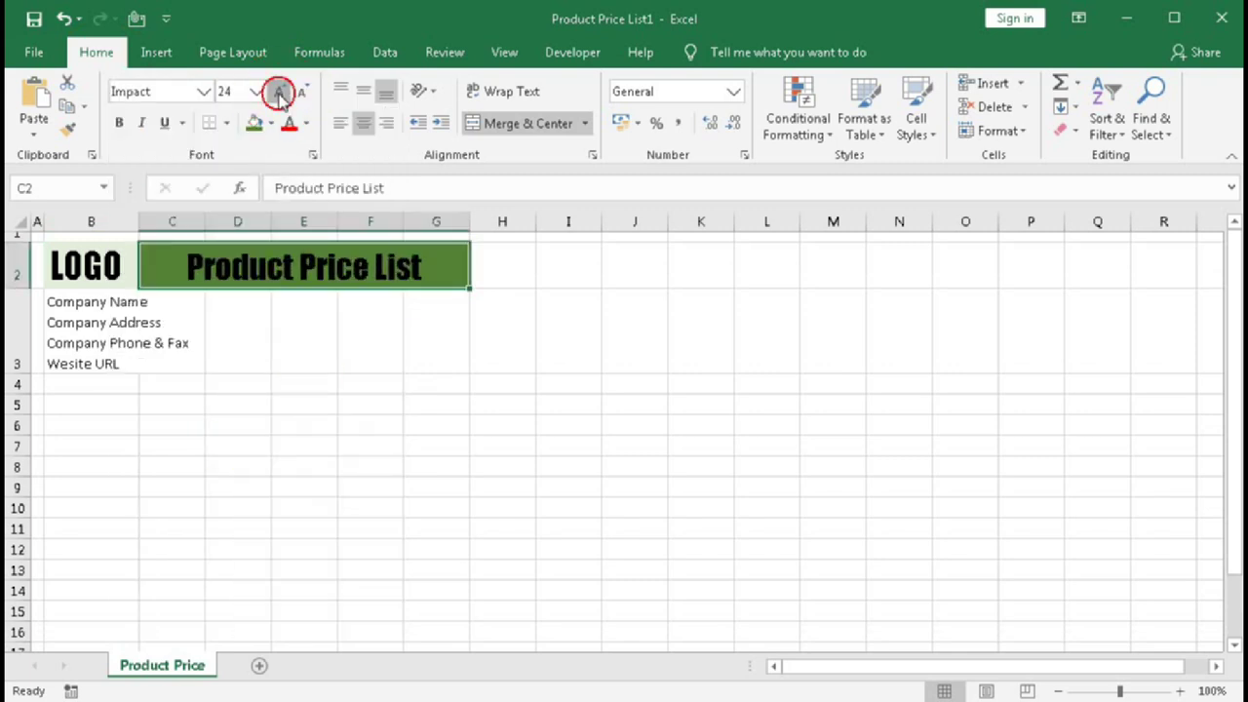
click(341, 124)
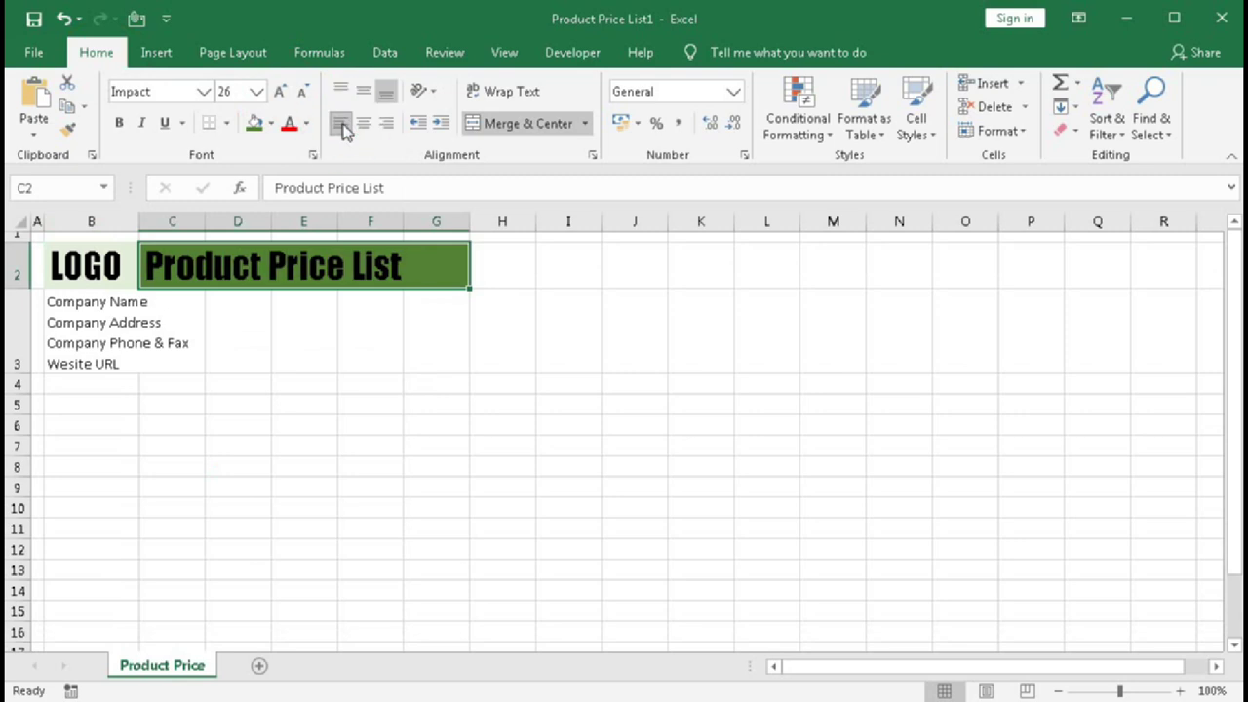
Step: Make row 2 taller and vertically middle-align the LOGO and title cells in B2:G2
click(54, 265)
drag(21, 289, 21, 317)
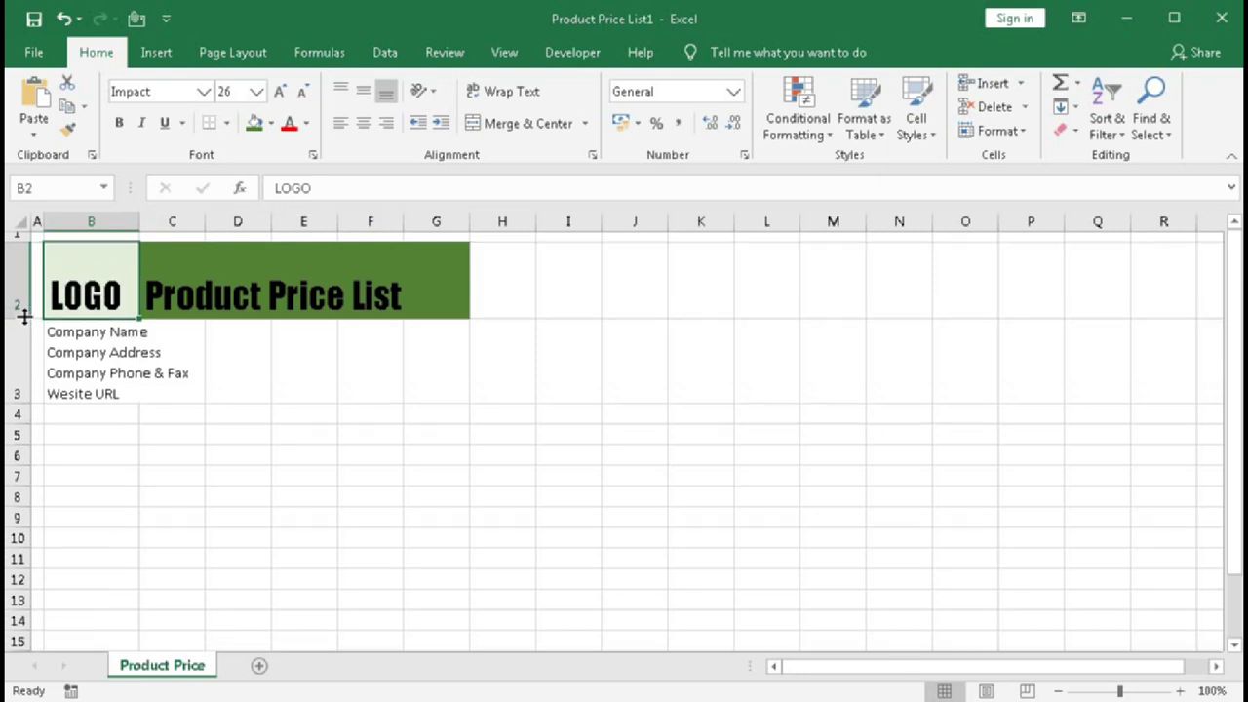
click(143, 296)
drag(112, 294, 234, 282)
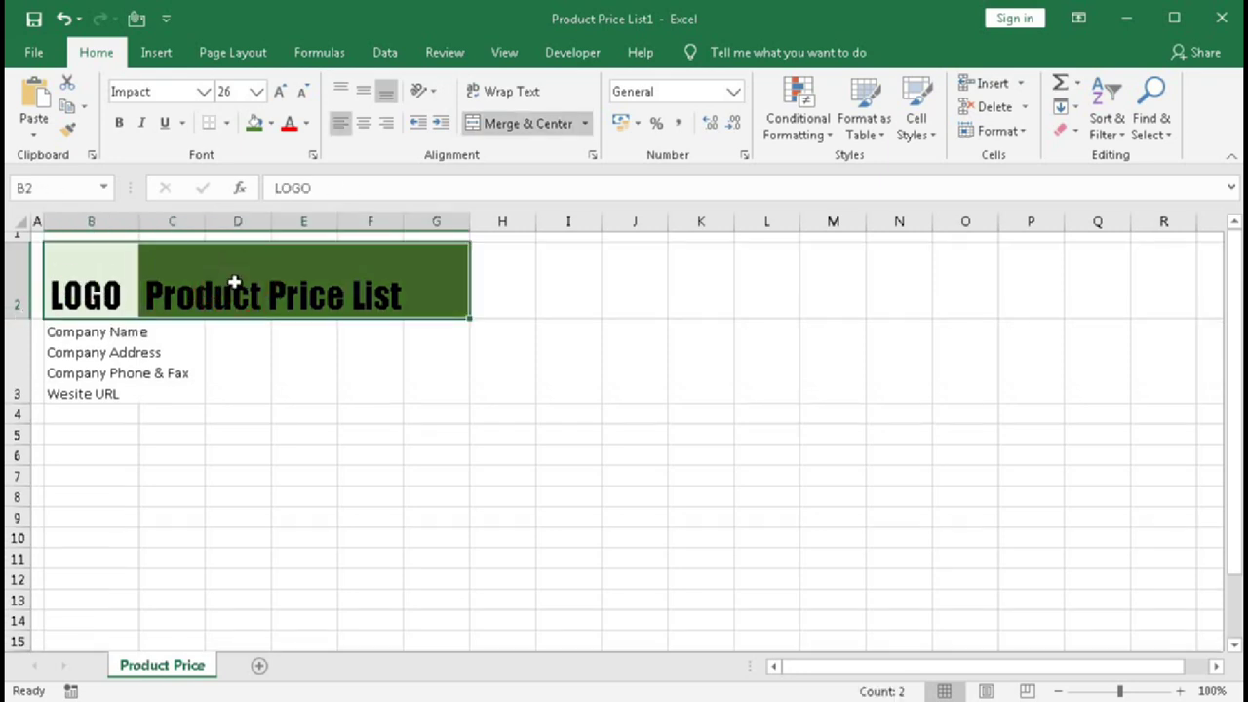
click(363, 90)
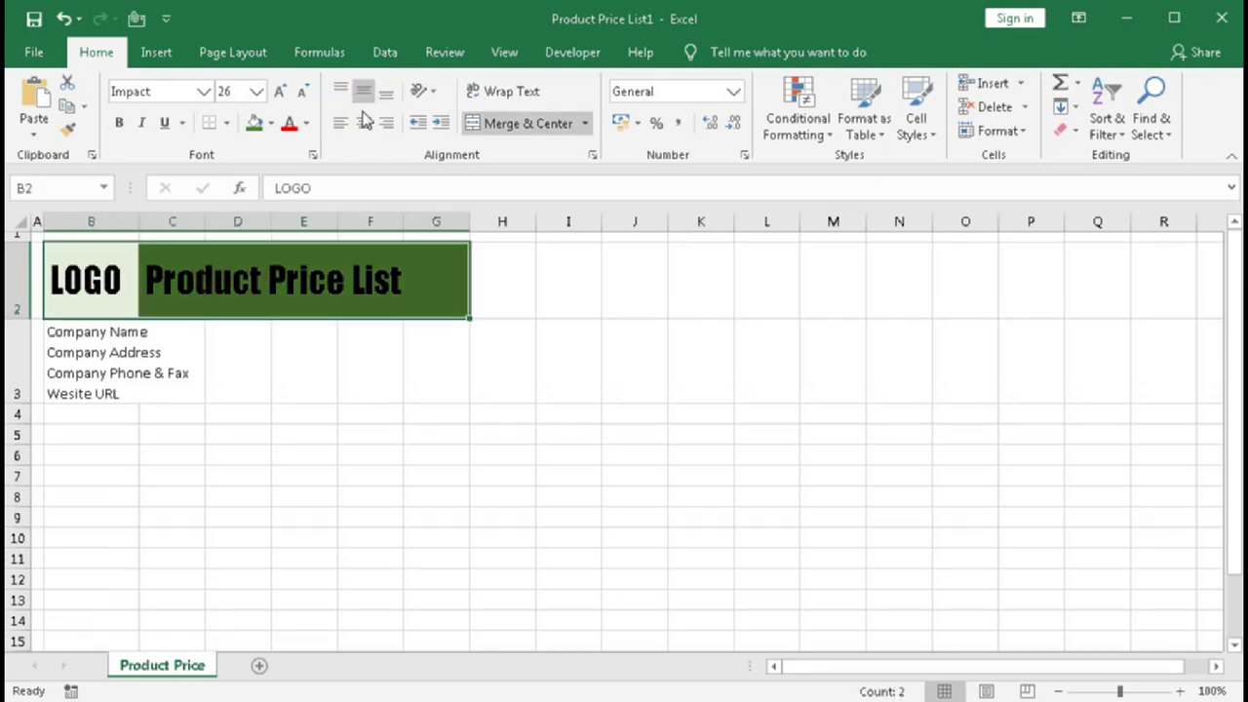
click(121, 297)
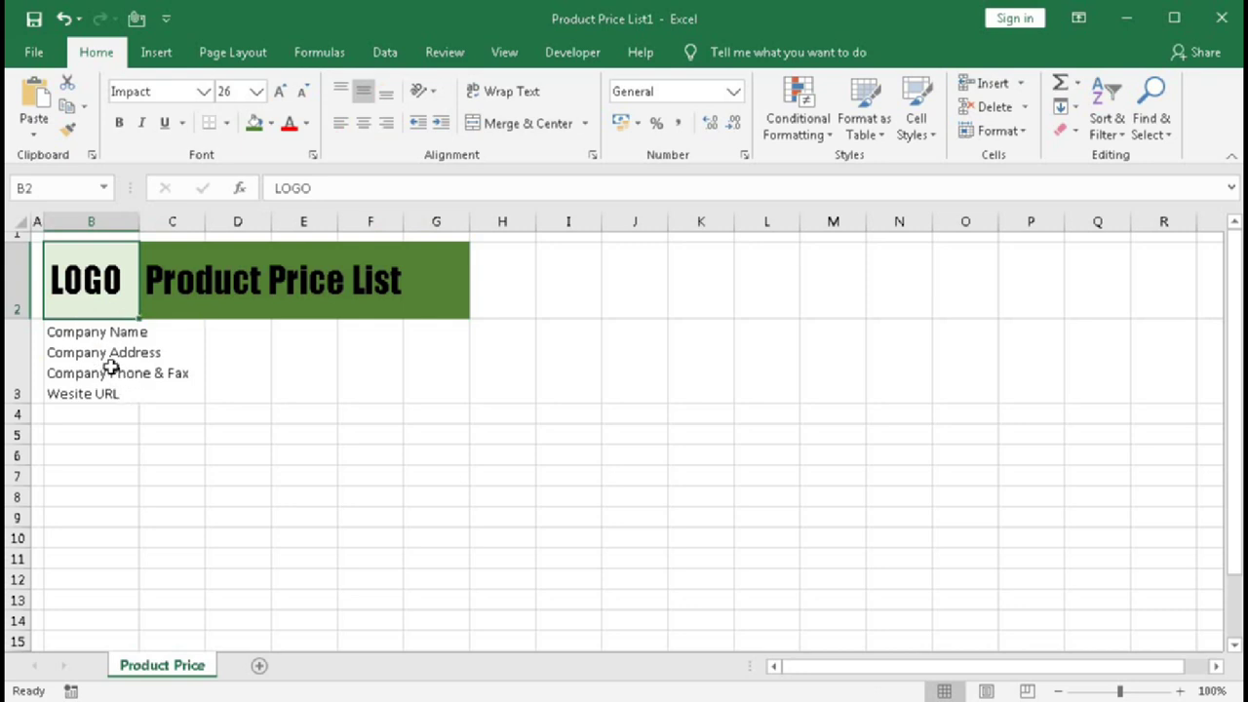
Step: Increase the font size of only the Company Name line in B3 to 16
double_click(66, 334)
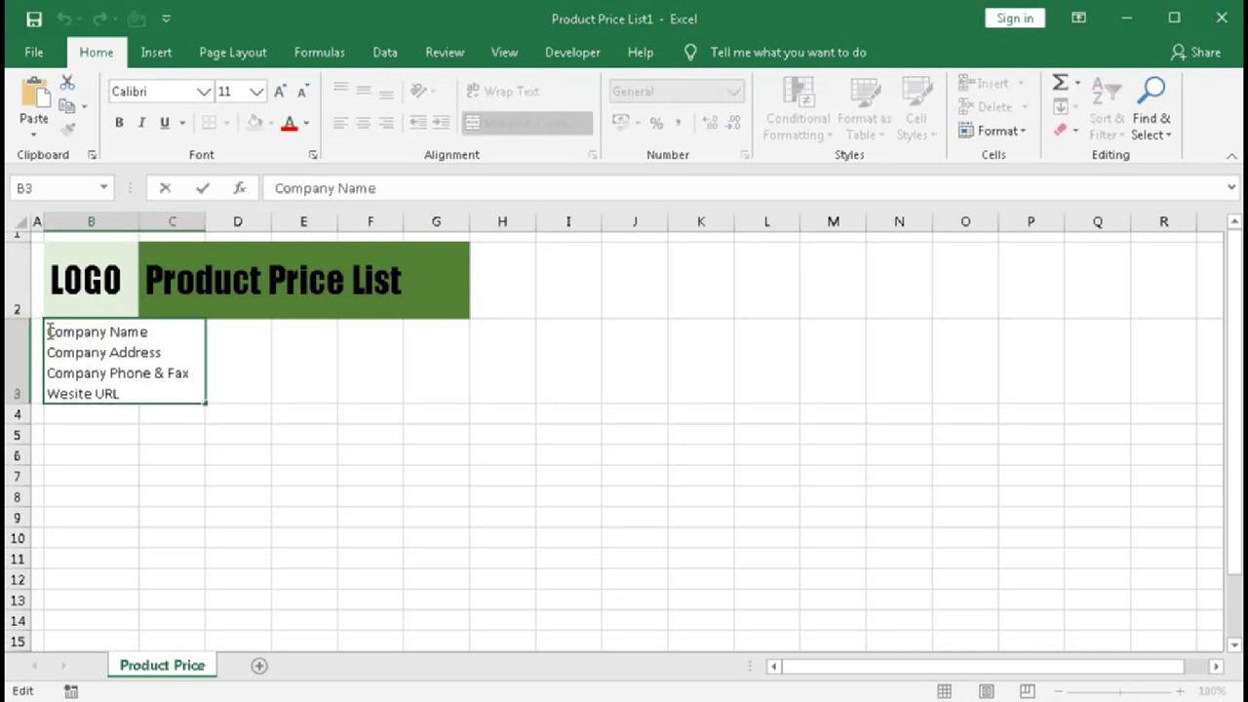
drag(49, 332, 172, 329)
click(280, 91)
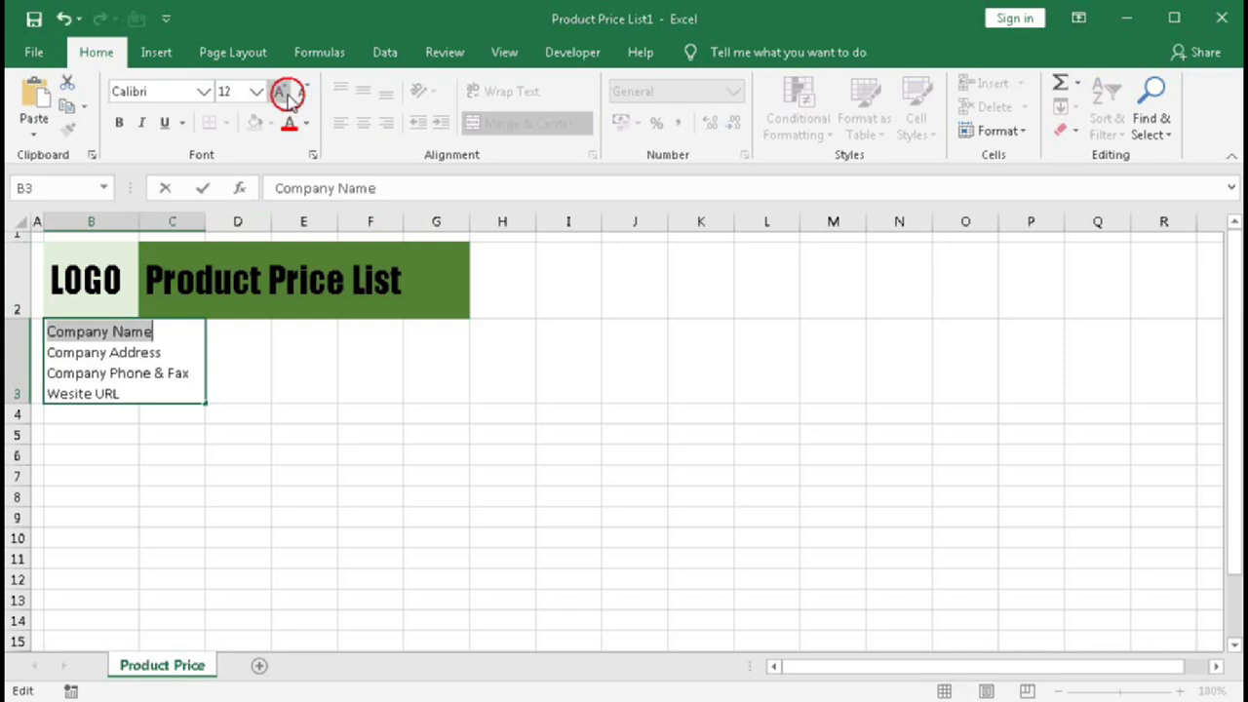
click(280, 92)
click(280, 92)
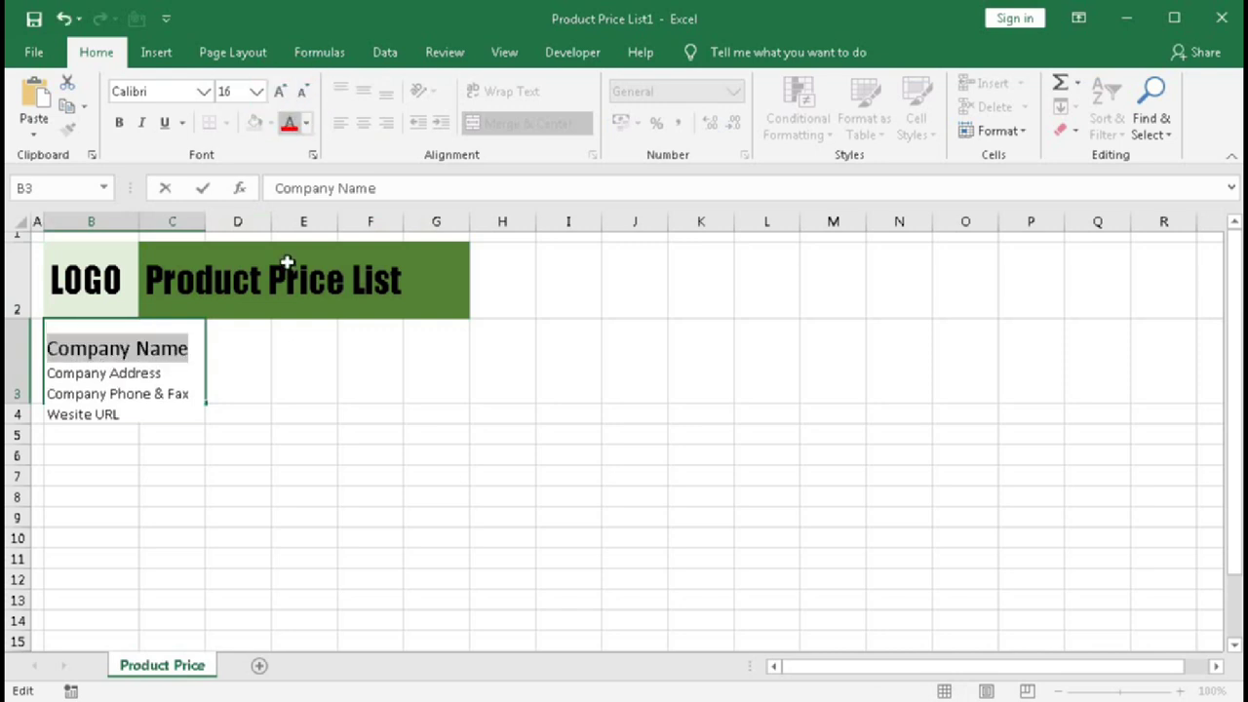
click(288, 361)
Step: Widen column B slightly and increase the height of row 2 a little more
drag(138, 224, 154, 228)
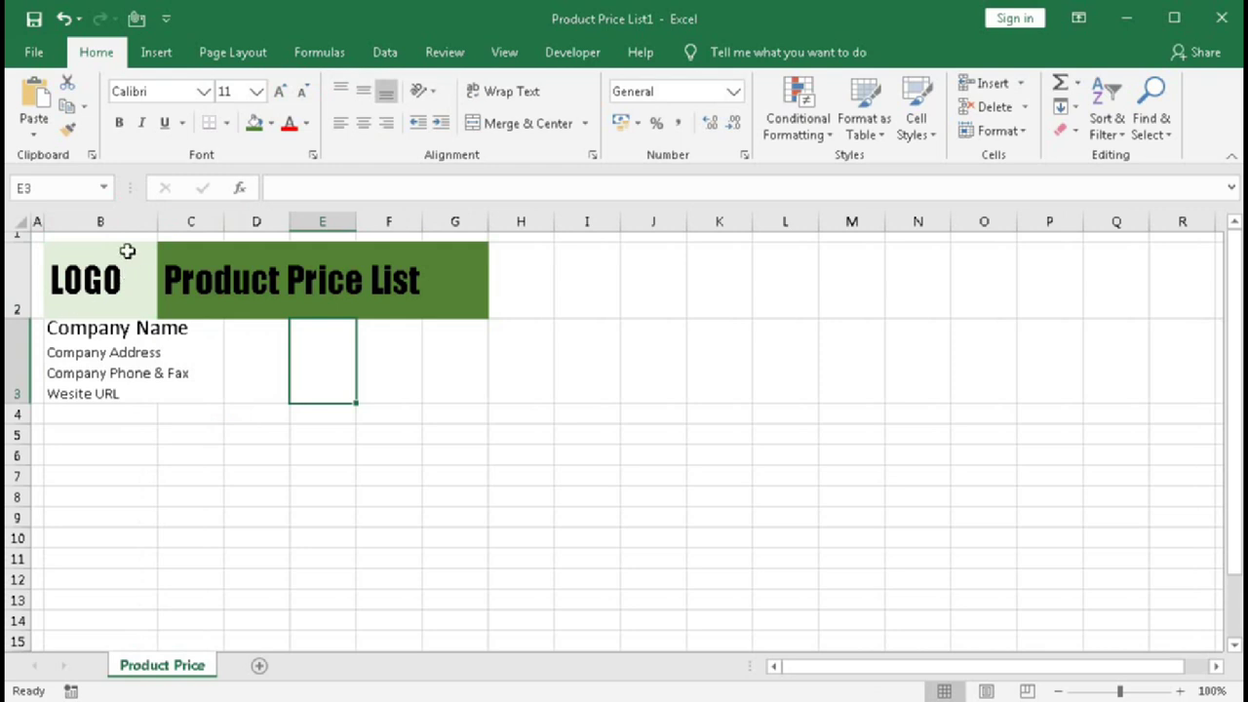
drag(22, 318, 23, 336)
click(56, 331)
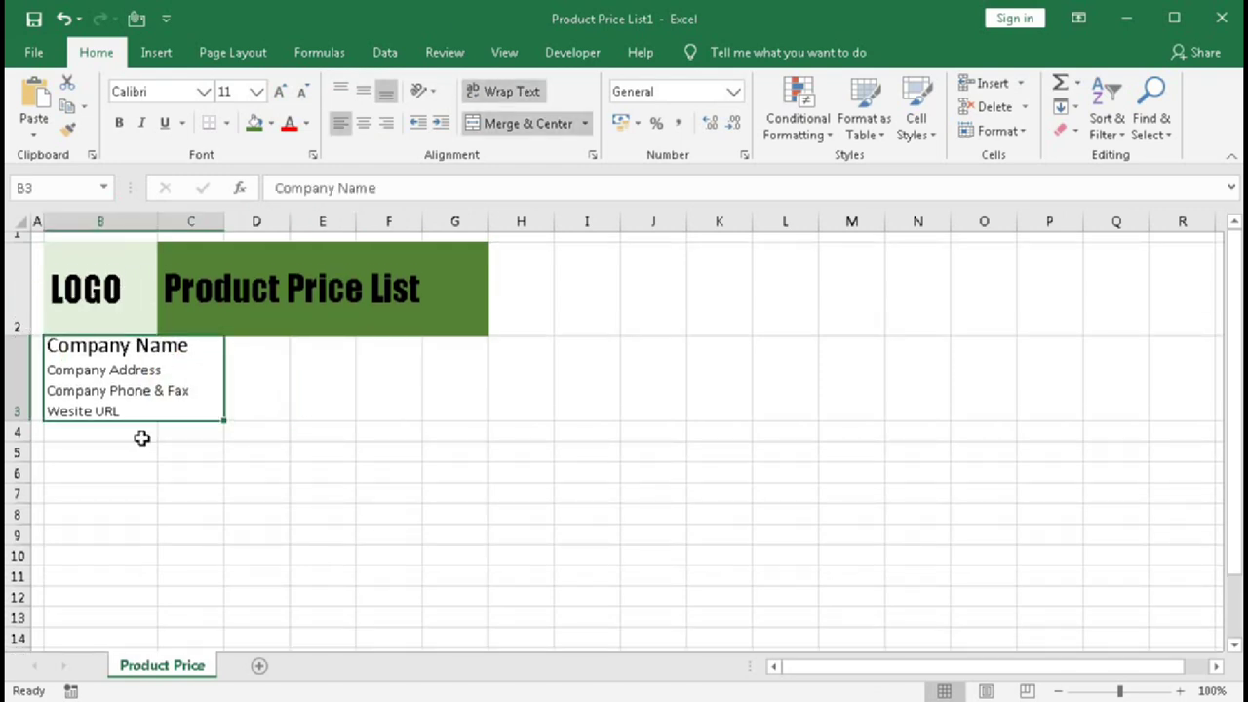
Step: Enter the column headers Product Code, Product Name and Description in cells B4, C4 and D4
click(104, 435)
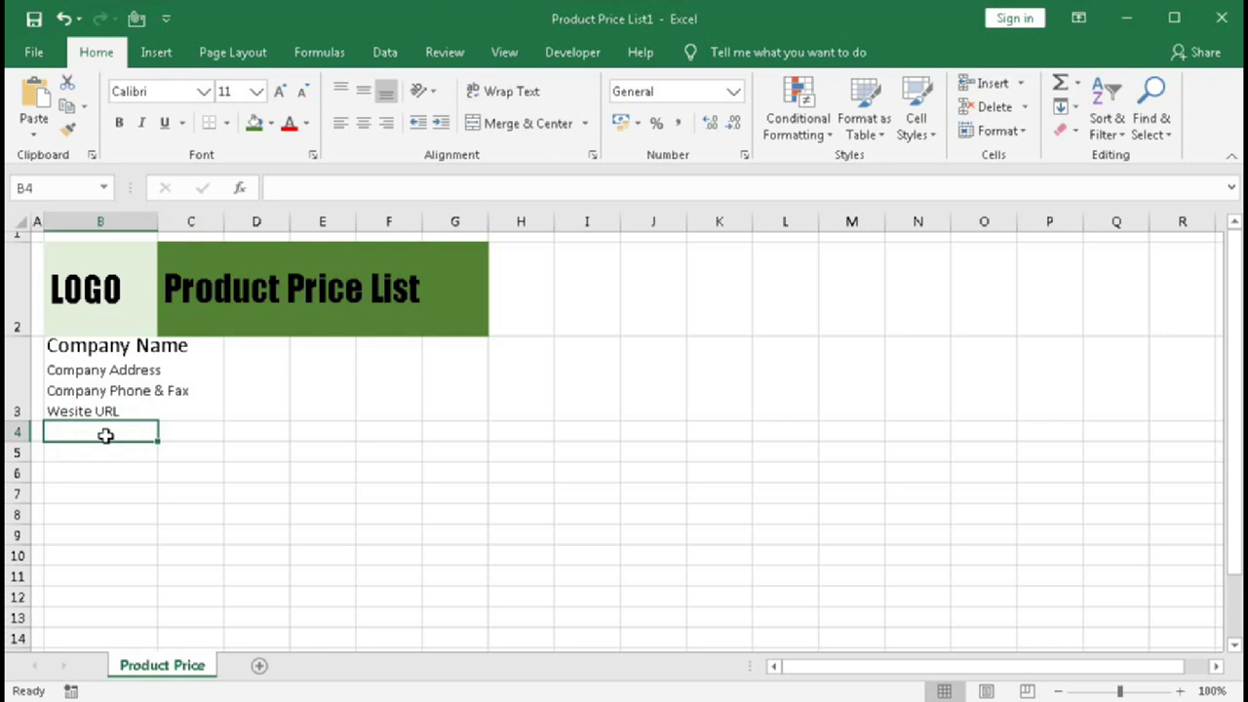
text(Pro)
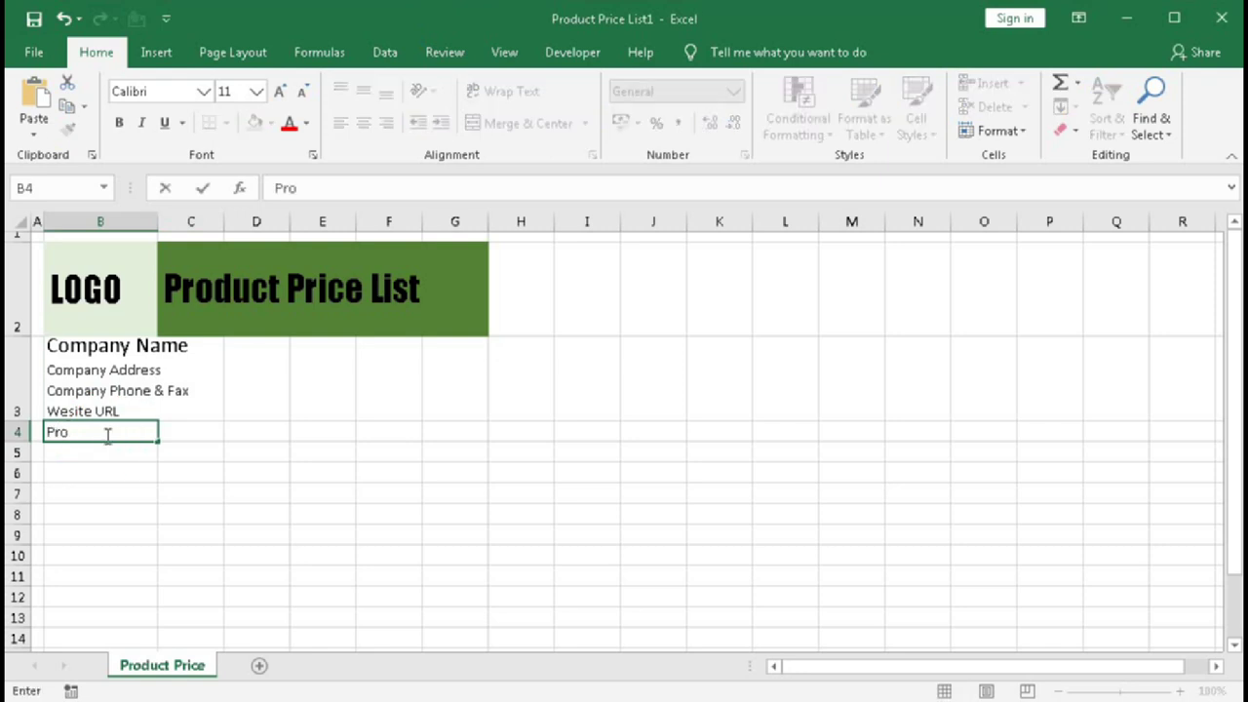
text(duct Code)
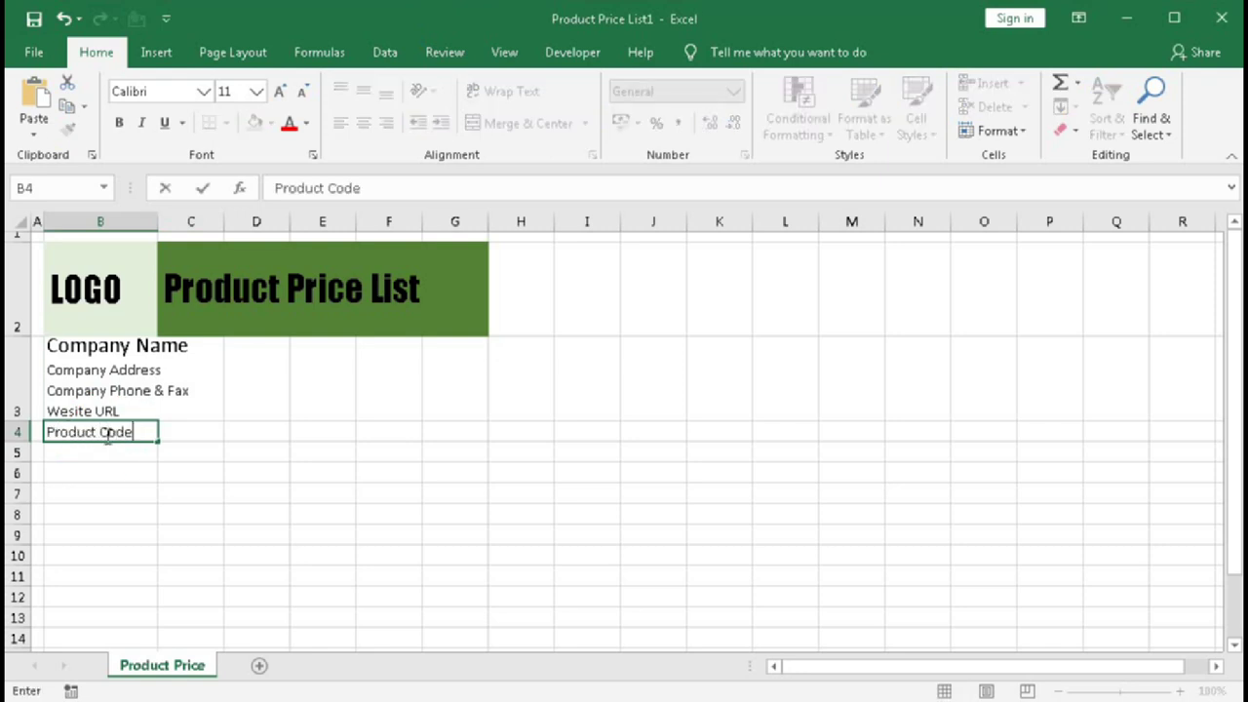
key(Tab)
text(P)
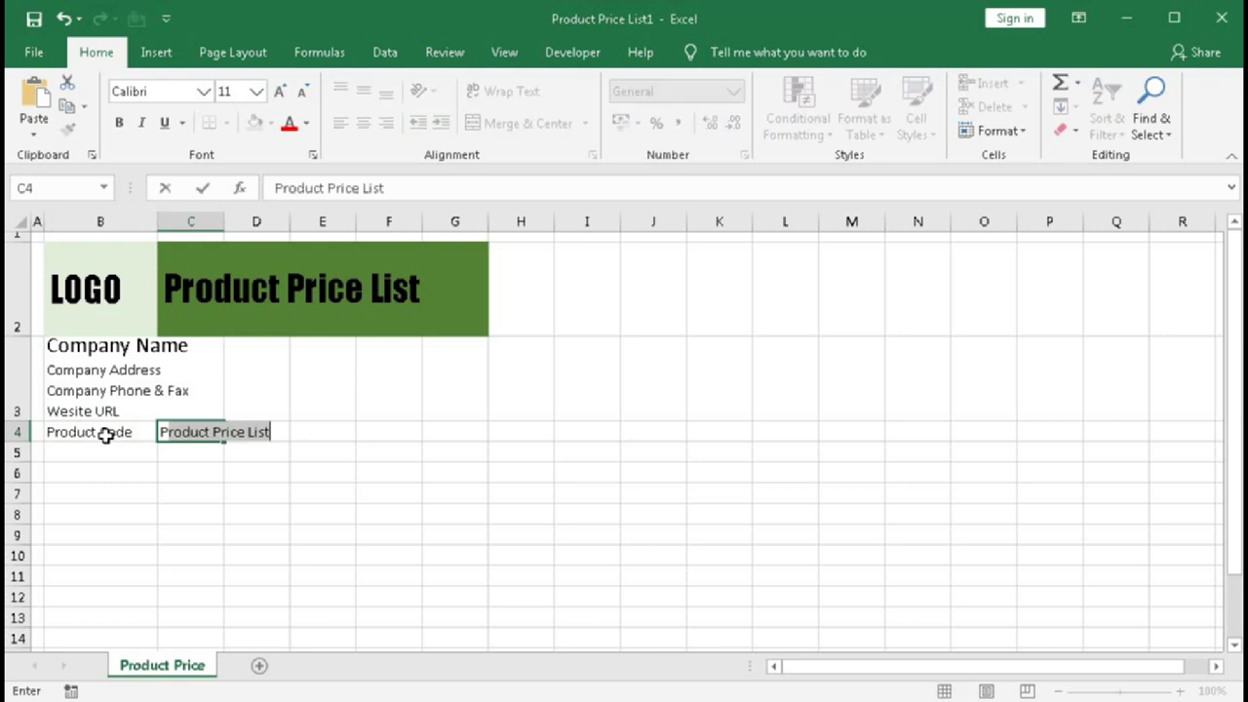
text(roduct Name)
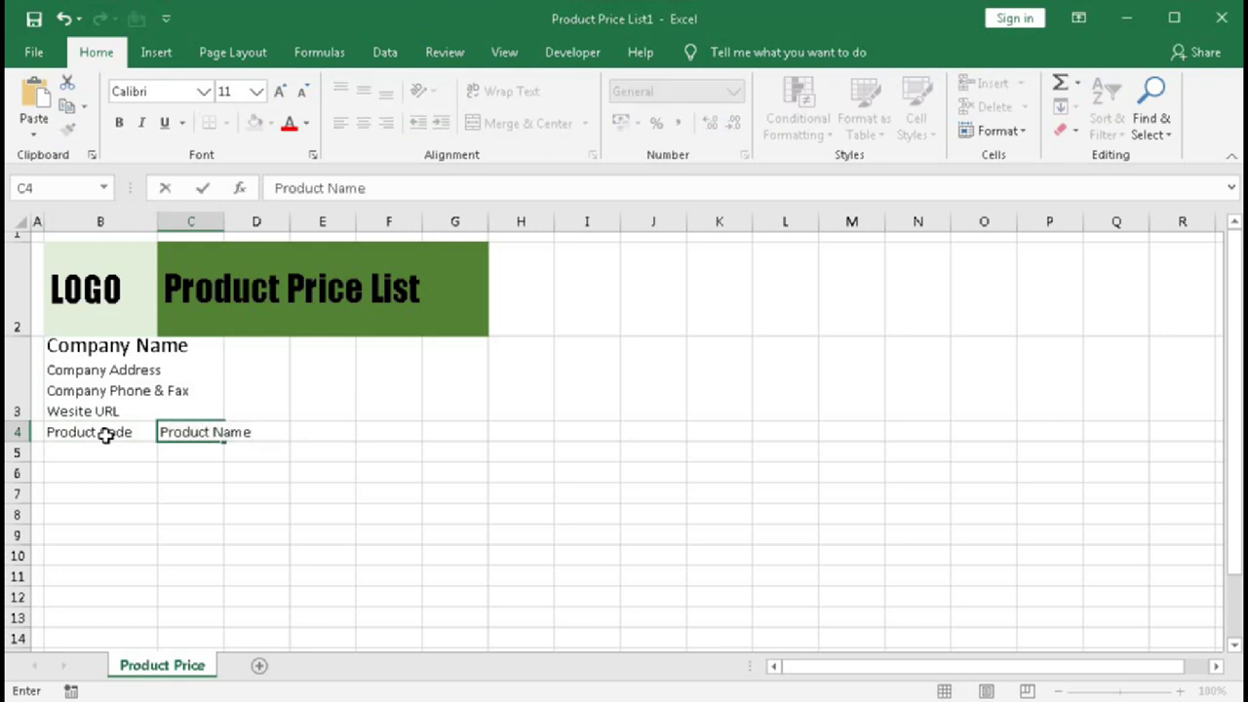
key(Tab)
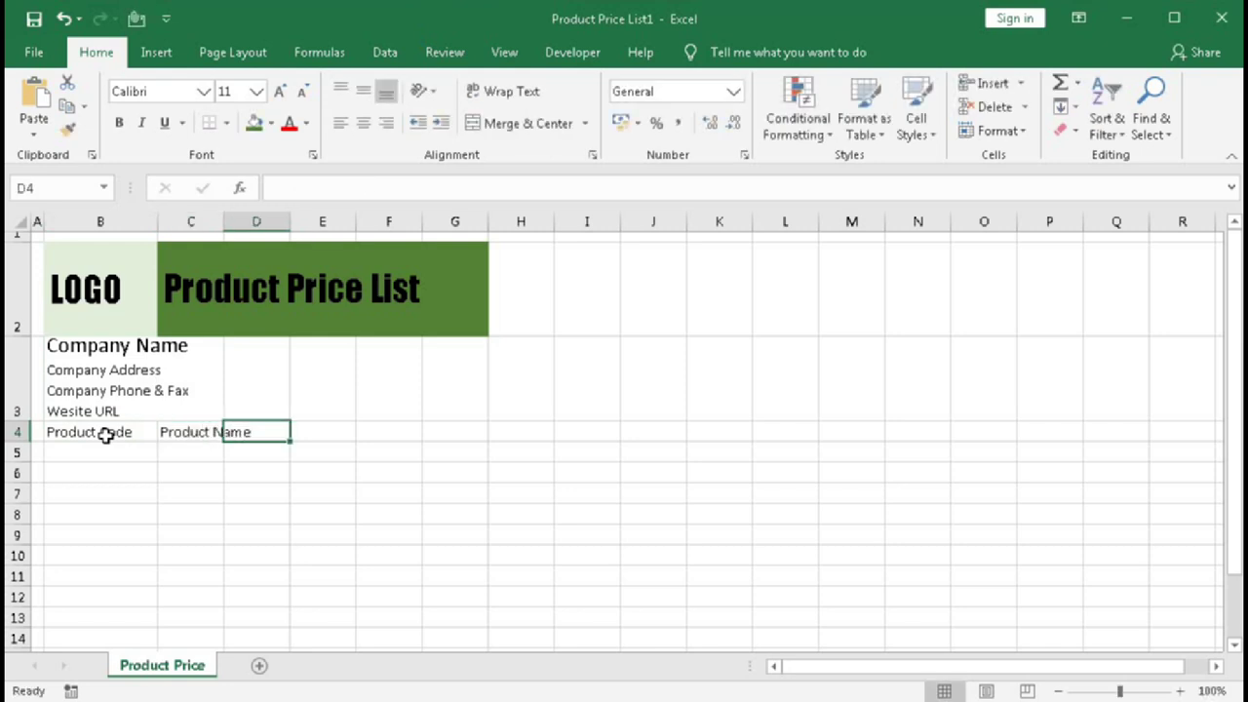
text(Dec)
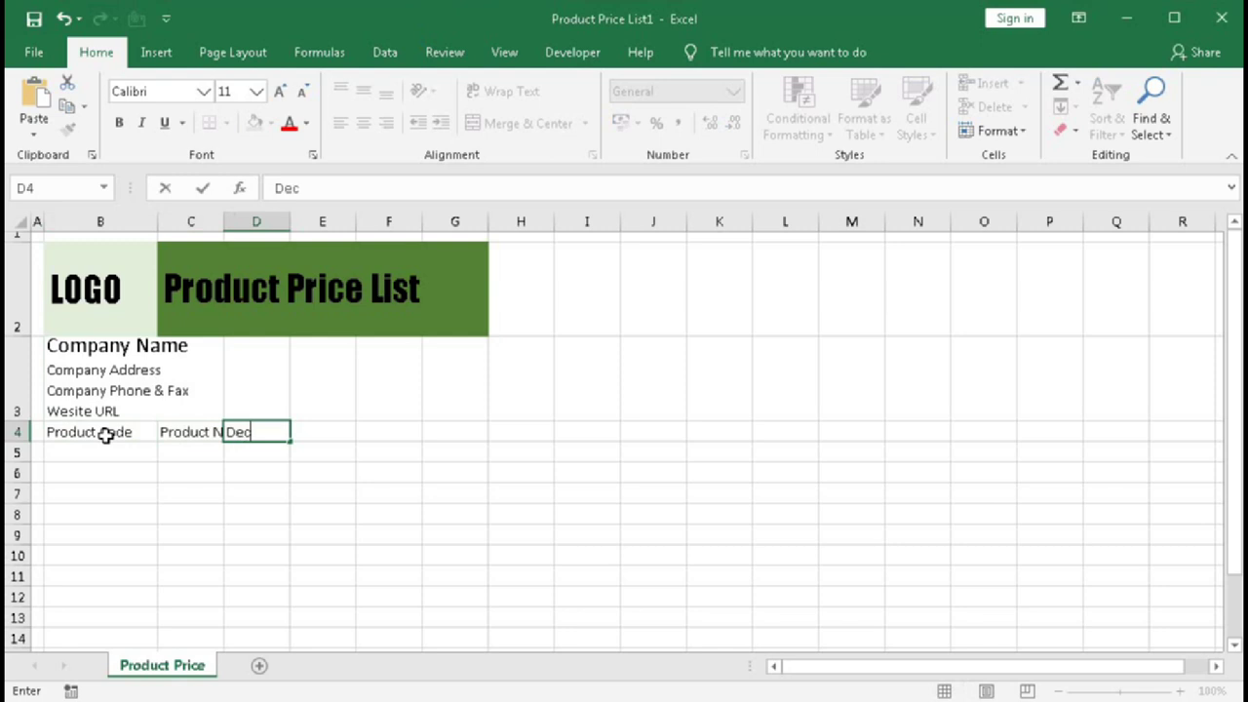
text(ription)
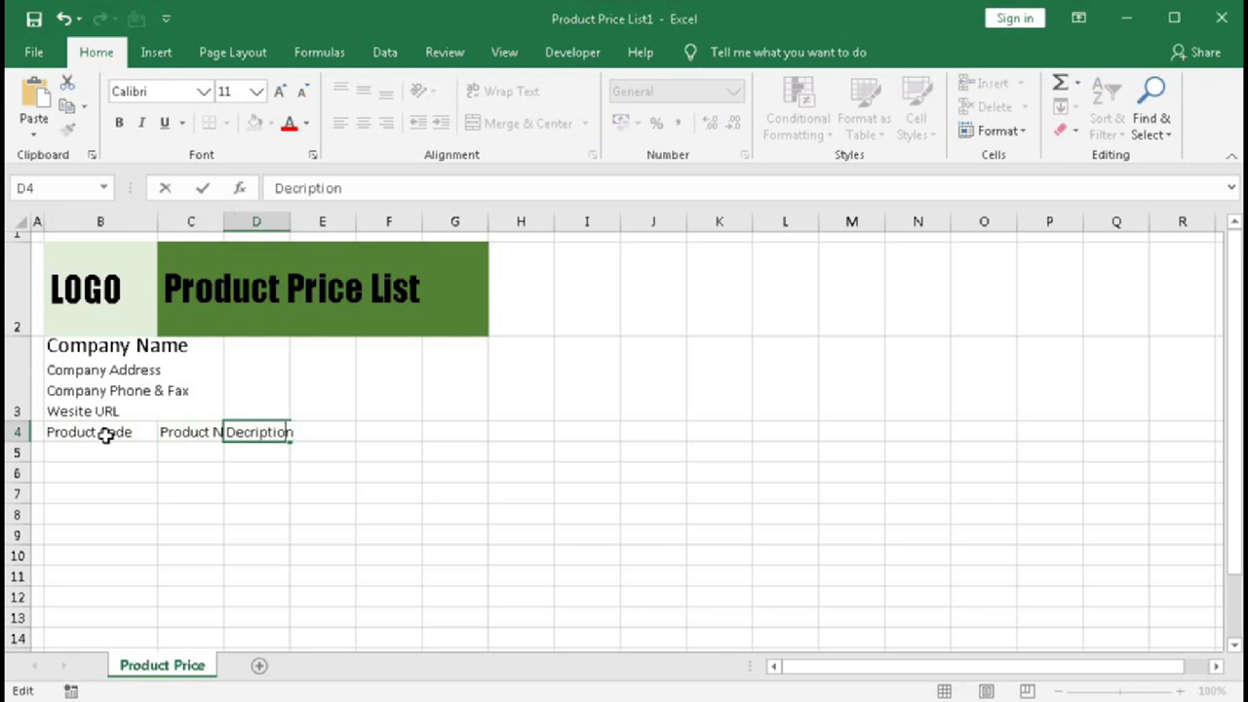
text(s)
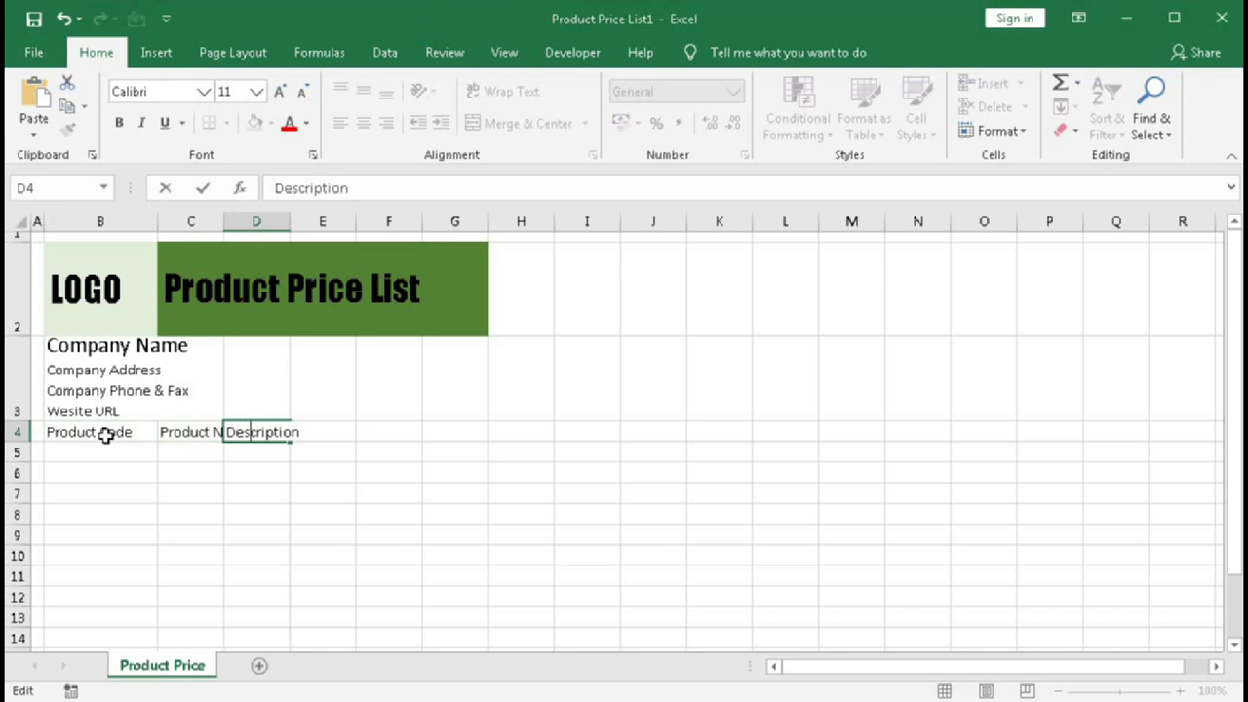
key(Tab)
Step: Enter the column headers Product Image, Retail Unit Price and Bulk Unit Price in cells E4, F4 and G4
text(P)
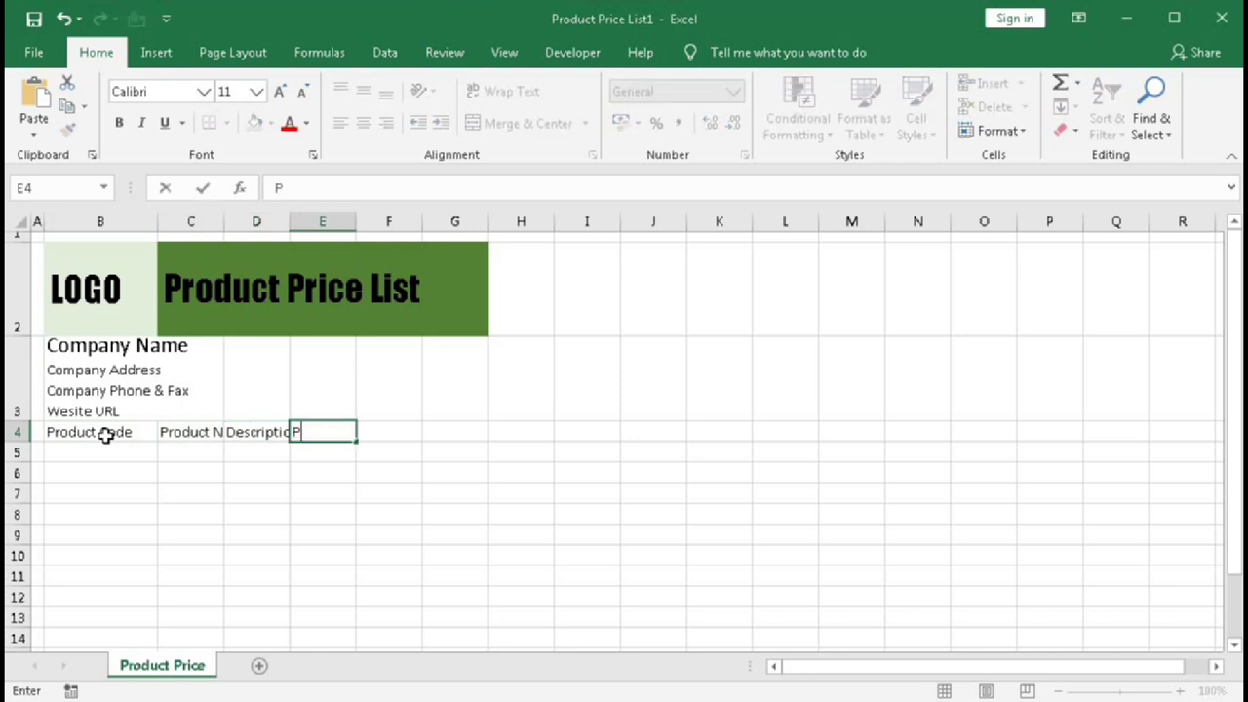
text(roduct Image)
key(Tab)
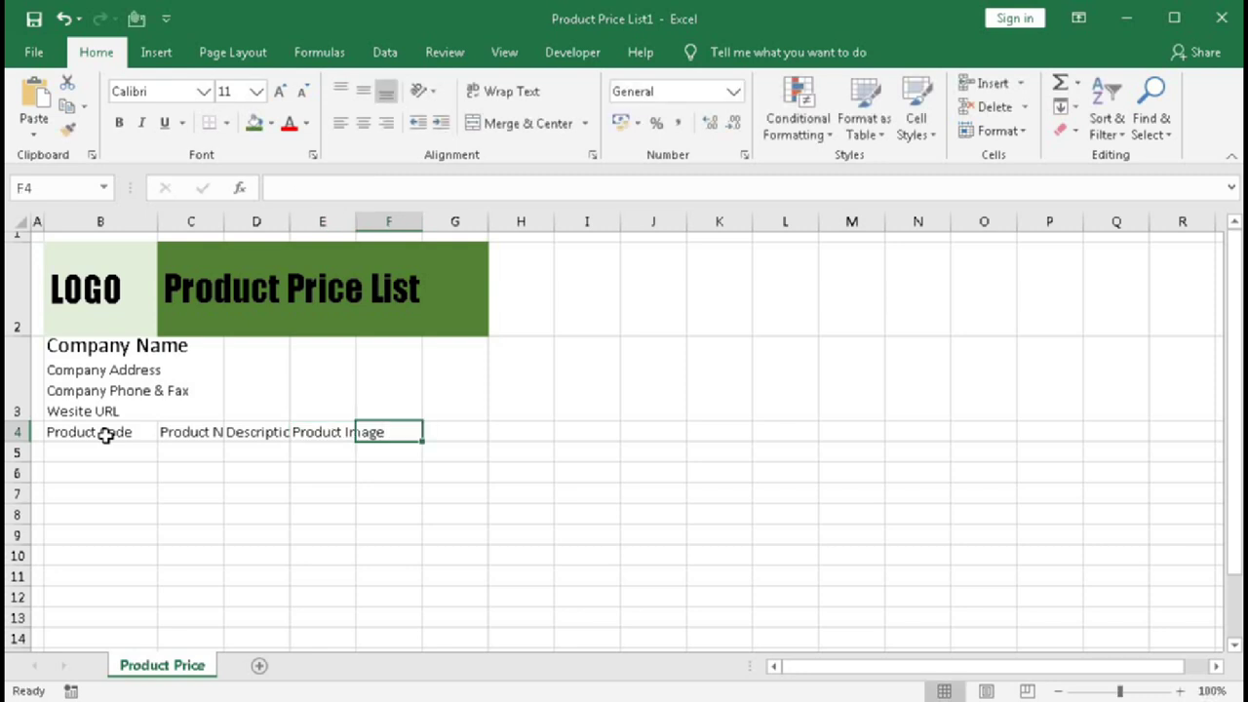
text(Re)
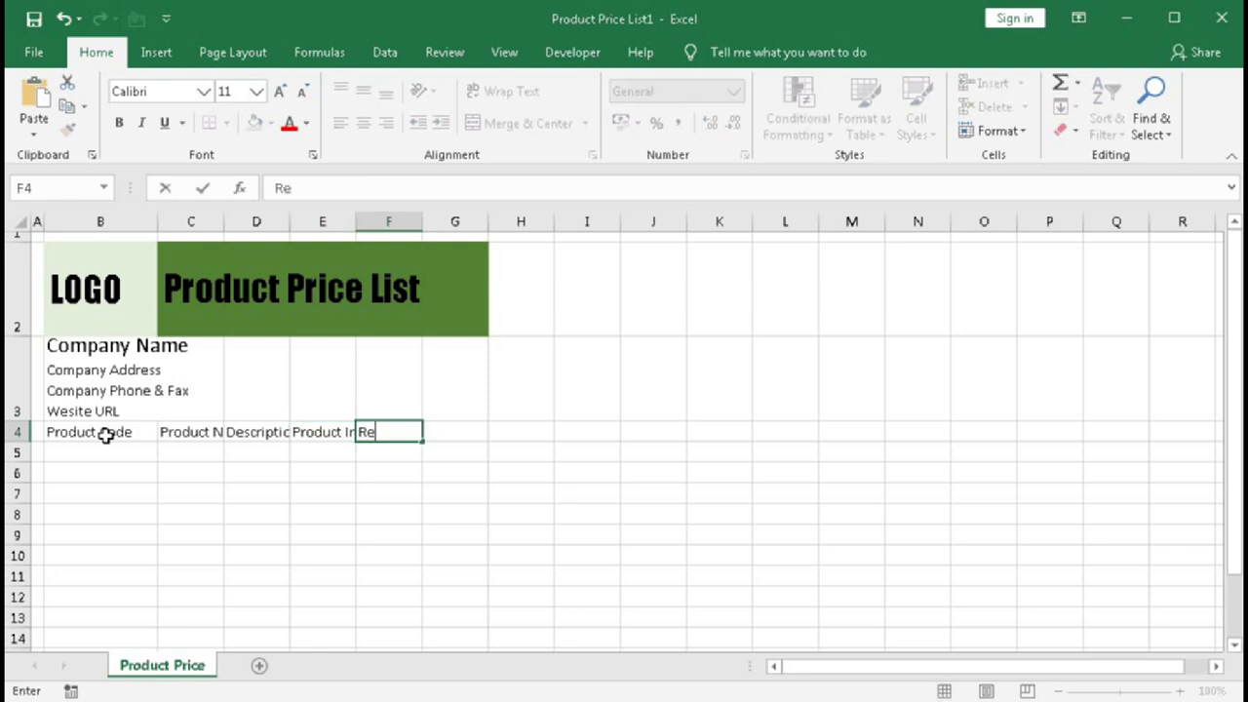
text(tail Unit Price)
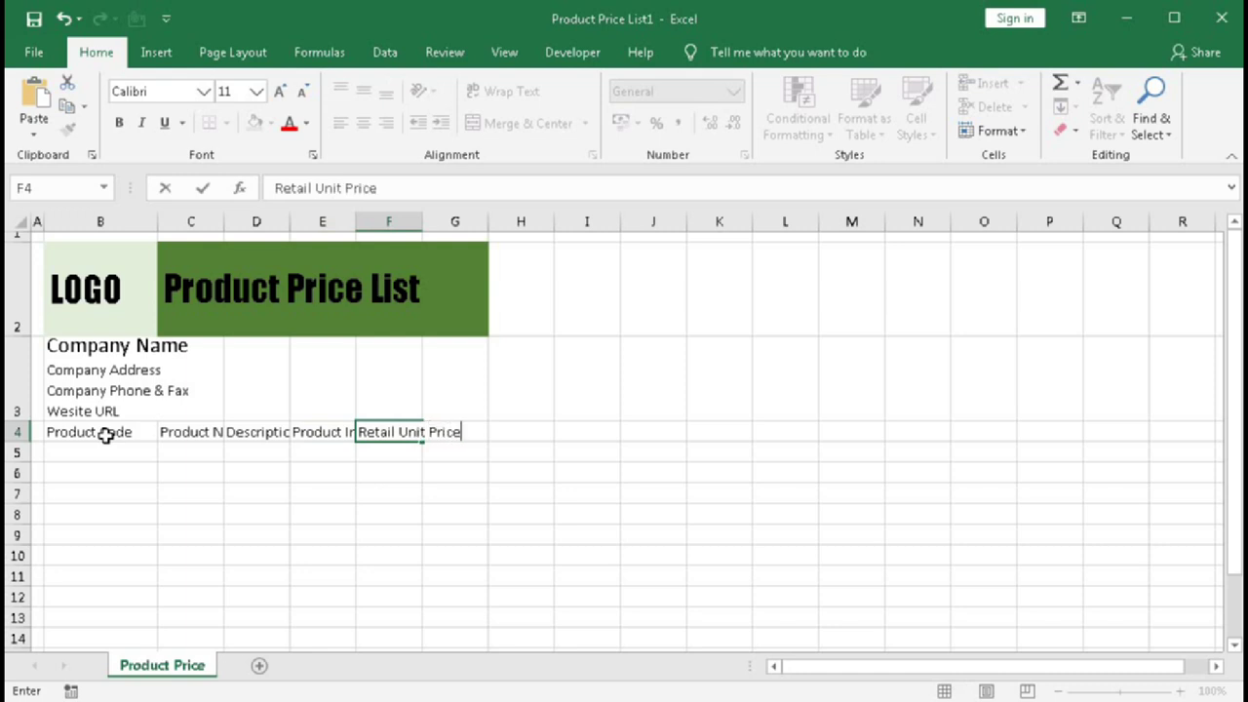
key(Tab)
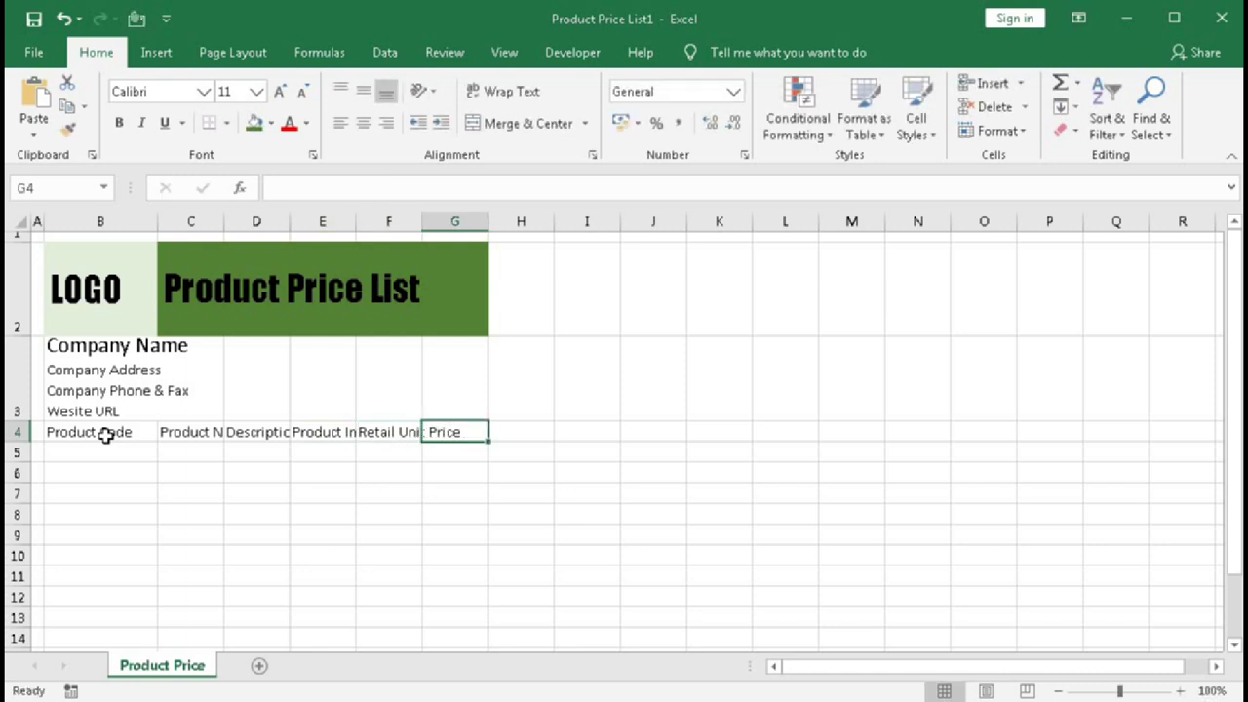
text(Bulk)
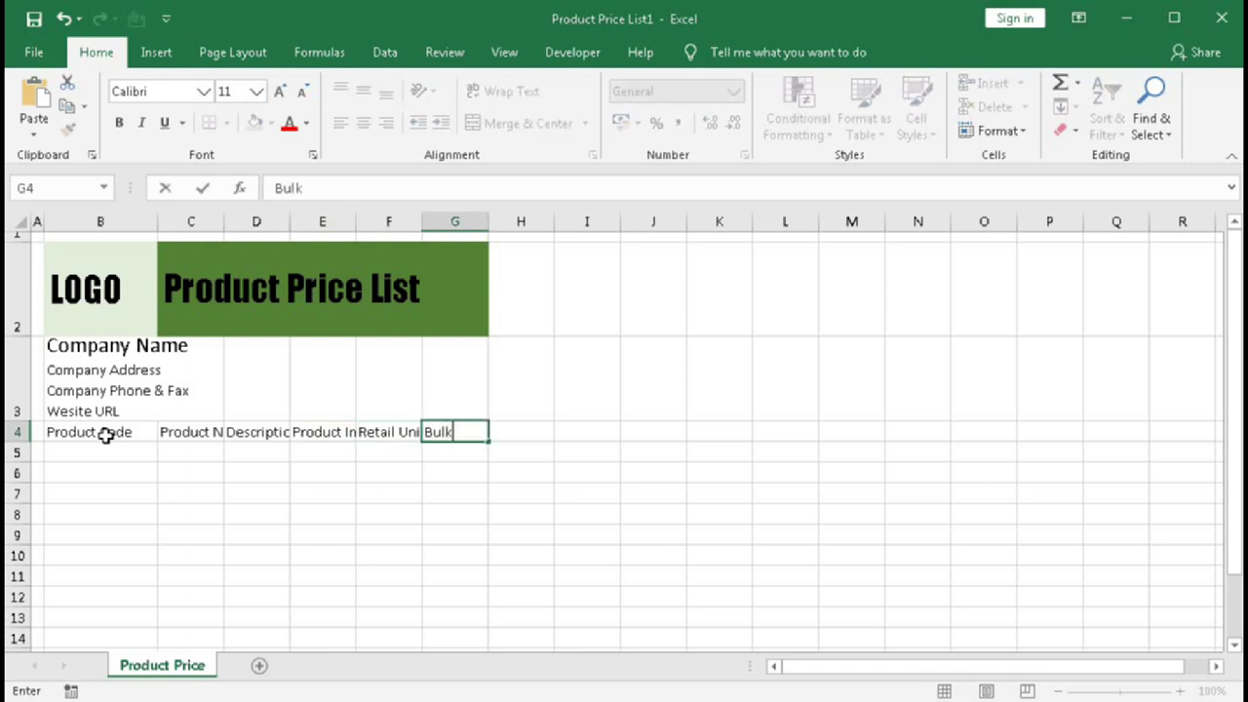
text( Unit Price)
key(Return)
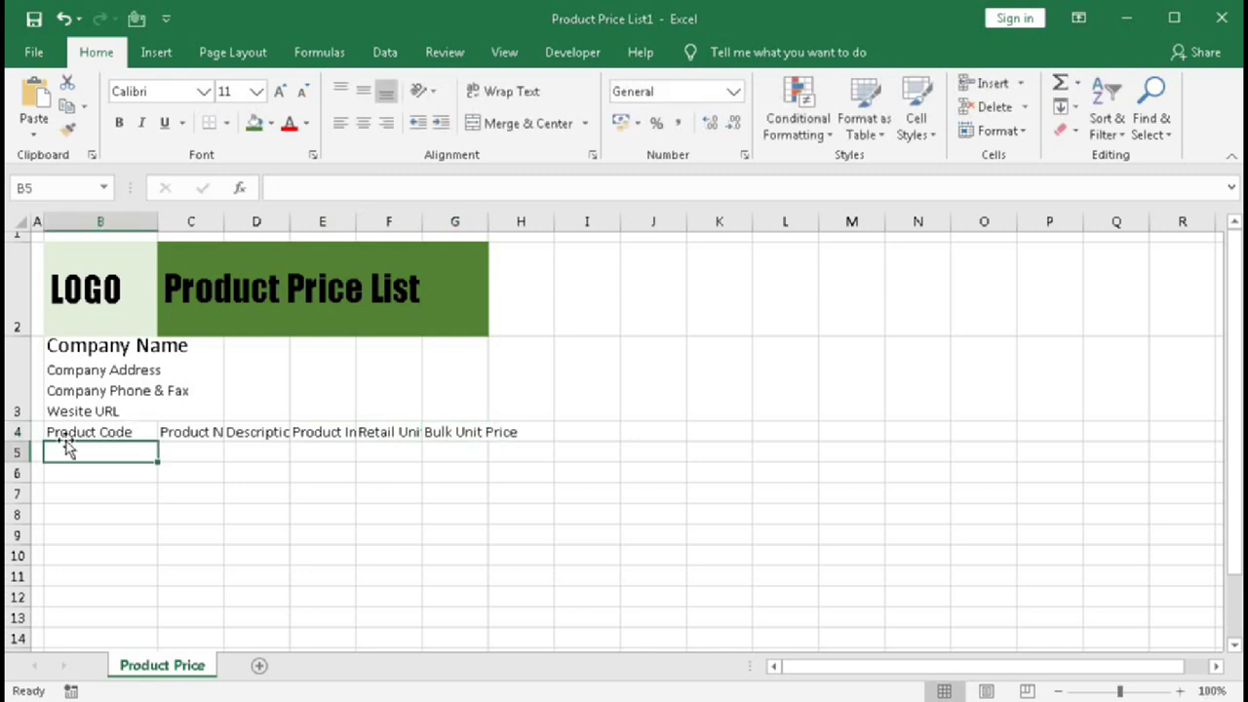
Step: Turn on text wrapping for the column headers in B4:G4
click(60, 436)
drag(59, 436, 478, 409)
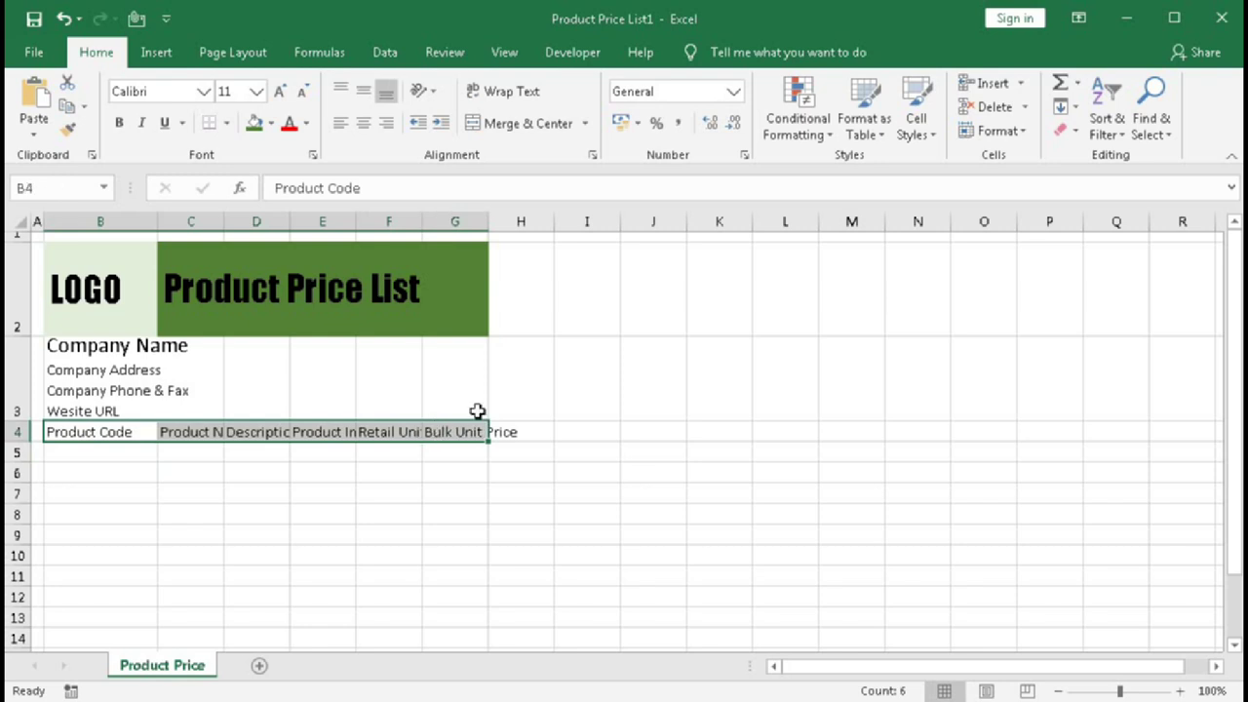
click(499, 92)
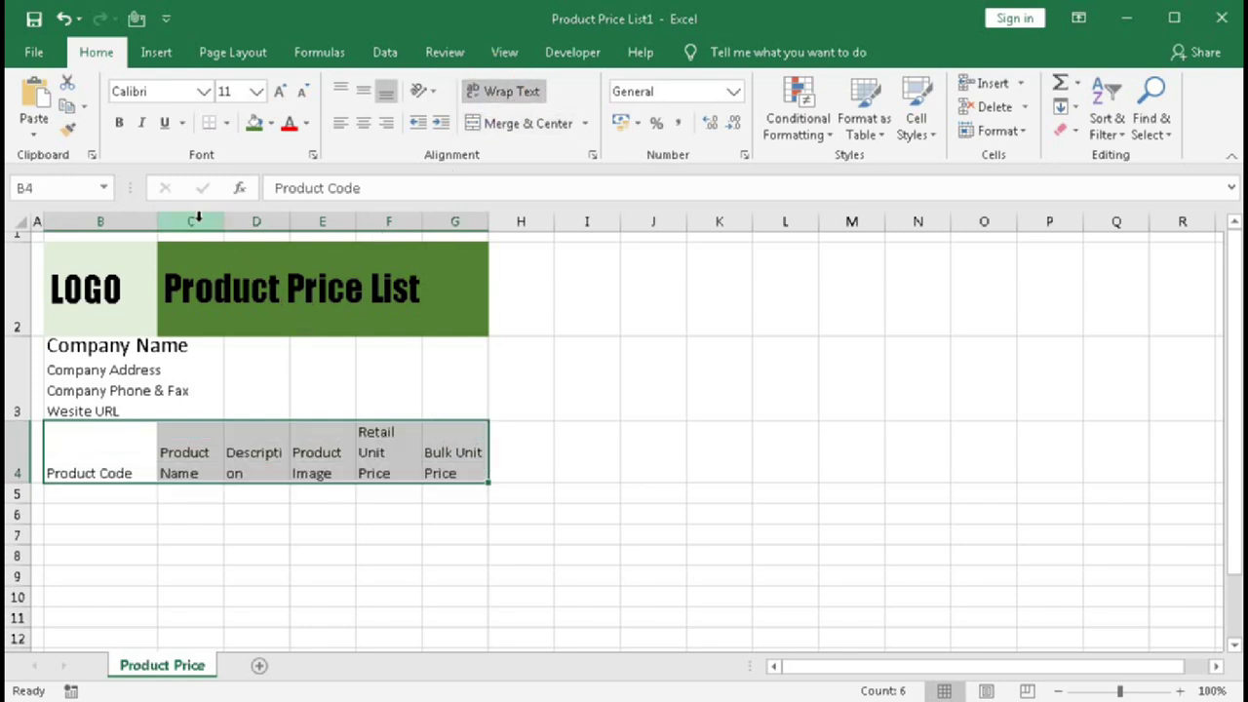
Step: Widen columns C through G so the wrapped headers in row 4 have more room
drag(223, 221, 280, 222)
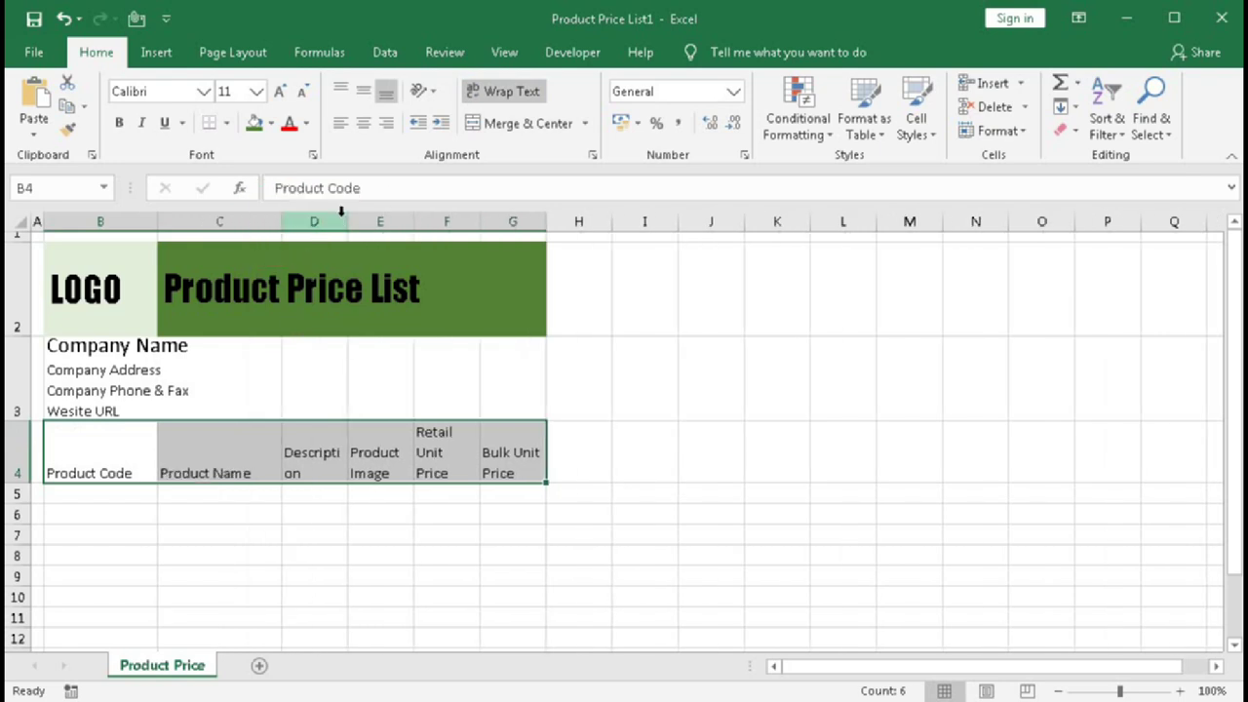
drag(347, 222, 501, 225)
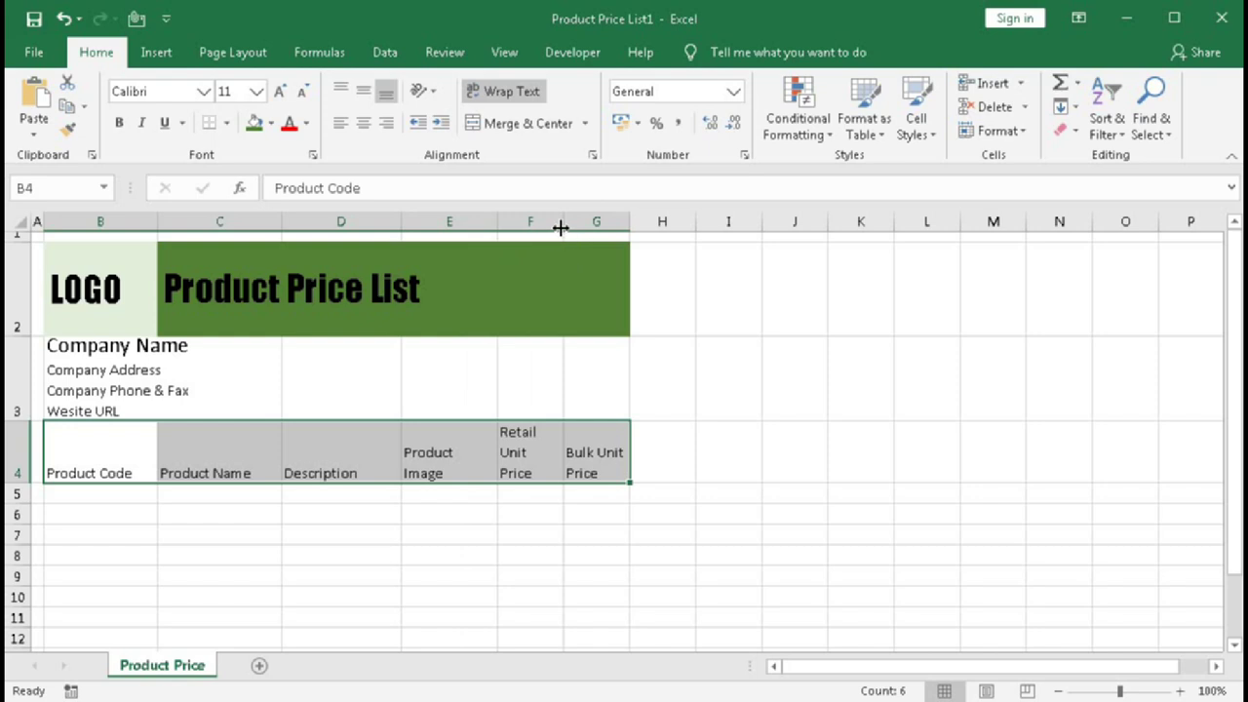
drag(563, 222, 649, 222)
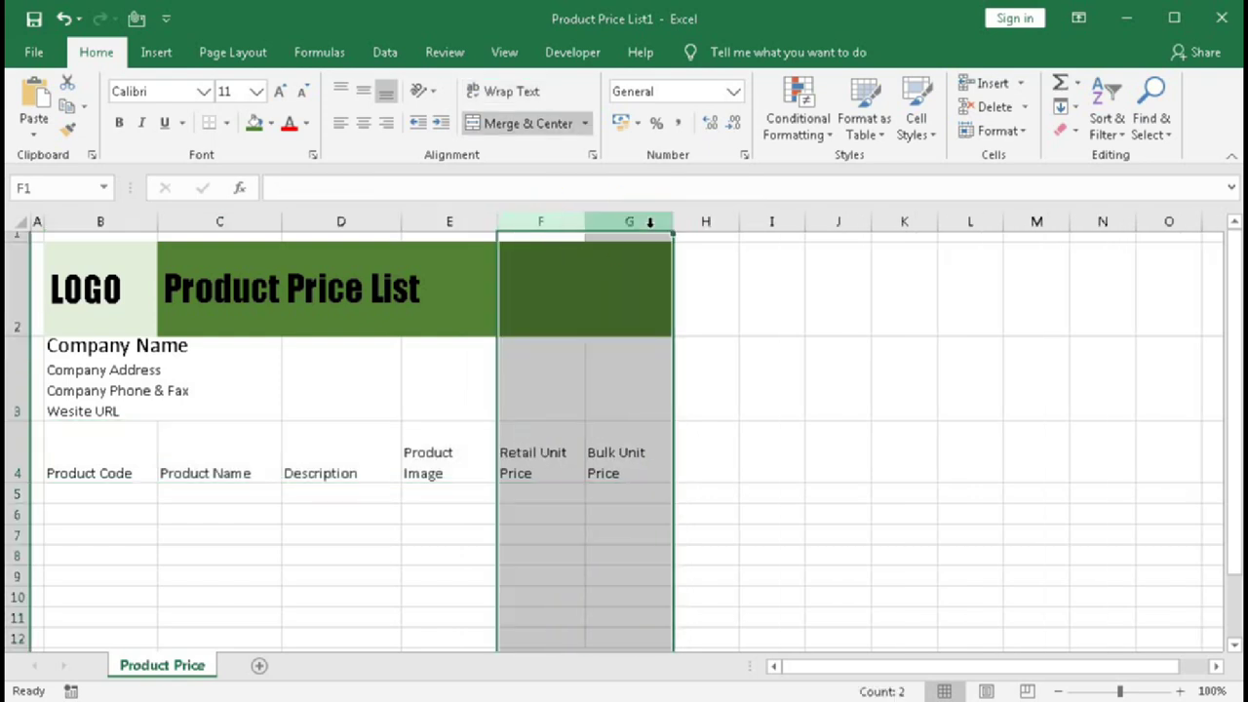
Step: Align the headers in B4:G4 vertically to the middle of their cells
drag(69, 445, 614, 459)
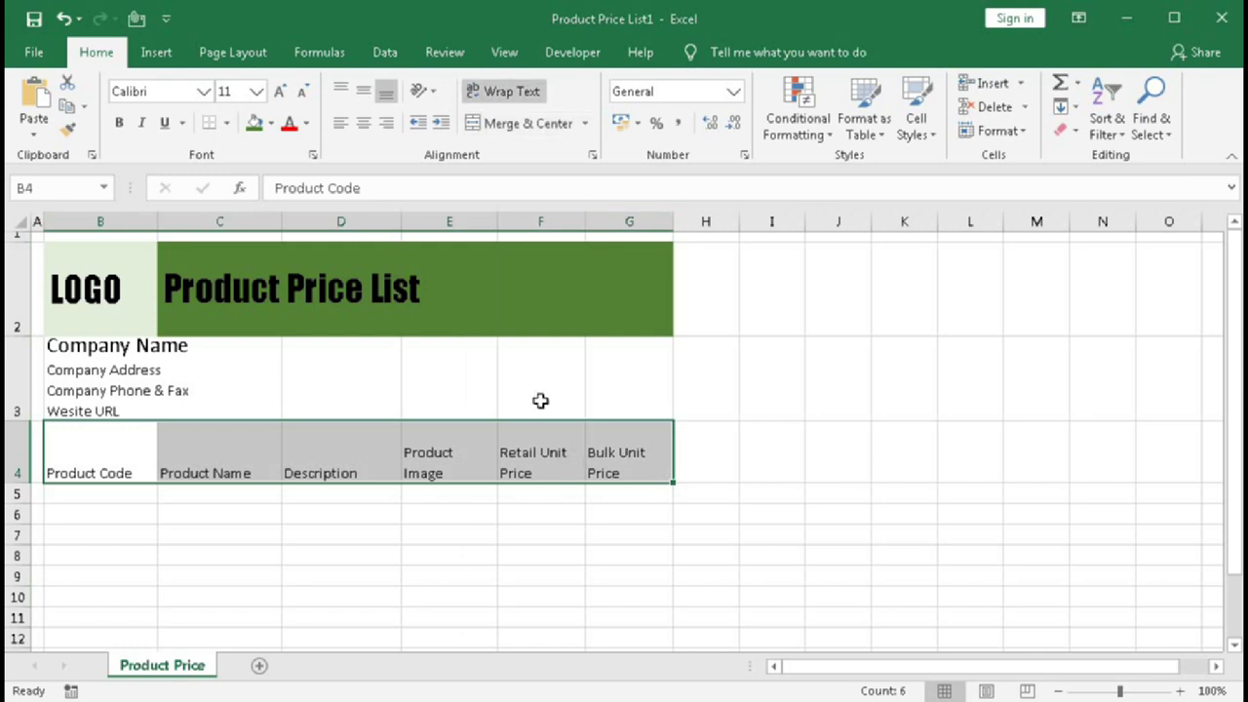
click(363, 90)
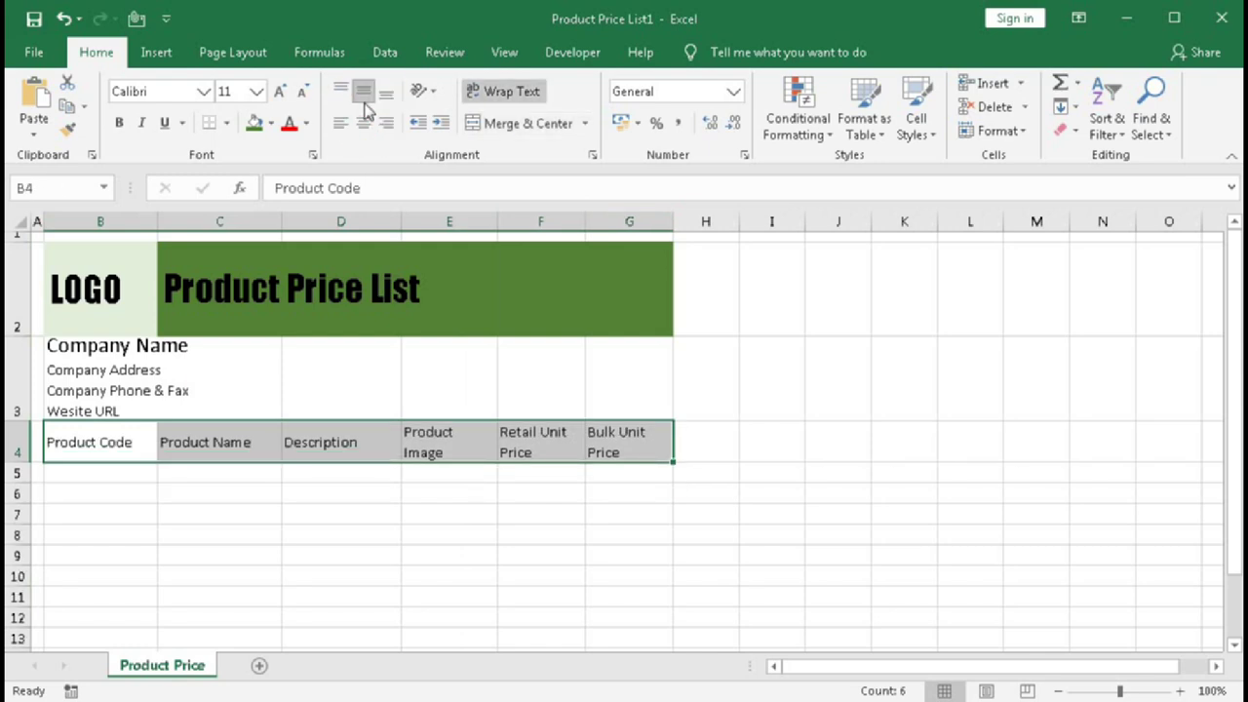
click(338, 556)
key(Up)
key(Right)
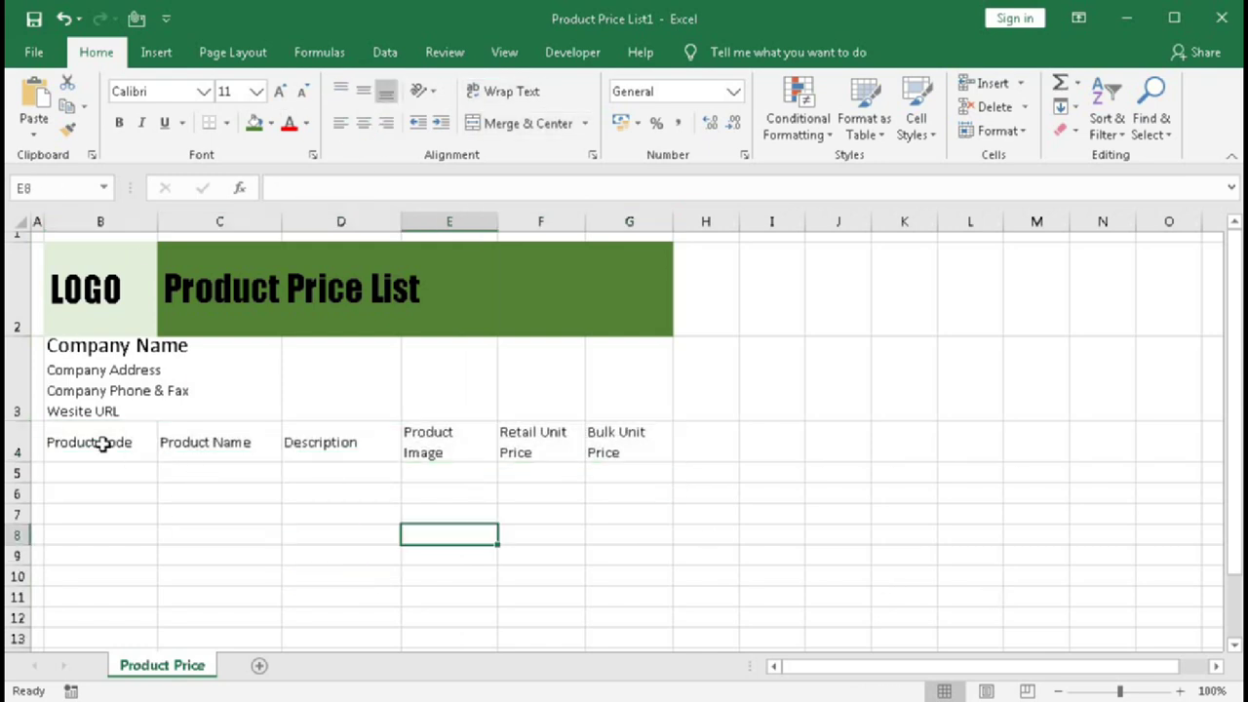
Step: Convert the range B4:G5 into a table, specifying that it has headers
drag(103, 444, 637, 466)
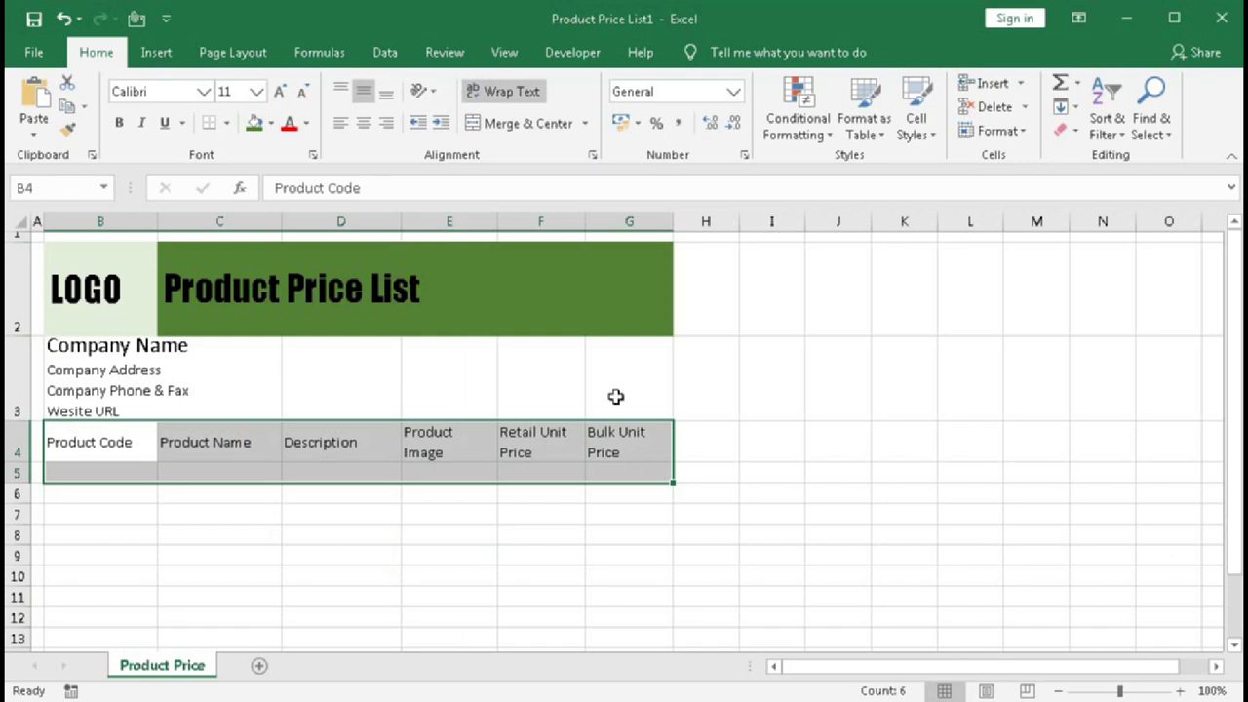
click(157, 55)
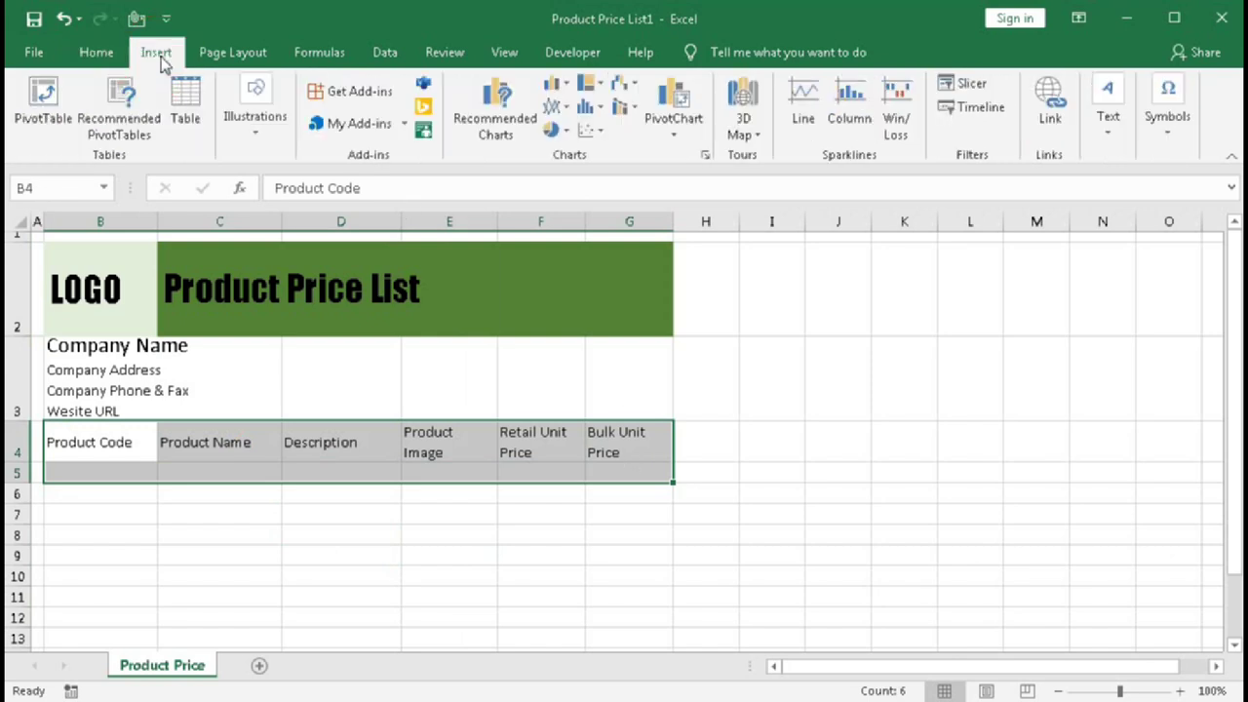
click(186, 101)
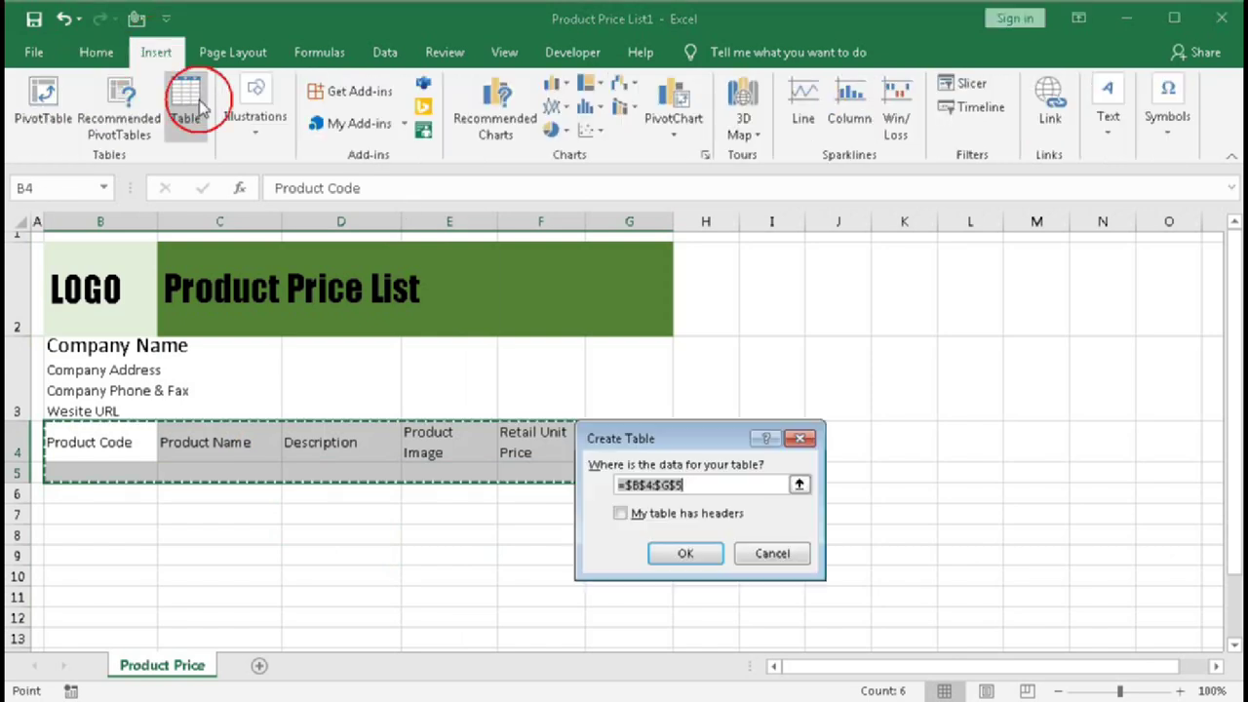
click(621, 514)
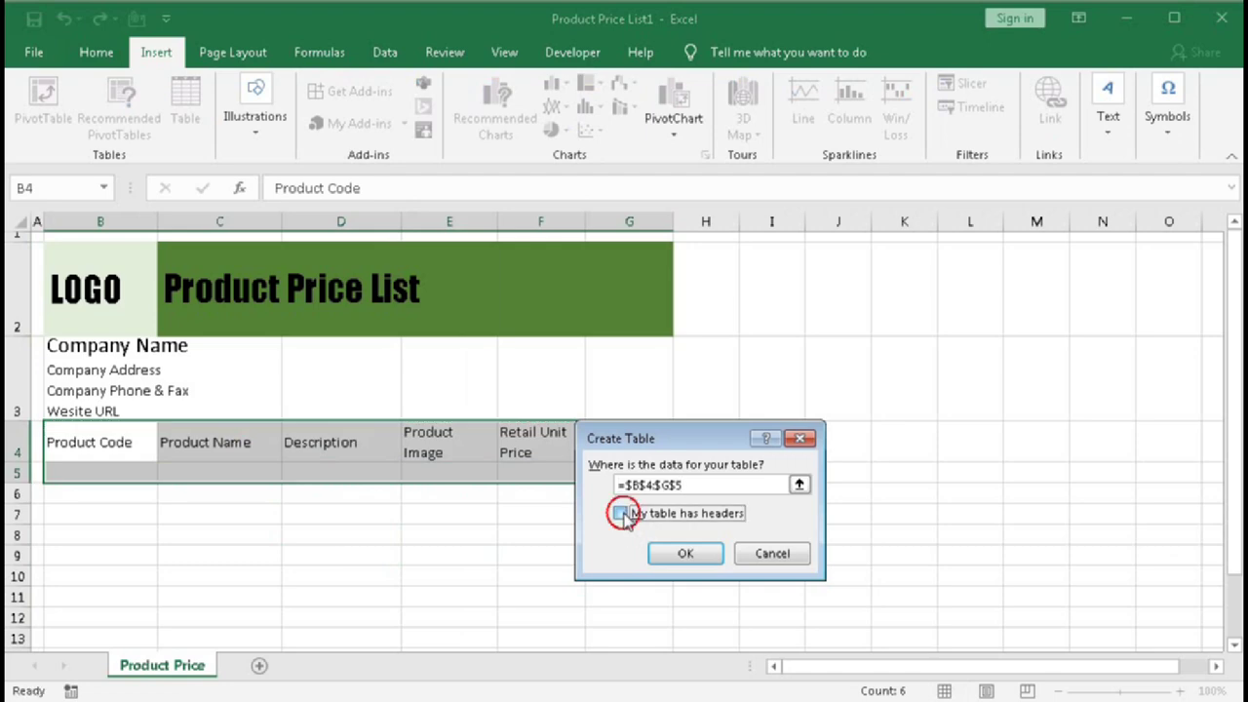
click(673, 552)
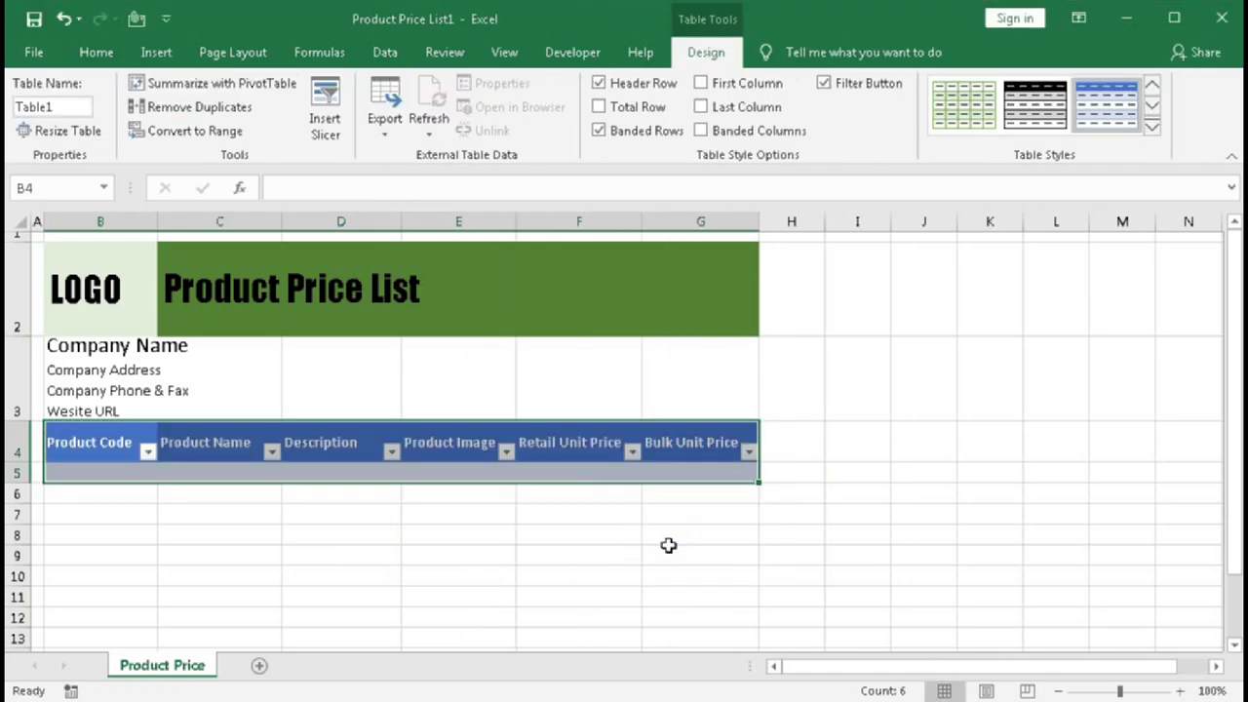
Step: Apply a green medium table style with a light green banded row to the product table
click(1152, 130)
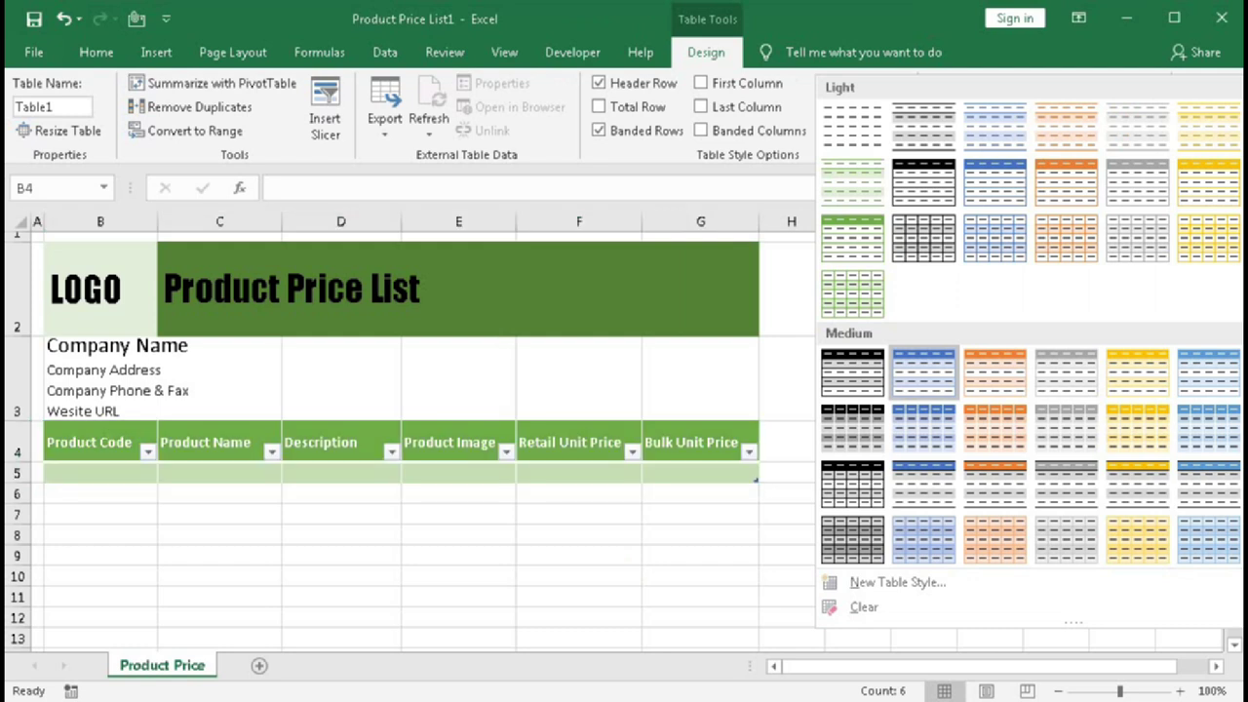
key(Escape)
click(341, 473)
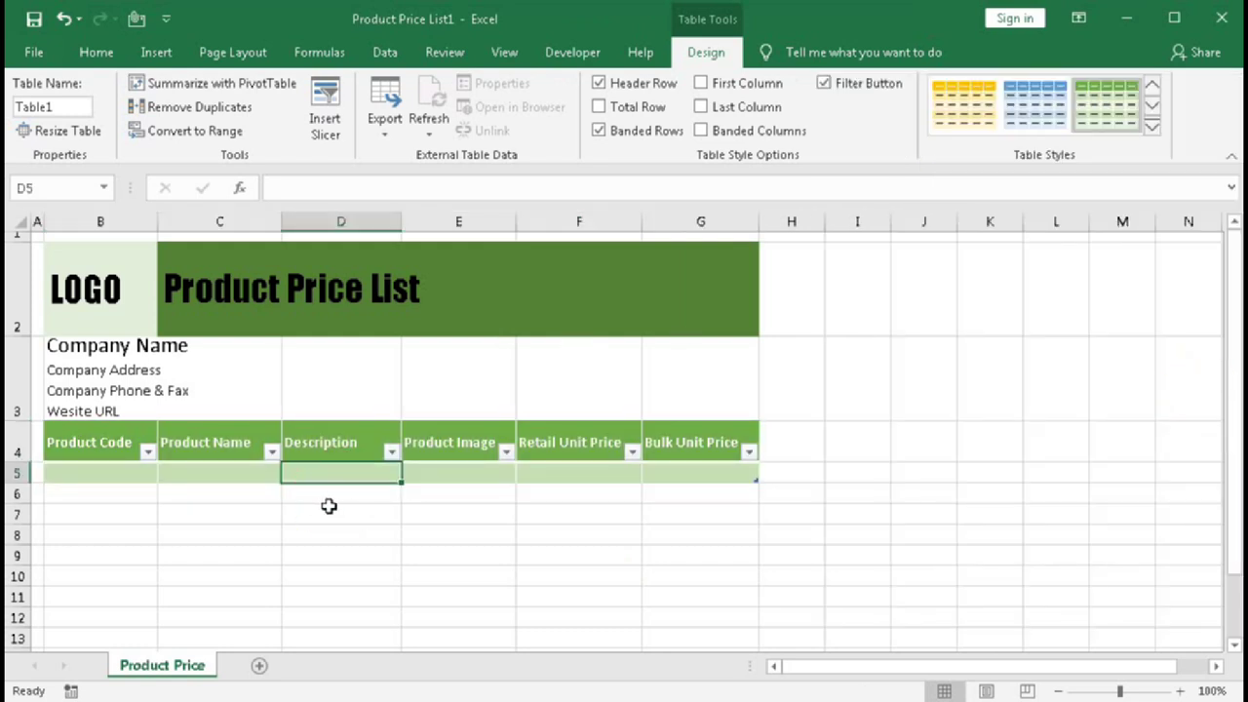
drag(27, 421, 30, 441)
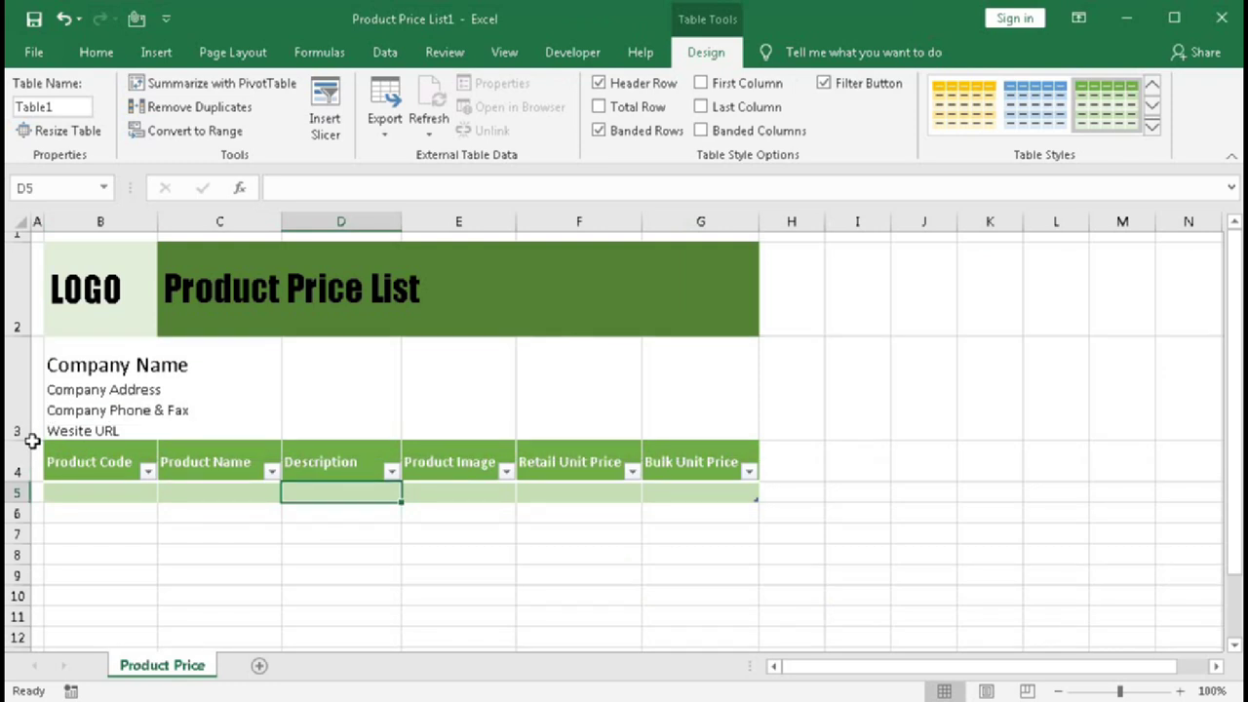
click(305, 385)
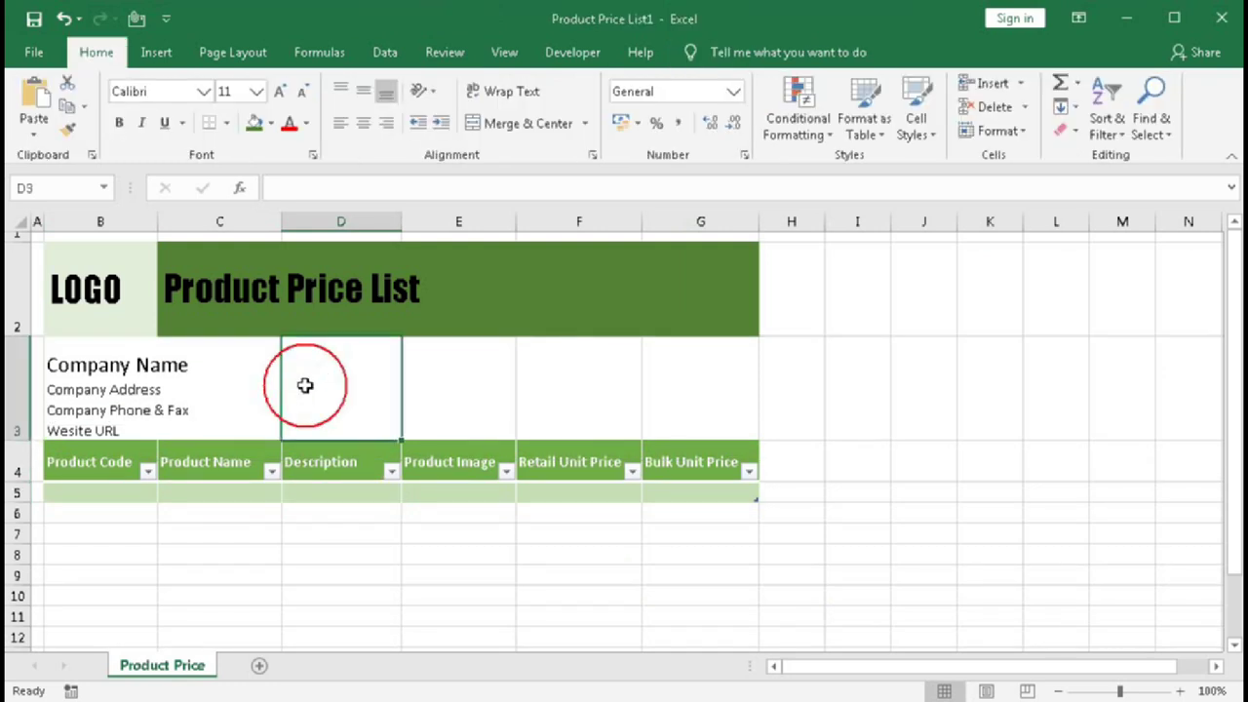
click(158, 53)
click(234, 124)
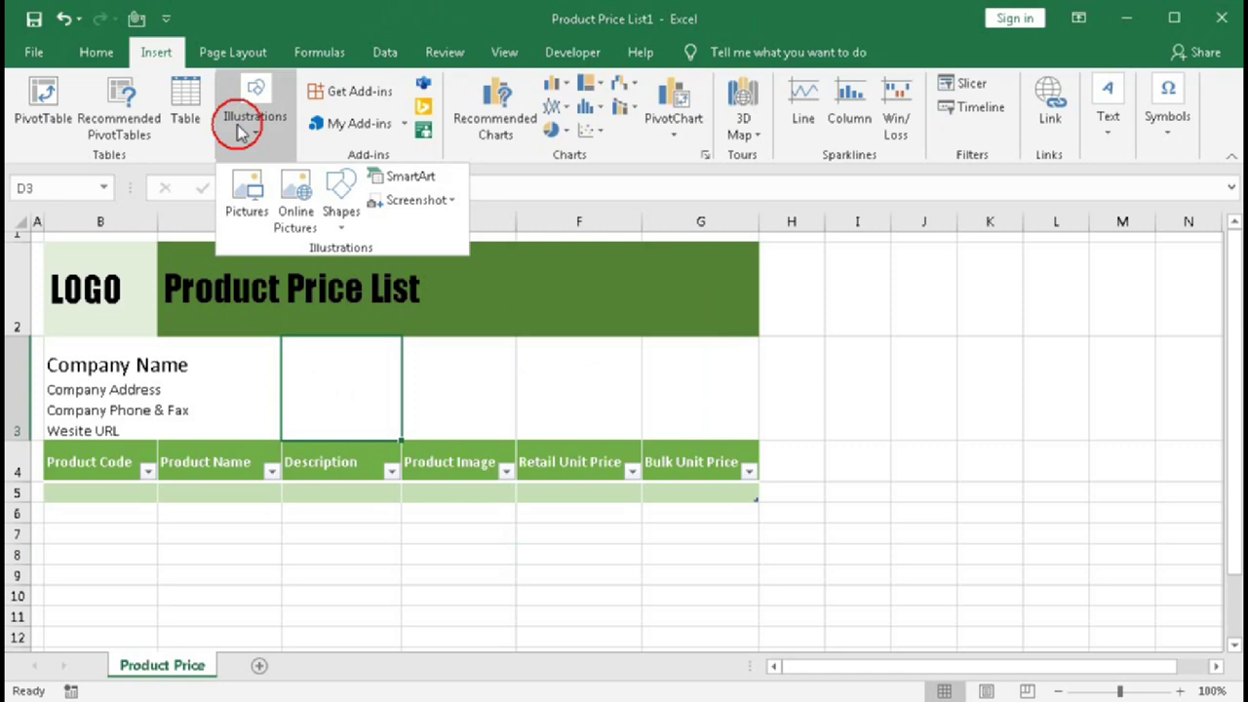
click(245, 195)
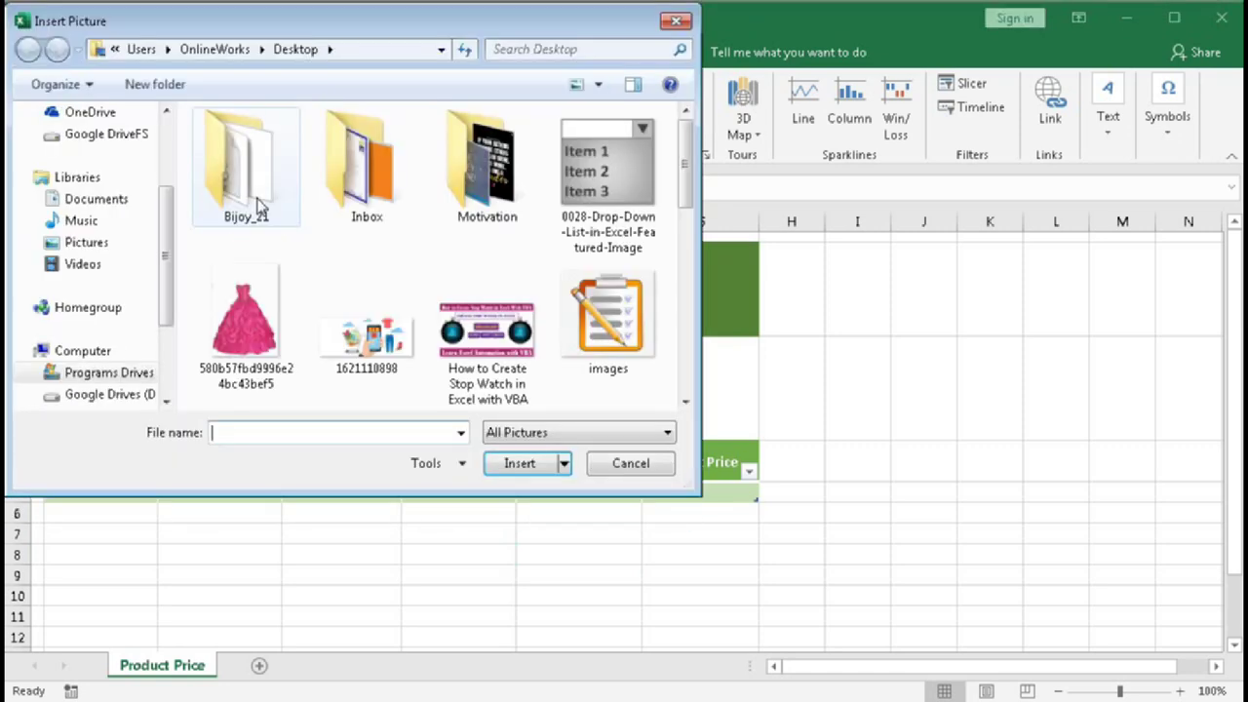
click(367, 332)
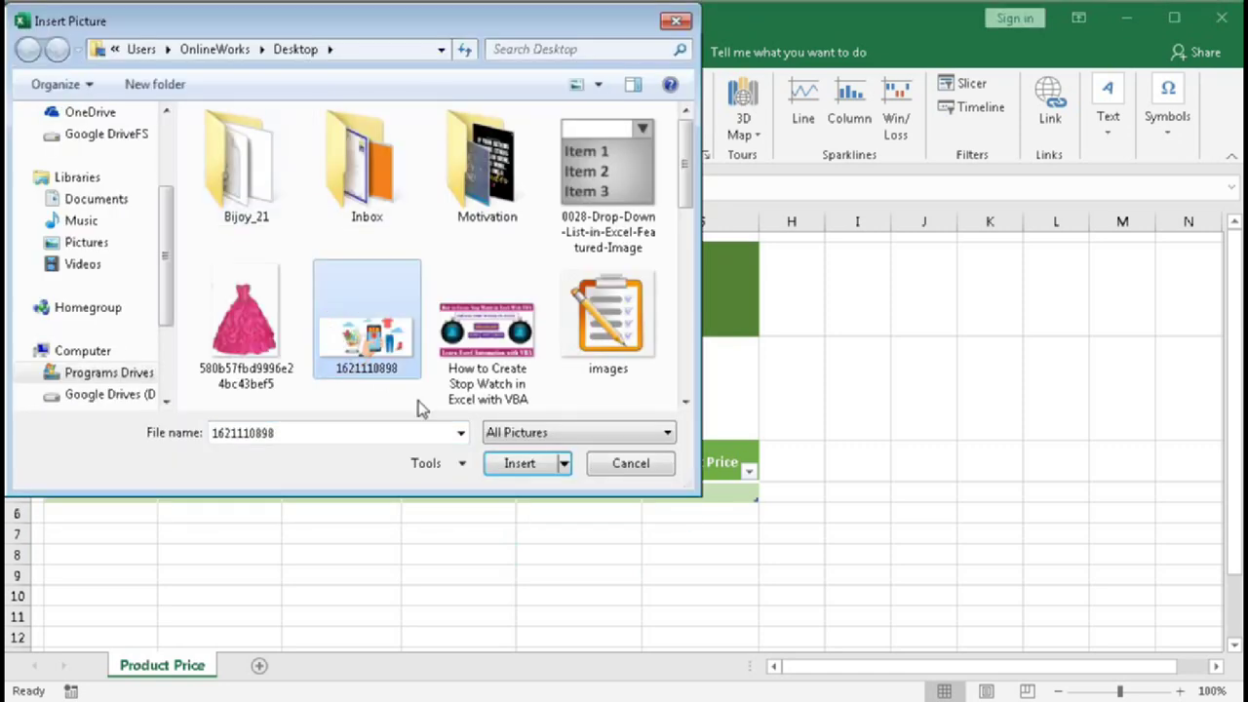
click(520, 464)
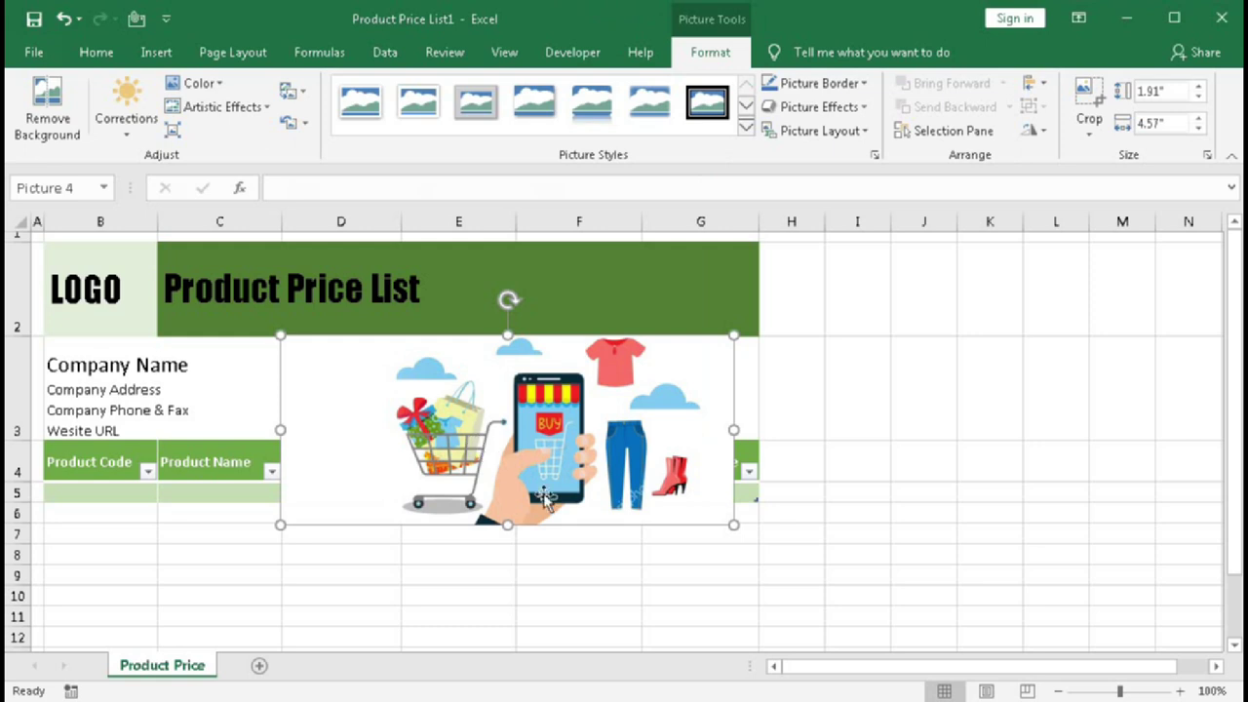
Step: Resize the shopping picture to a height of 1.06" and stretch its width so it fills cells D3:G3
drag(508, 525, 502, 440)
click(751, 392)
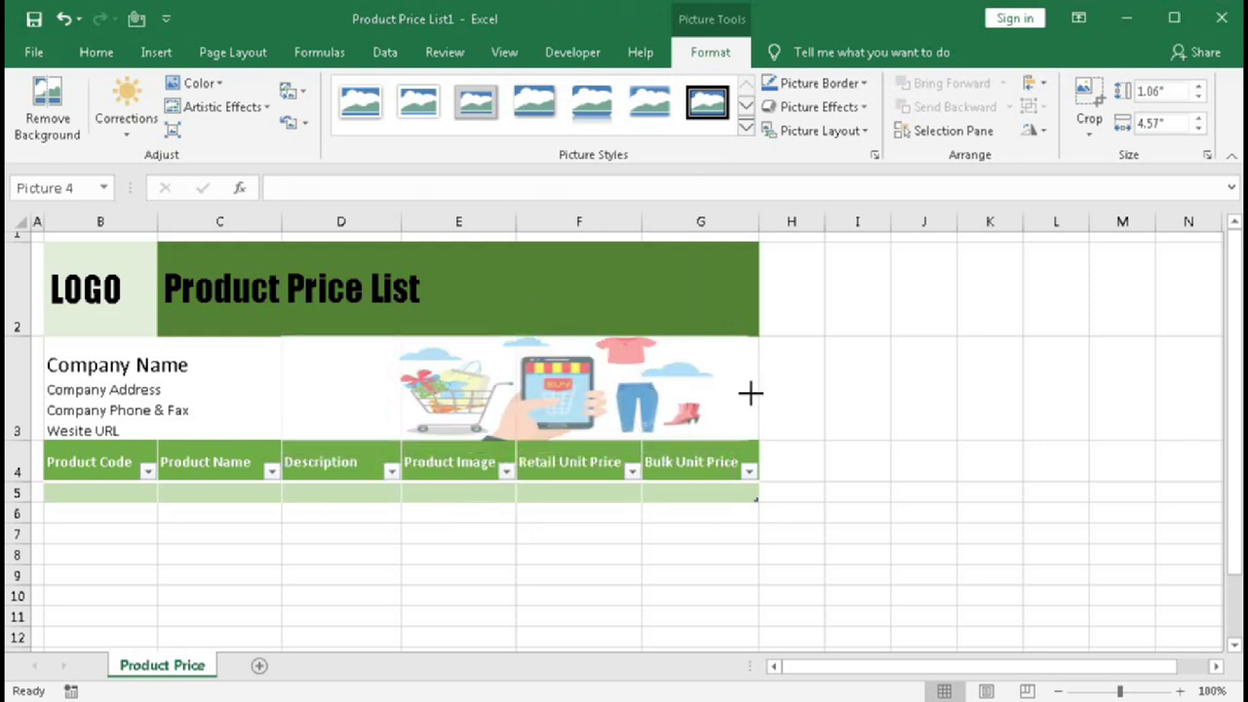
drag(751, 393, 758, 392)
click(556, 571)
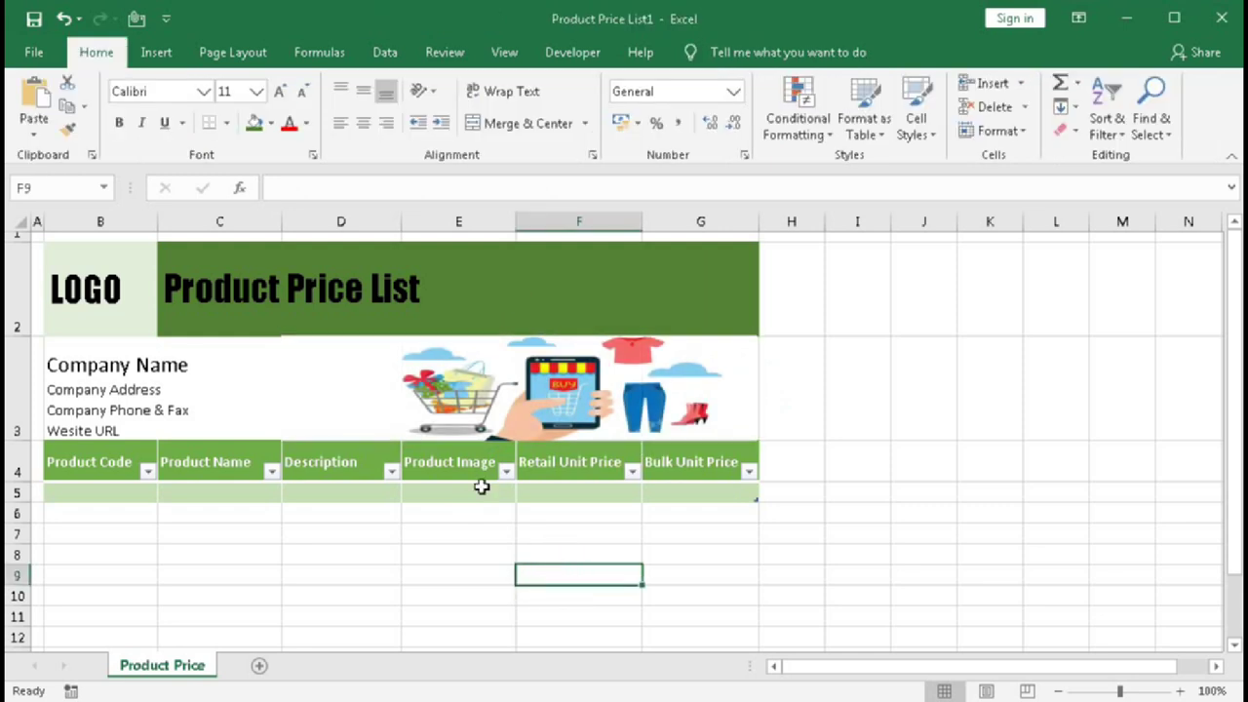
click(382, 550)
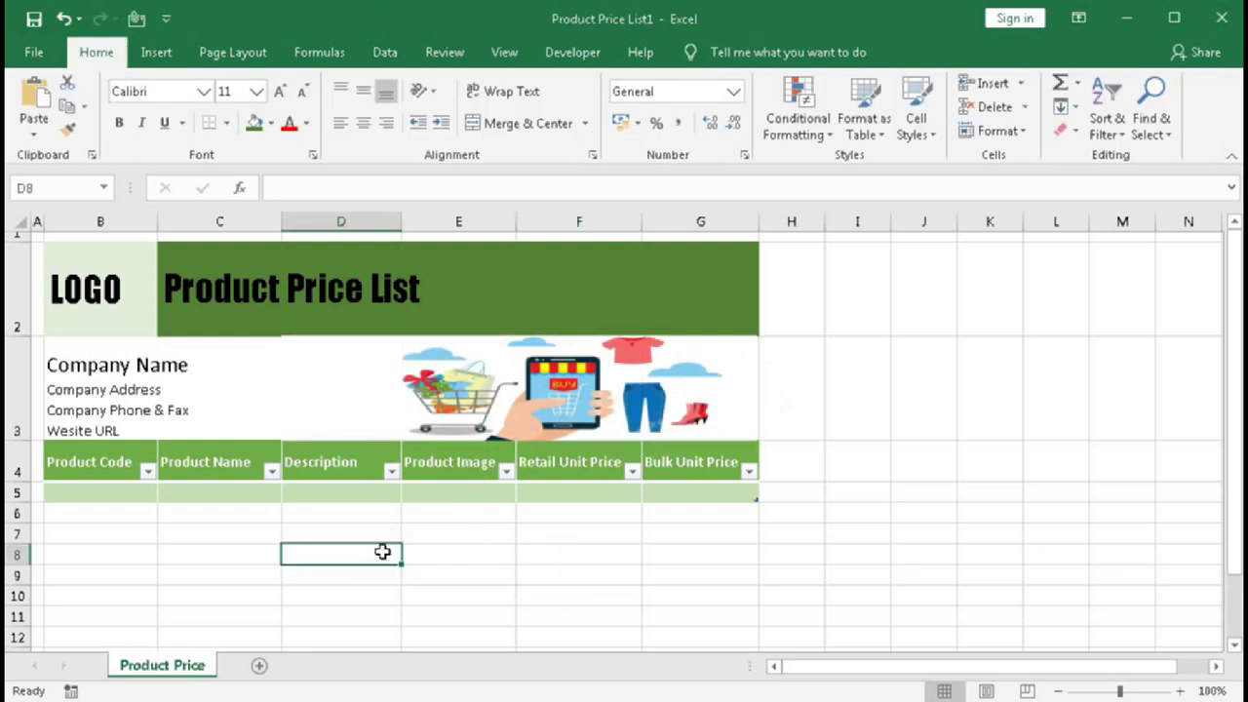
Step: Enter product code DR-1 in B5 and product name Dress-1 in C5
click(94, 494)
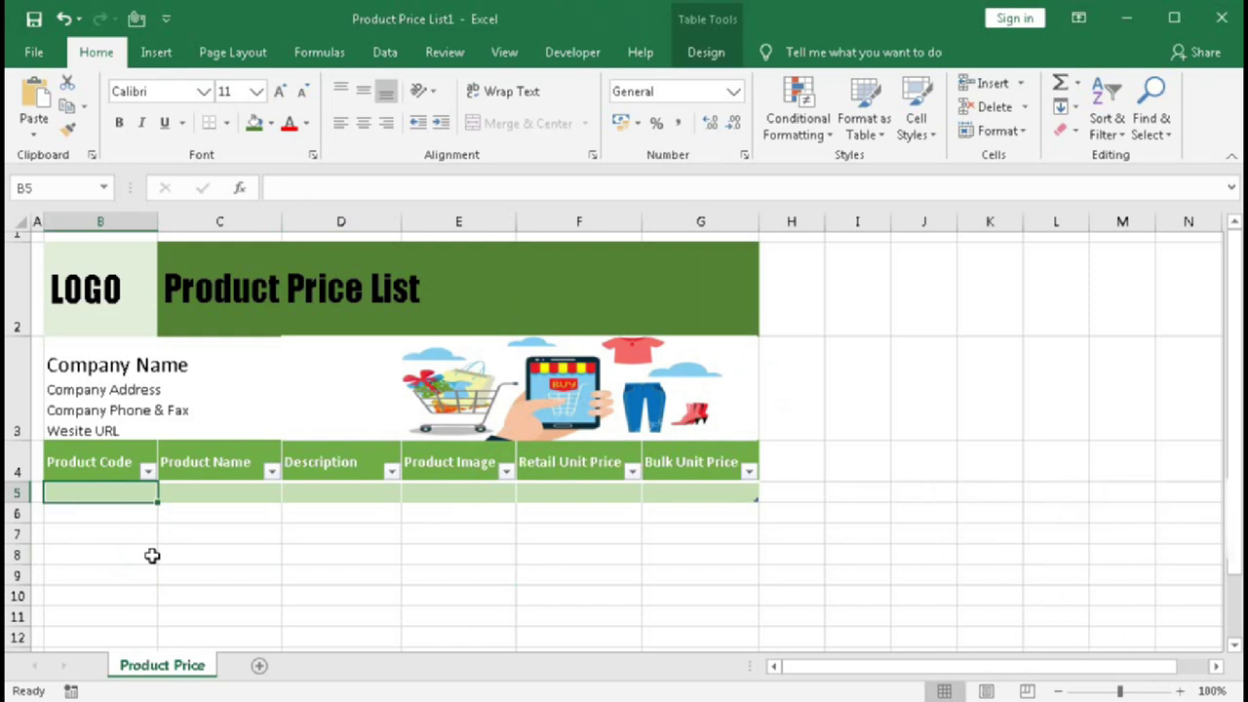
text(DR-1)
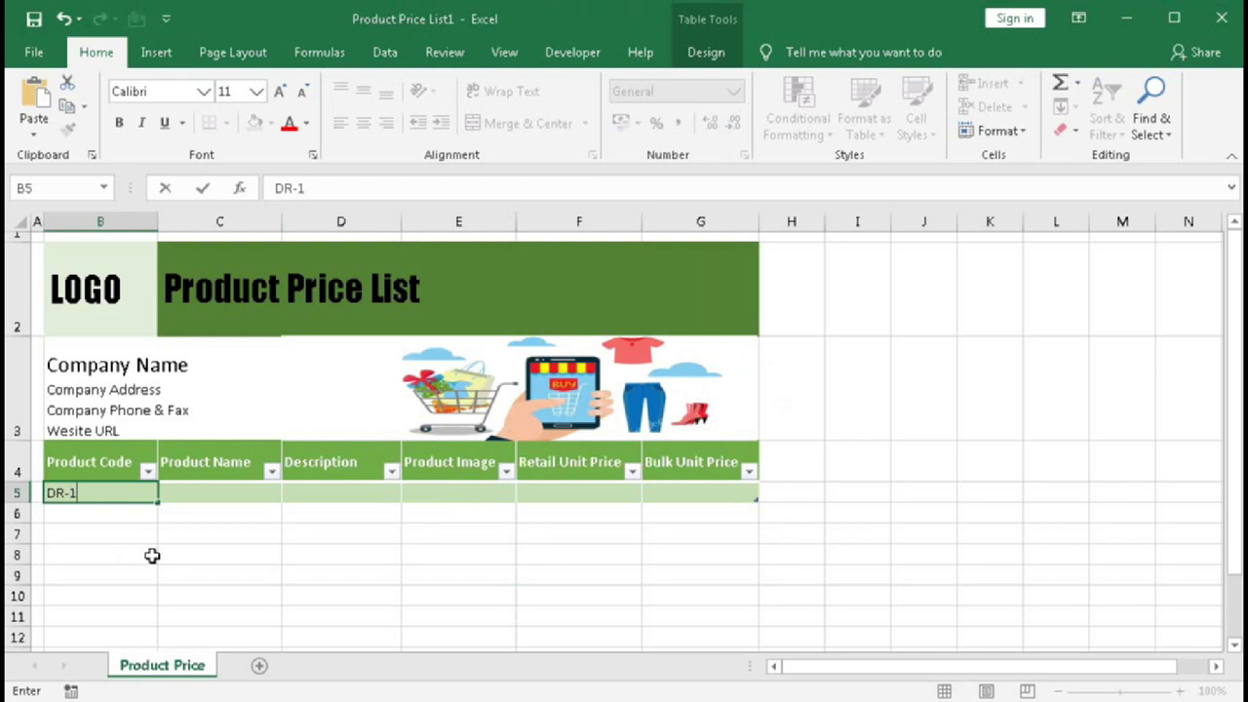
key(Tab)
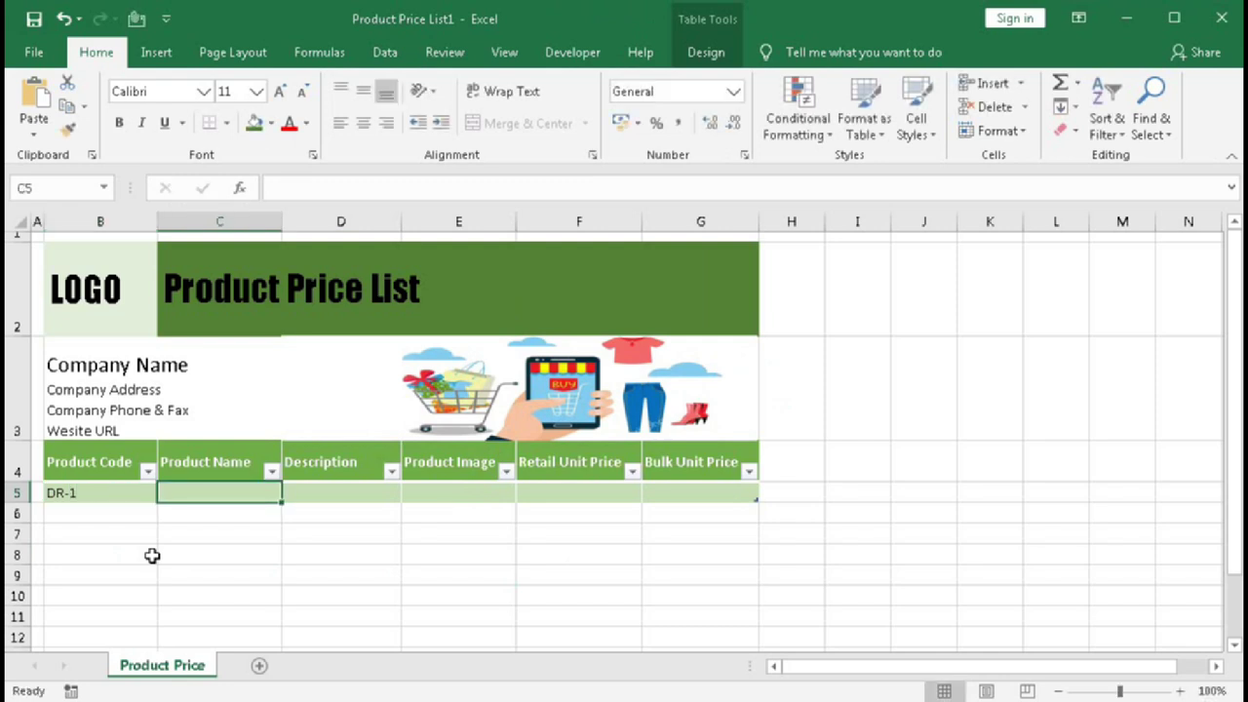
text(Dress)
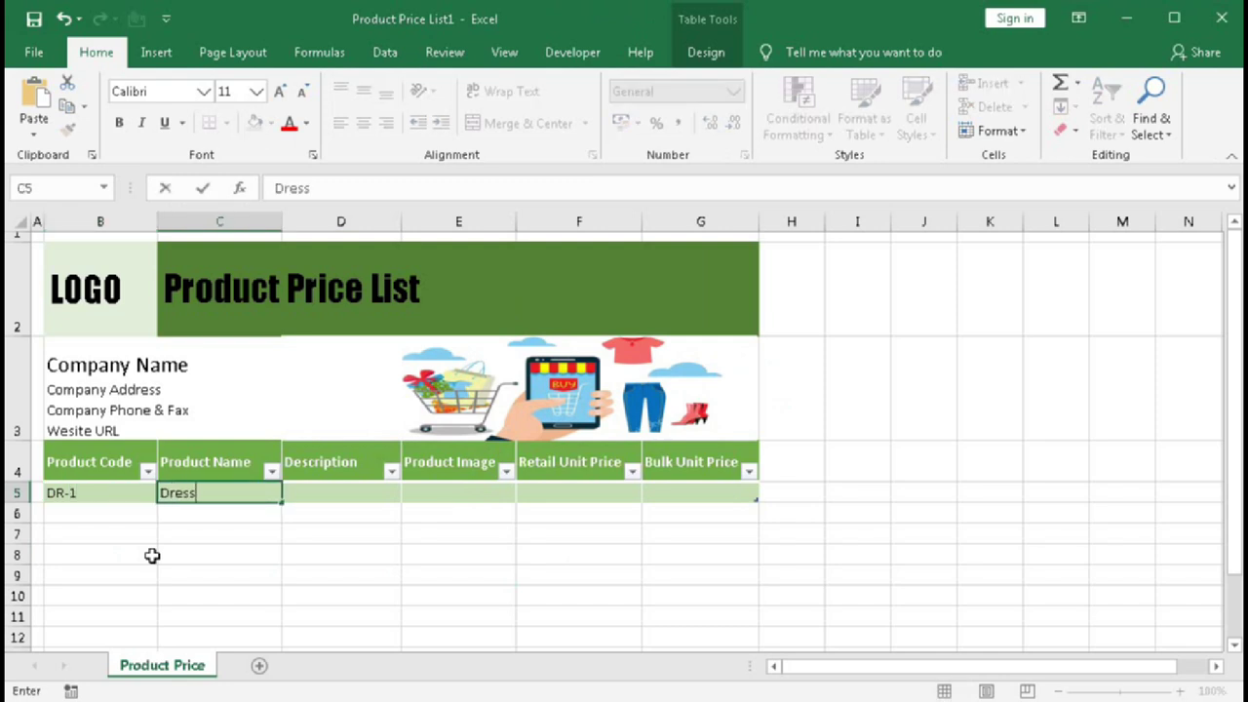
text(-1)
key(Tab)
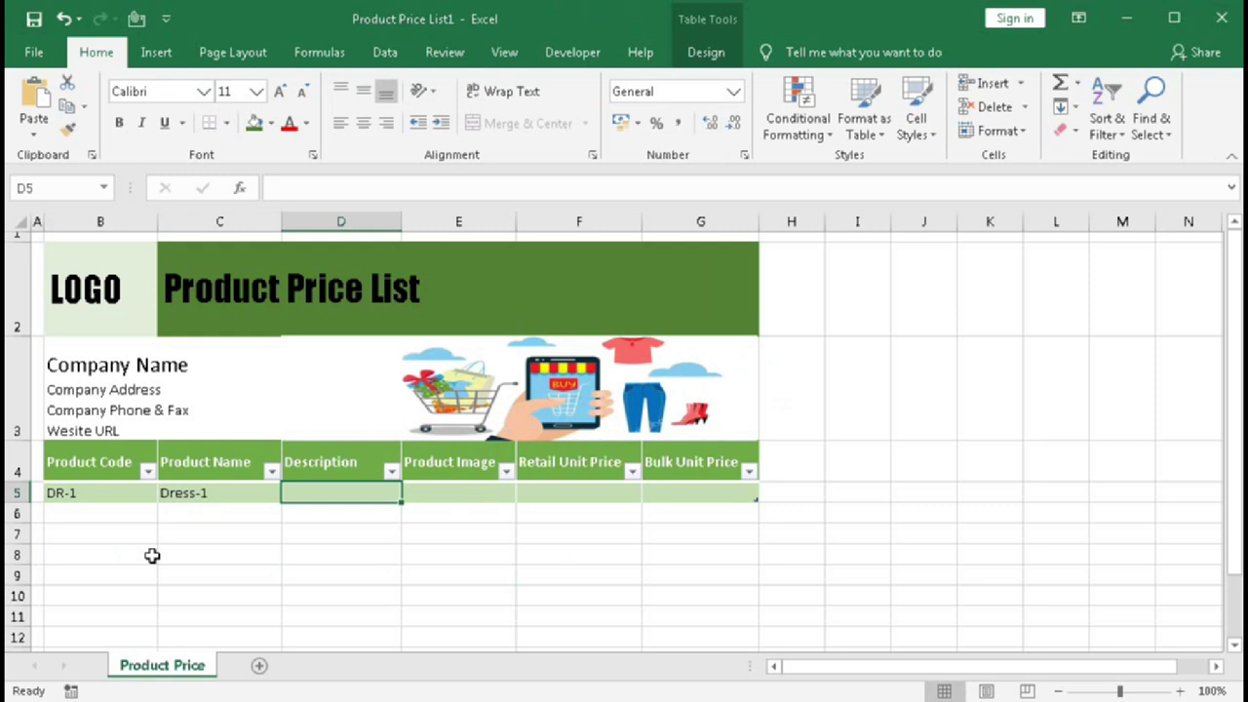
Step: Enter "Type the product description here." in the Description cell D5
text(Type)
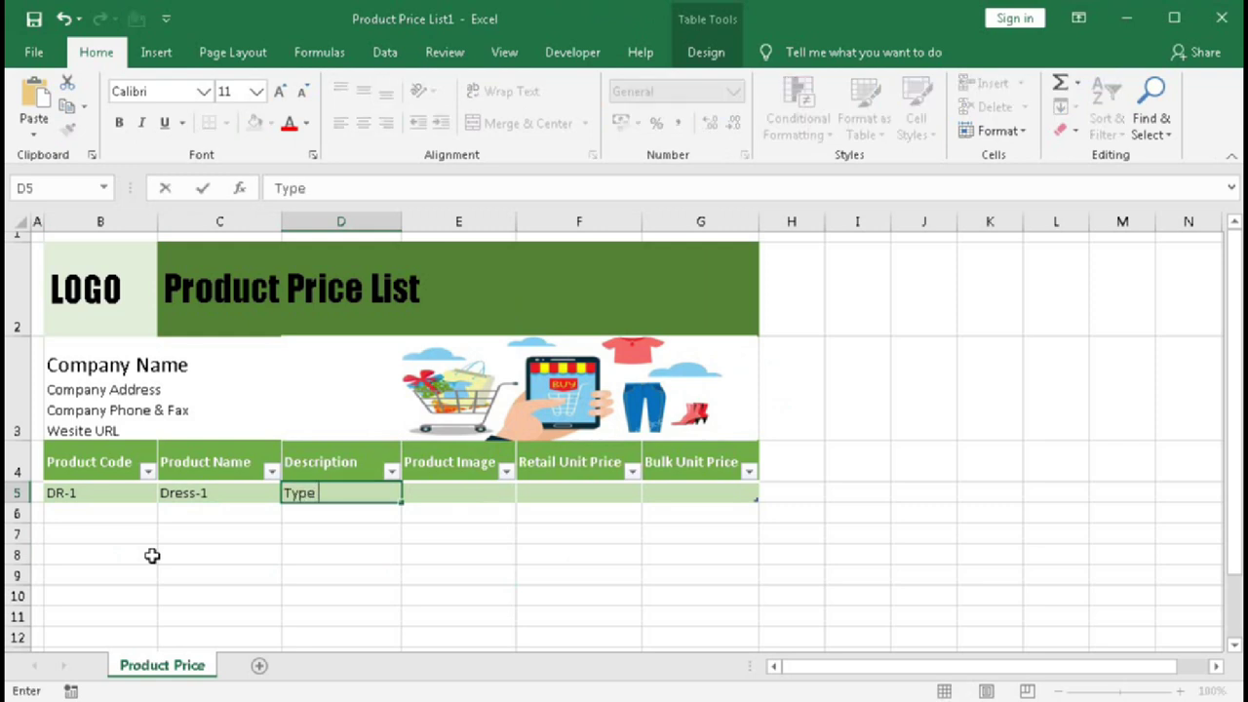
text( the product)
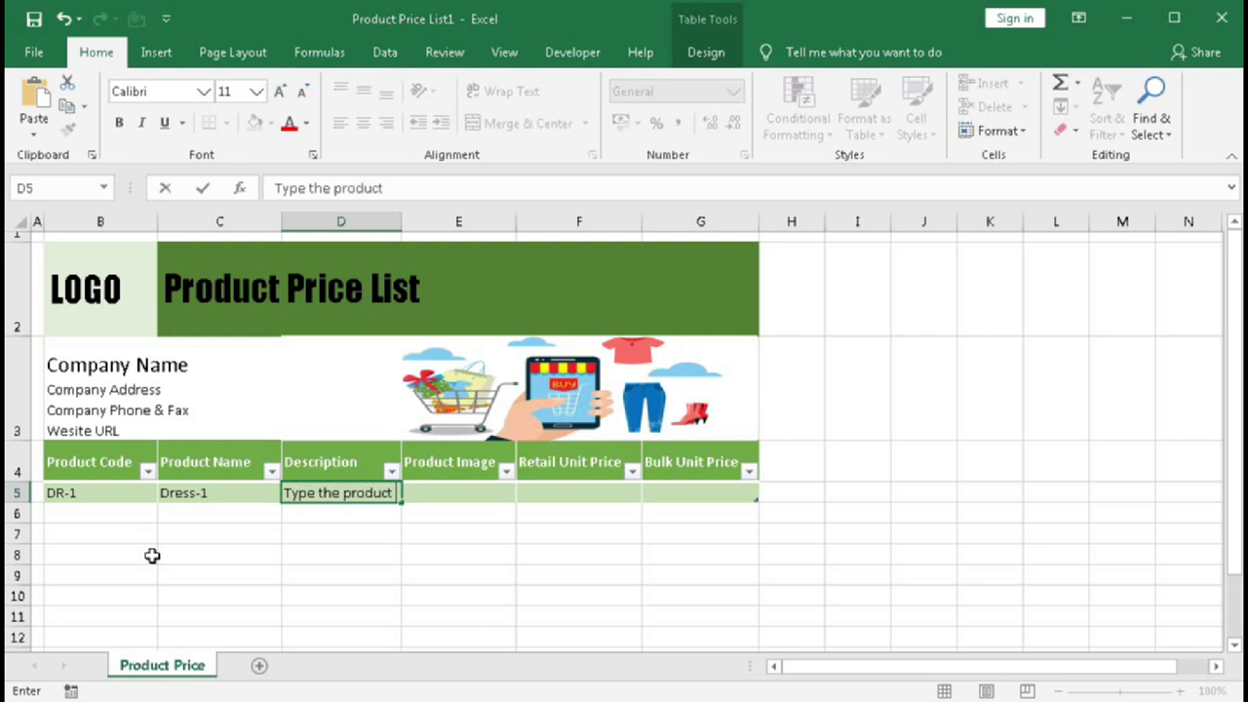
text( descri)
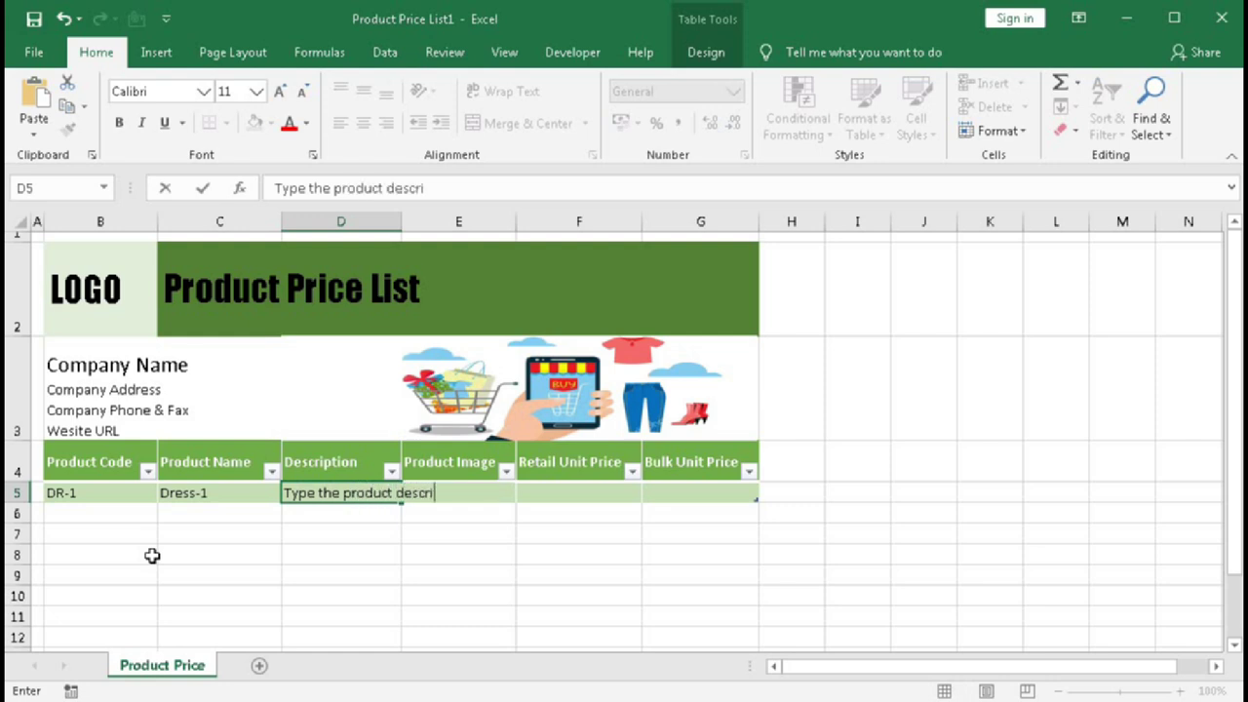
text(ption here.)
key(Tab)
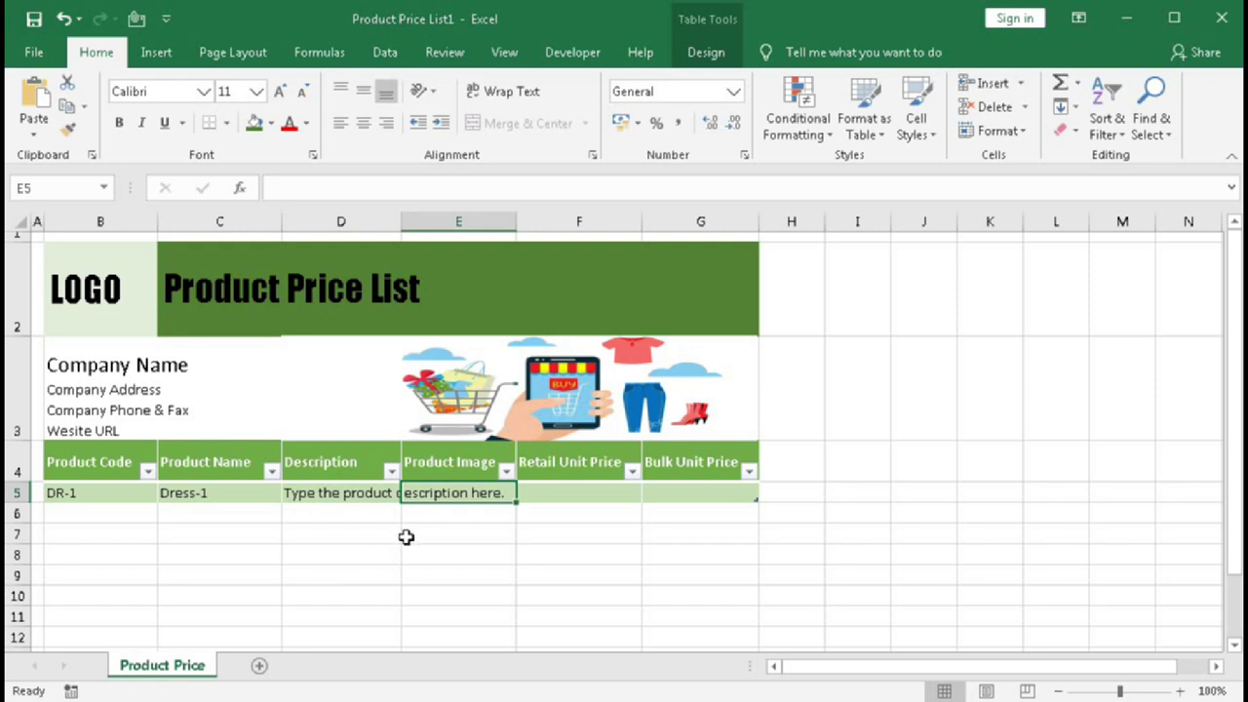
Step: Set the row height to 70 for row 5 and every row below it to the end of the sheet
click(18, 495)
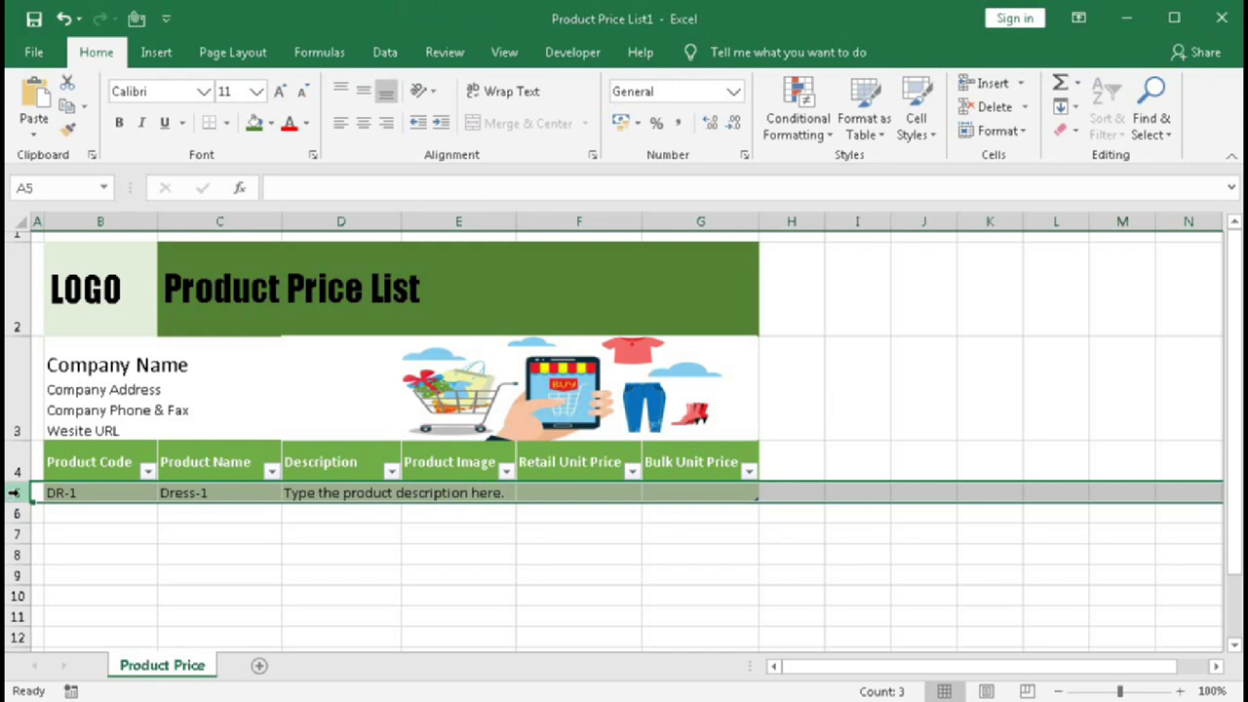
right_click(19, 493)
key(ctrl+shift+Down)
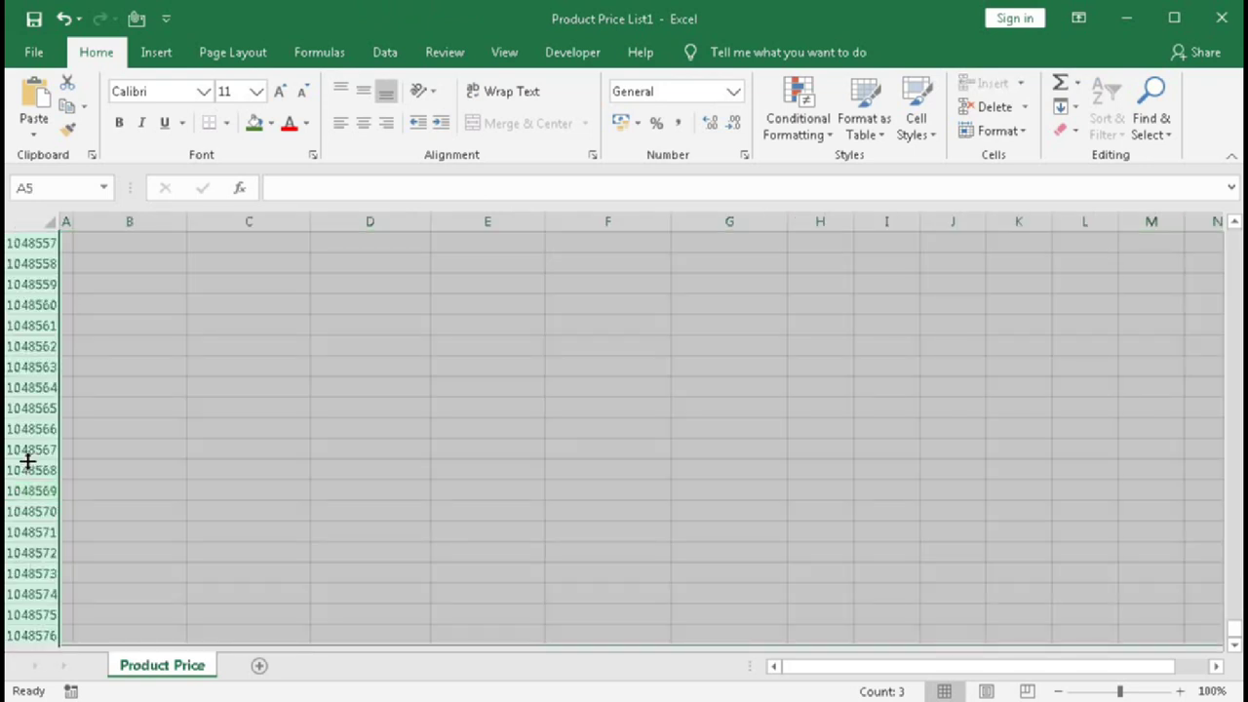
right_click(27, 429)
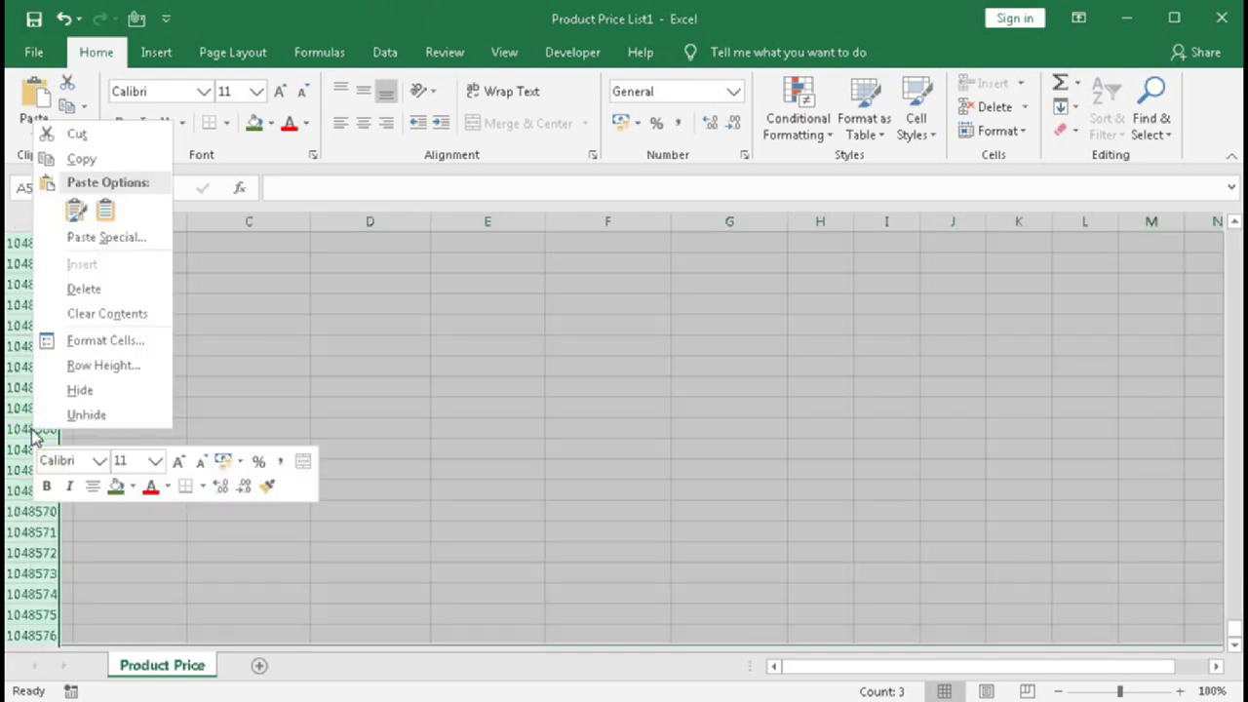
click(78, 367)
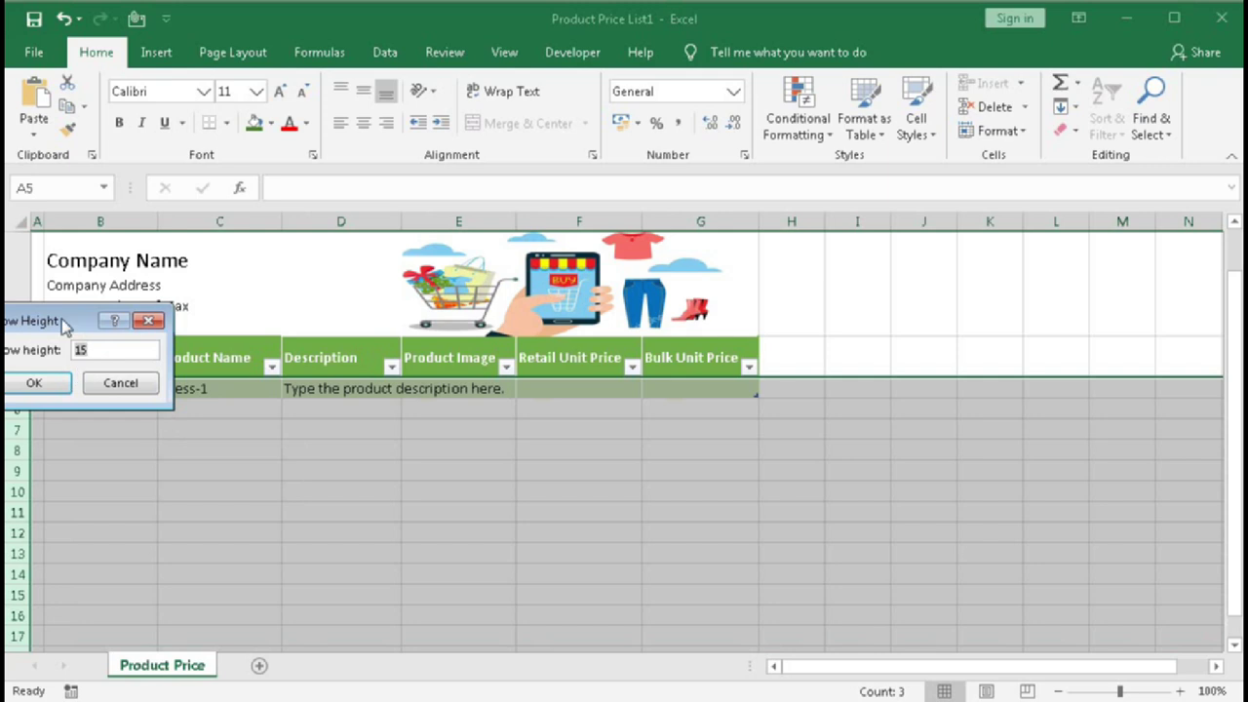
drag(63, 326, 123, 337)
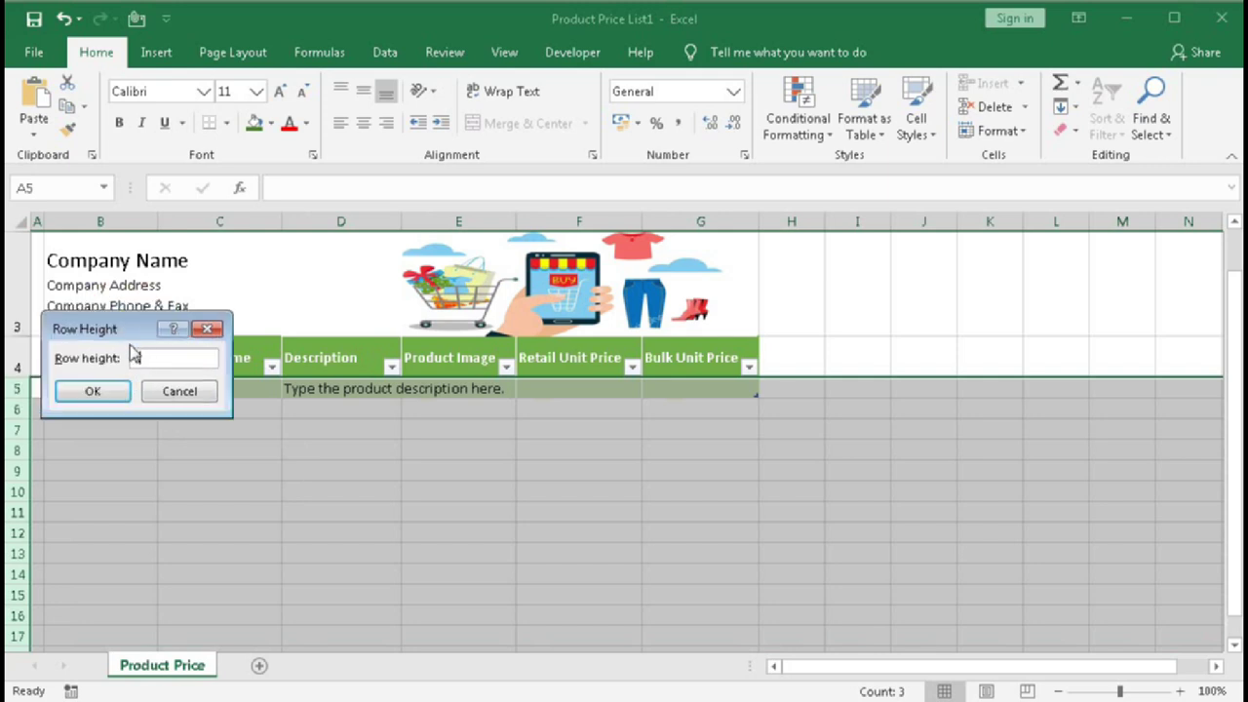
text(70)
click(115, 391)
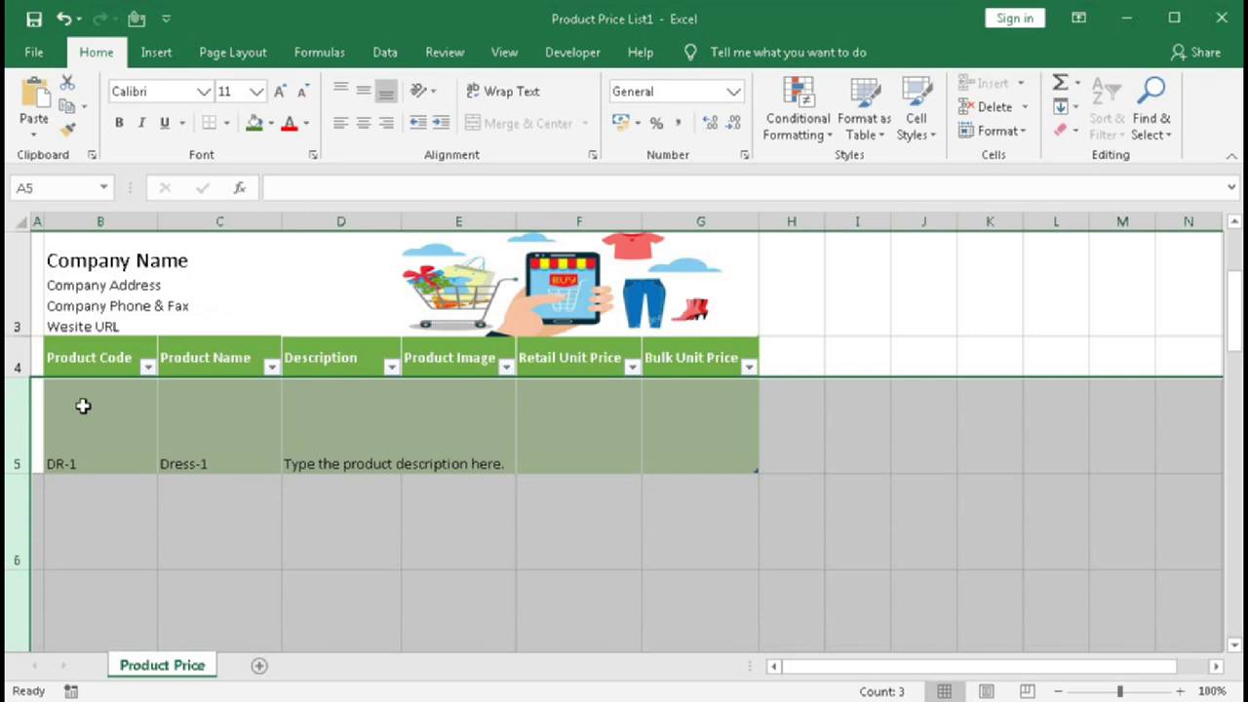
Step: Center the table's data row horizontally and vertically, and wrap the description text in D5
click(83, 405)
key(ctrl+a)
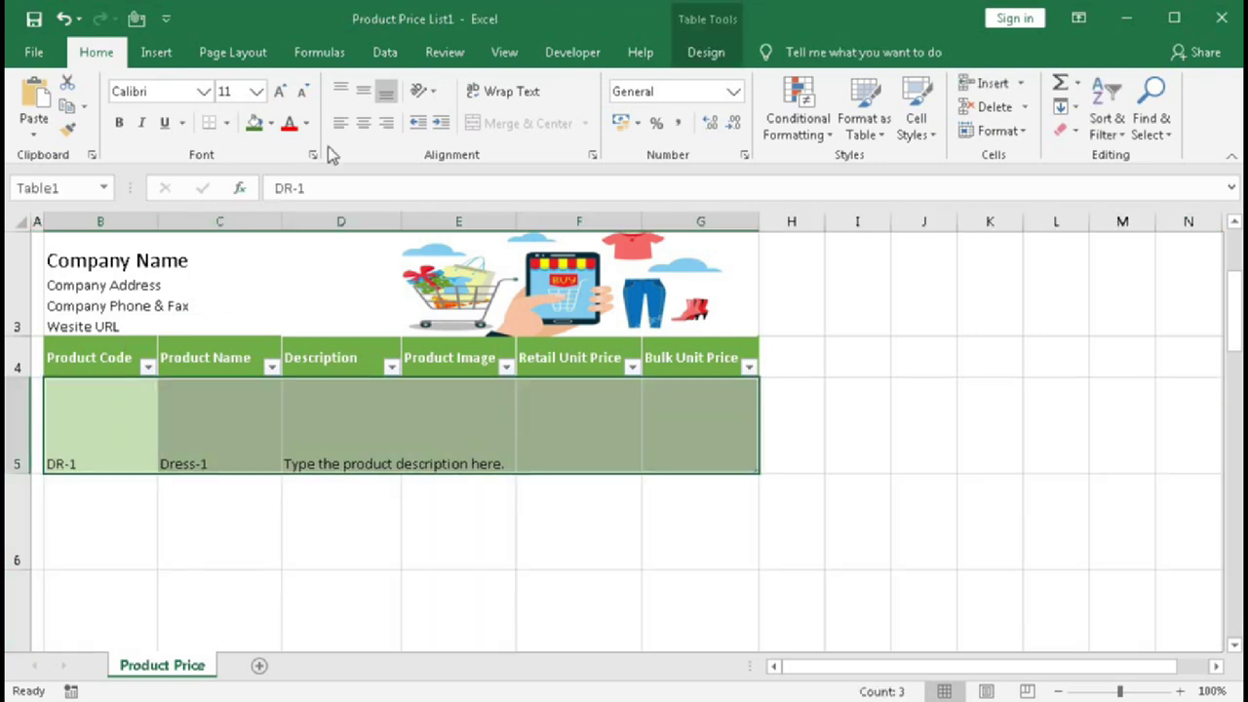
click(363, 123)
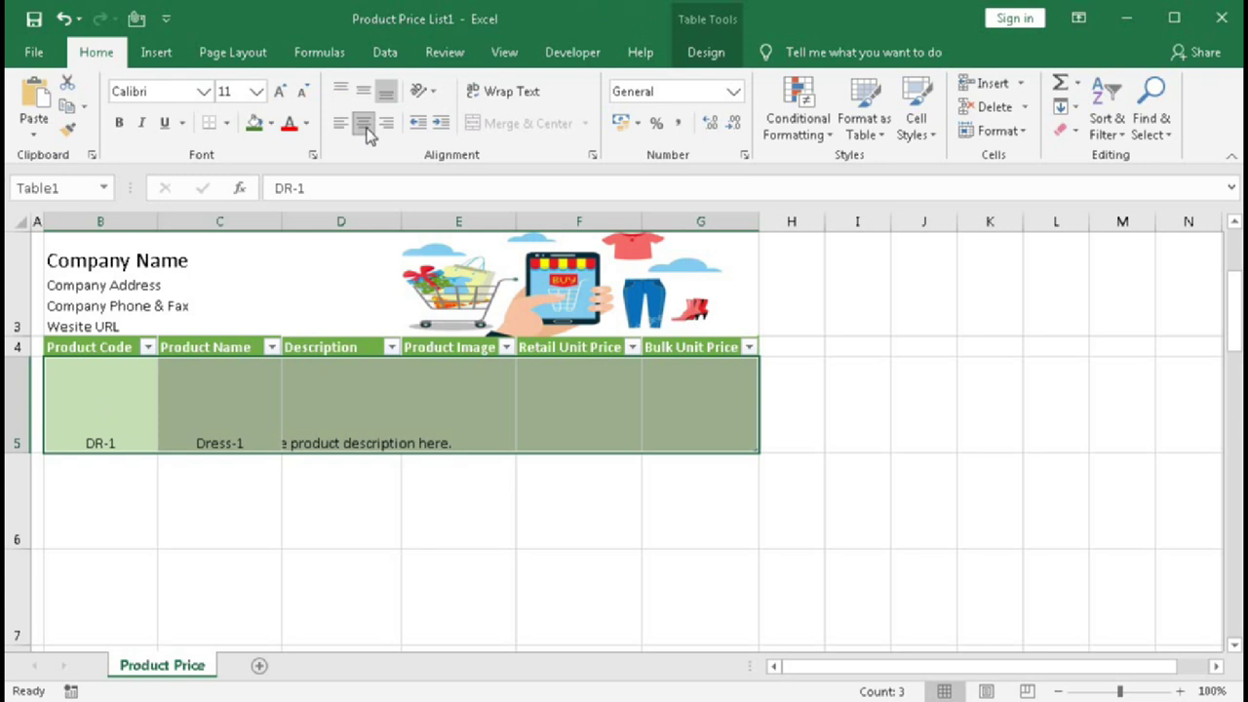
click(363, 93)
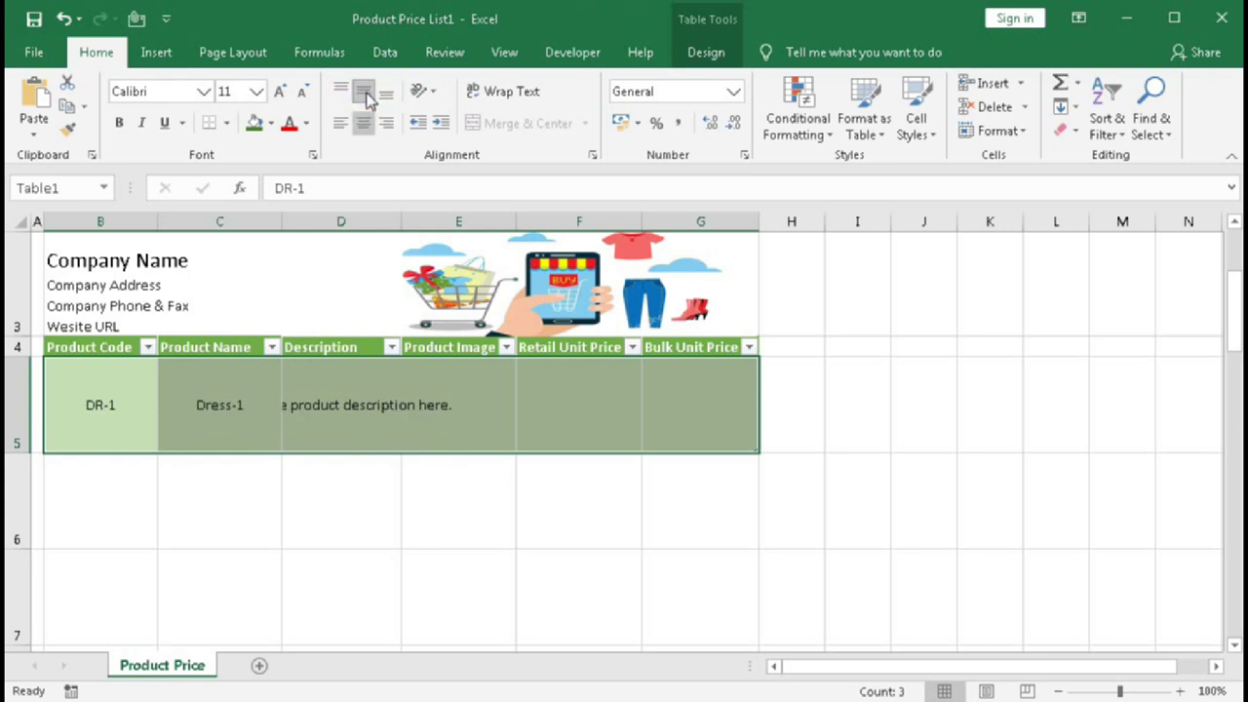
click(324, 390)
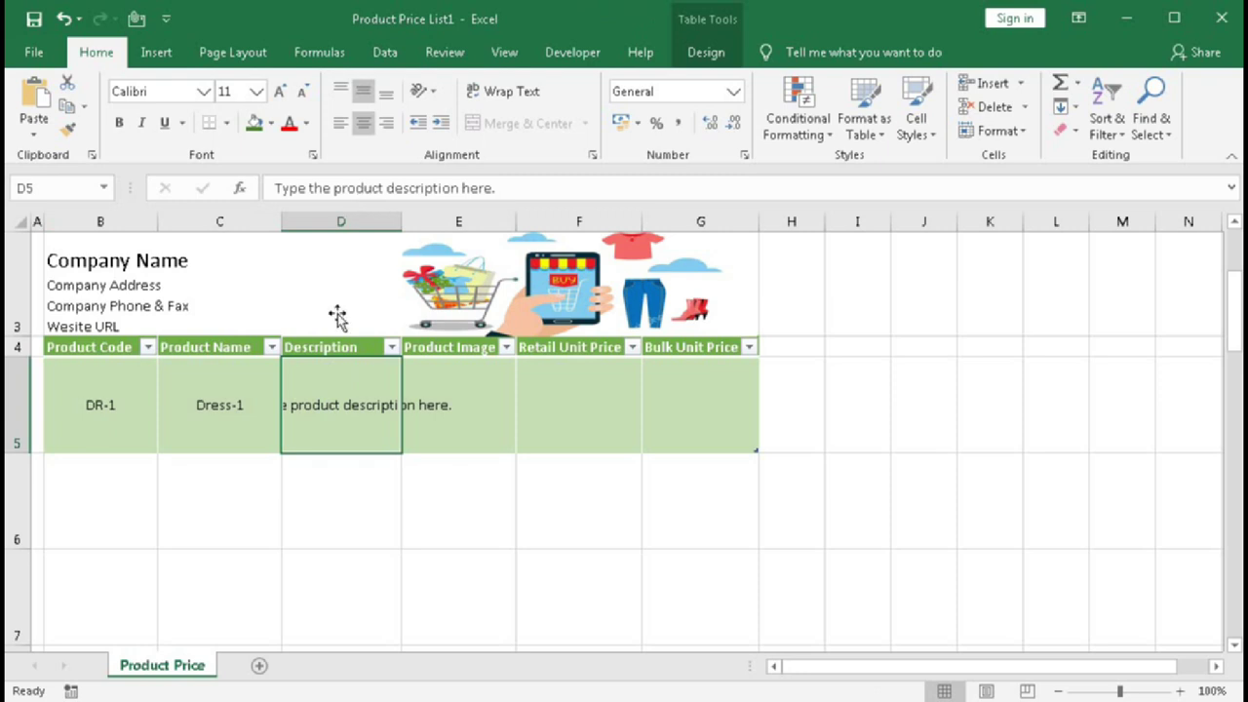
click(502, 92)
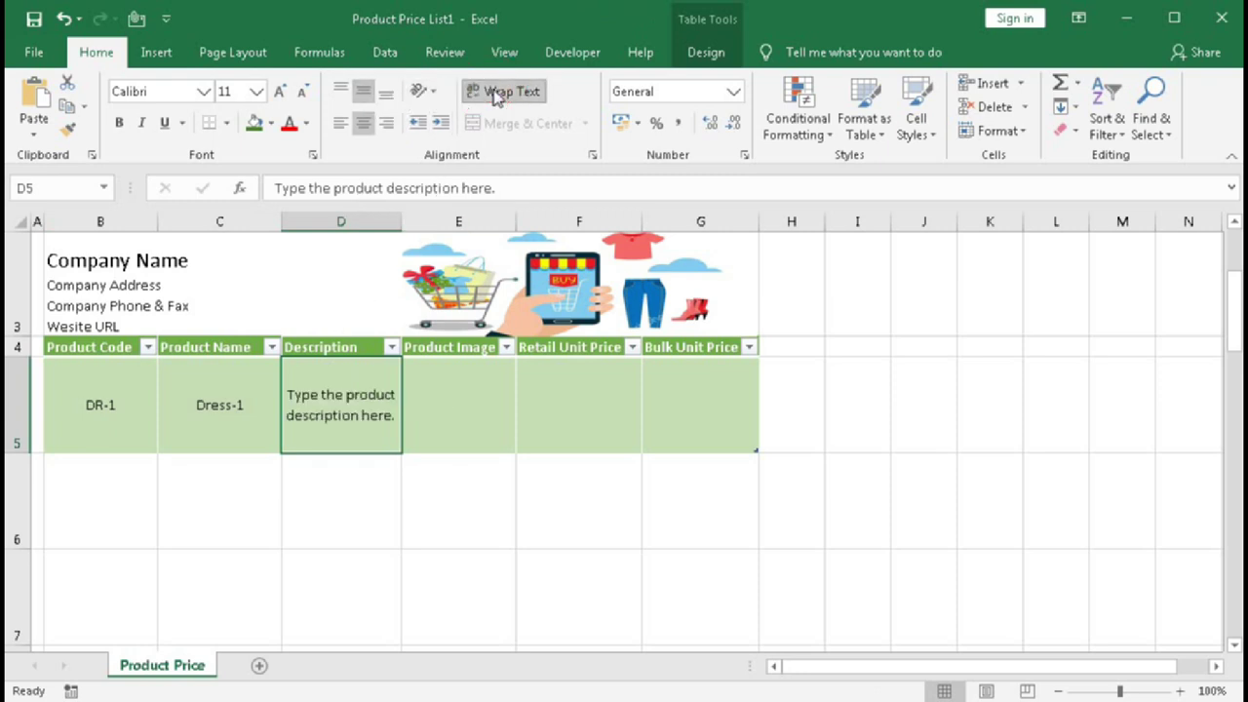
Step: Enter a retail unit price of 75 in F5 and a bulk unit price of 70 in G5
click(579, 382)
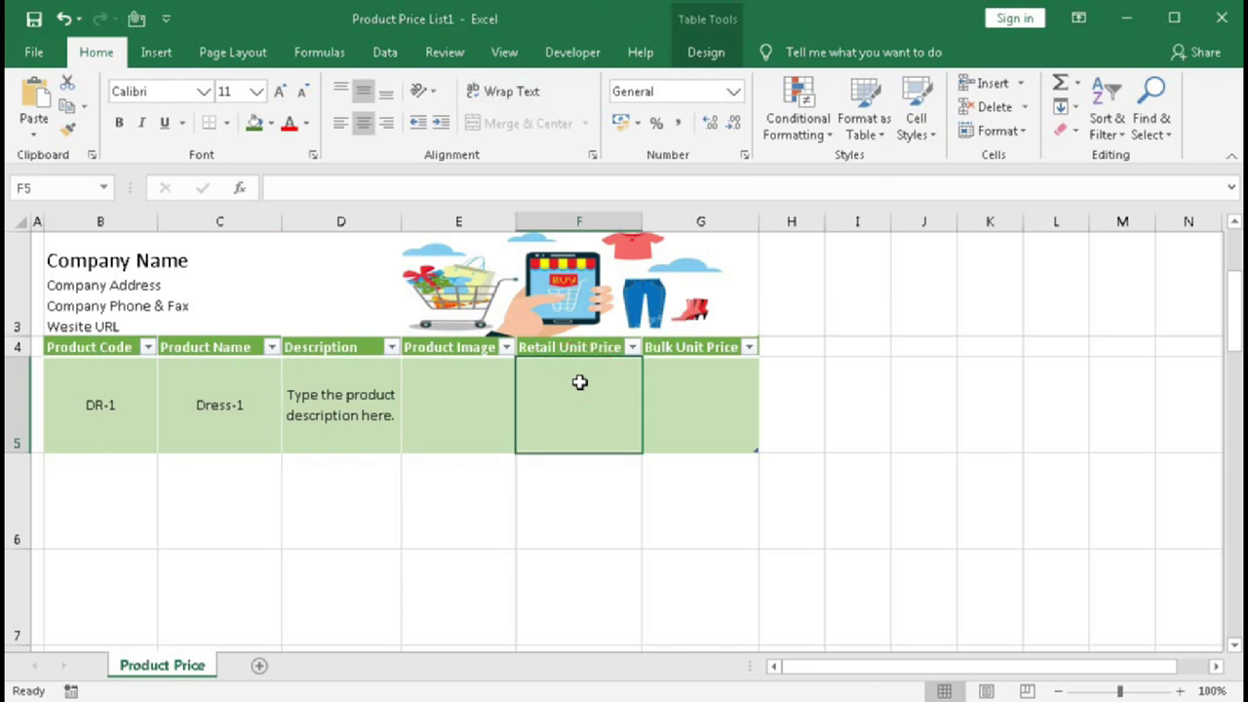
text(75)
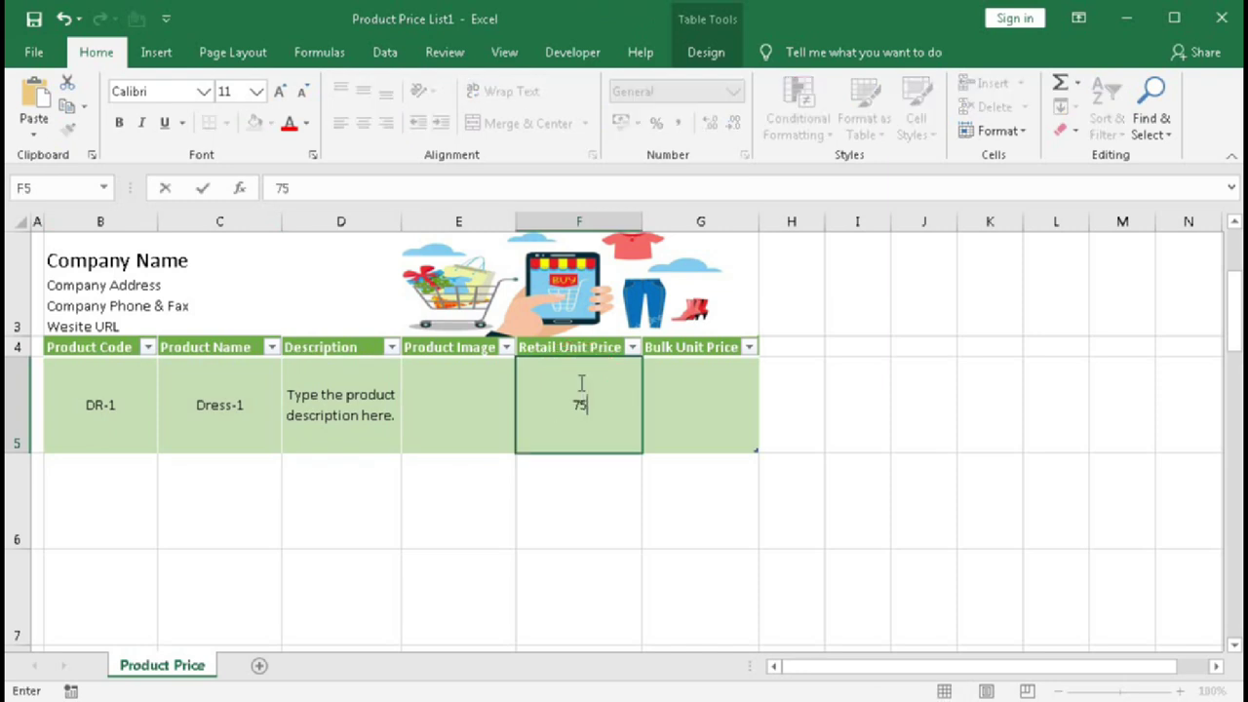
key(Tab)
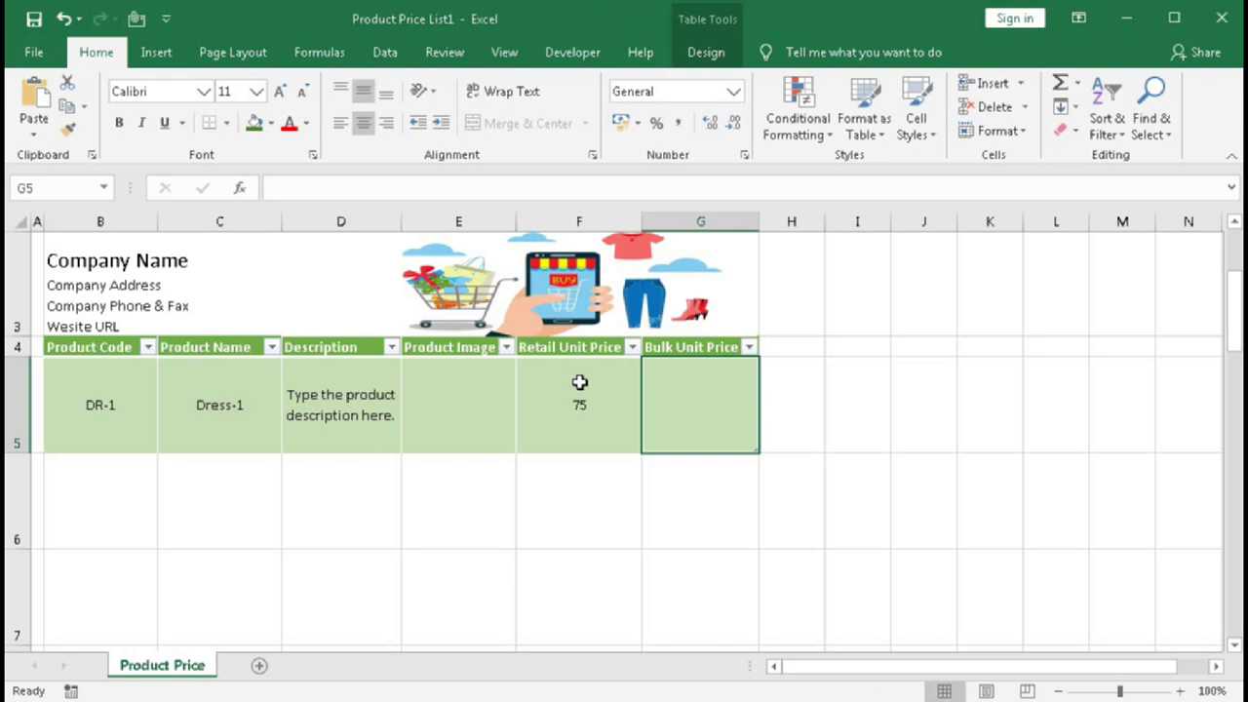
text(70)
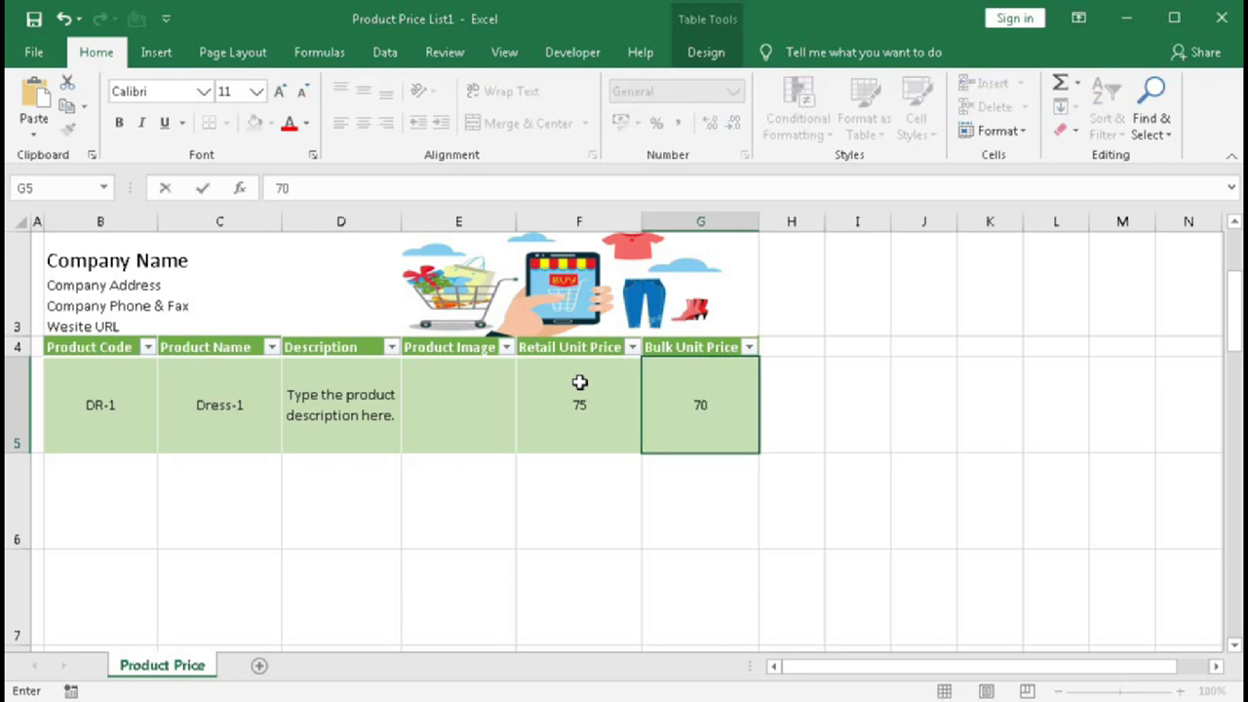
Step: Apply the Currency number format to the two unit prices in F5:G5
drag(560, 395, 683, 404)
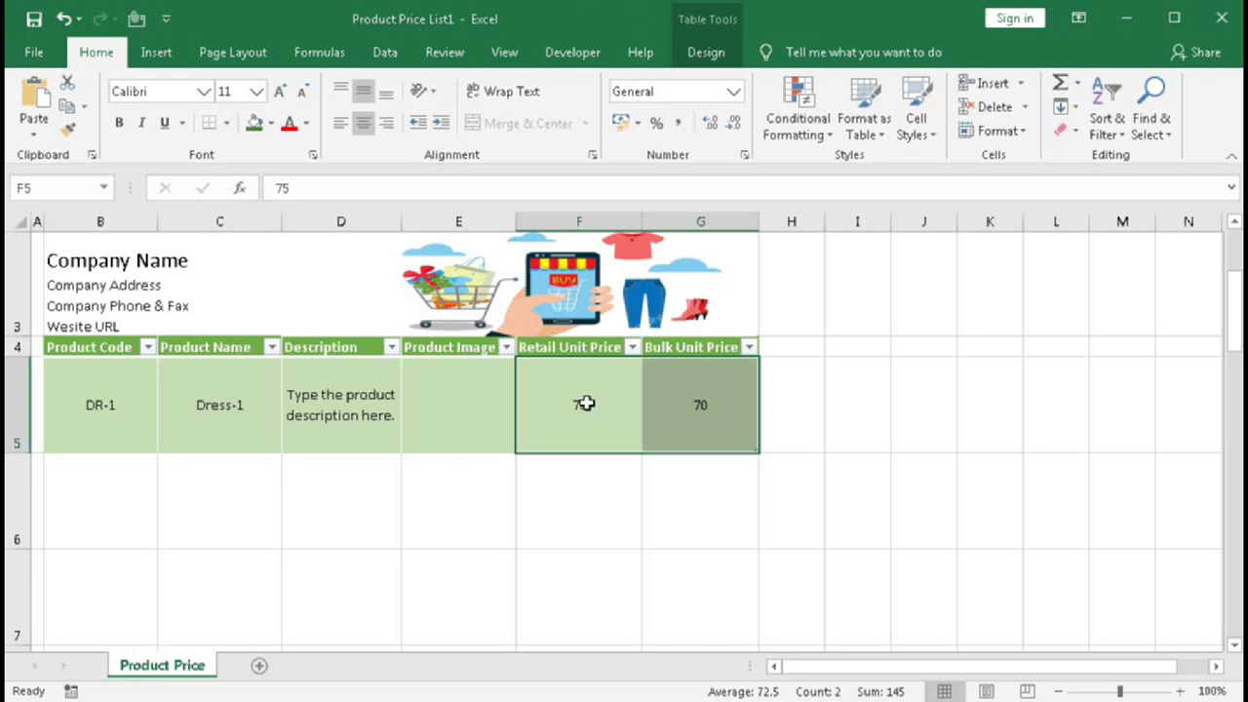
click(734, 91)
click(688, 219)
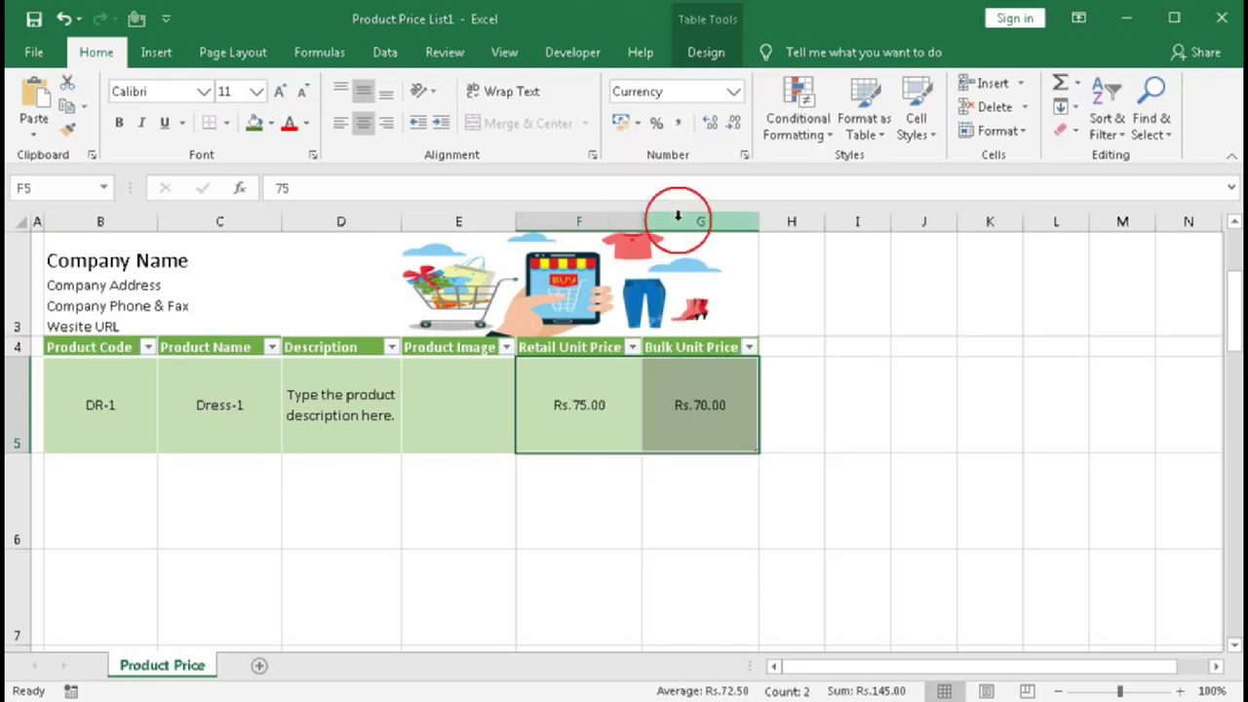
click(579, 416)
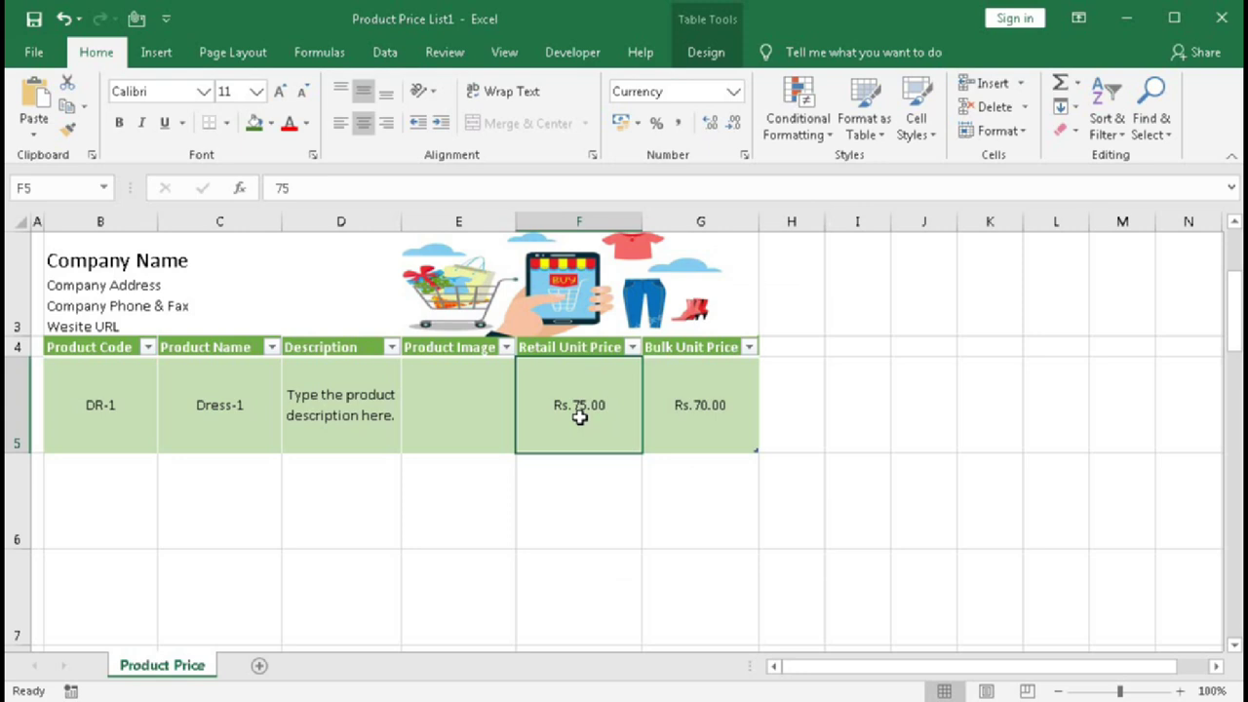
Step: With product image cell E5 selected, insert a new VBA module and paste the copied Insert_Pic and Open_Pic macro code into it
scroll(579, 417, up, 1)
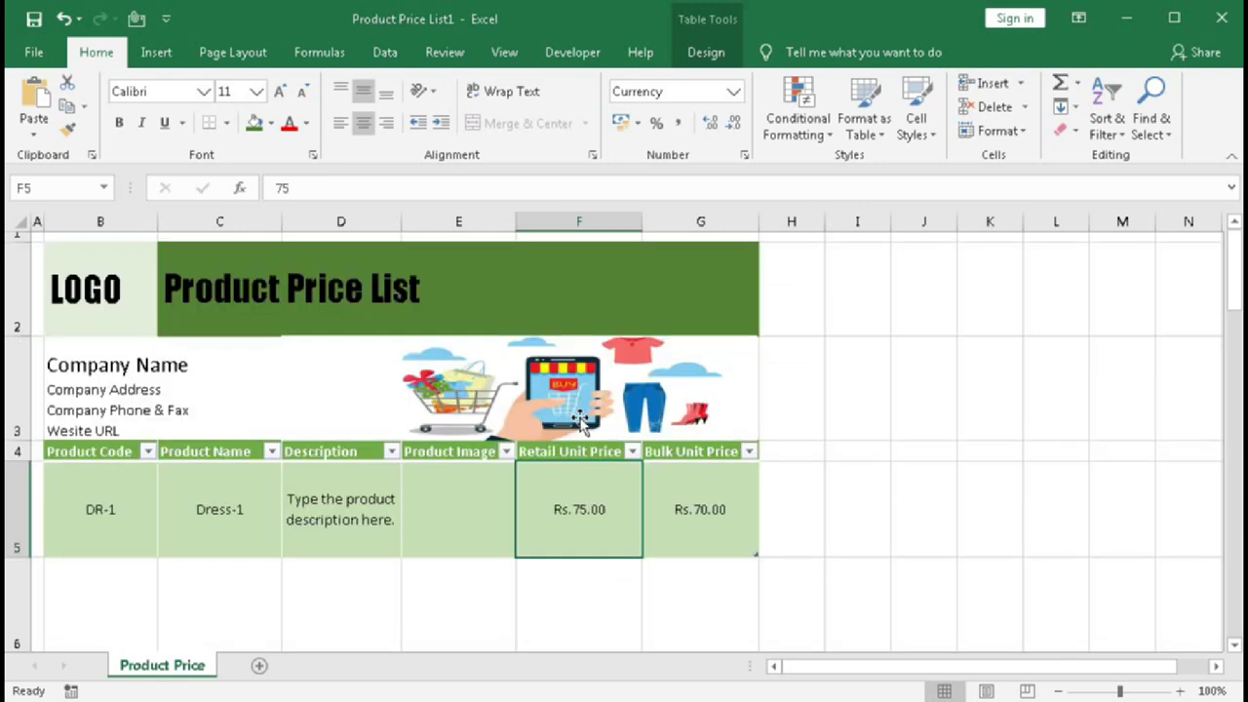
click(459, 501)
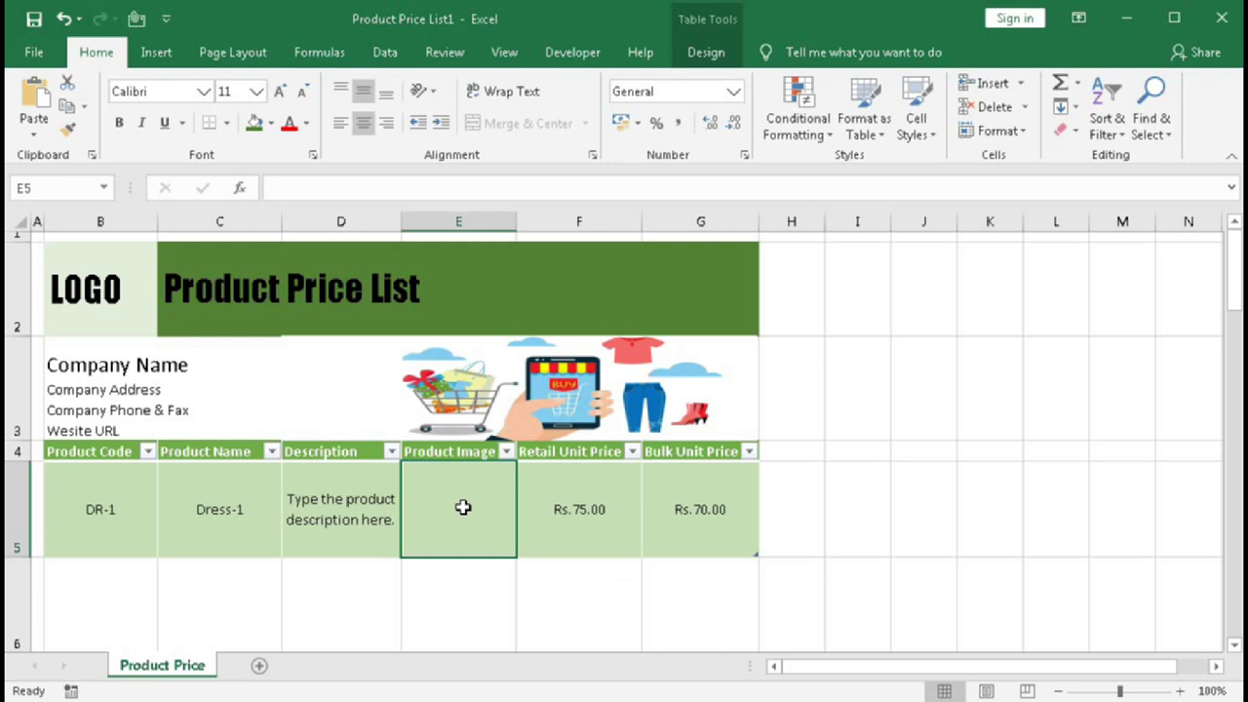
key(alt+F11)
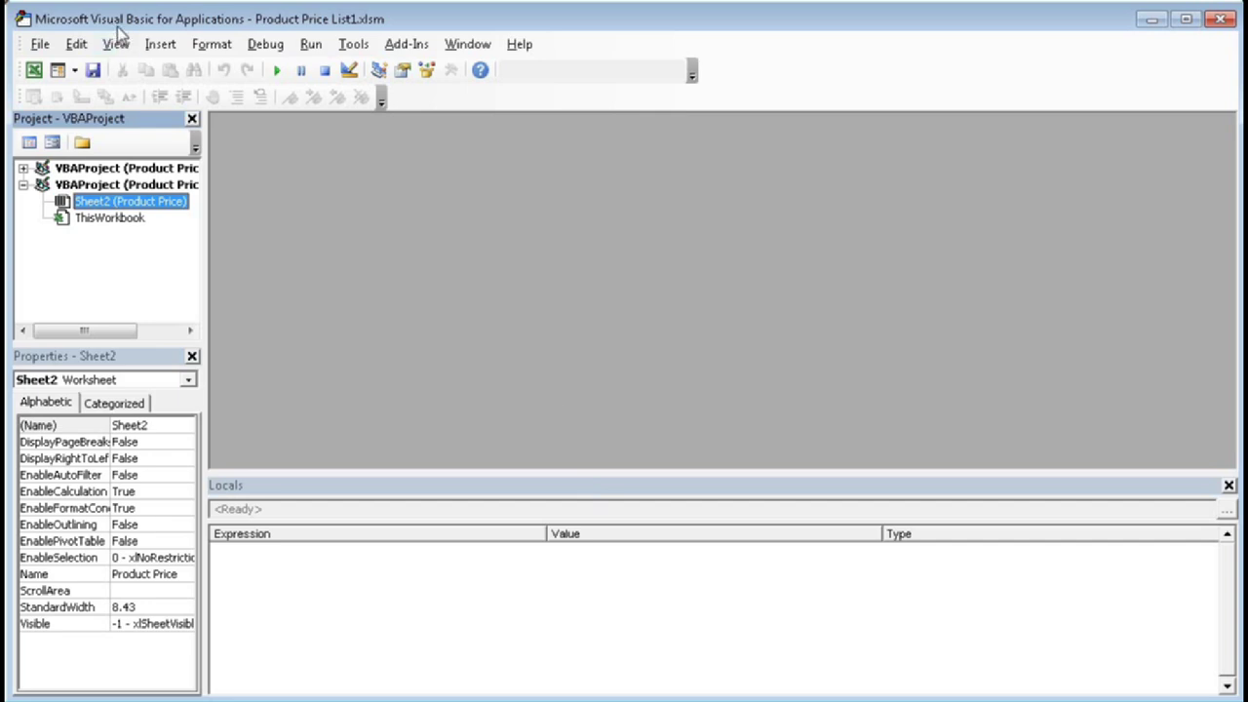
click(160, 44)
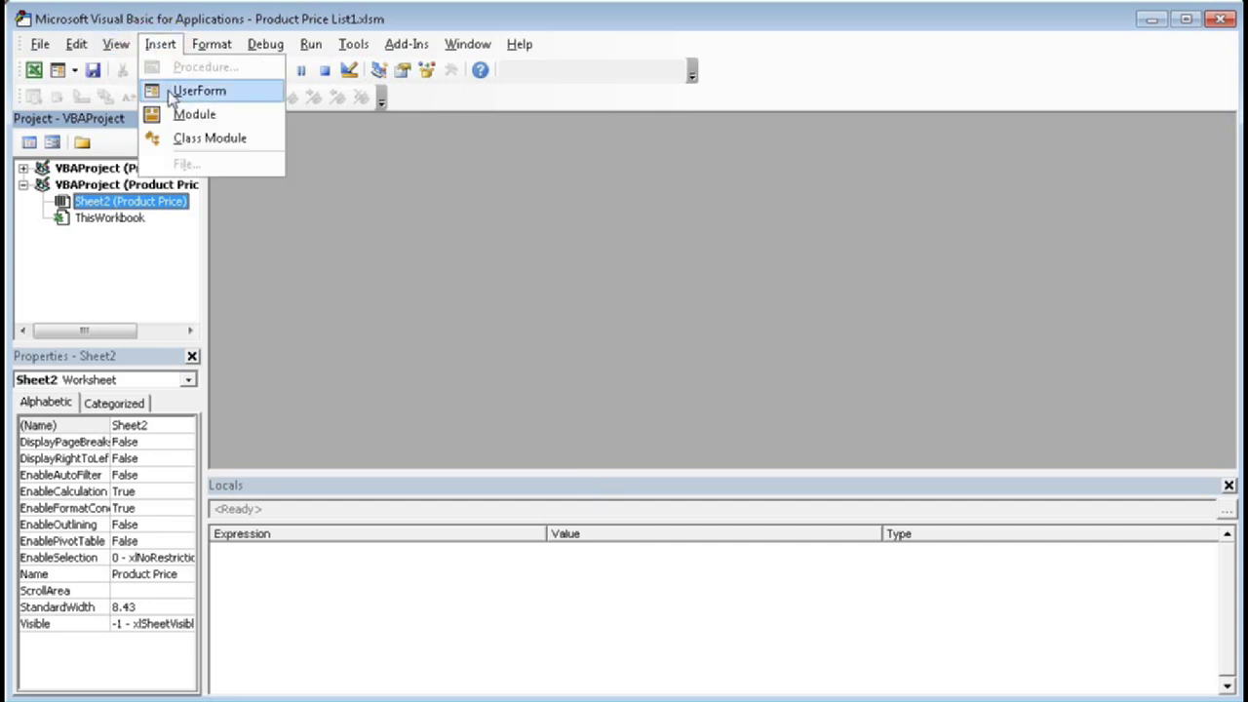
click(180, 115)
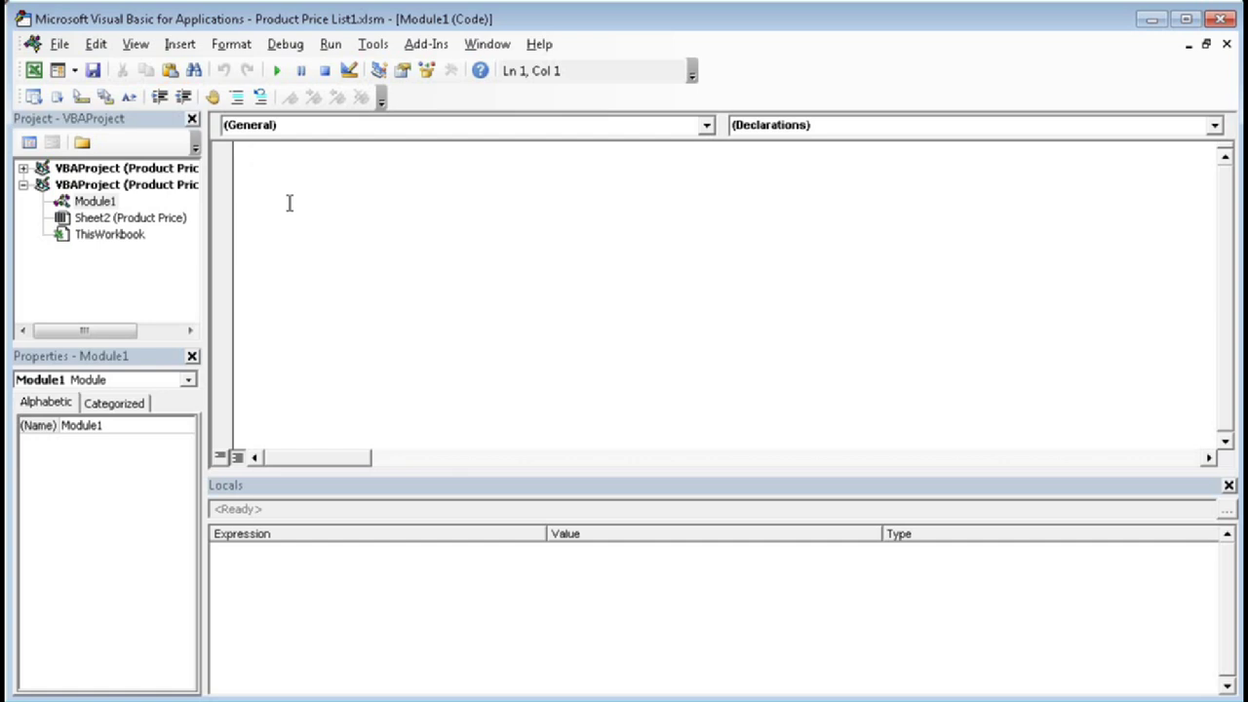
key(ctrl+v)
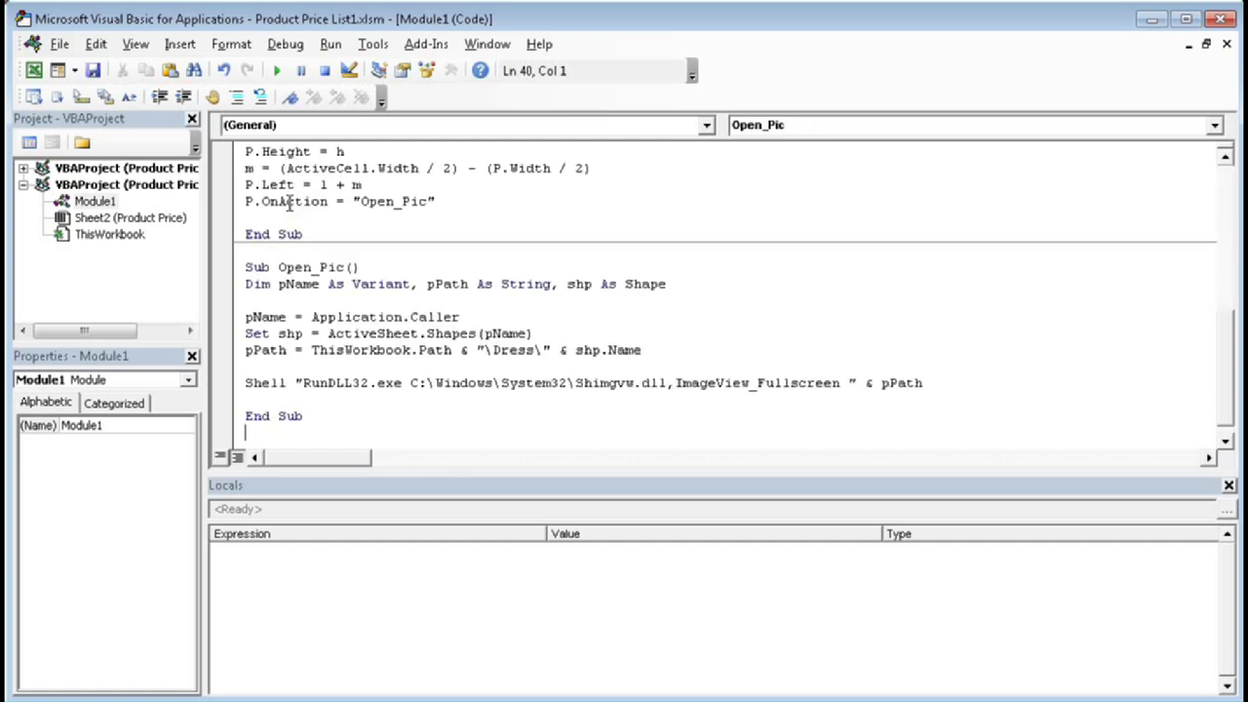
Step: Examine the start of the Insert_Pic macro: its error handling, variable declarations and the GetOpenFilename line assigned to pFile
scroll(289, 202, up, 8)
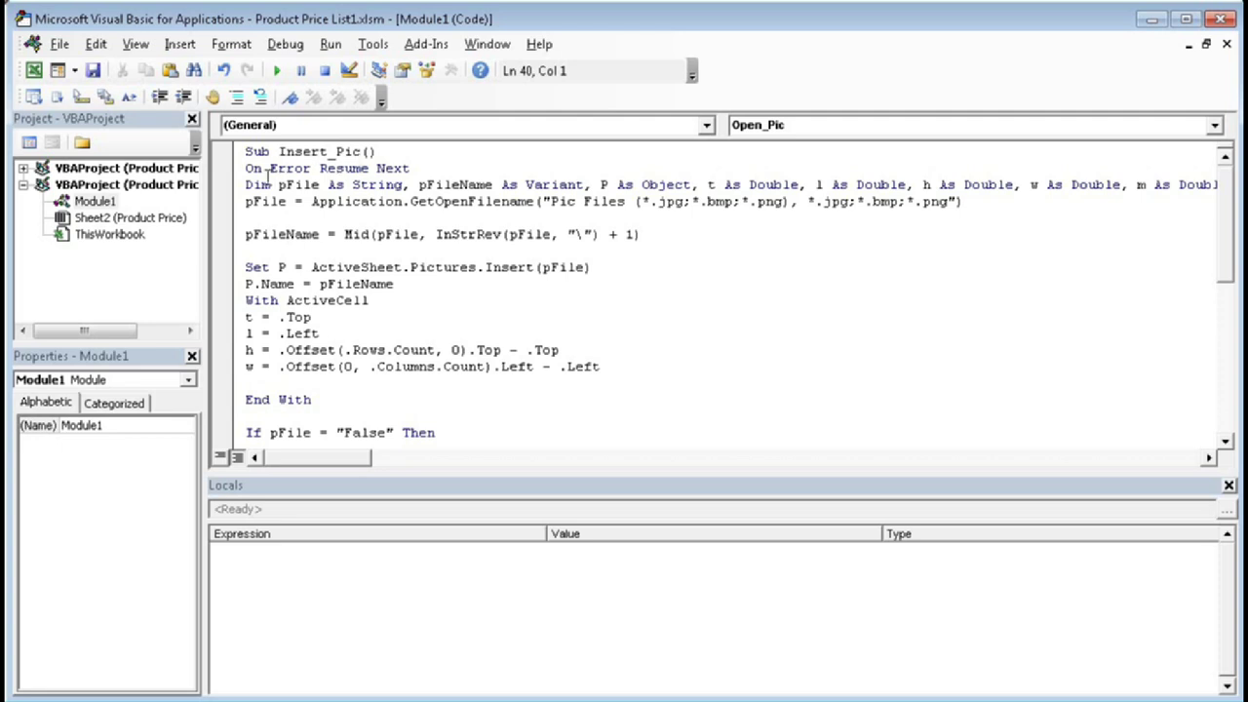
mouse_move(412, 168)
mouse_down()
mouse_move(245, 169)
mouse_move(412, 169)
mouse_up()
click(311, 152)
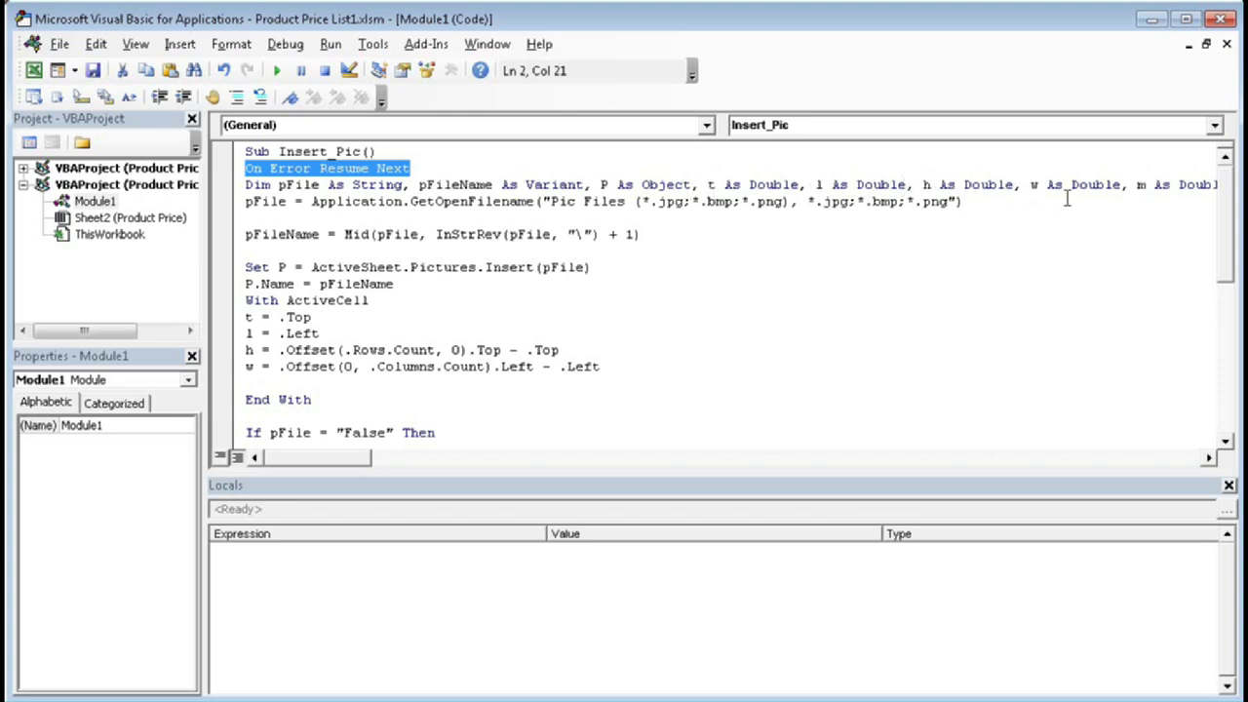
drag(341, 458, 299, 465)
drag(312, 201, 539, 202)
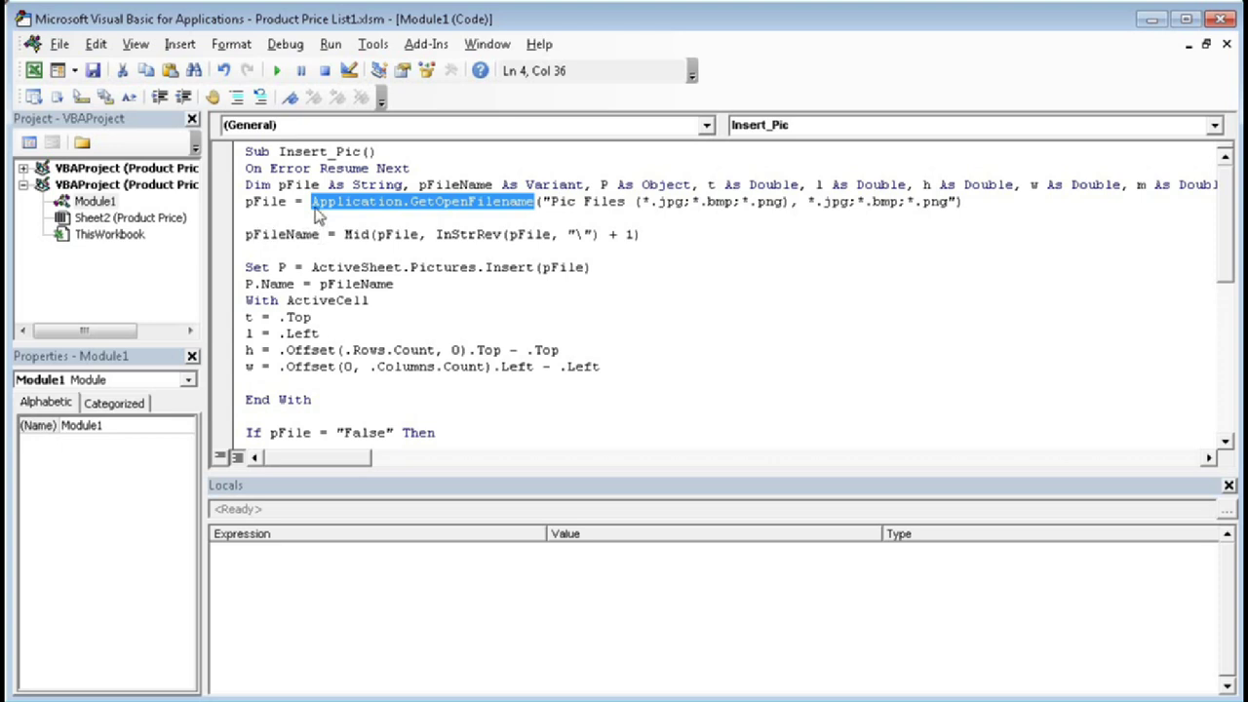
drag(246, 201, 286, 202)
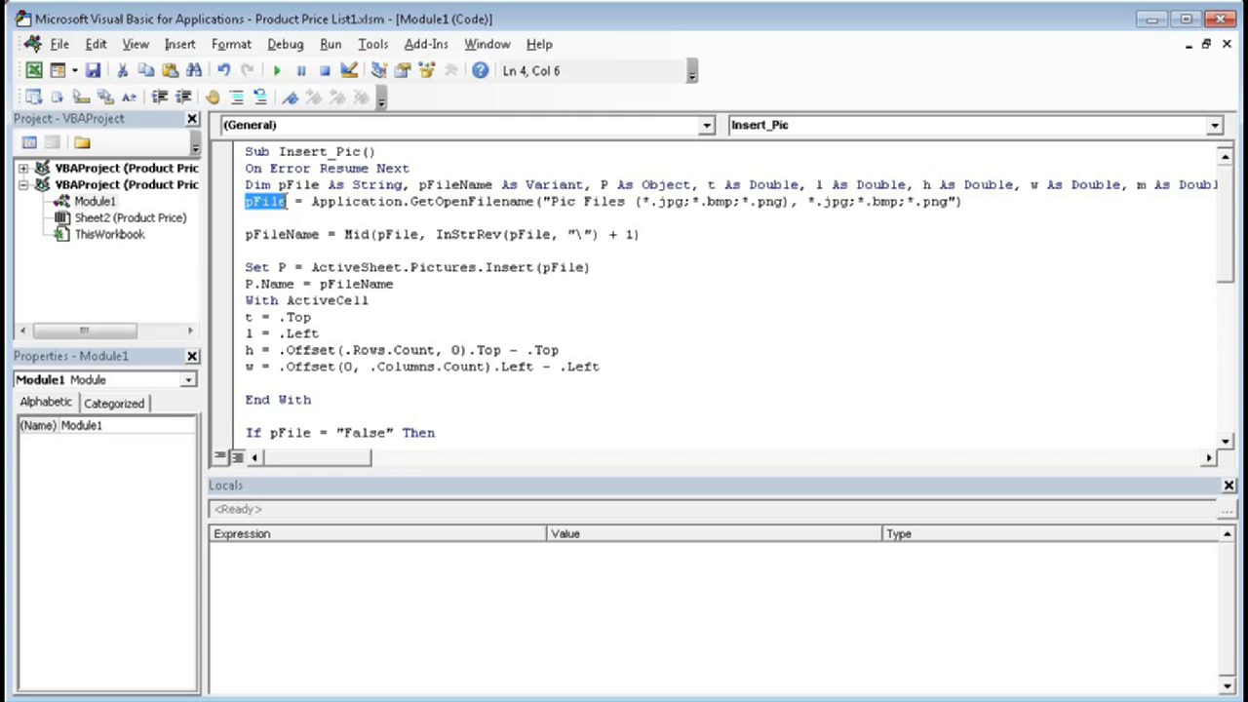
Step: Step through Insert_Pic up to its picture selection dialog, view the Dress folder's images, and cancel the dialog
key(F8)
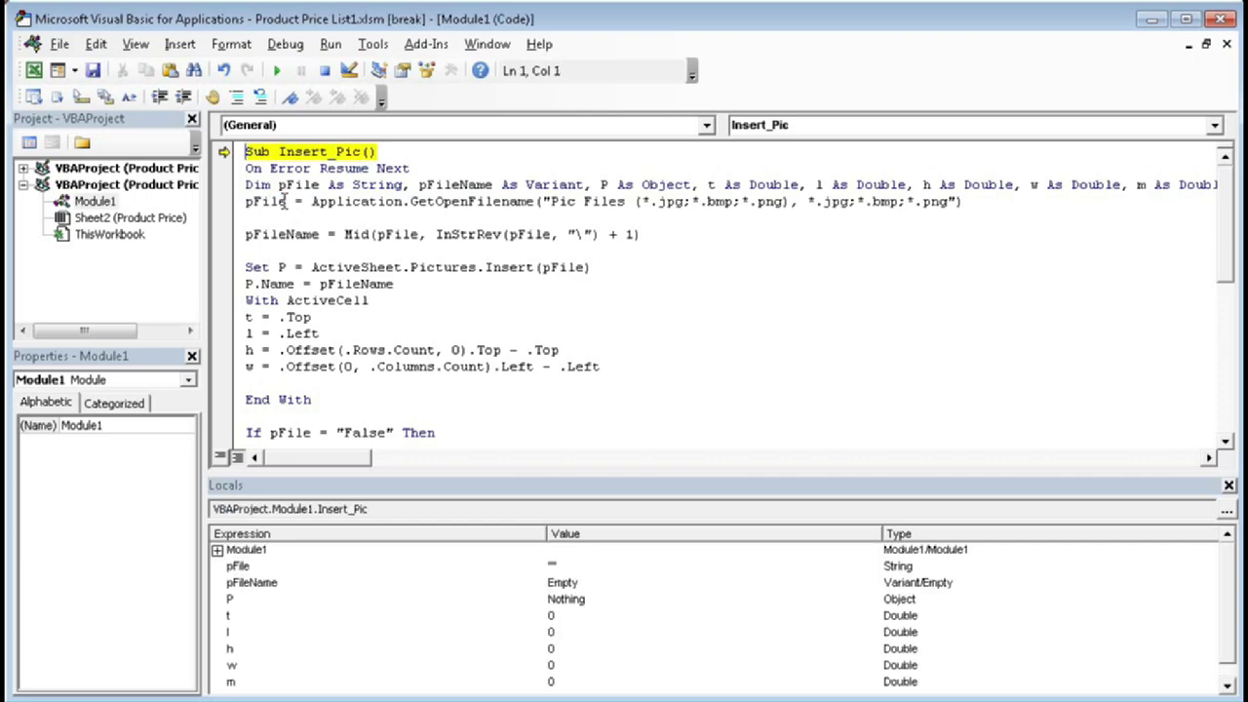
key(F8)
key(F8)
key(F8)
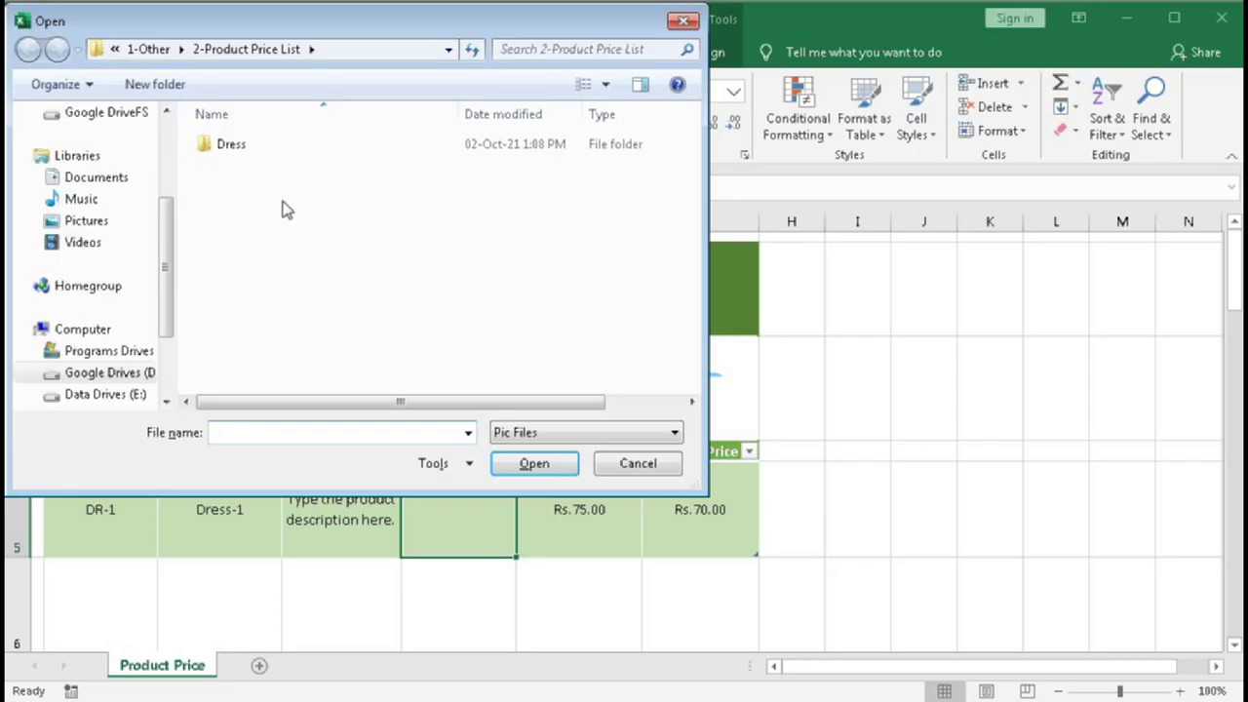
double_click(242, 146)
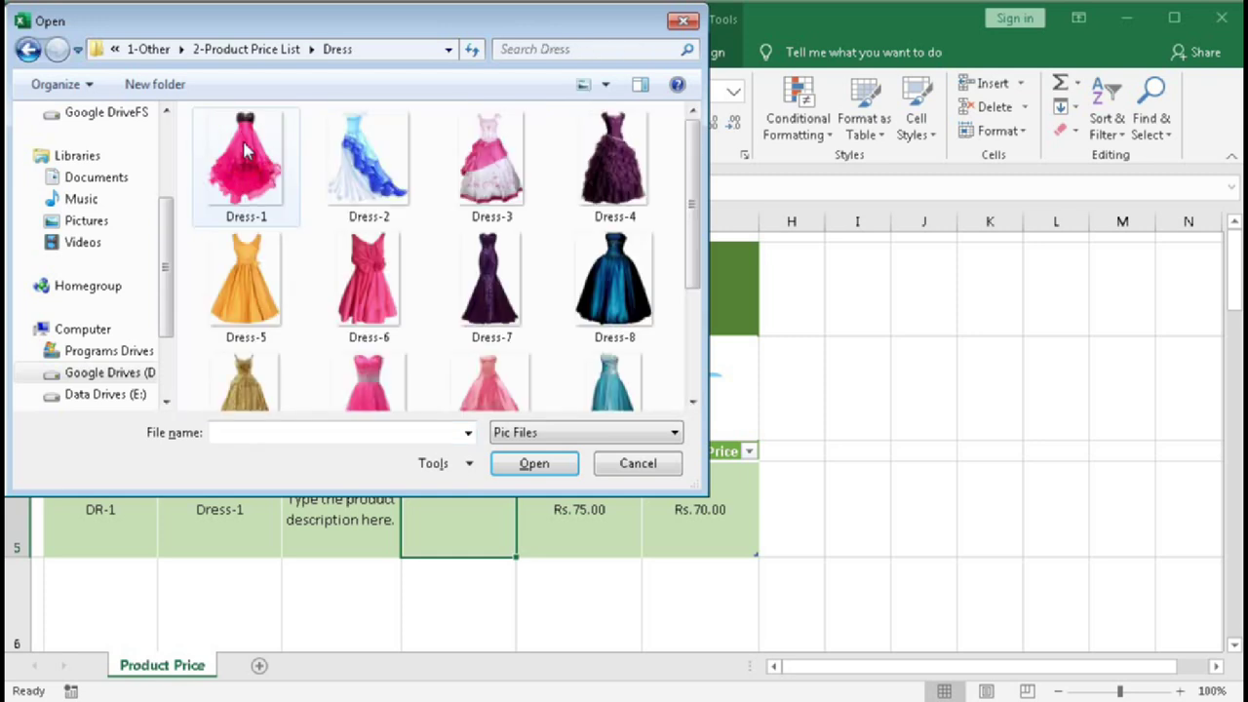
click(620, 462)
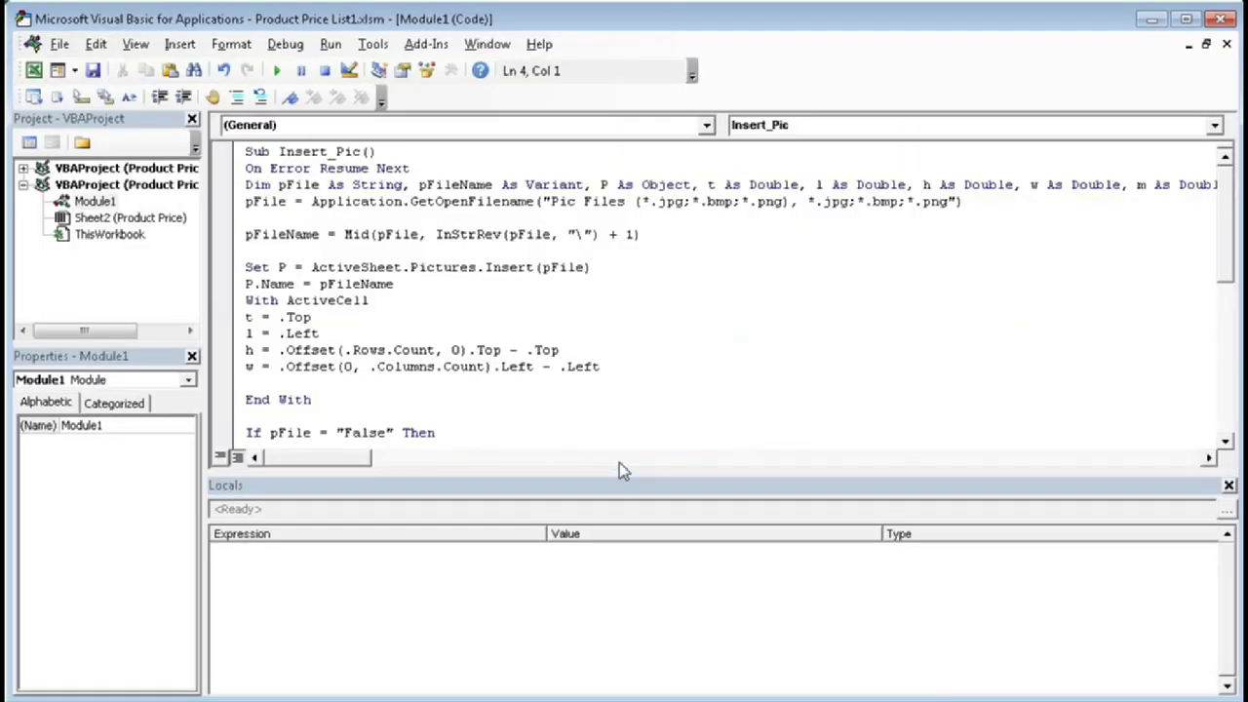
Step: Set a breakpoint on the pFileName line, step through Insert_Pic to its picture dialog, and open the Dress-1 image
click(223, 240)
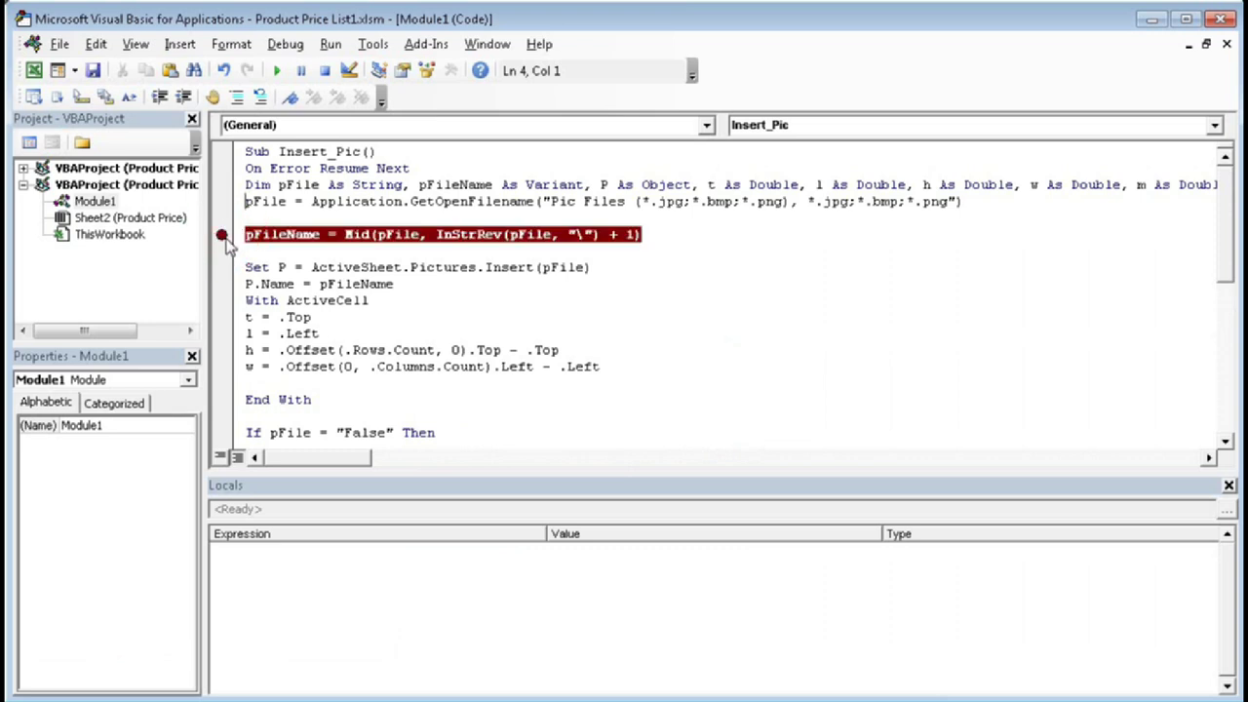
key(F8)
key(F8)
key(F8)
key(F8)
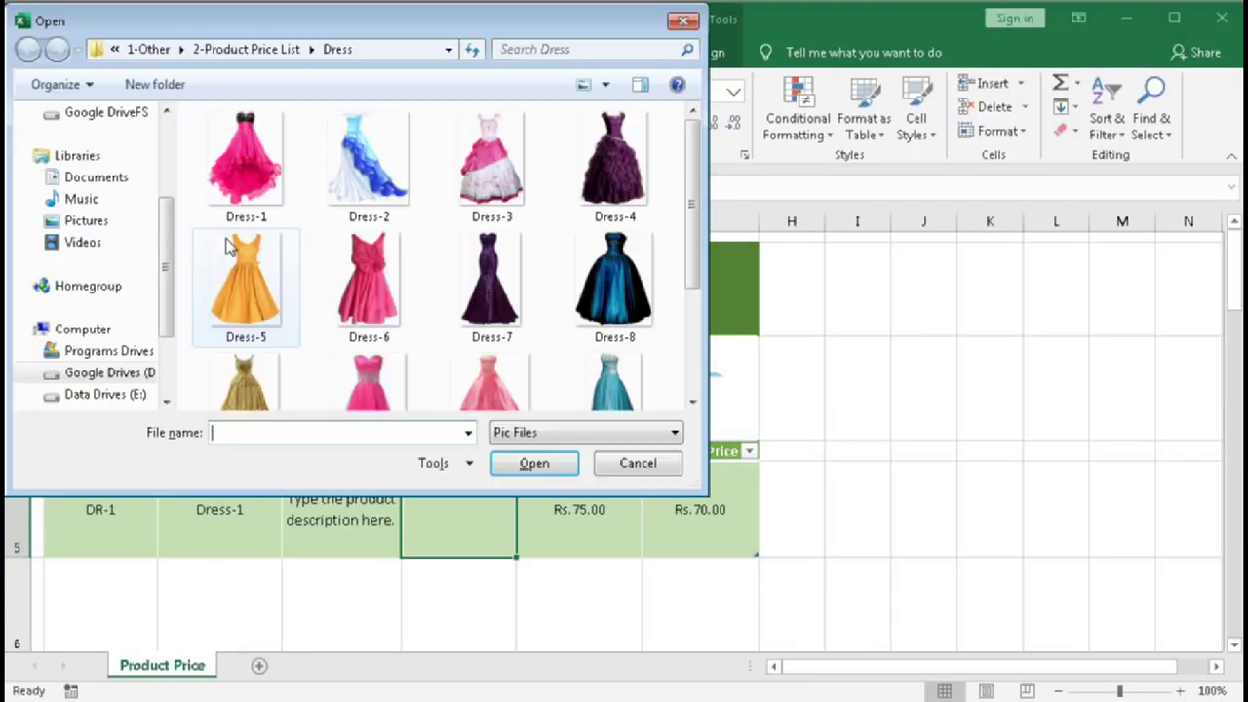
click(246, 176)
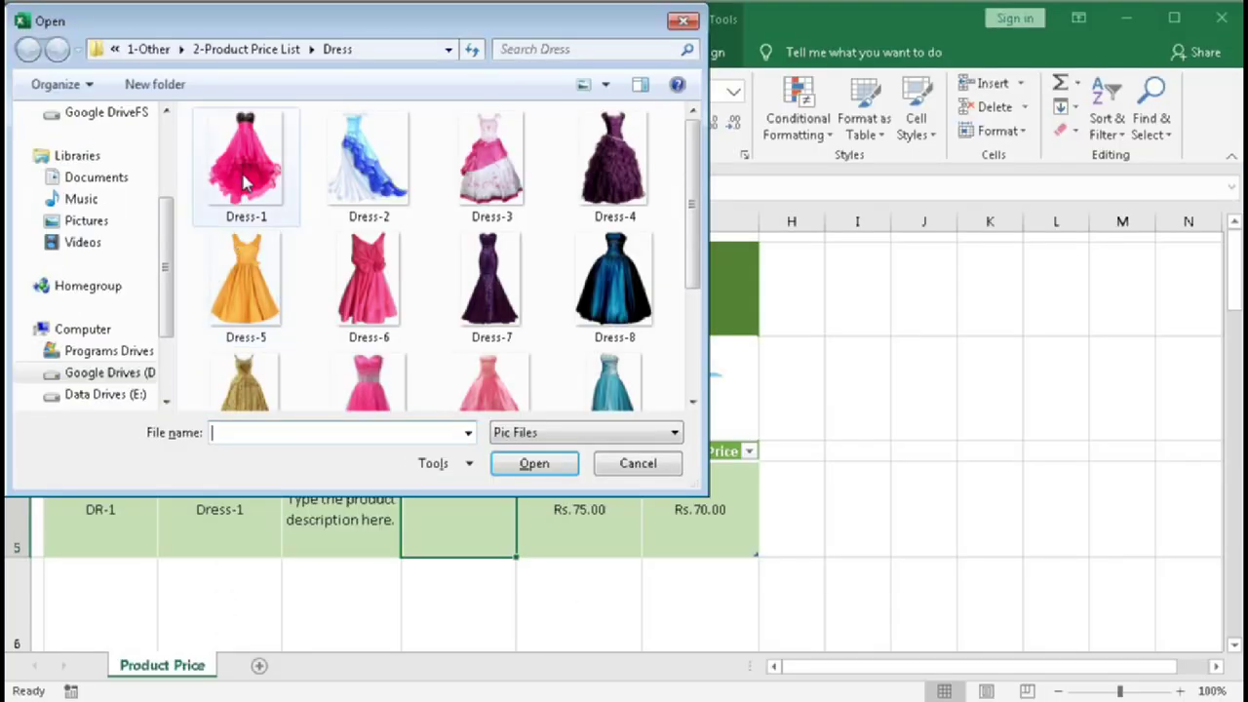
click(516, 463)
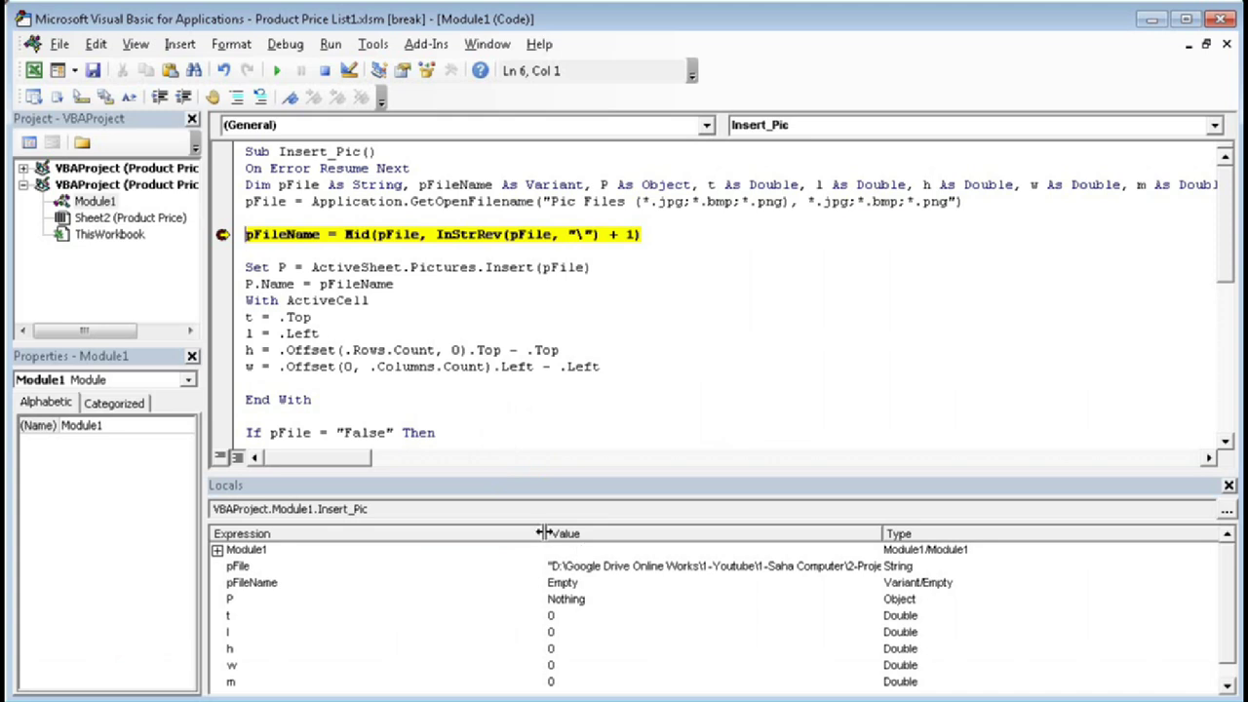
Step: Widen the Locals window's Value column to fit the full pFile path, review the Mid/InStrRev expression, and execute the pFileName line
drag(546, 533, 323, 534)
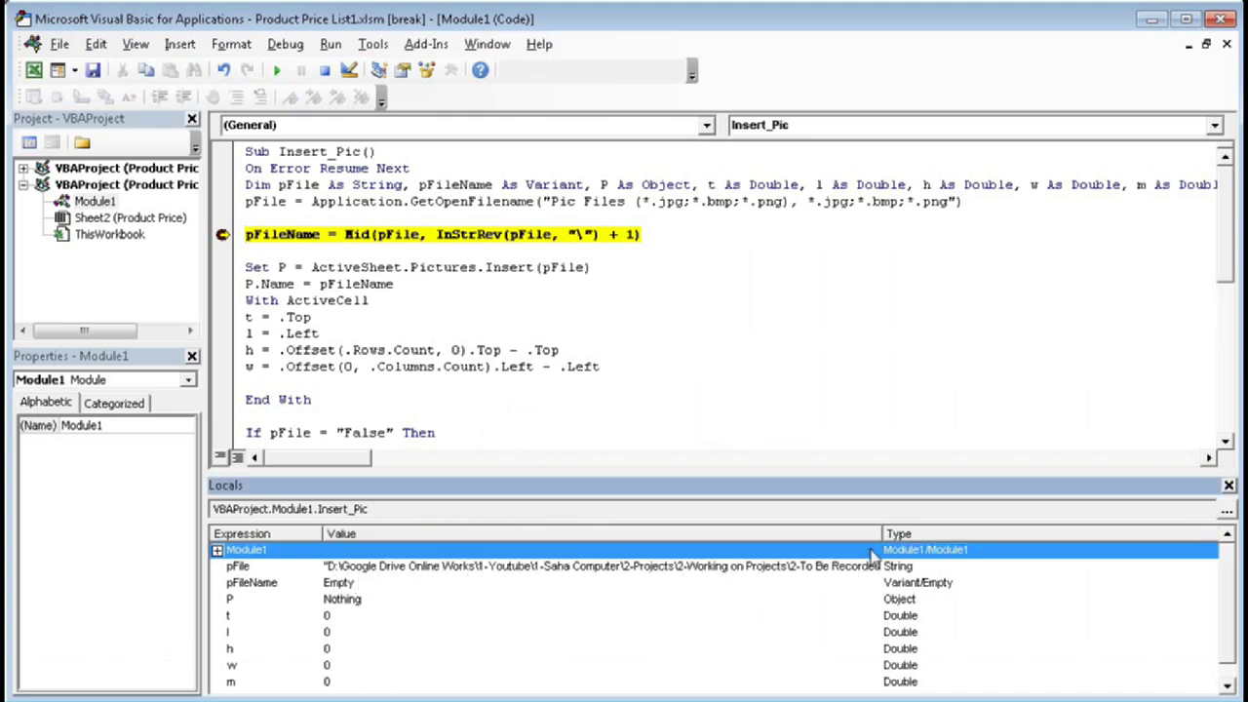
drag(880, 532, 1127, 535)
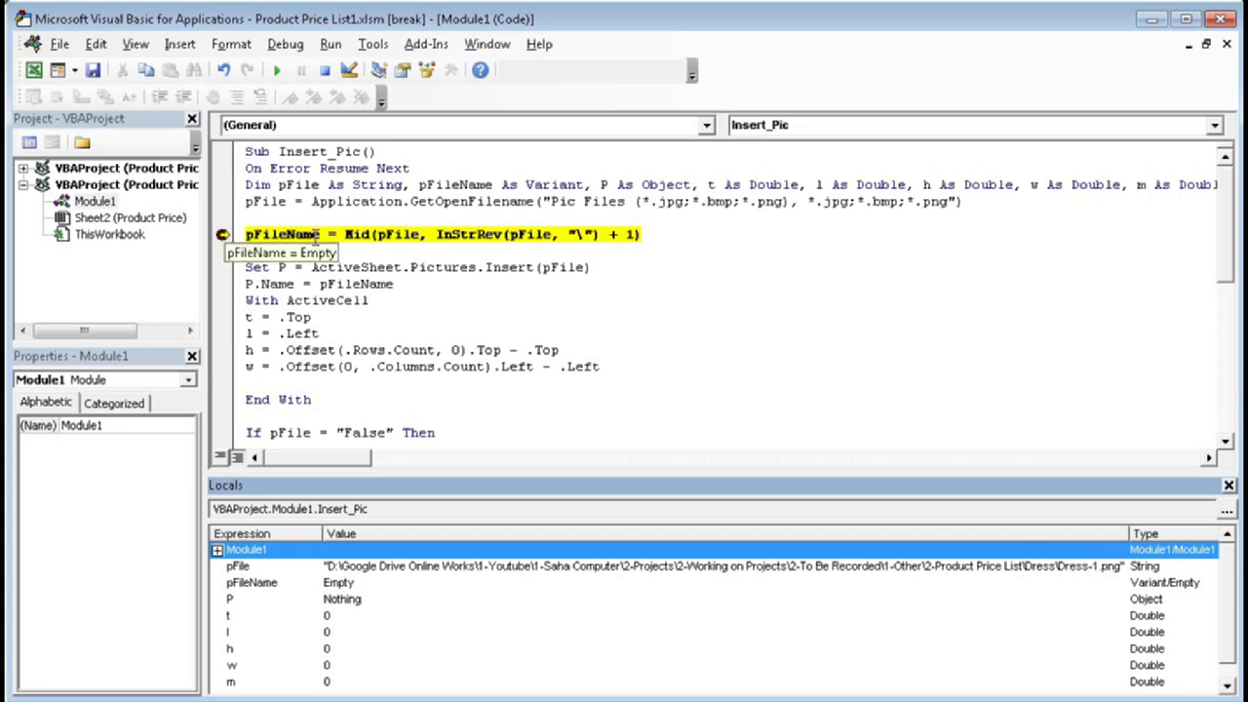
mouse_move(378, 240)
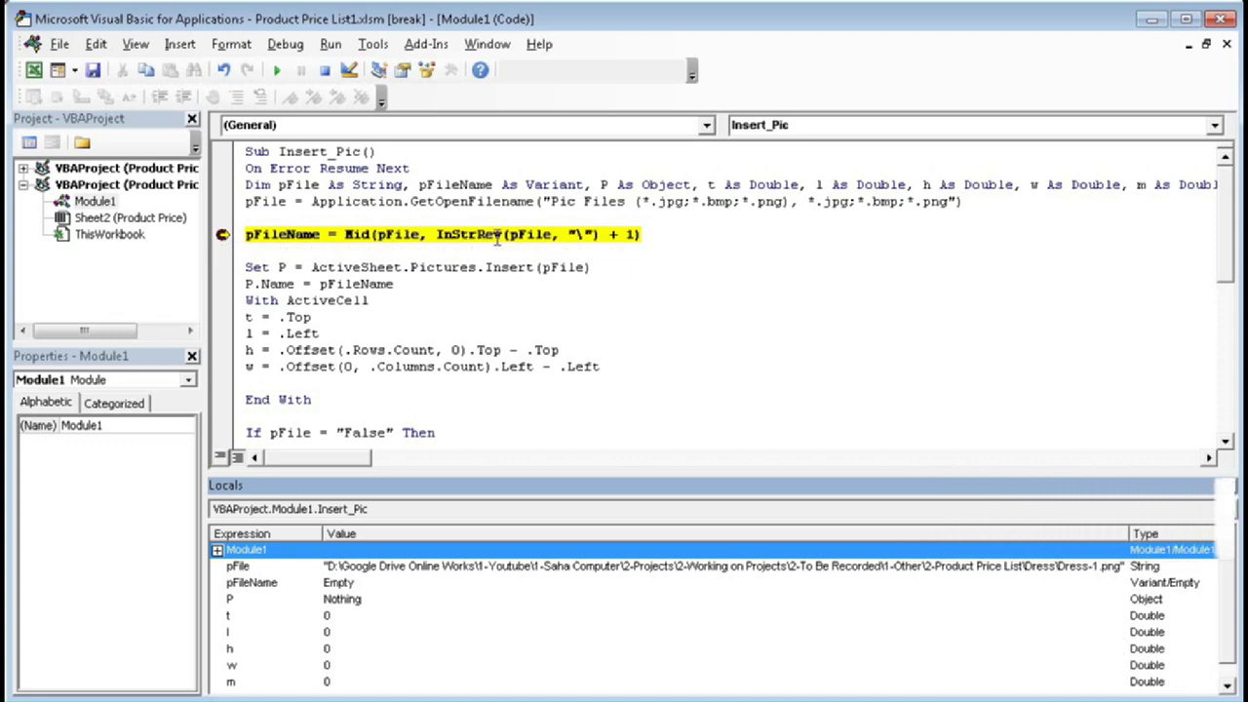
mouse_move(514, 241)
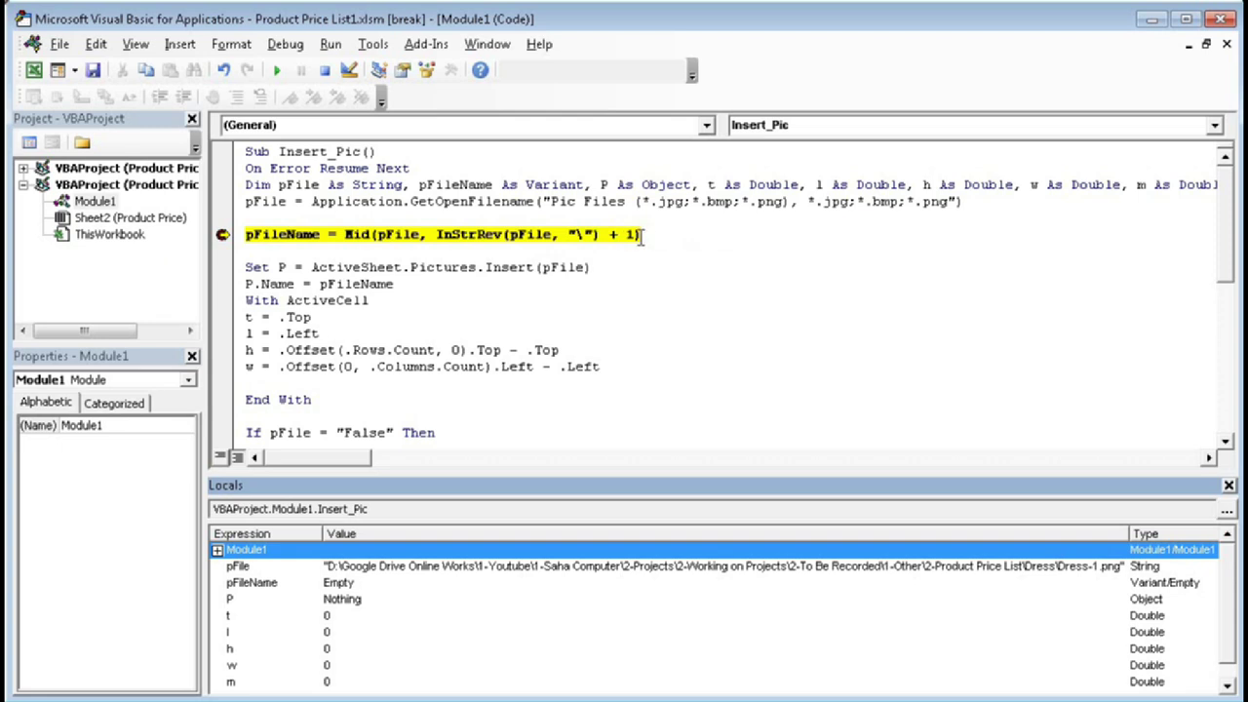
drag(354, 239, 656, 238)
click(499, 238)
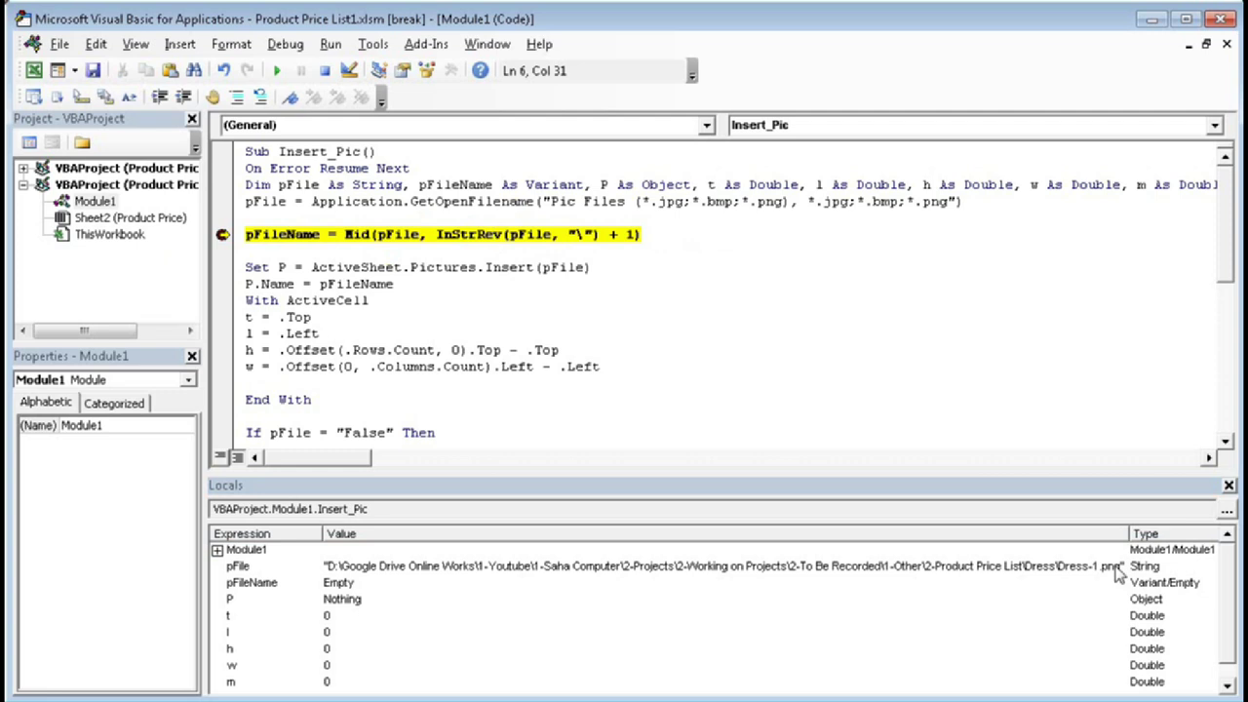
key(F8)
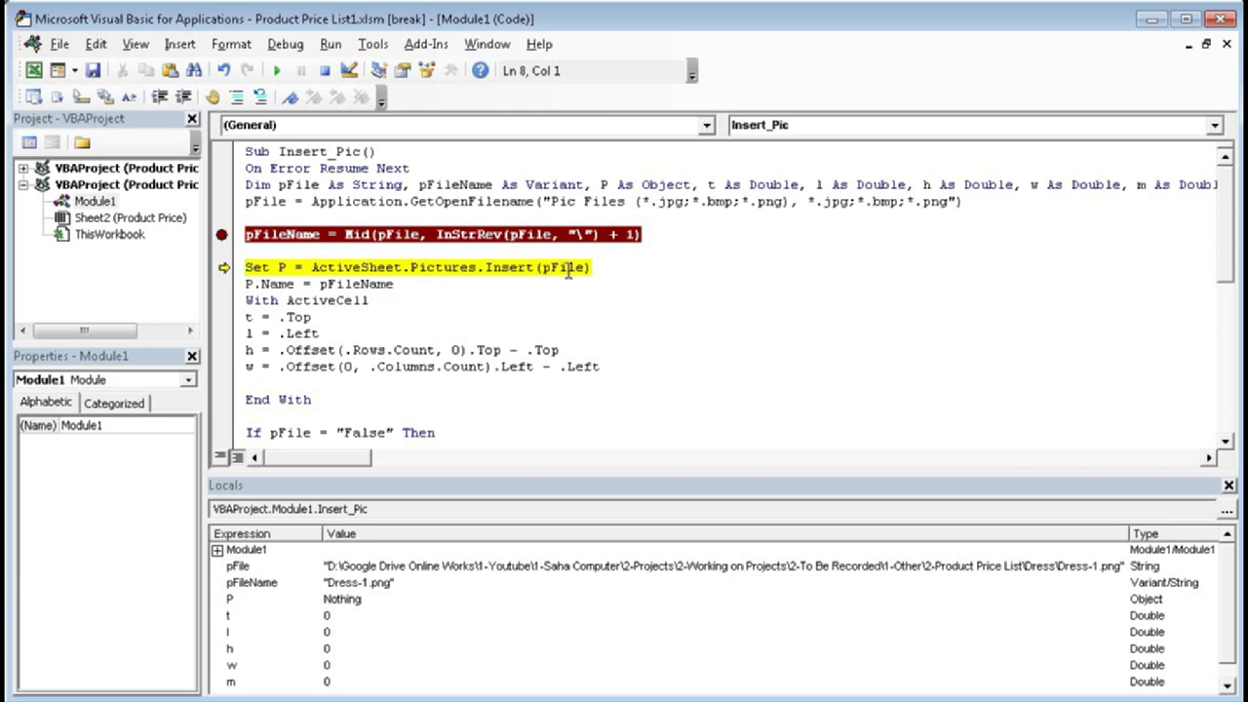
Step: Execute the ActiveSheet.Pictures.Insert line and check the inserted dress picture on the worksheet, returning to the macro code
mouse_move(567, 270)
mouse_move(324, 284)
key(F8)
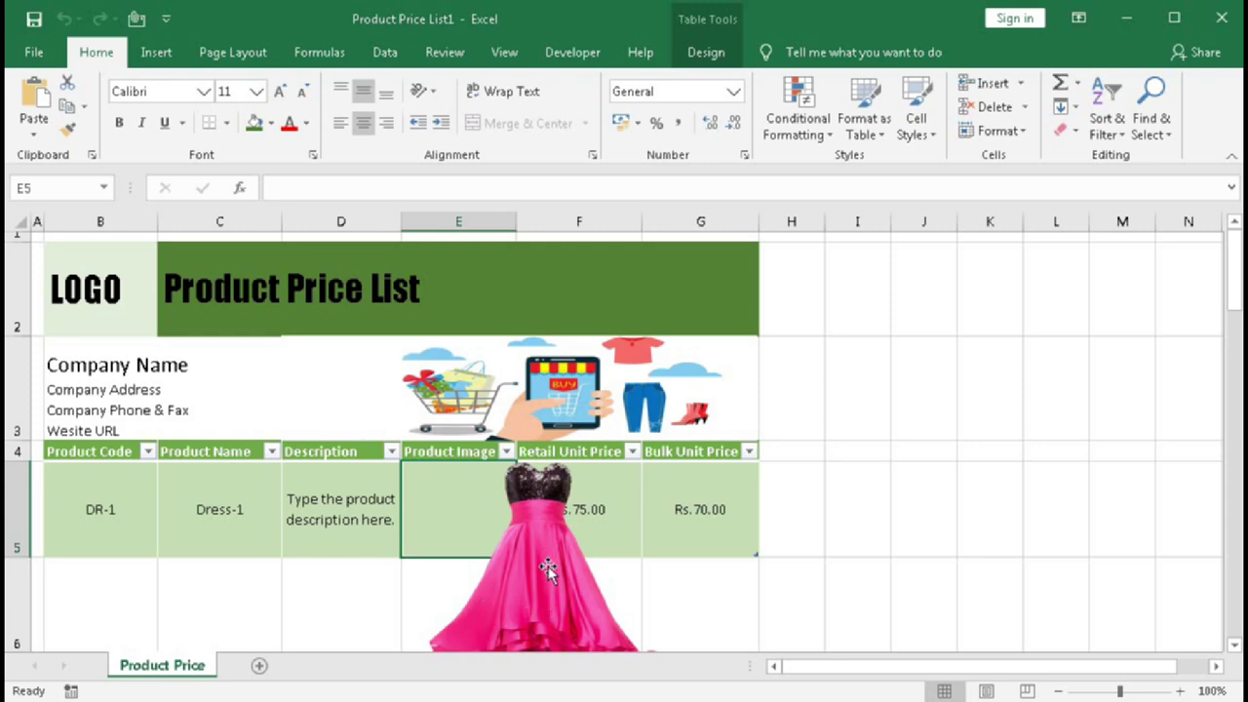
key(alt+F11)
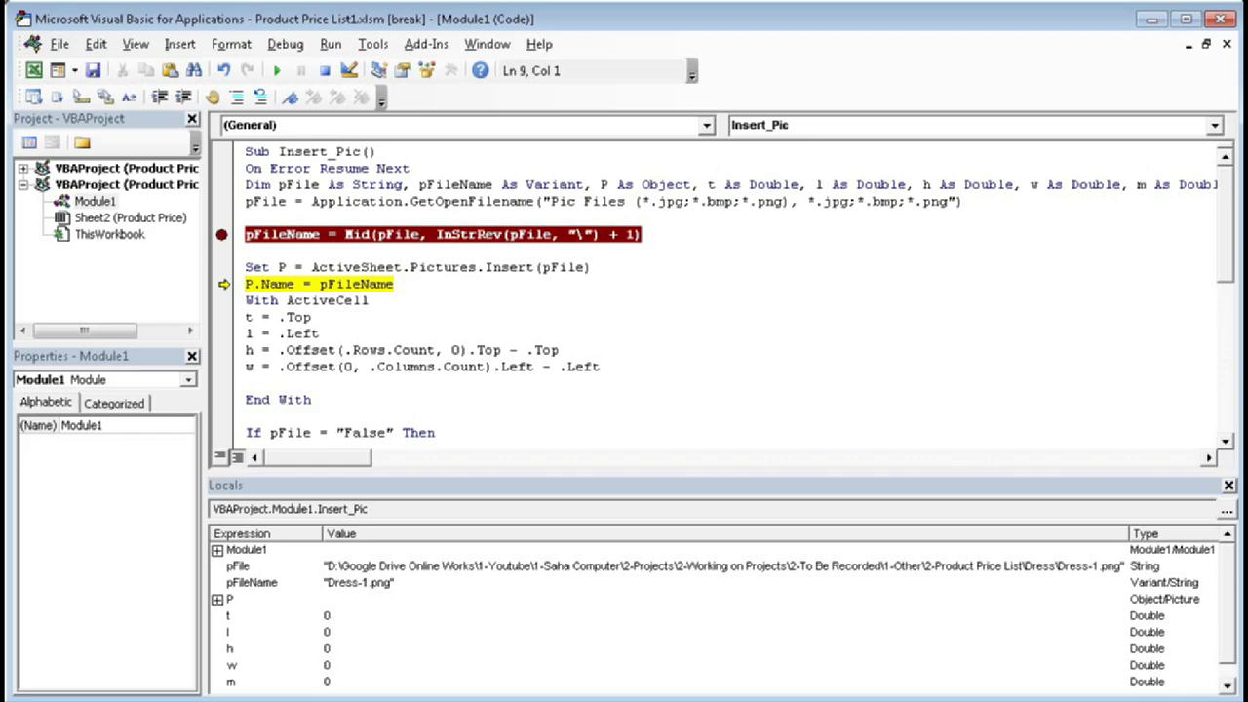
key(alt+F11)
key(alt+F11)
Step: Examine how the h line derives the cell height from the Offset row's Top minus the active cell's Top
mouse_move(301, 353)
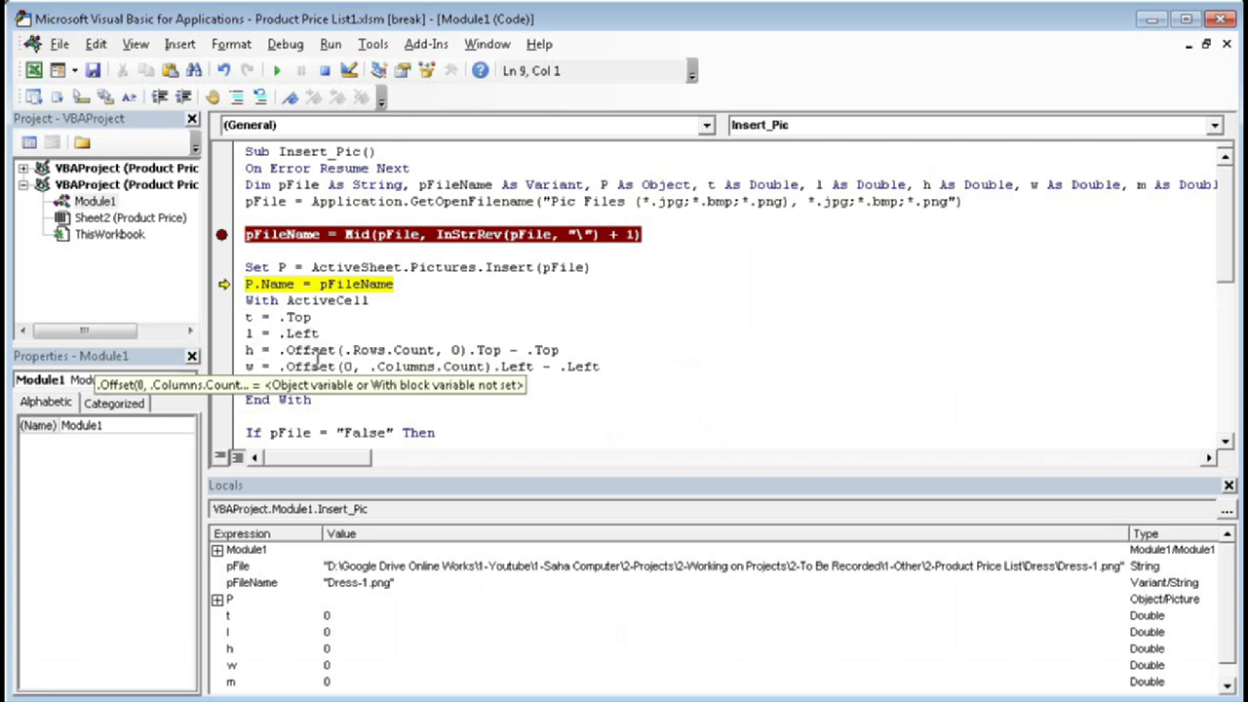
mouse_move(353, 357)
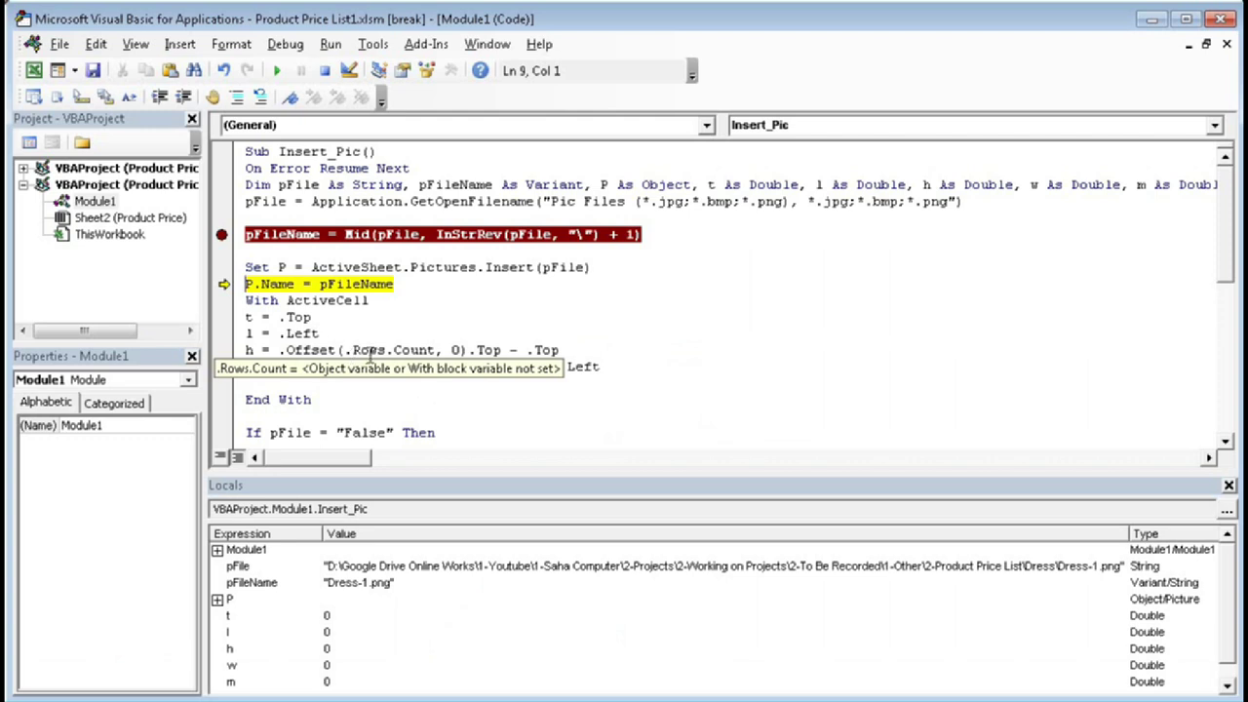
mouse_move(473, 351)
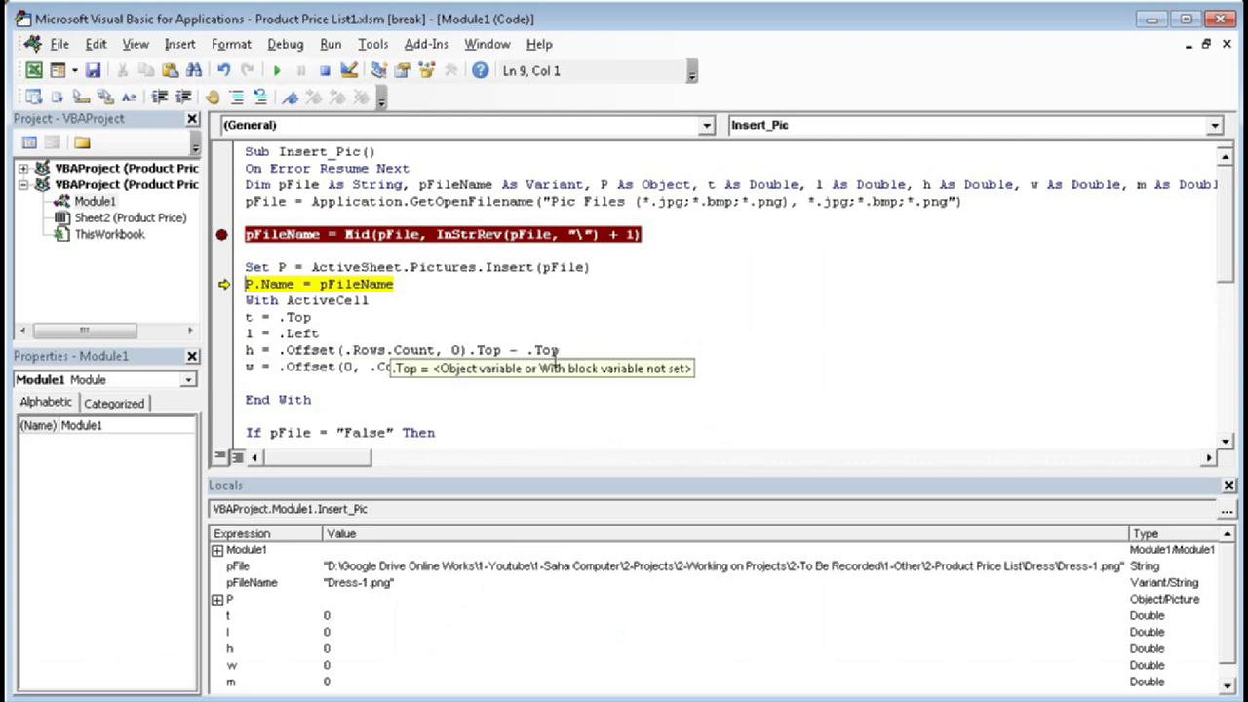
click(348, 369)
drag(280, 350, 503, 351)
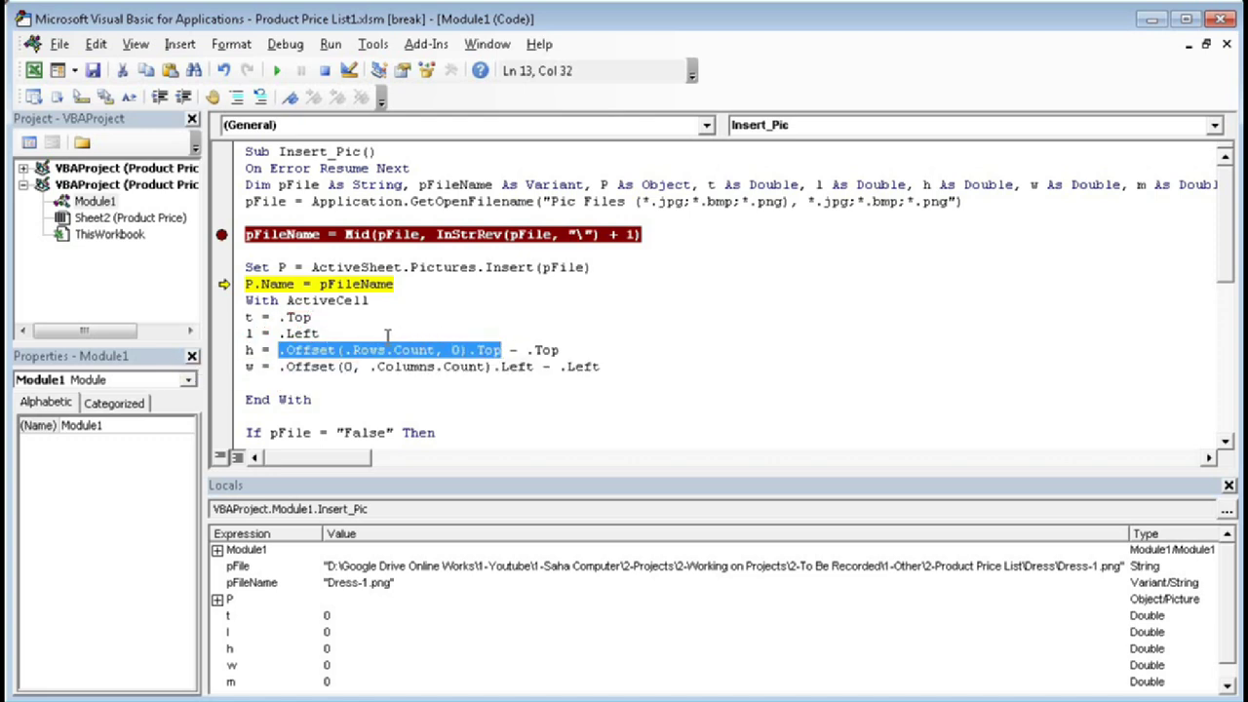
mouse_move(387, 356)
mouse_move(532, 354)
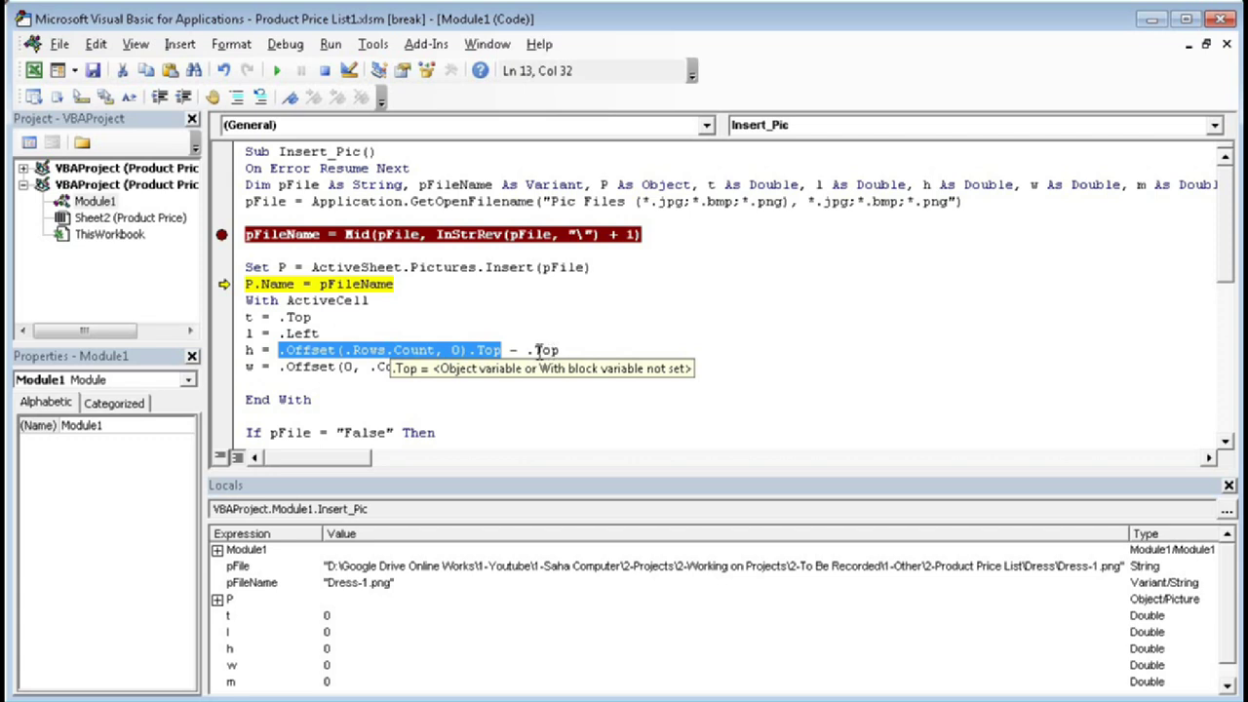
mouse_move(311, 356)
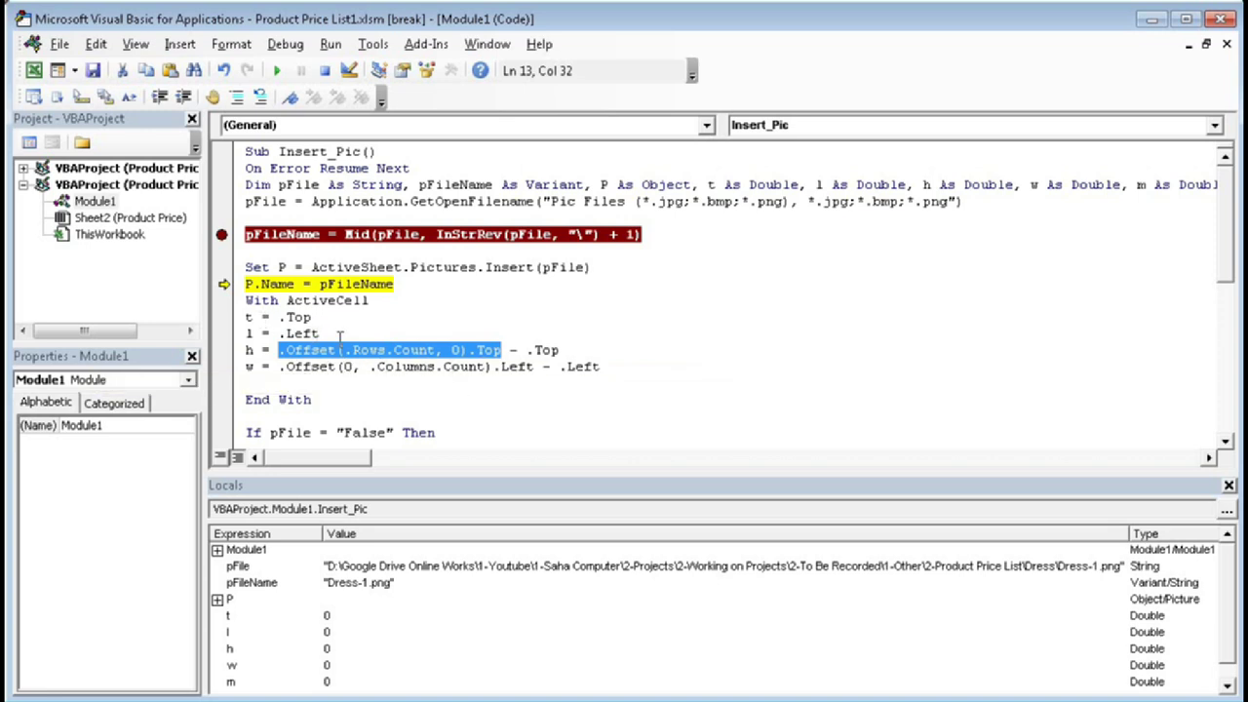
Step: Step through the P.Name line and the ActiveCell assignments of t, l, h and w, following their values in the Locals window
key(F8)
key(F8)
key(F8)
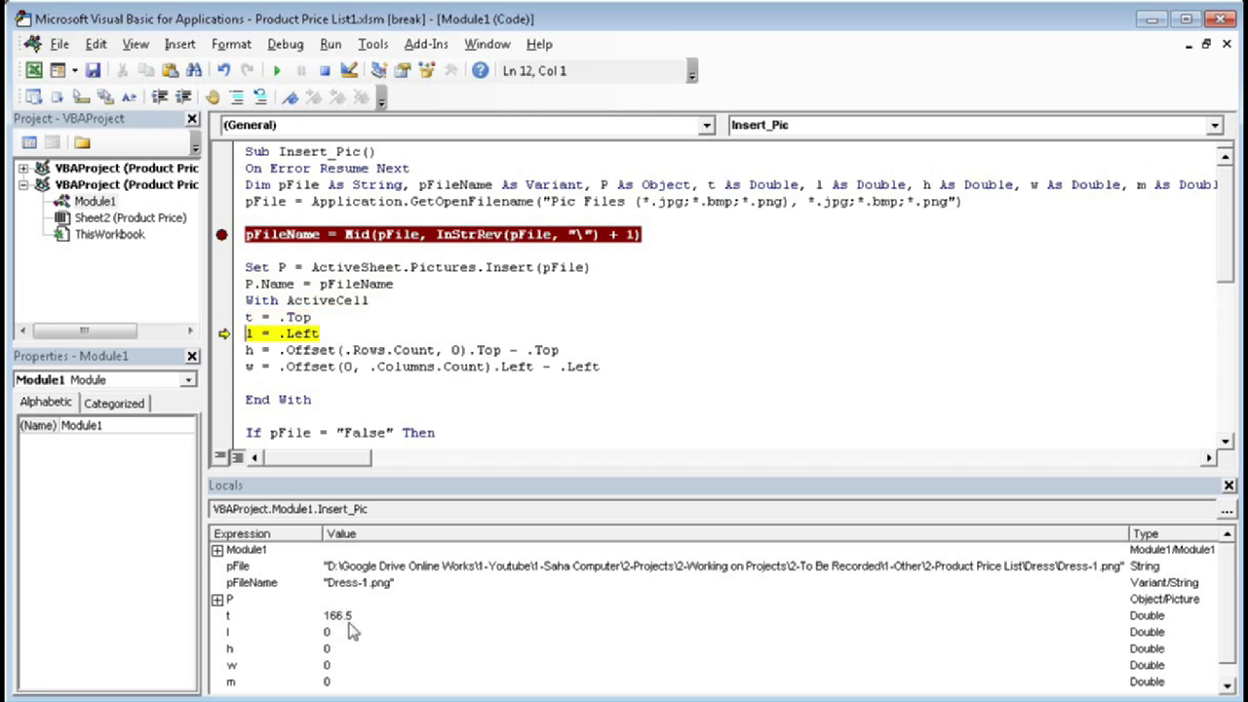
key(F8)
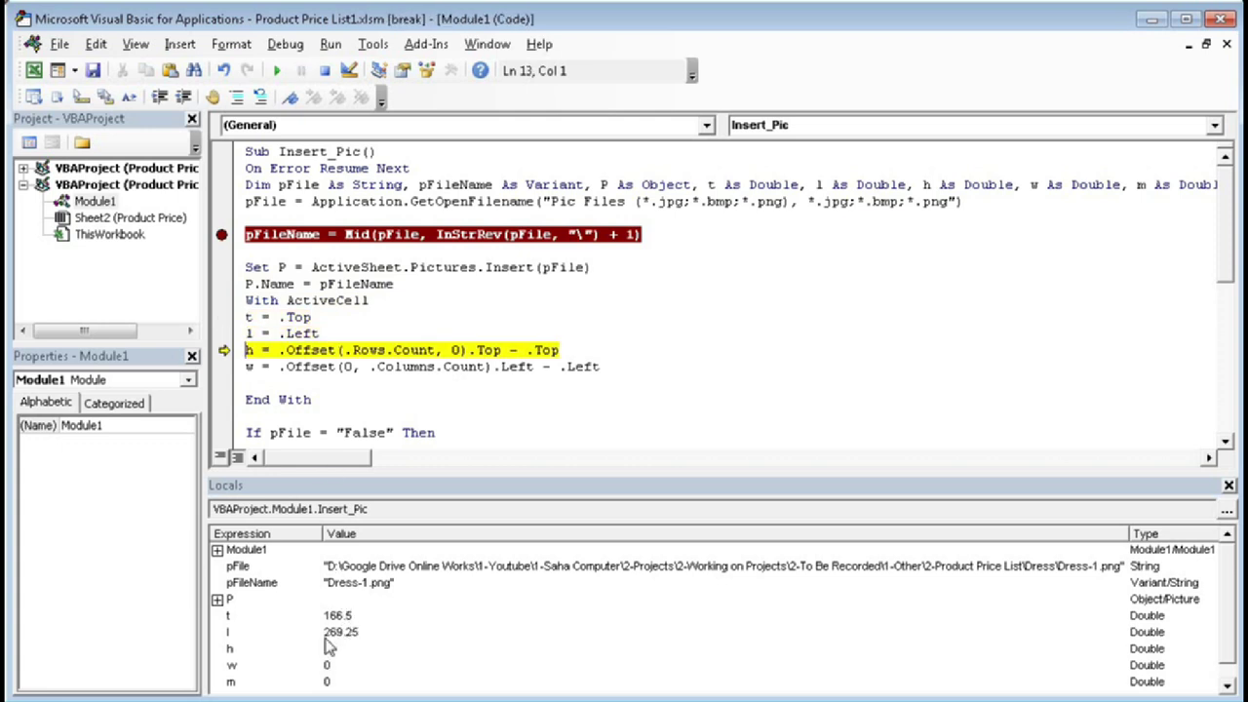
key(F8)
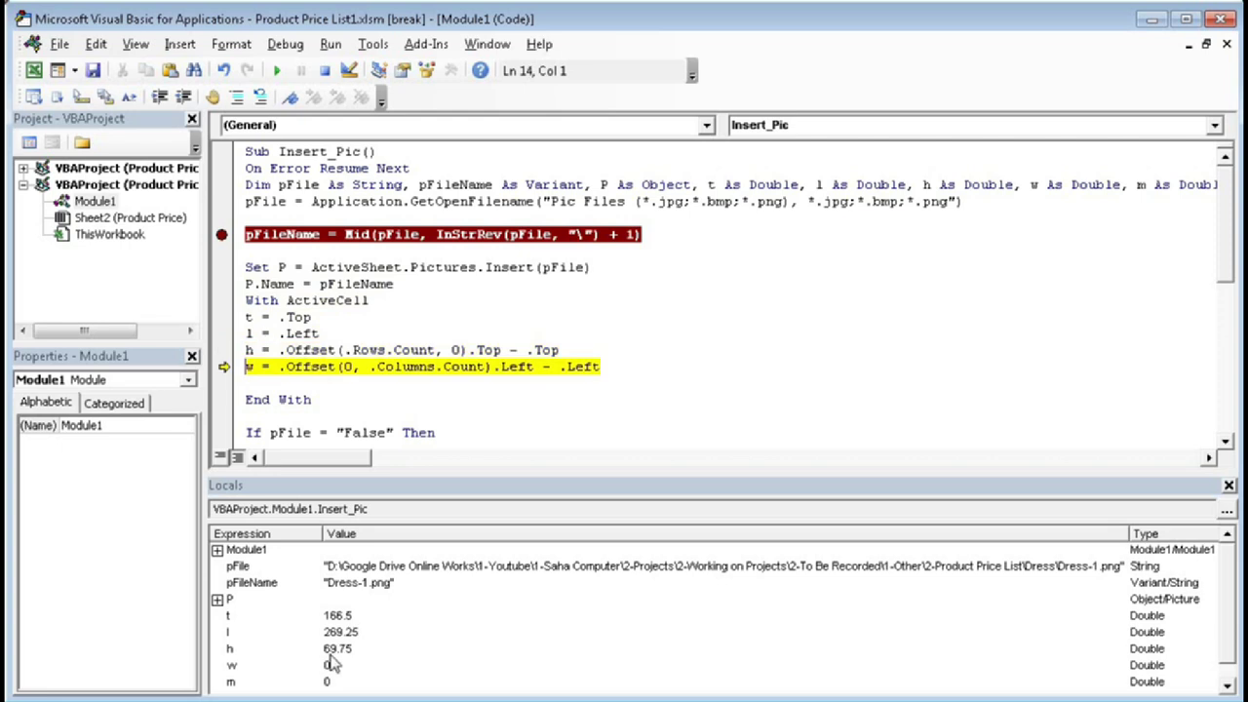
key(F8)
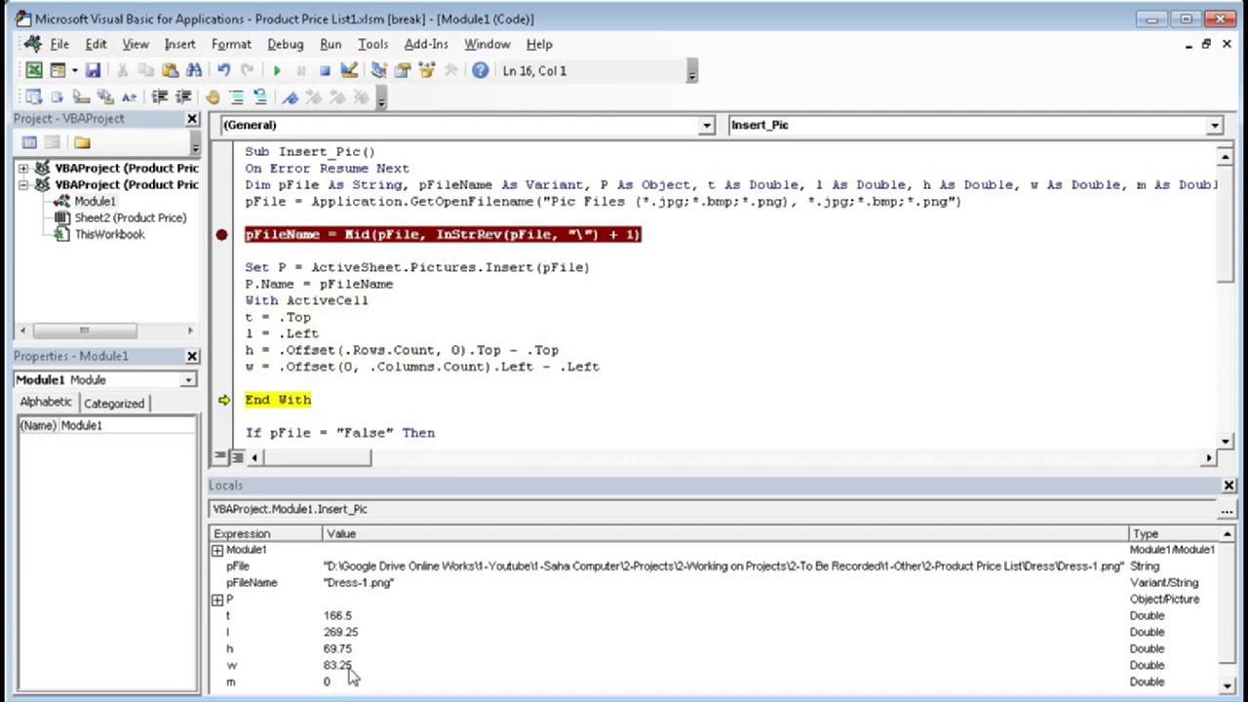
Step: Examine the active cell's position and size assignments, the pFile = "False" exit check, and the picture placement lines ending Insert_Pic
scroll(428, 388, down, 2)
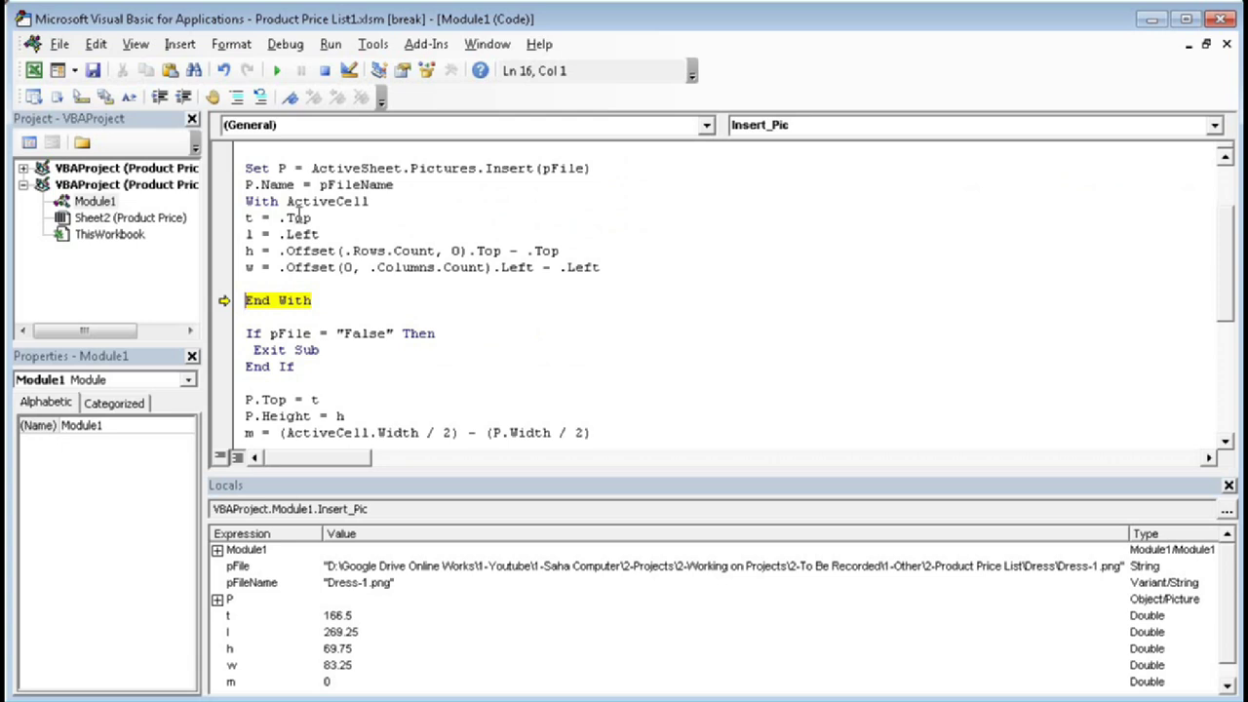
mouse_move(297, 218)
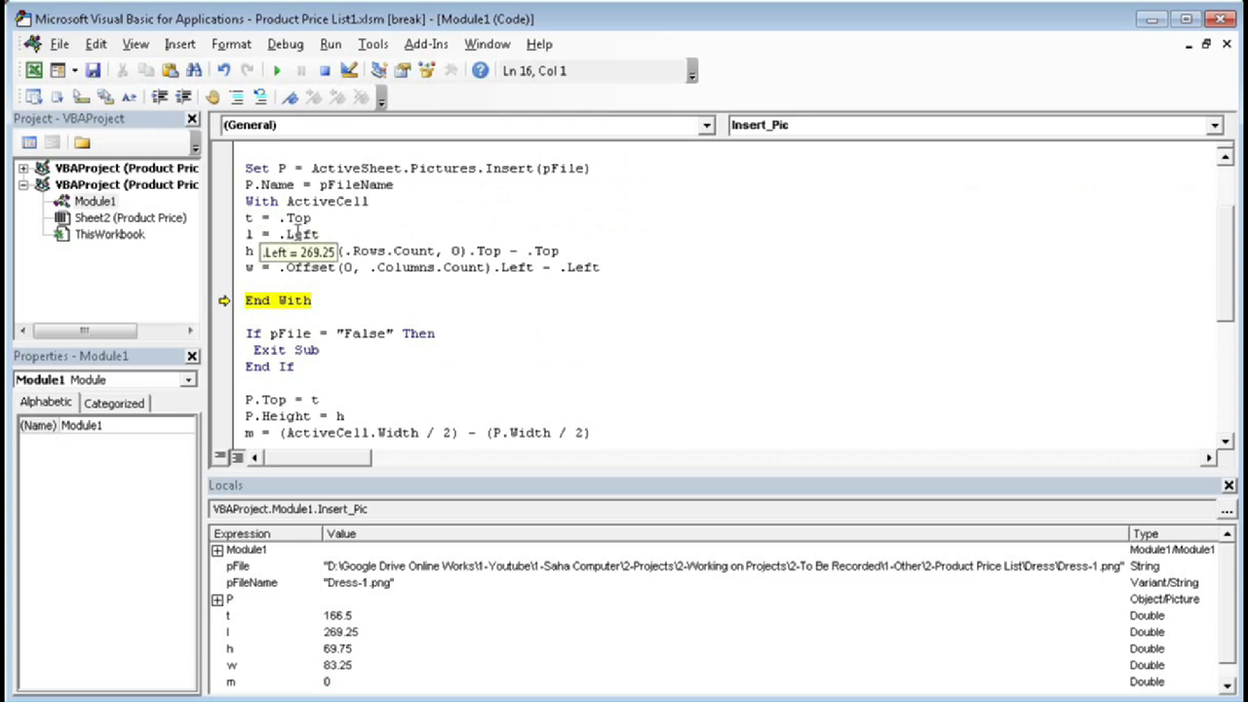
mouse_move(292, 271)
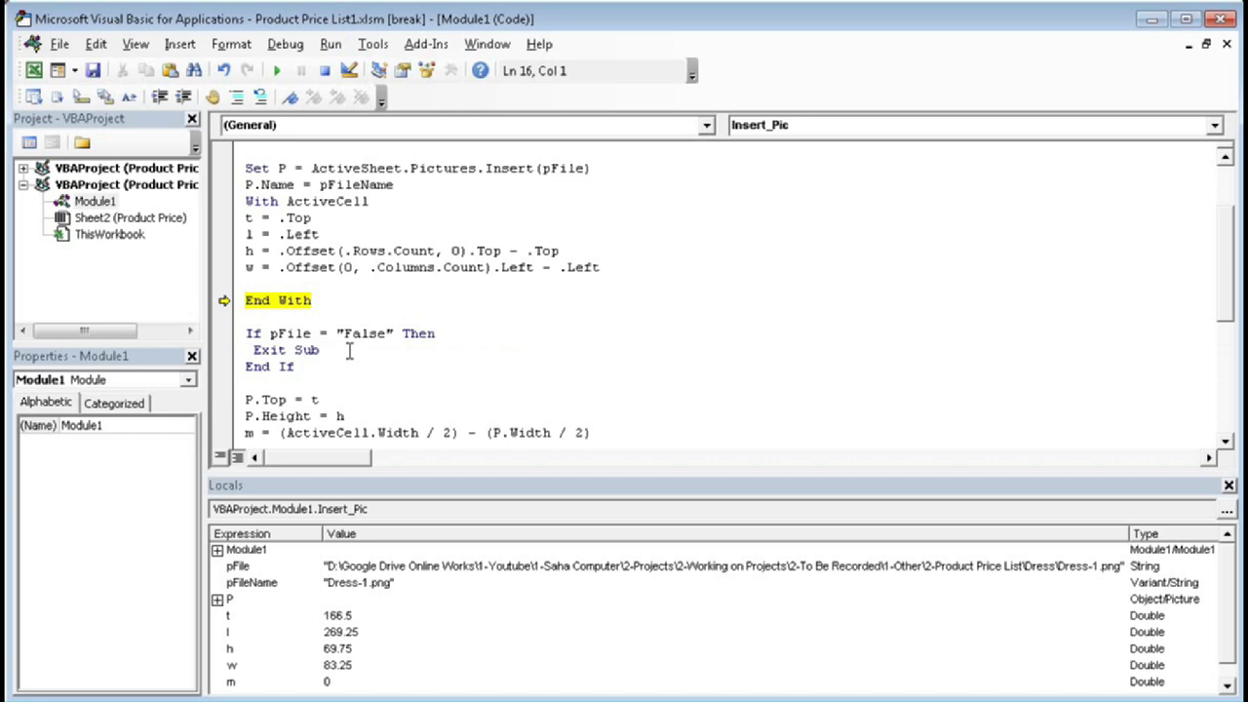
click(1226, 442)
click(1226, 442)
click(1226, 442)
click(1226, 442)
click(1226, 441)
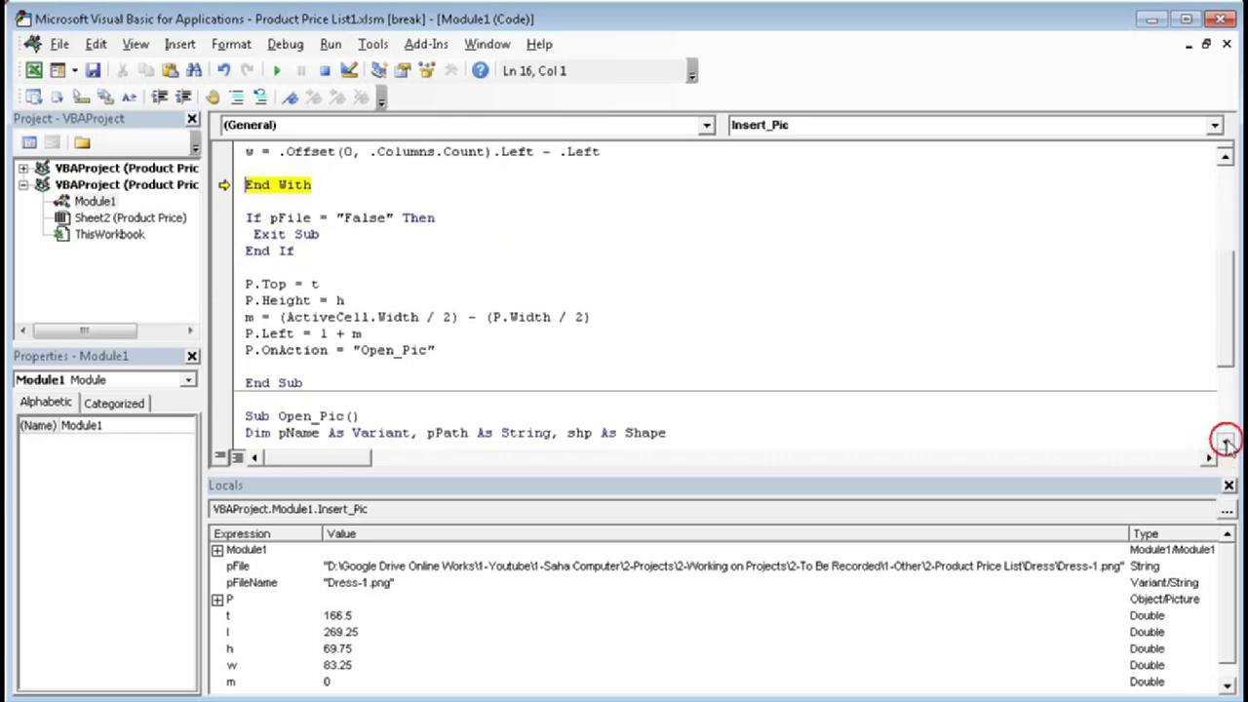
click(1226, 442)
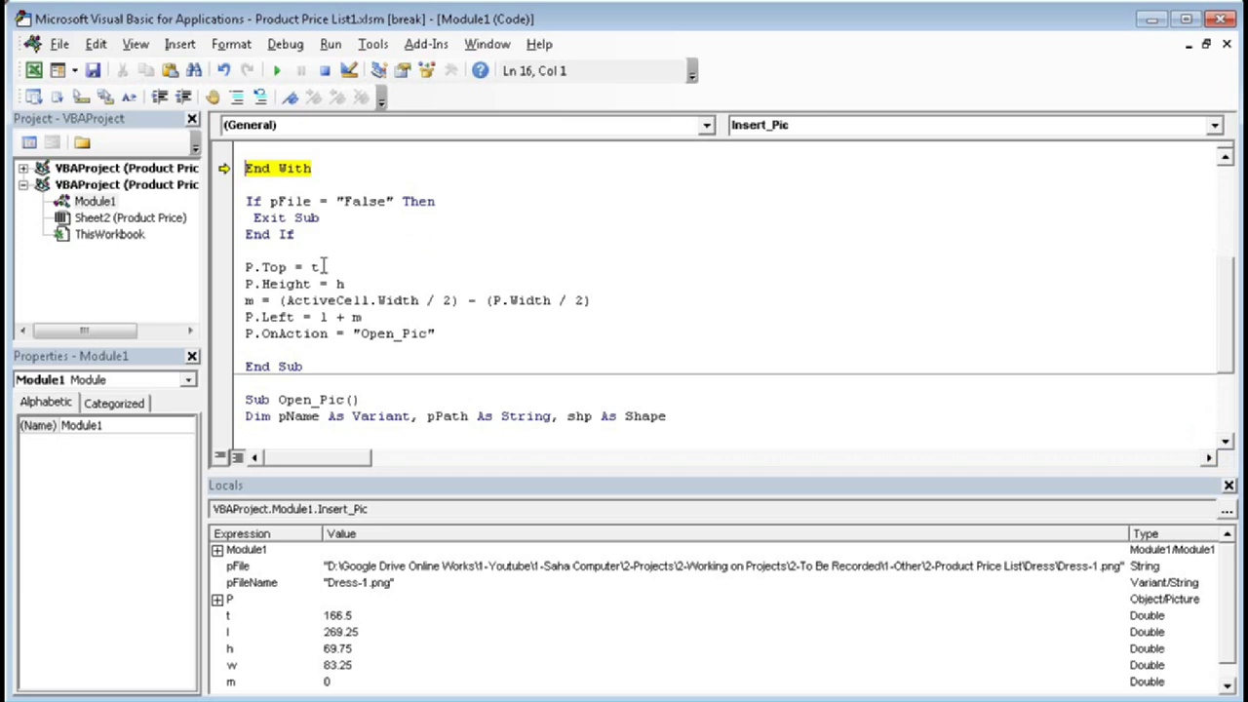
Step: Step past the pFile check, execute P.Top = t and P.Height = h, and check the picture on the worksheet
key(F8)
key(F8)
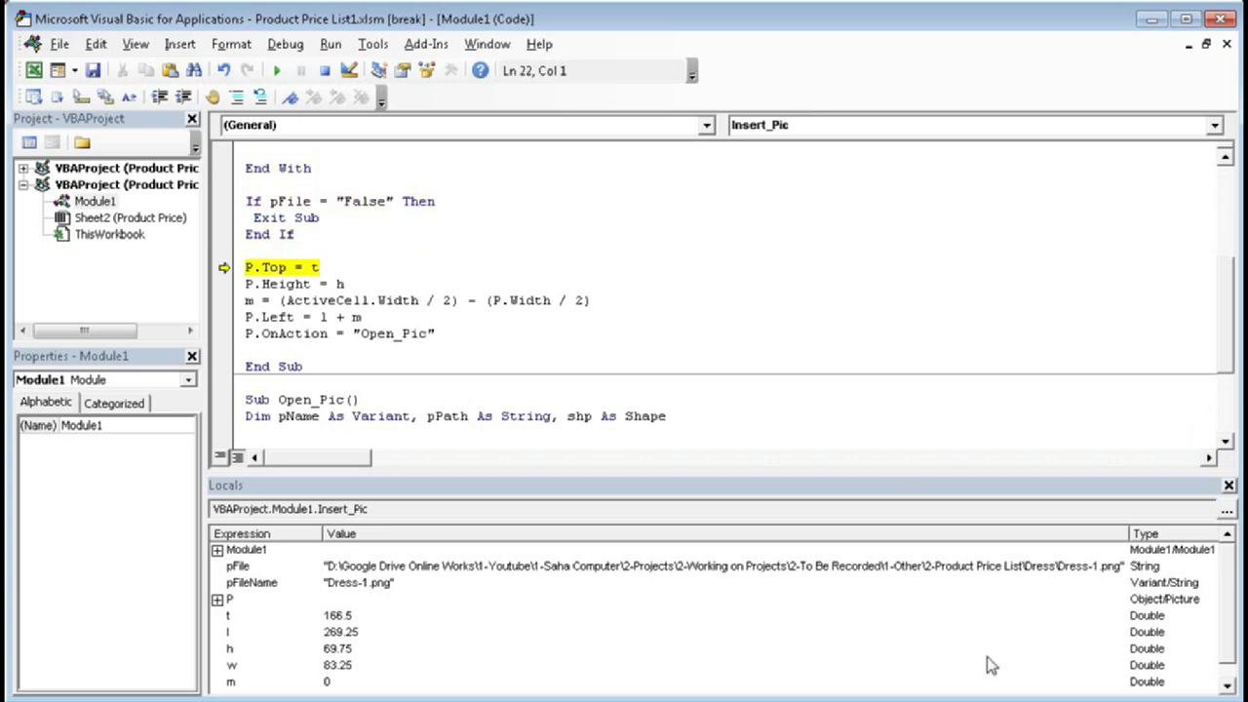
key(alt+F11)
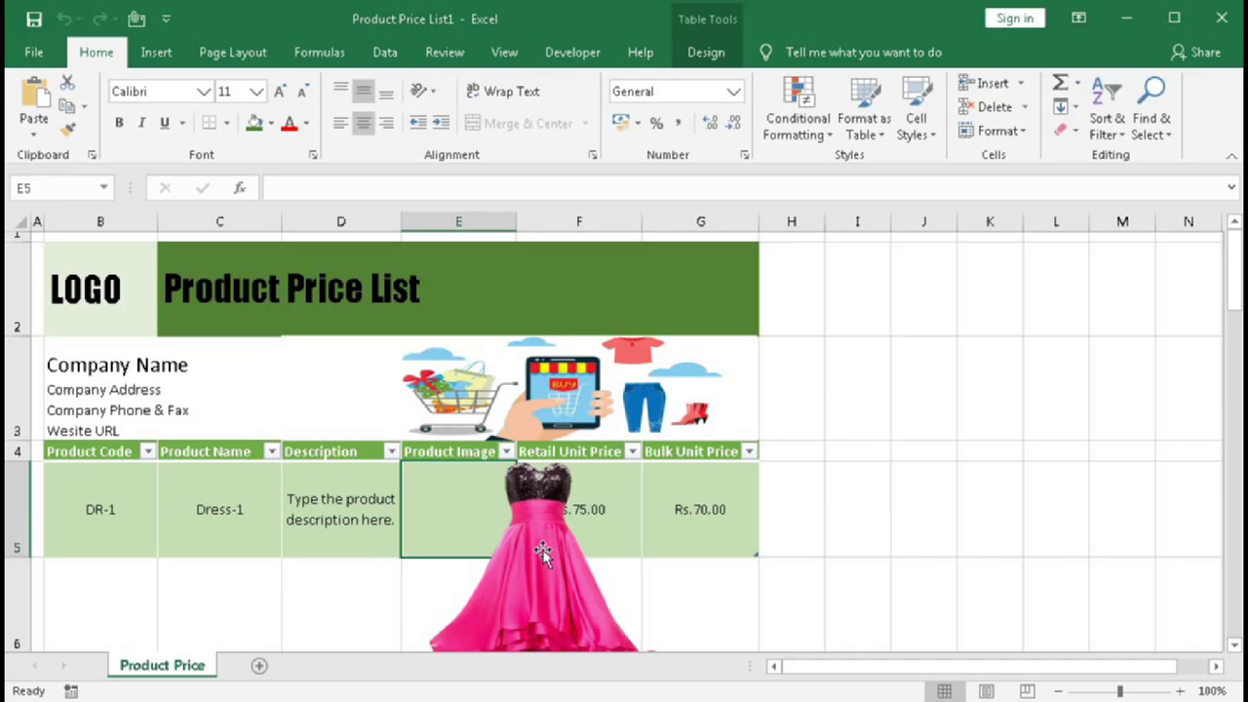
key(alt+F11)
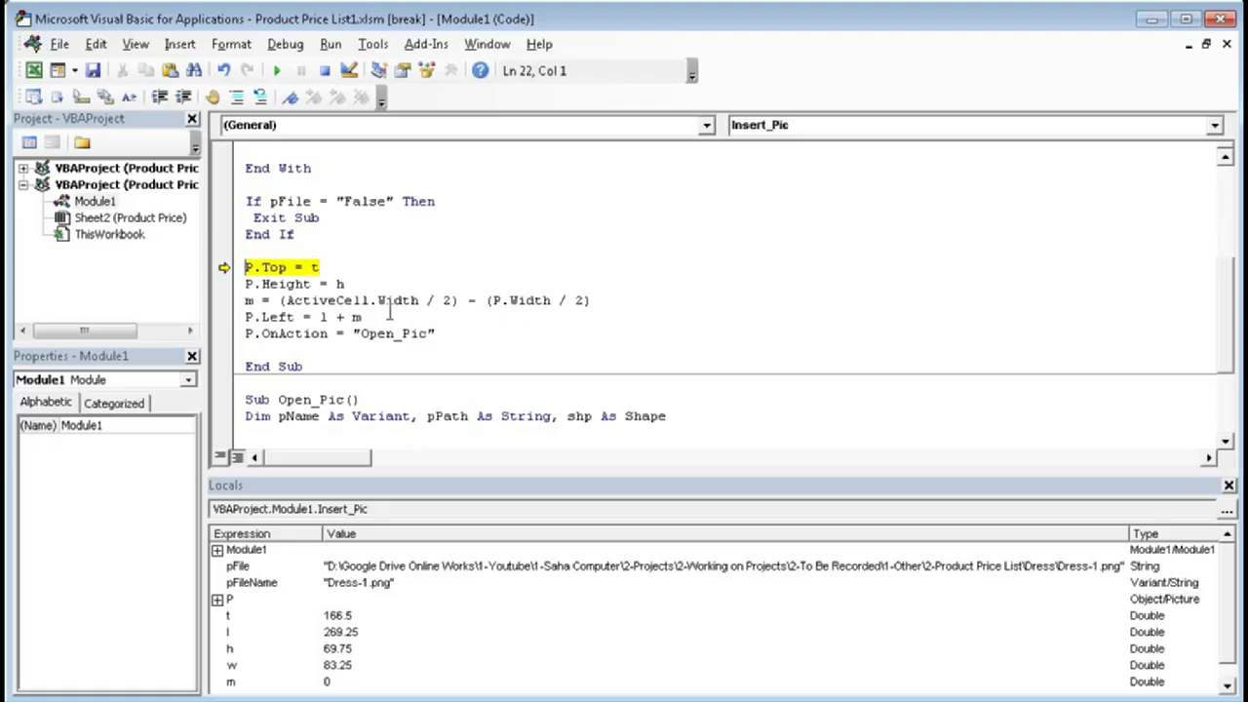
key(F8)
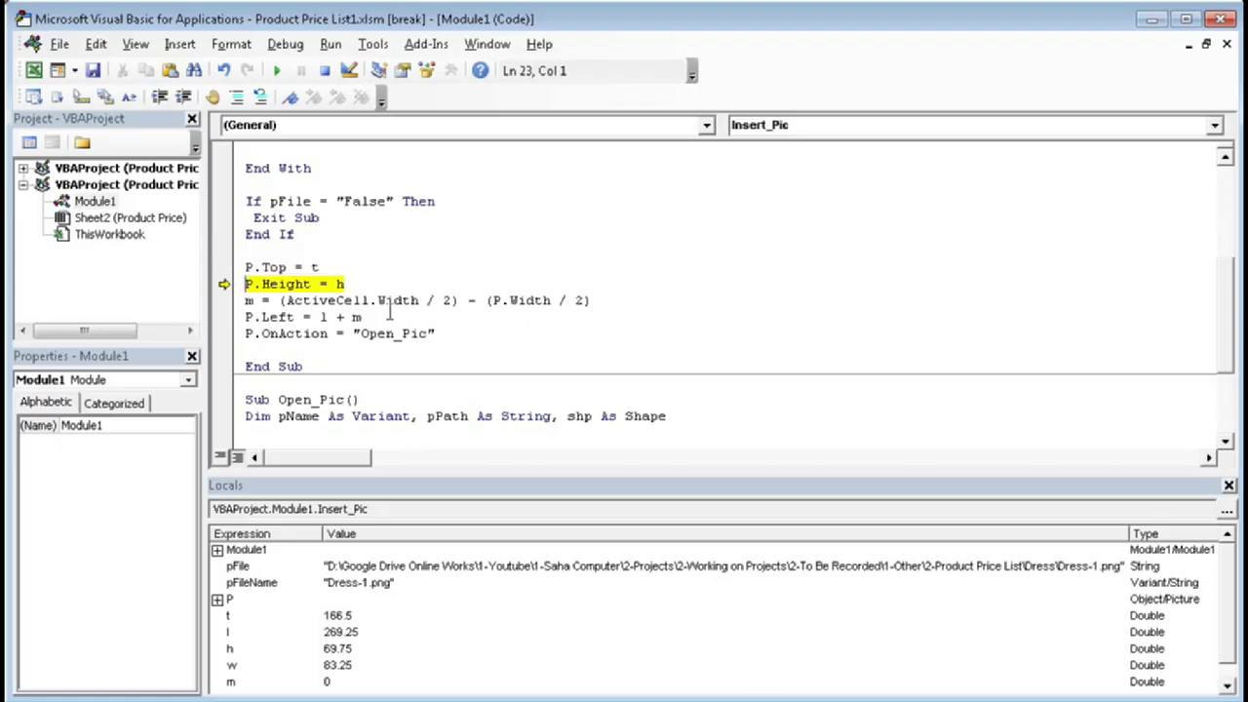
key(F8)
key(alt+F11)
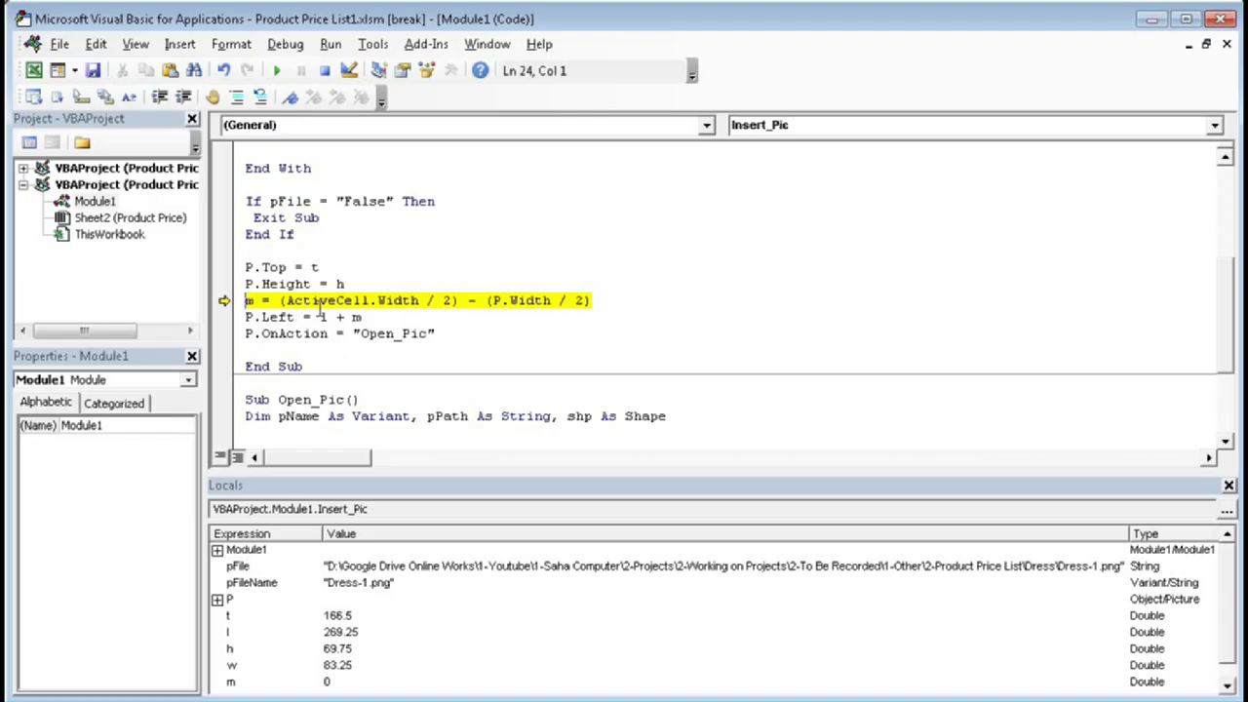
Step: Execute the m calculation and P.Left = l + m to center the dress picture in E5, and view it on the worksheet
mouse_move(374, 306)
key(F8)
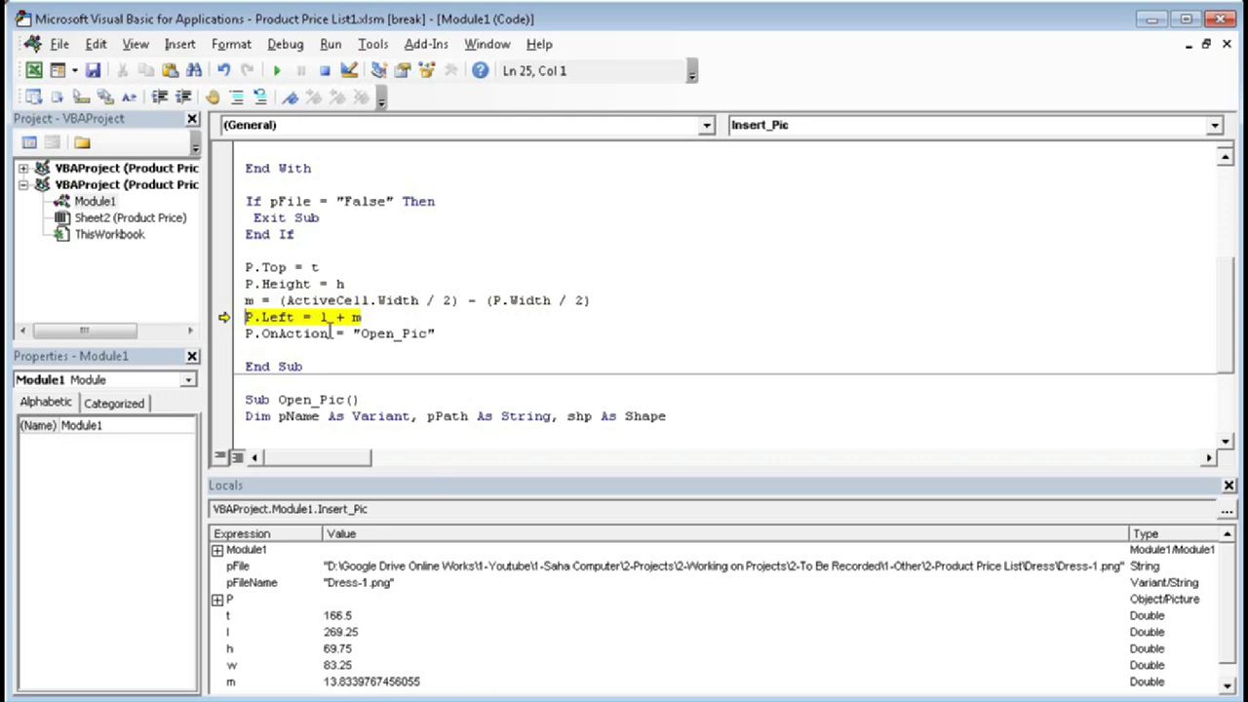
mouse_move(325, 323)
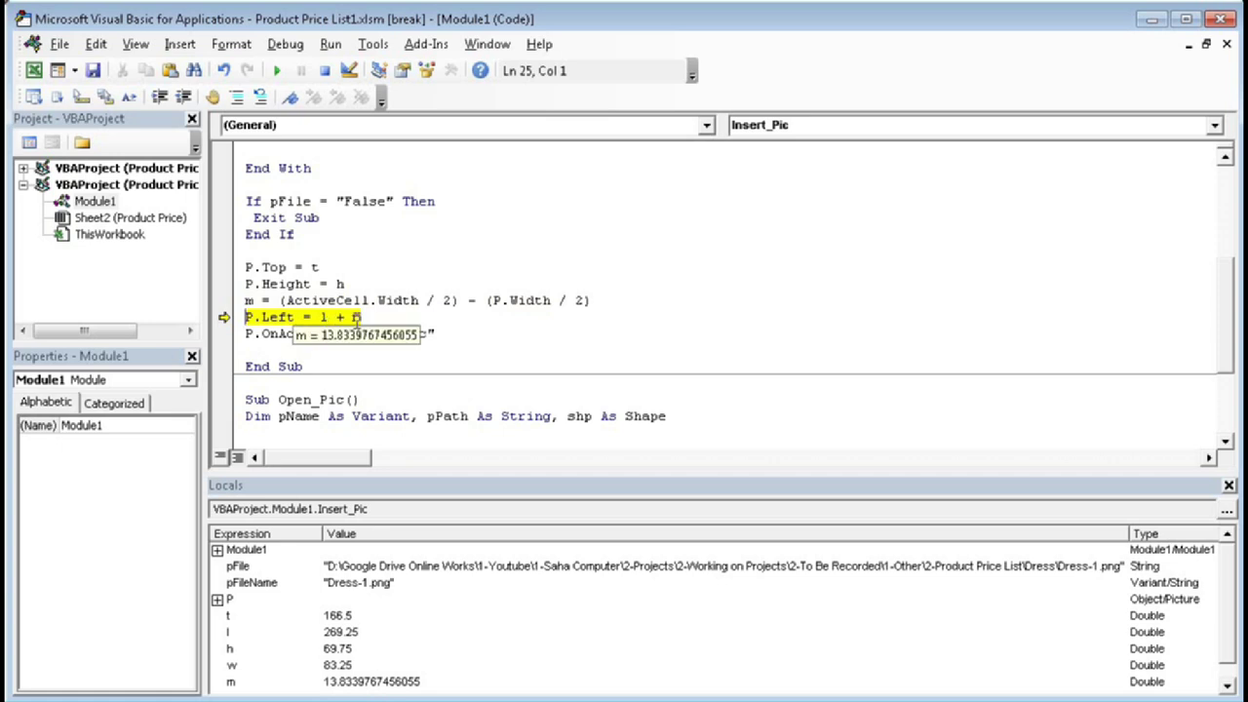
key(F8)
key(alt+F11)
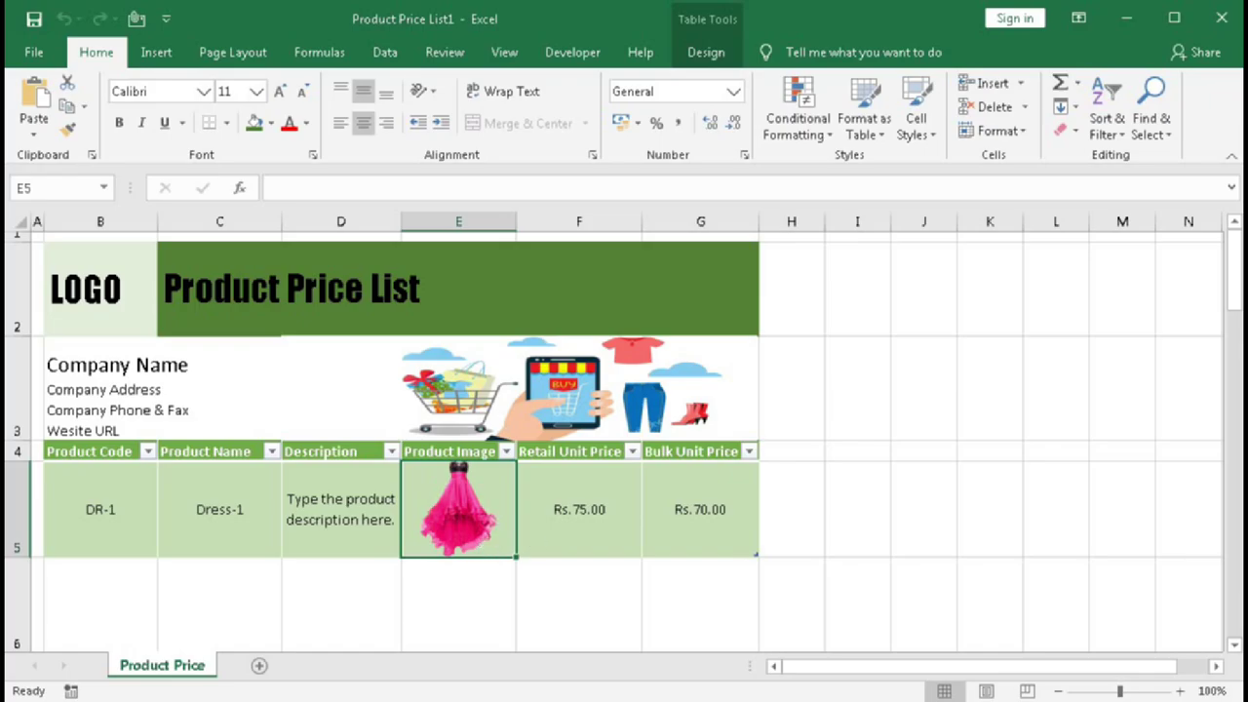
Step: Execute P.OnAction = "Open_Pic", check the dress picture on the worksheet, and finish stepping through Insert_Pic
key(alt+F11)
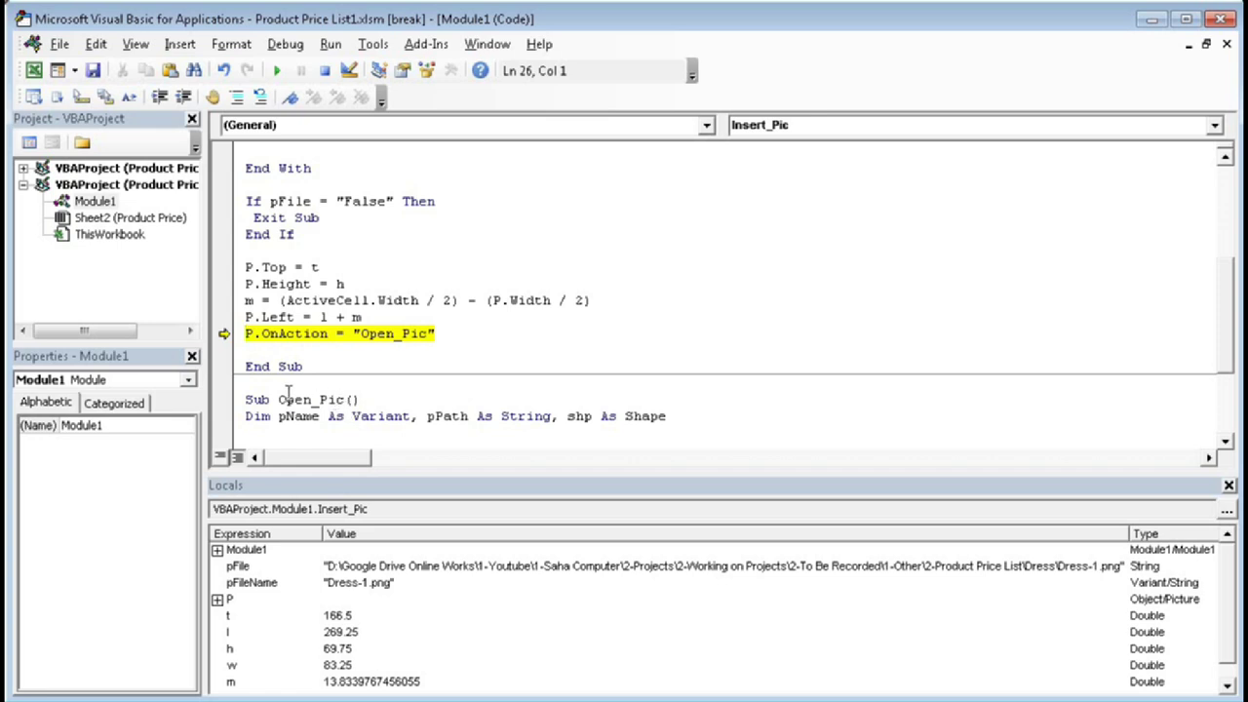
scroll(289, 394, down, 1)
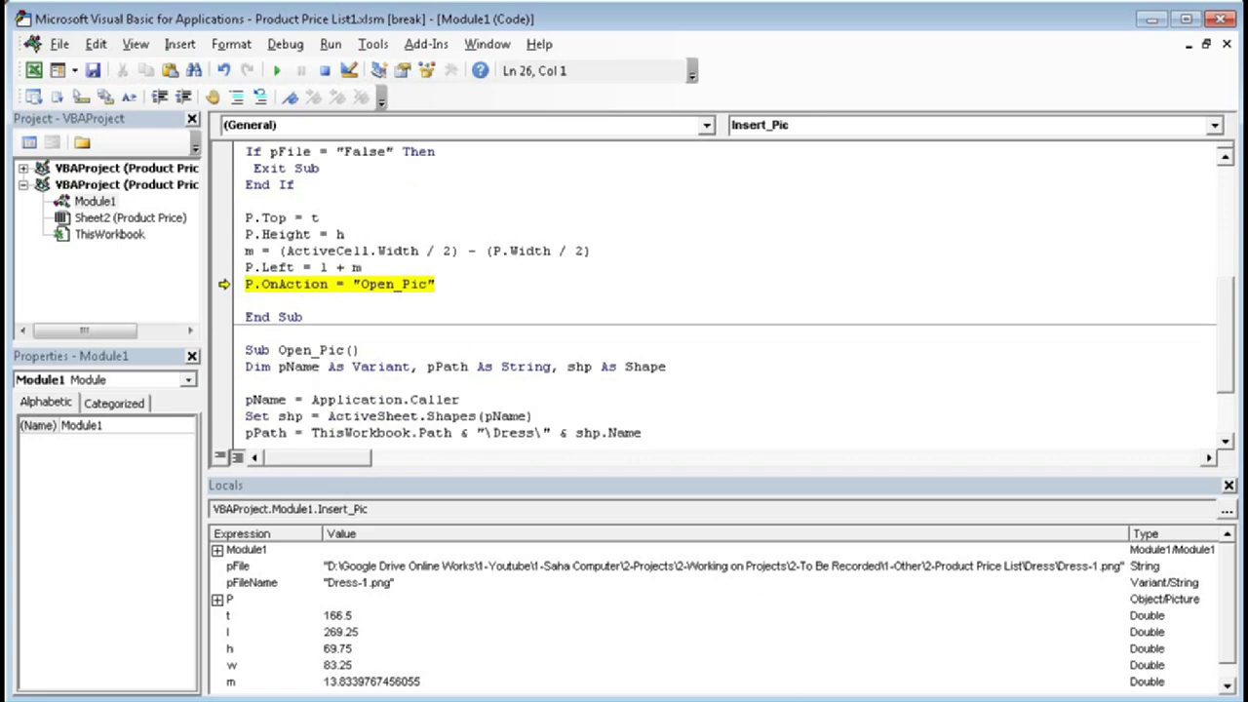
click(786, 701)
key(F8)
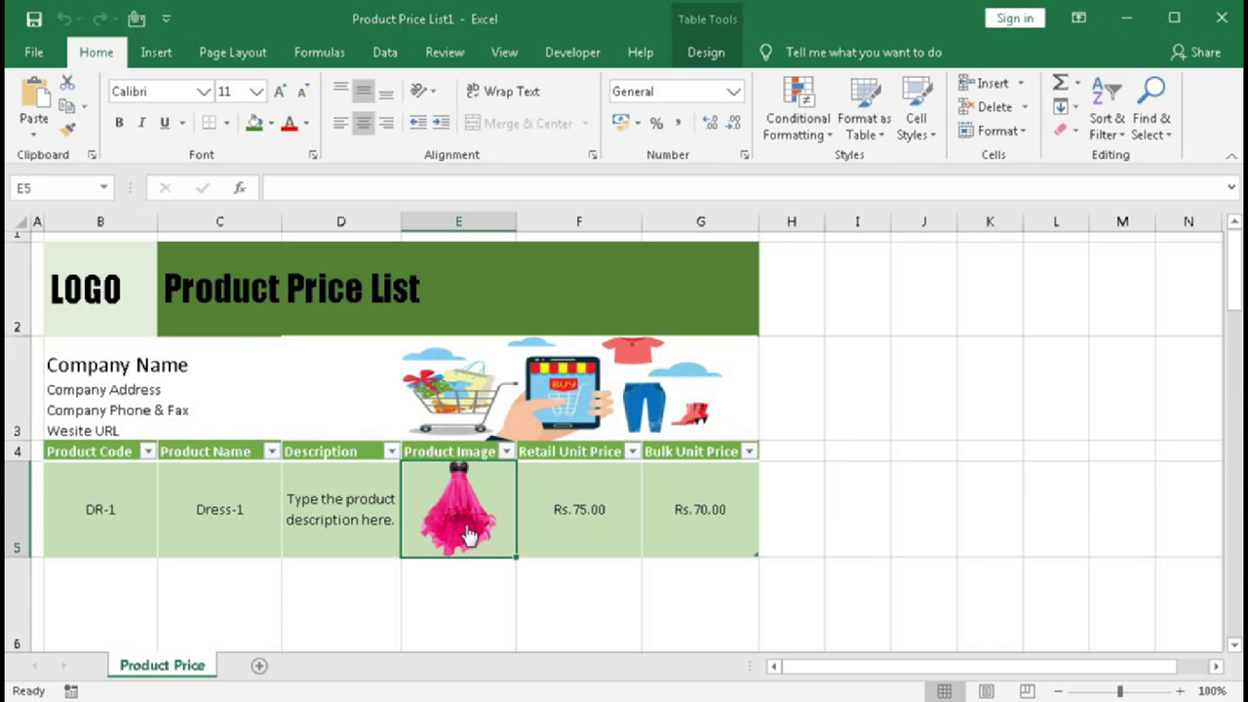
key(alt+Tab)
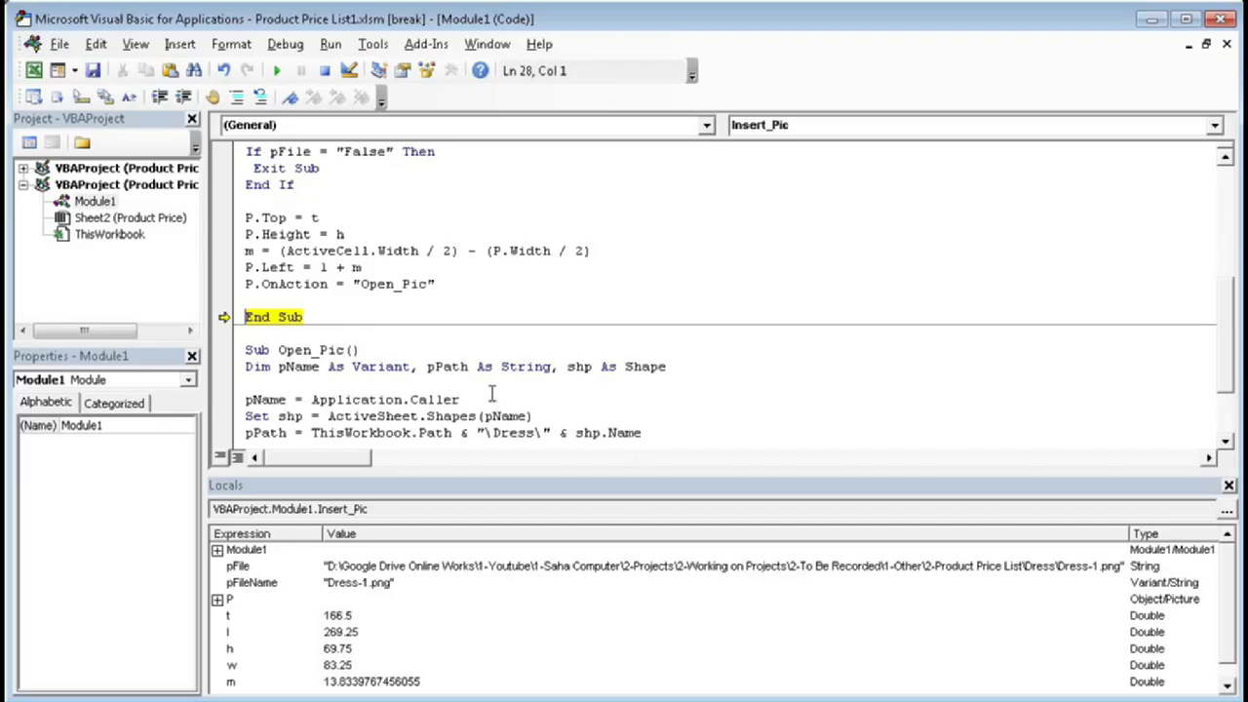
key(F8)
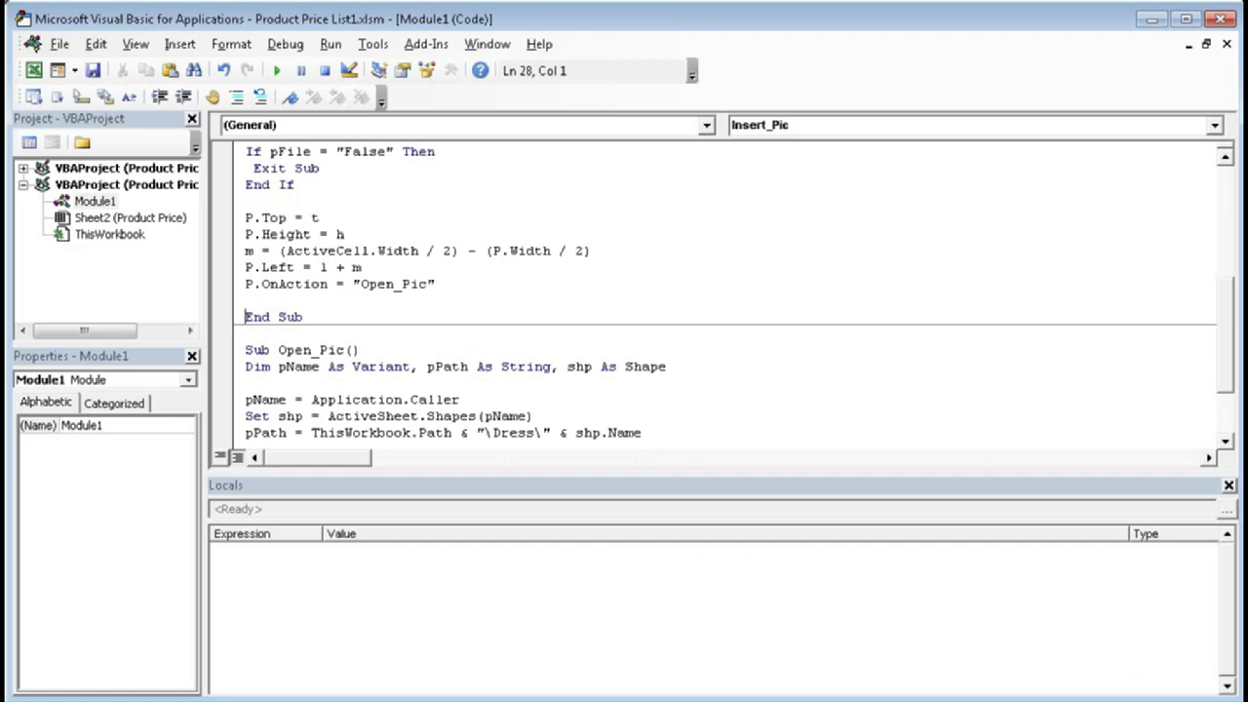
Step: Delete the dress picture from E5 and try selecting the empty Product Image cell
key(alt+Tab)
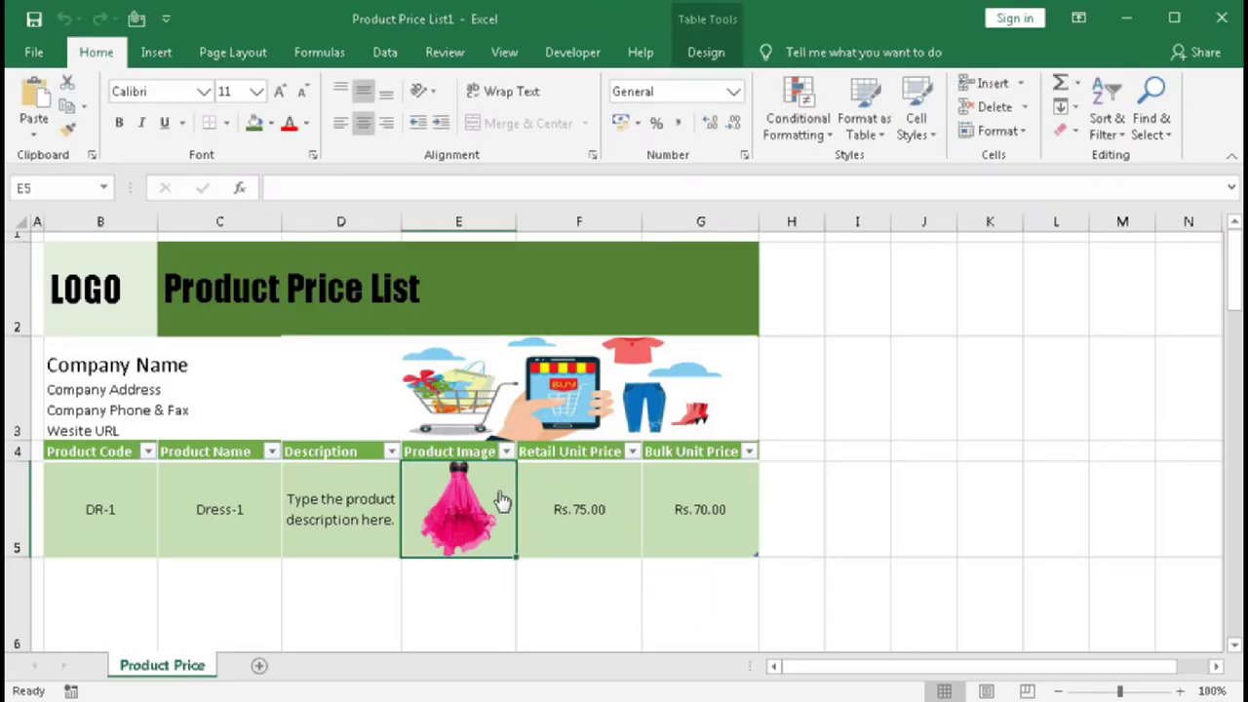
click(469, 501)
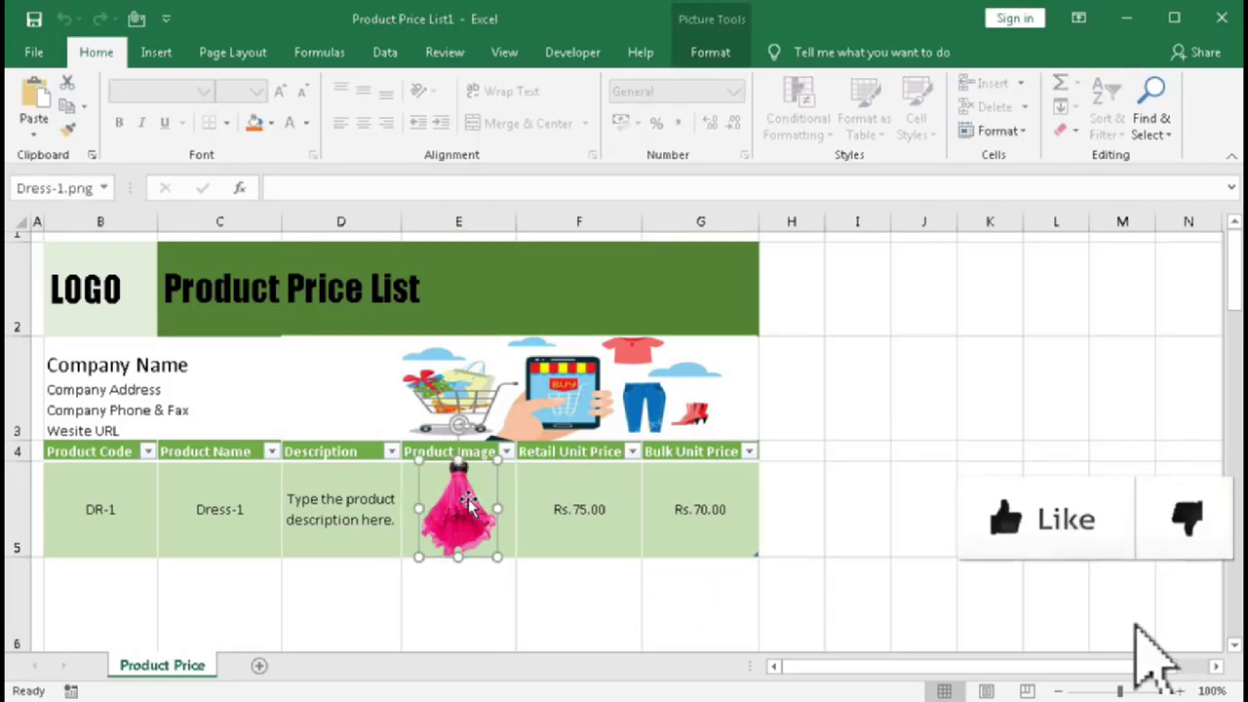
key(Delete)
click(603, 504)
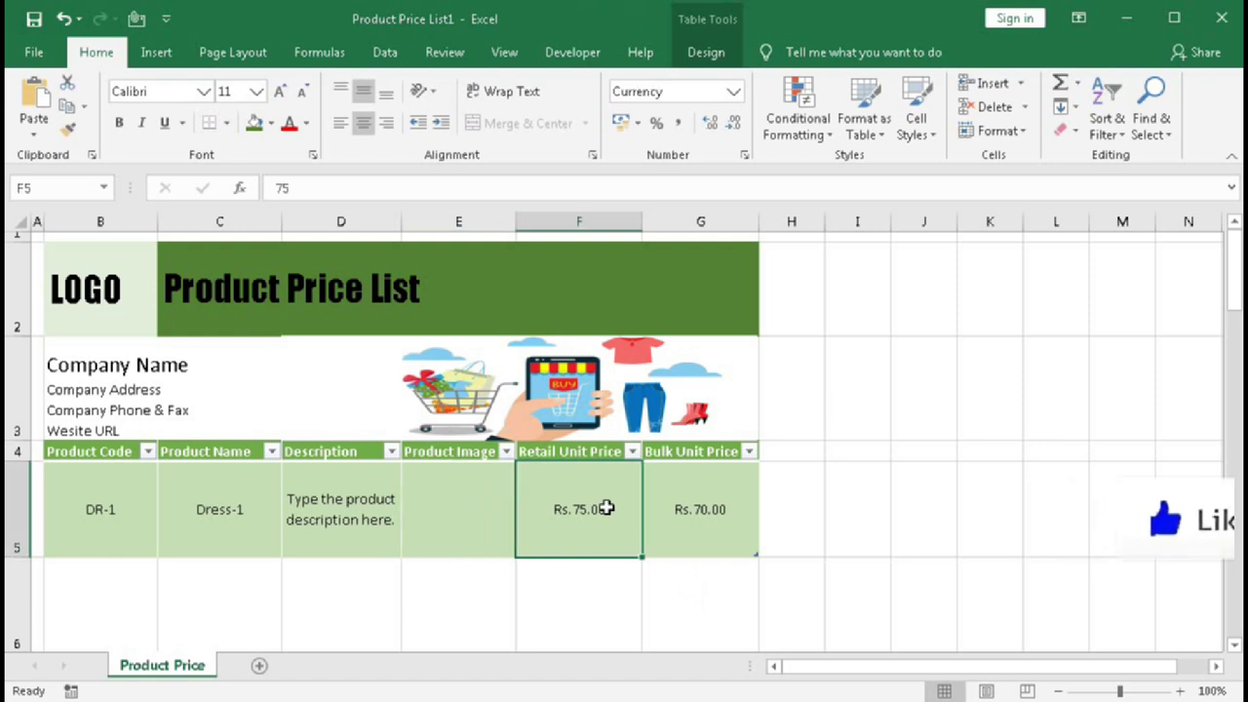
click(467, 508)
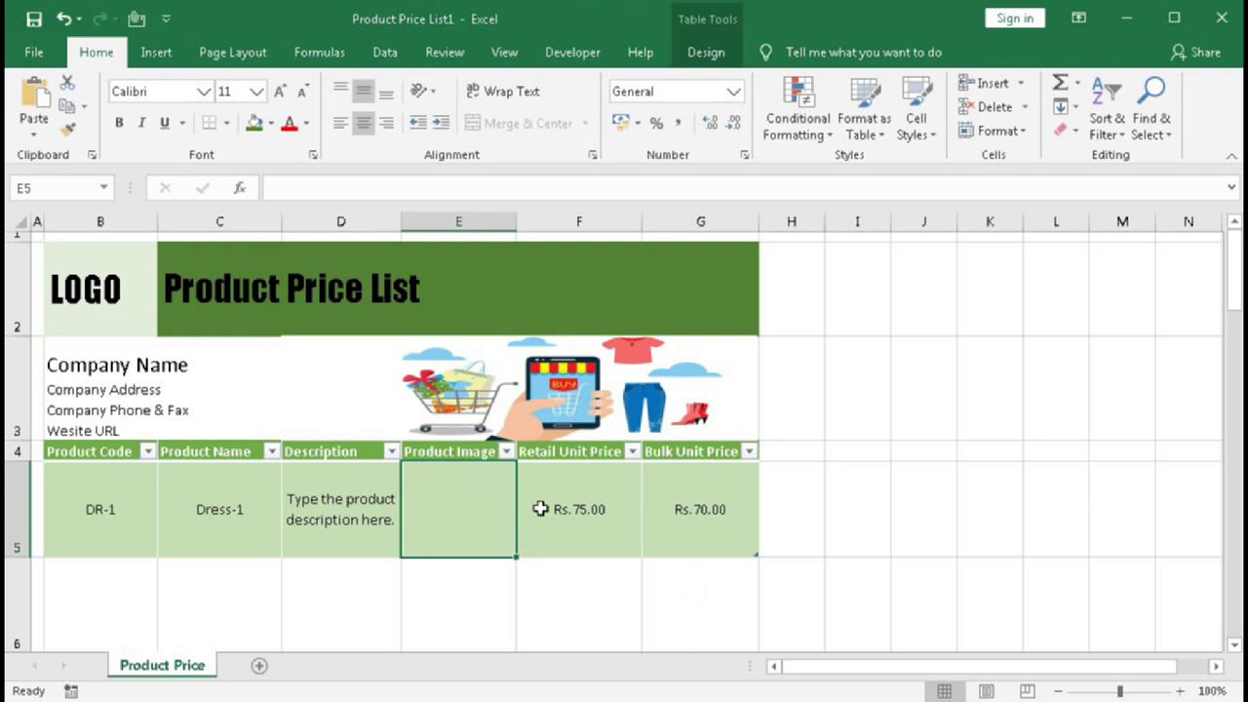
click(572, 508)
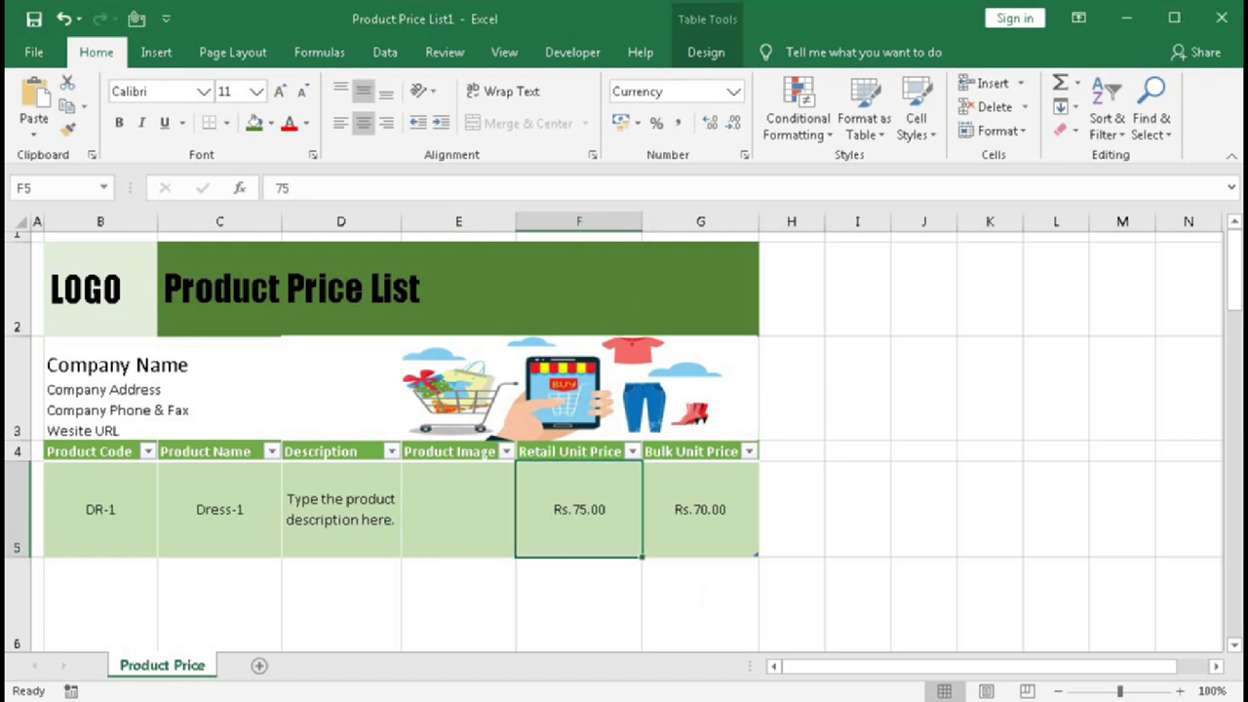
Step: Add a Worksheet_SelectionChange event to the Product Price sheet that exits for multi-cell selections and calls Insert_Pic for cells in column 4 of Table1
key(alt+F11)
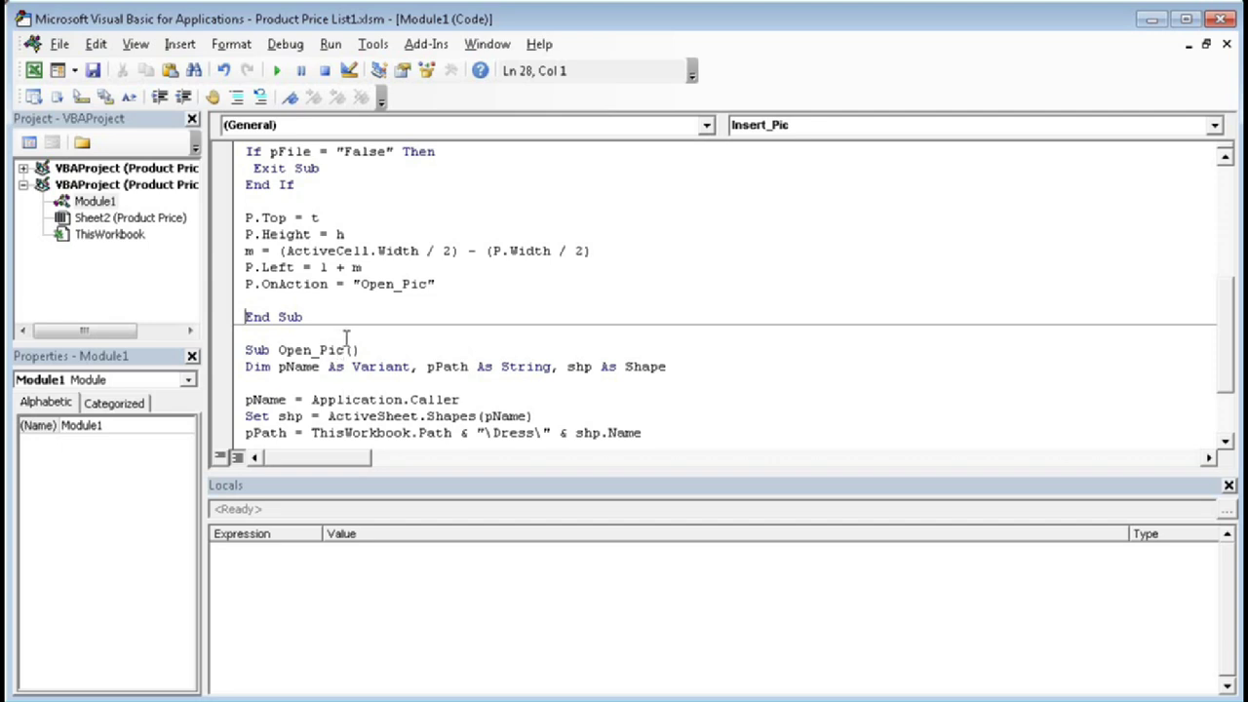
double_click(103, 223)
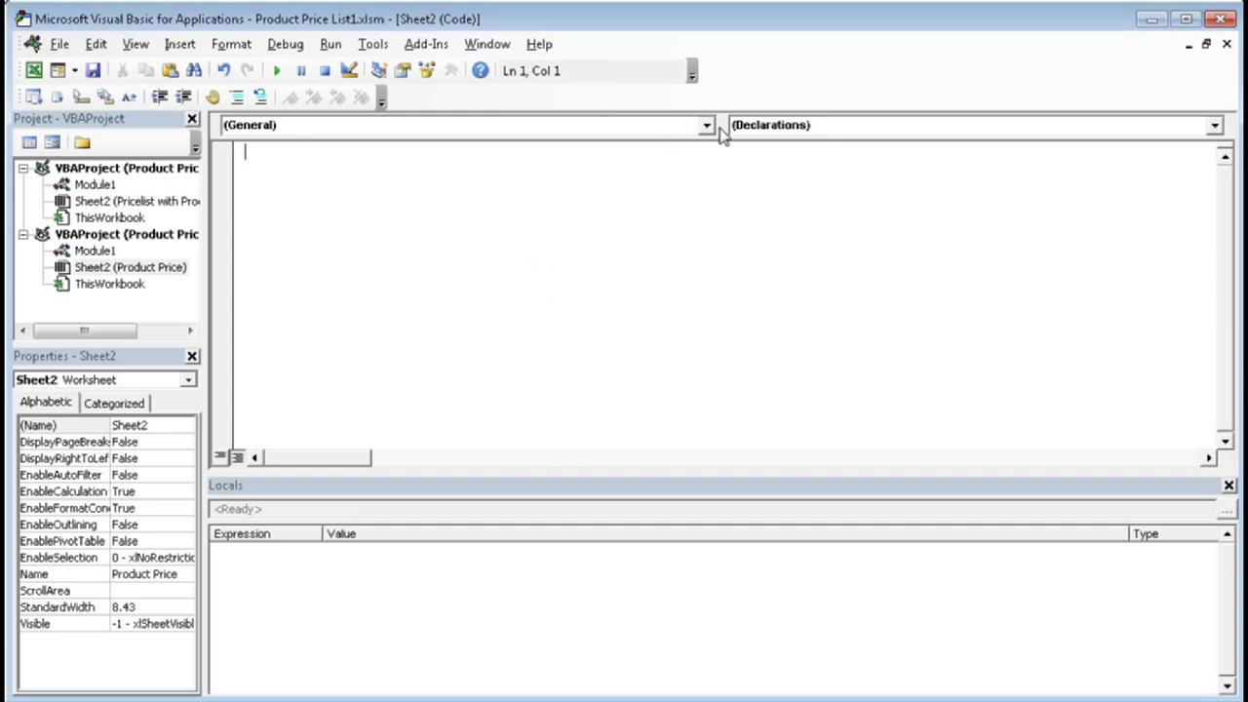
click(607, 129)
click(371, 159)
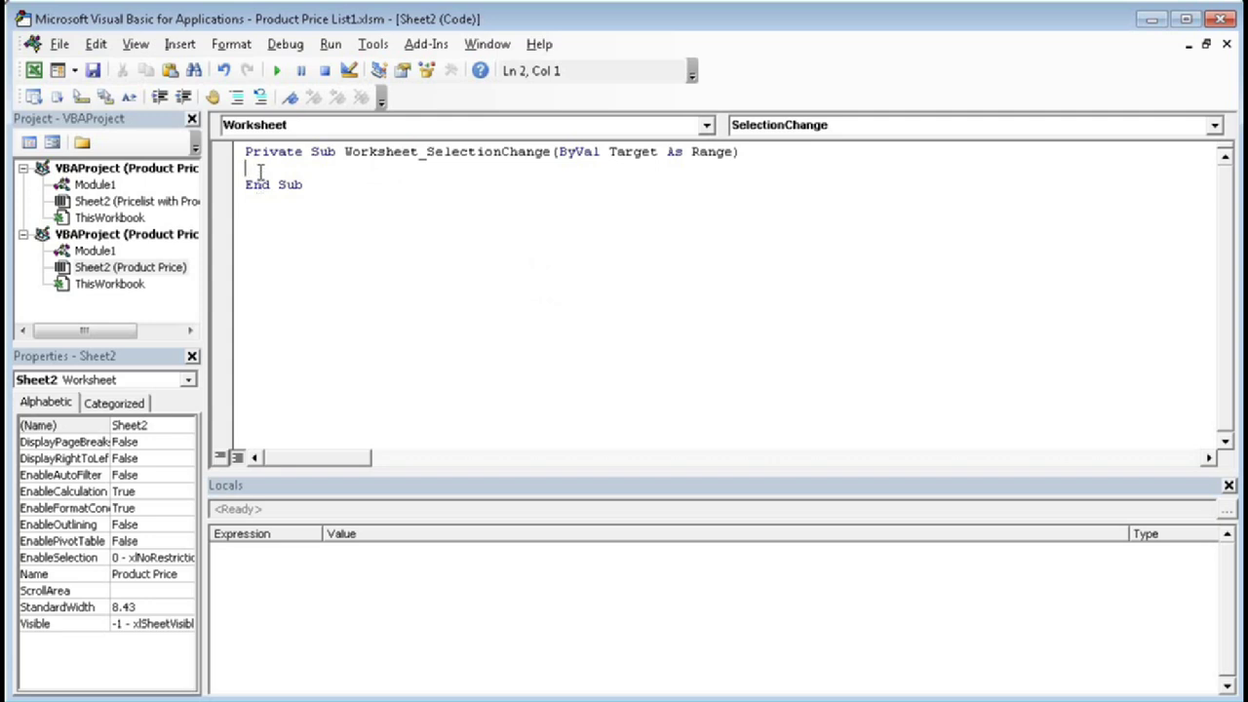
text(If Selection.Count > 1 Then Exit Sub If Not Intersect(Target, ActiveSheet.ListObjects("Table1").ListColumns(4).DataBodyRange) Is Nothing Then Call Insert_Pic End If)
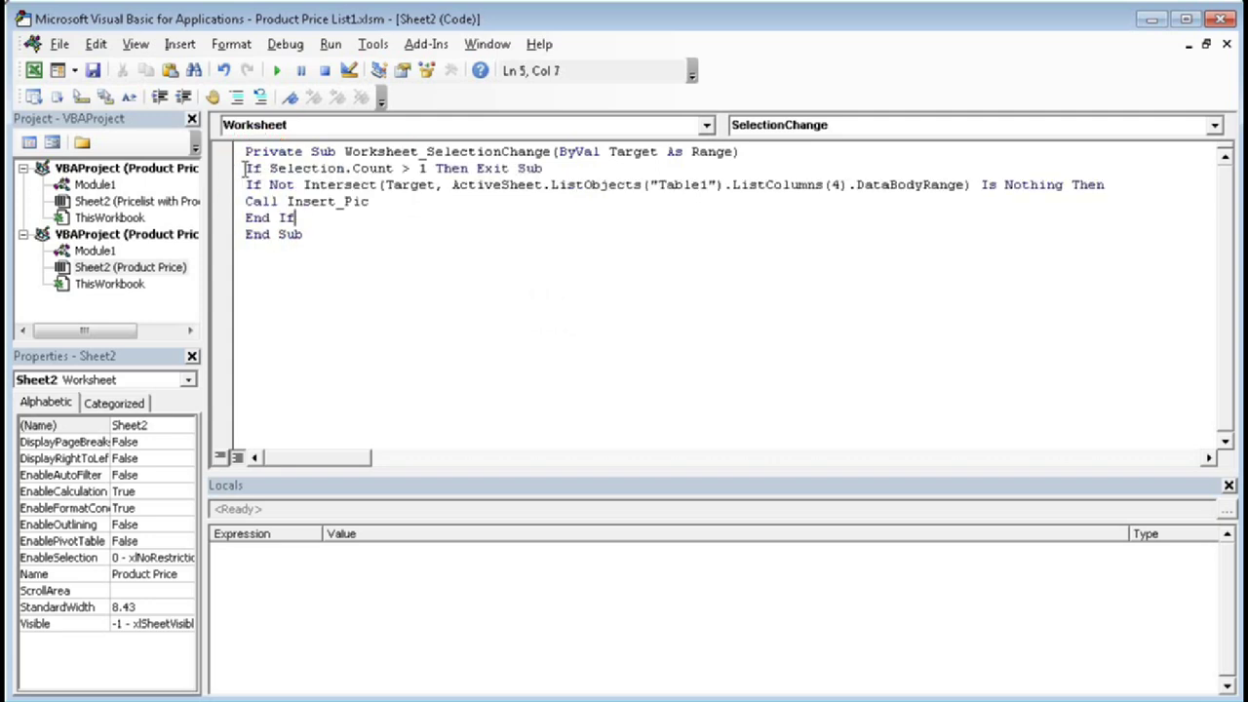
Step: Examine the Selection.Count and Intersect conditions in the event code, and check the table's name on the worksheet
drag(244, 170, 543, 170)
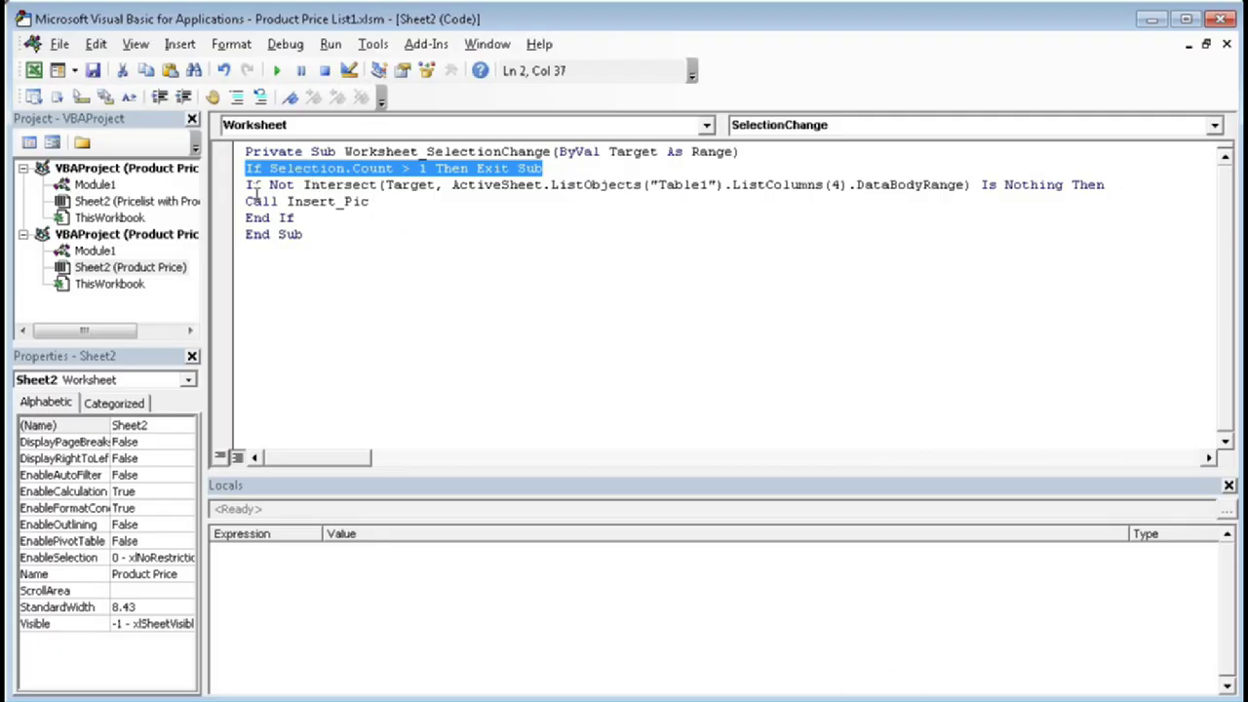
drag(247, 185, 445, 187)
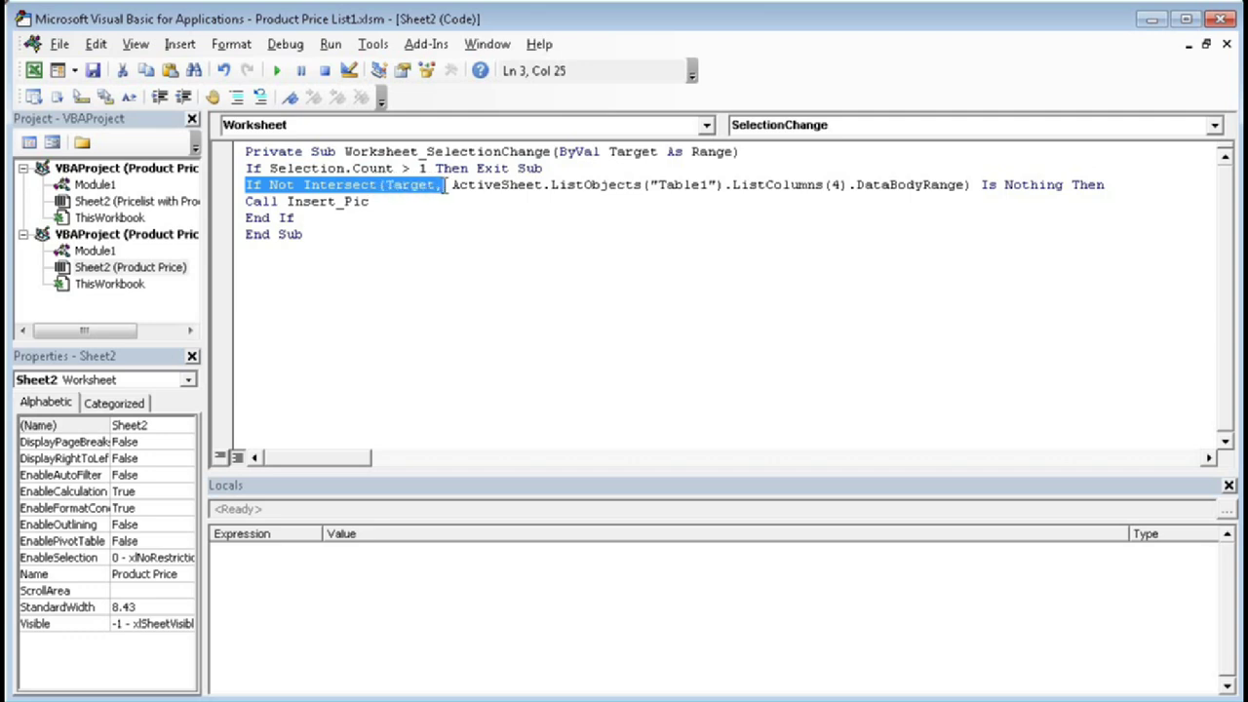
key(alt+F11)
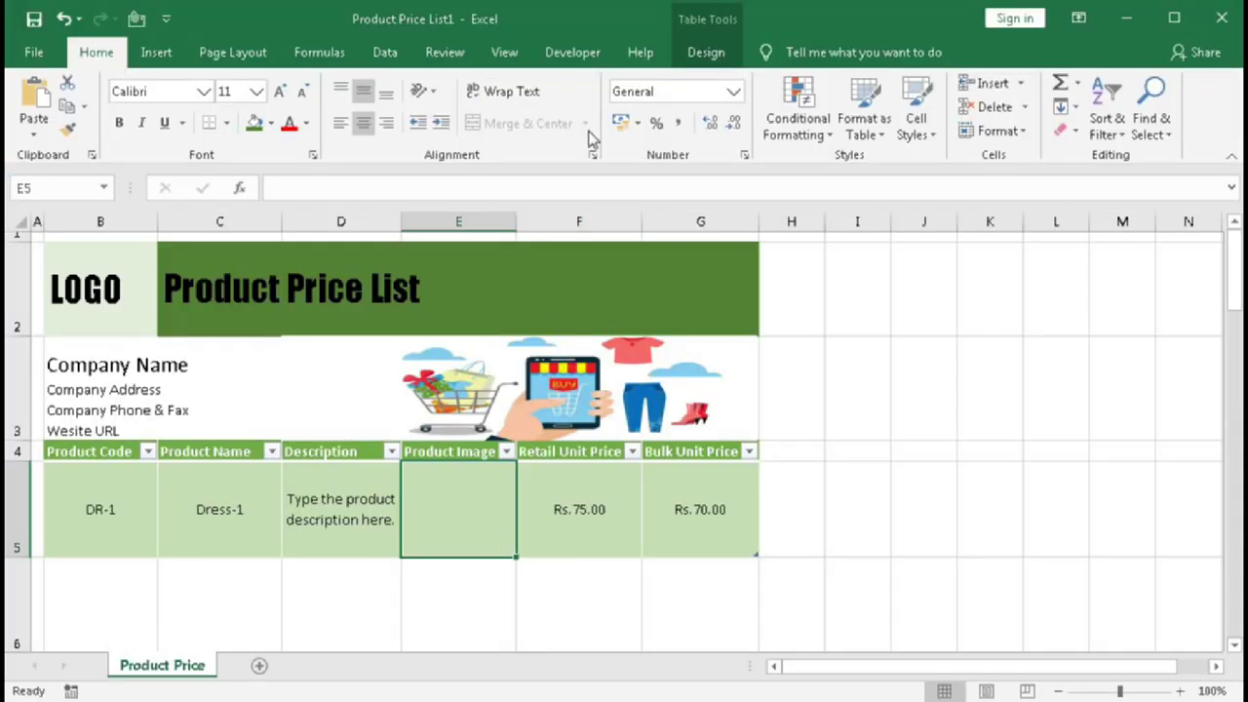
click(704, 54)
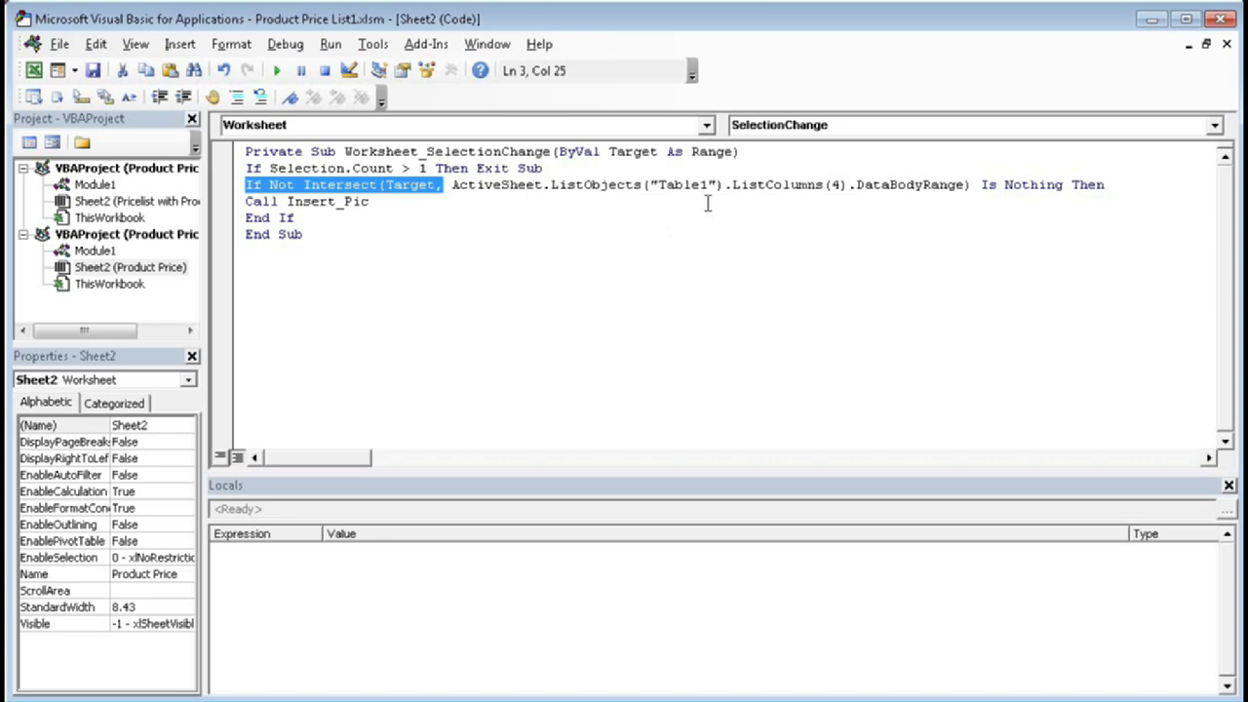
click(725, 192)
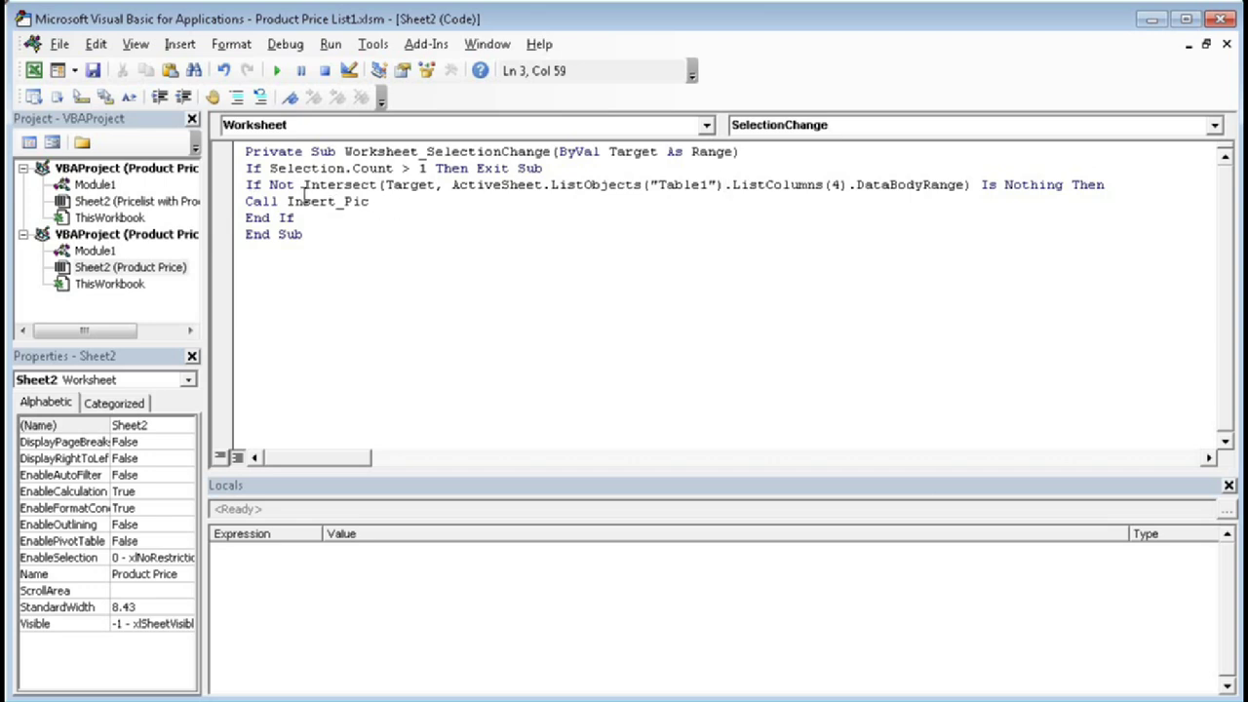
Step: Compare the Insert_Pic macro in Module1 with the Product Price sheet's event code, and read on to the Open_Pic macro
click(92, 252)
double_click(92, 253)
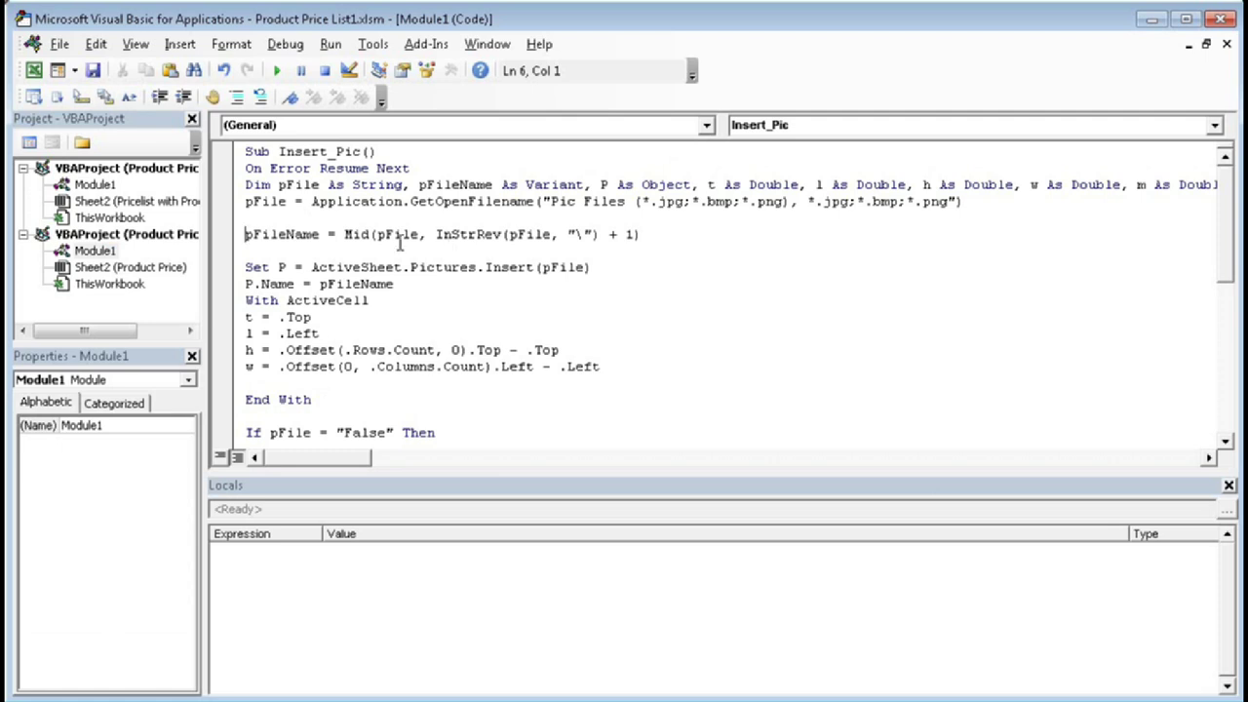
click(115, 269)
double_click(115, 268)
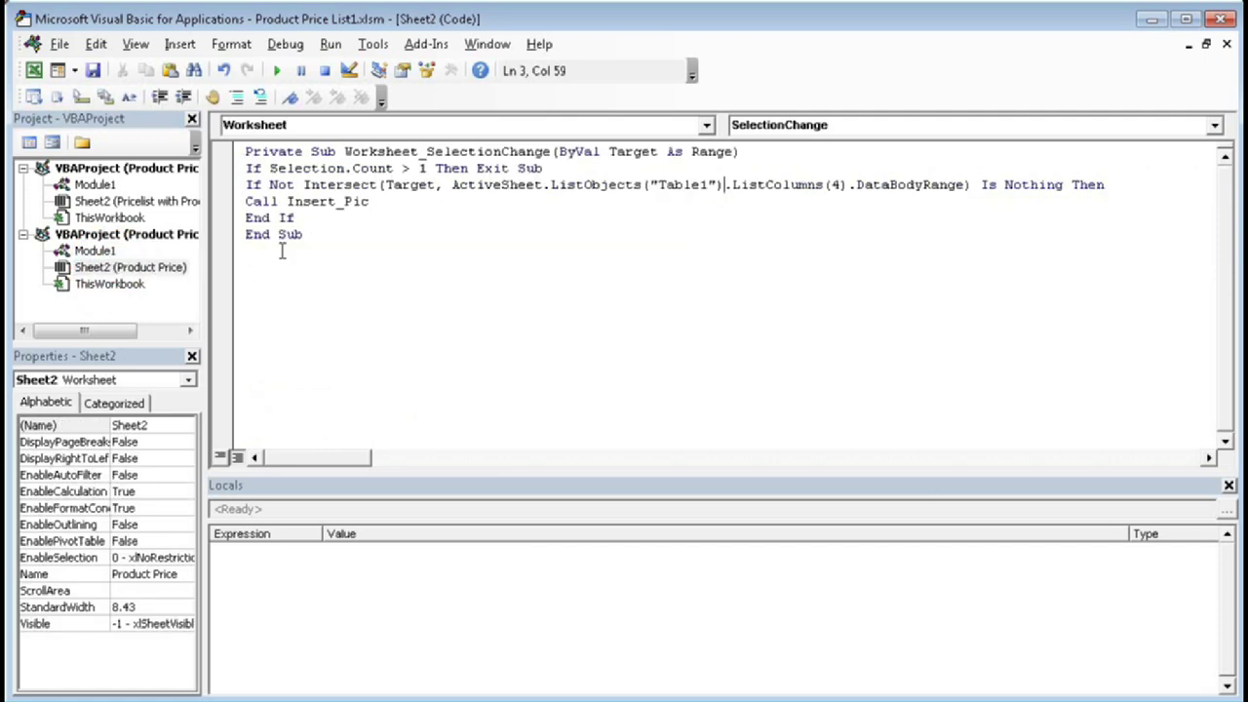
click(112, 272)
double_click(106, 252)
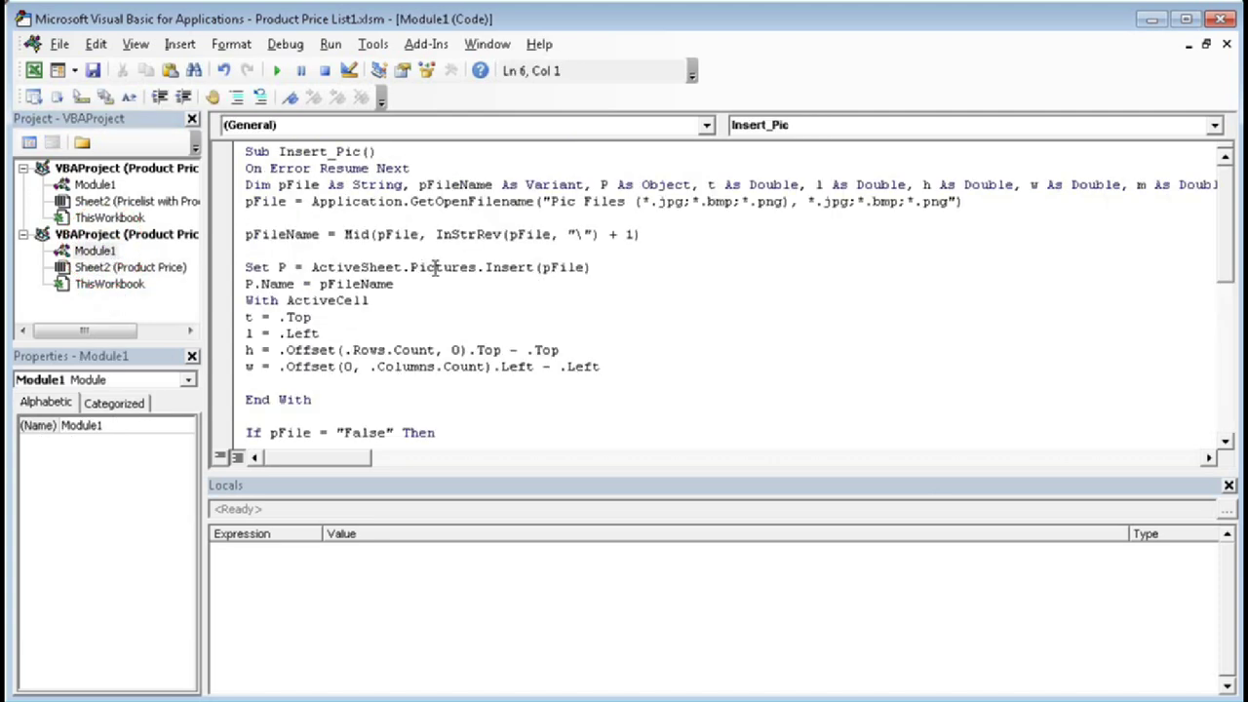
scroll(487, 273, down, 8)
scroll(435, 268, down, 1)
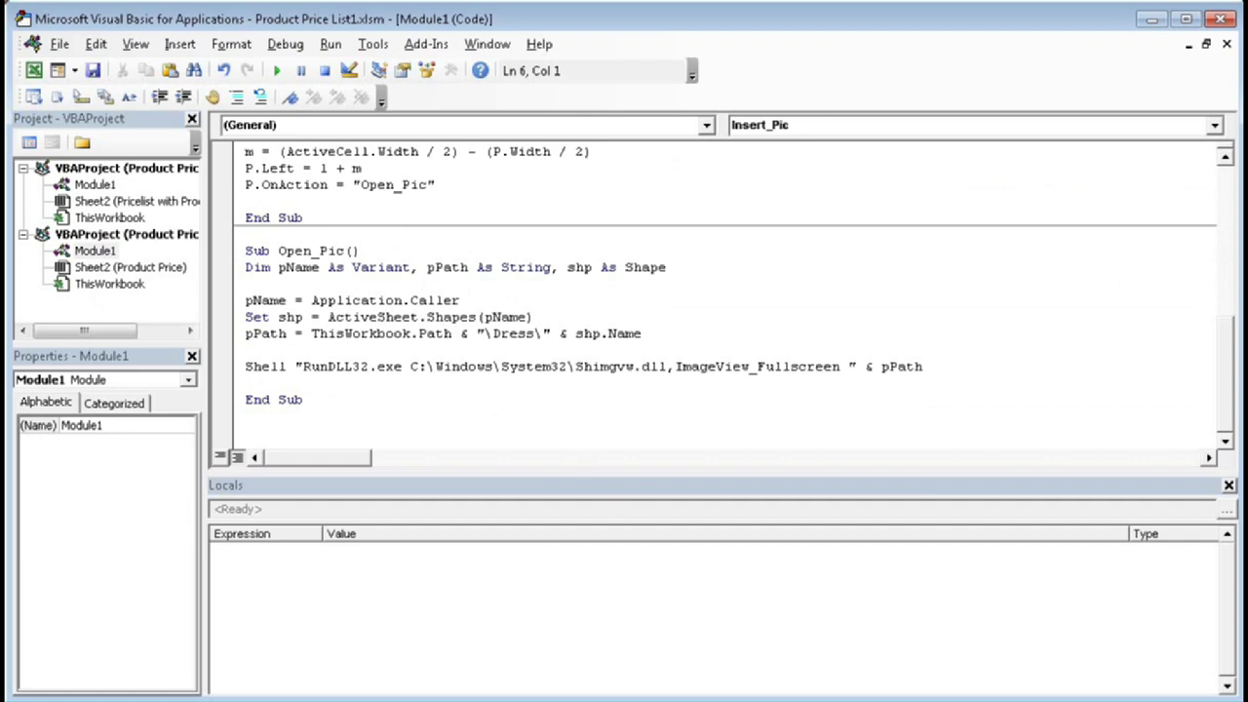
Step: View the Product Image cell on the worksheet, and review the whole Open_Pic macro alongside Insert_Pic in Module1
key(alt+F11)
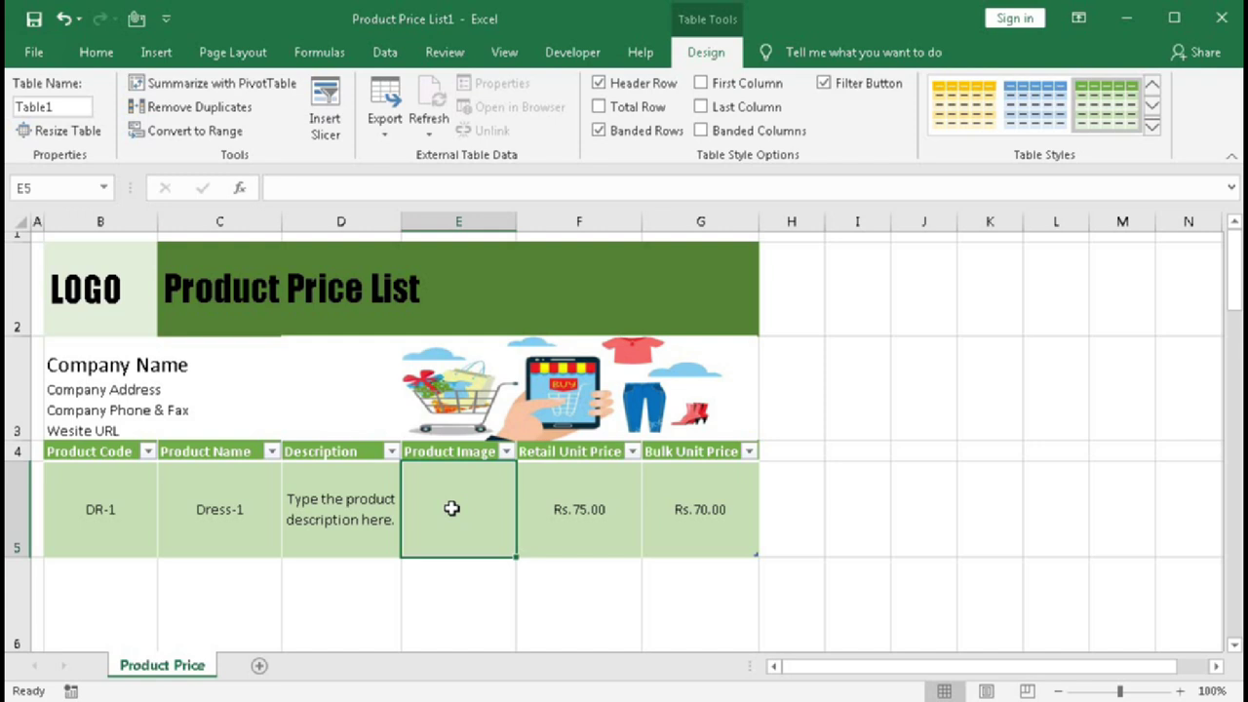
key(alt+F11)
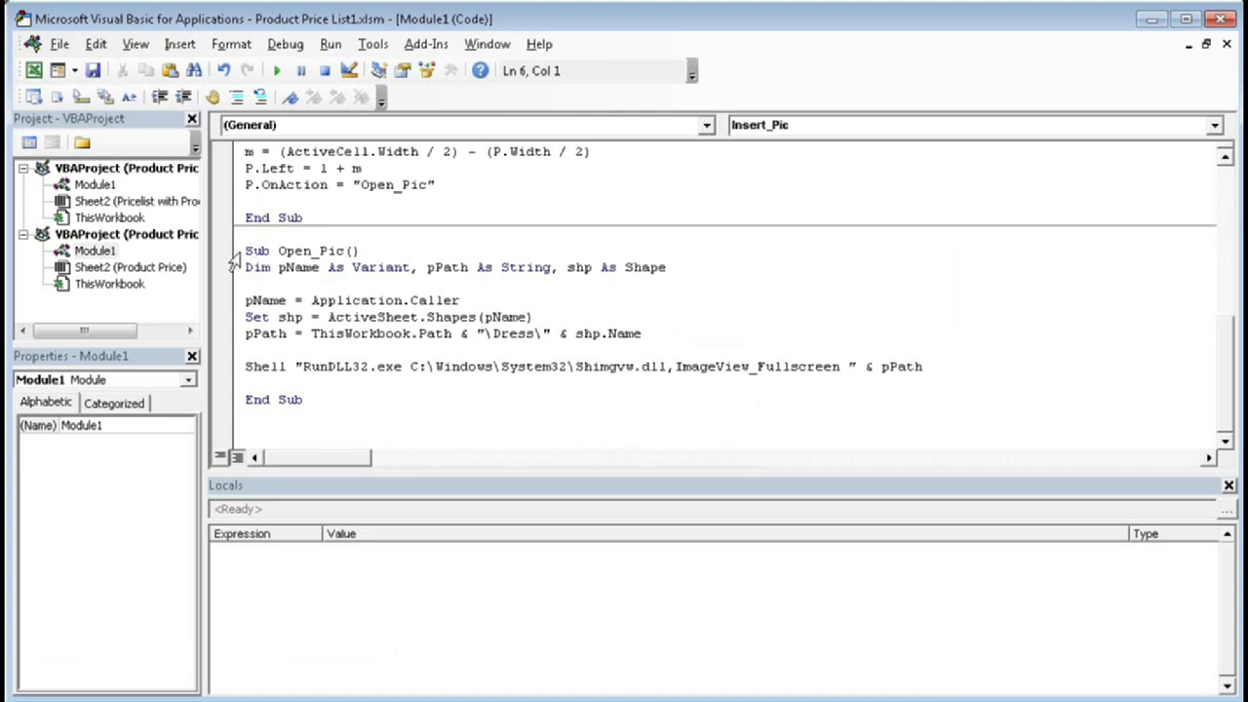
drag(235, 261, 265, 413)
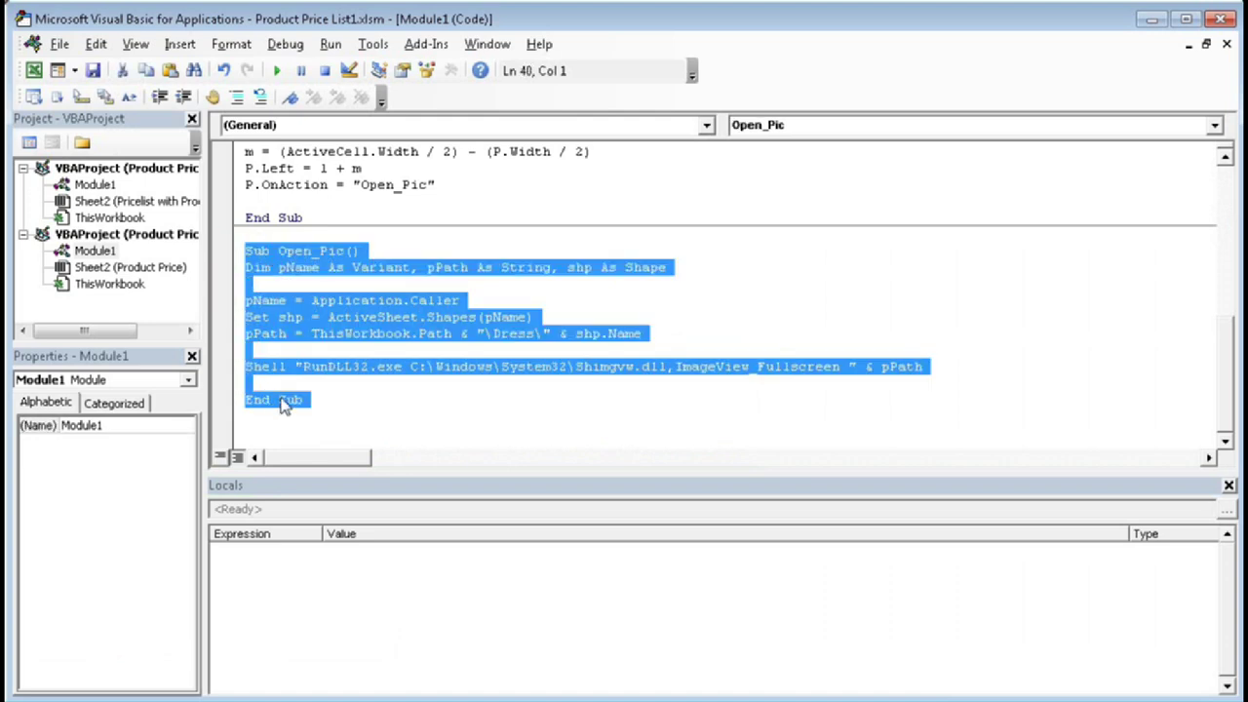
click(313, 300)
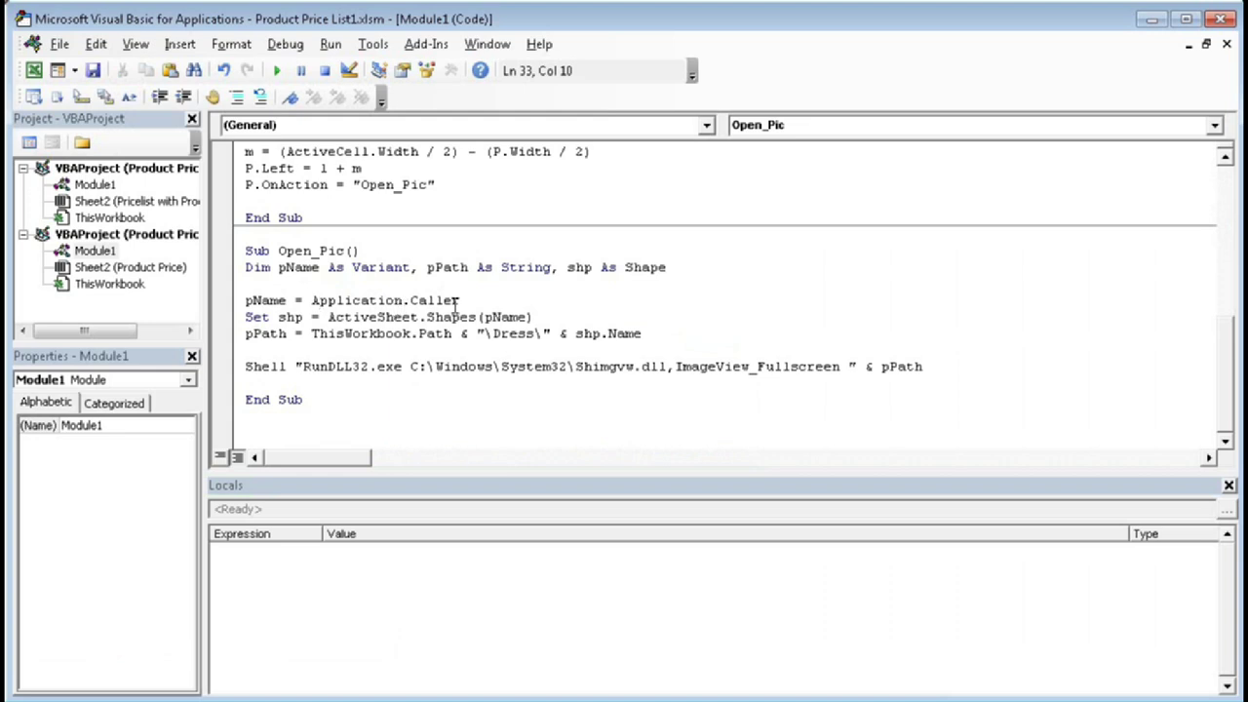
scroll(458, 305, up, 7)
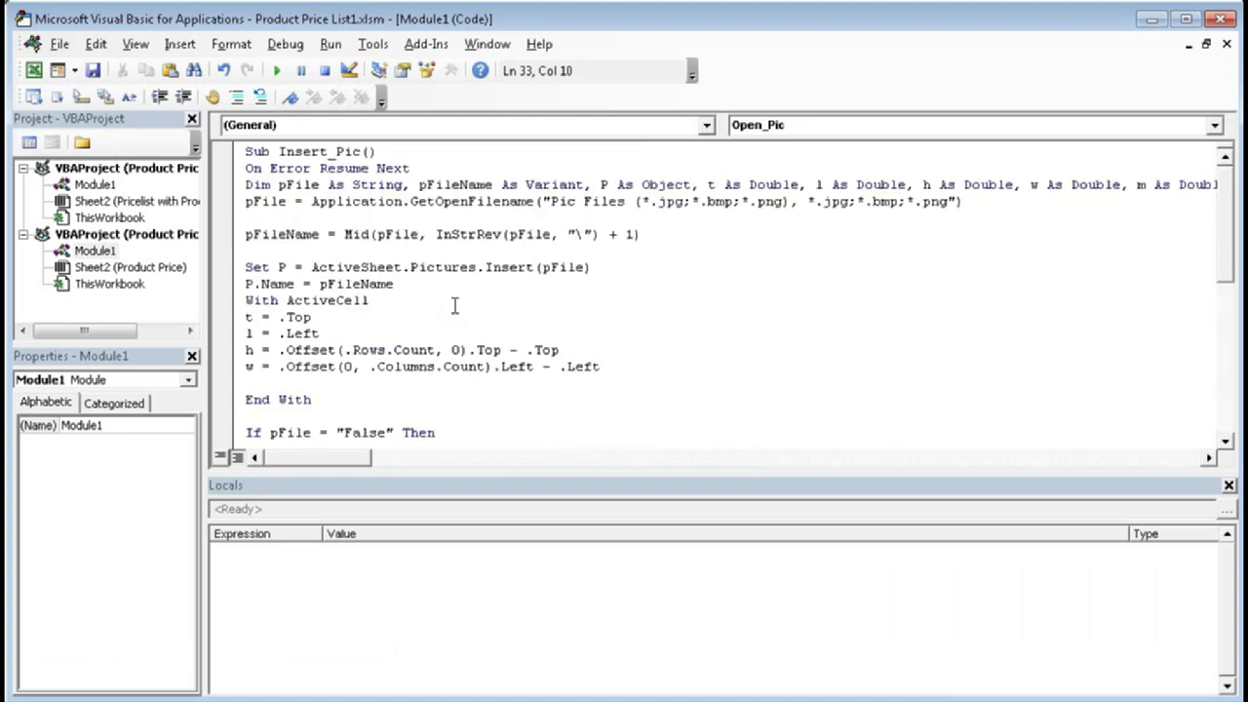
scroll(454, 307, down, 7)
scroll(455, 307, up, 7)
scroll(450, 379, down, 7)
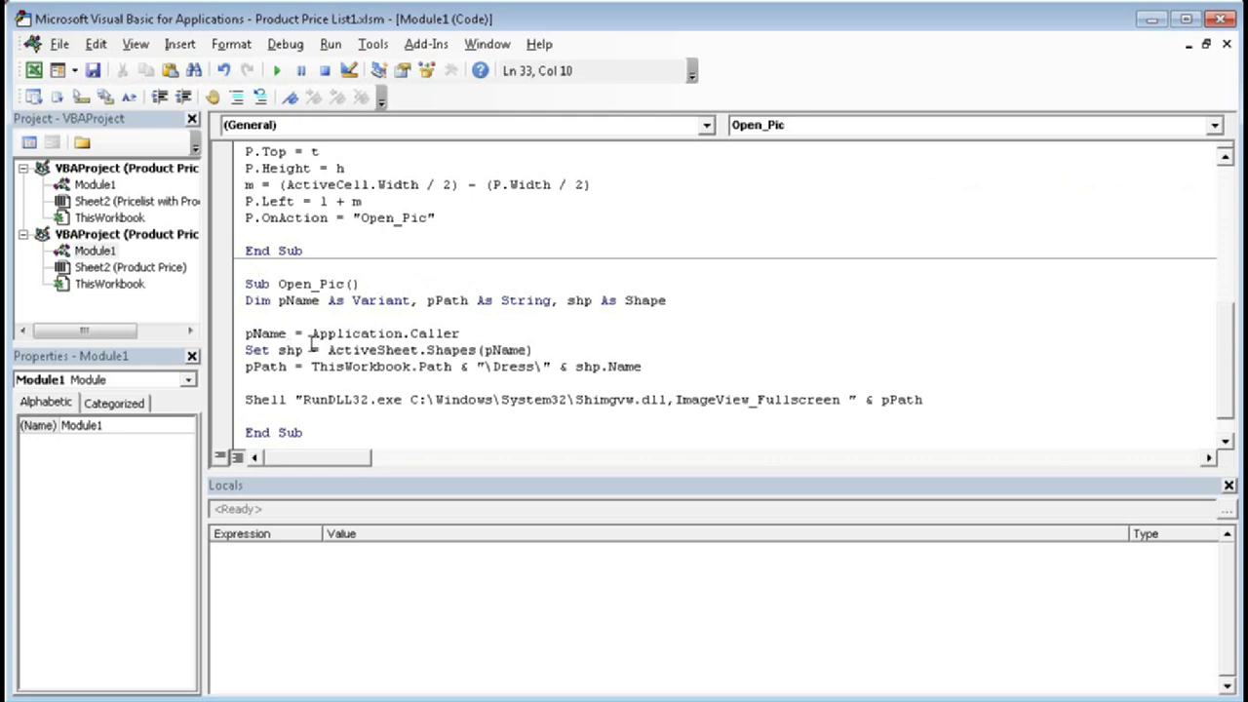
Step: Examine Open_Pic's Application.Caller, ActiveSheet.Shapes(pName) and pPath expressions, and the parts of its Shell command for the full-screen image viewer
drag(311, 334, 460, 334)
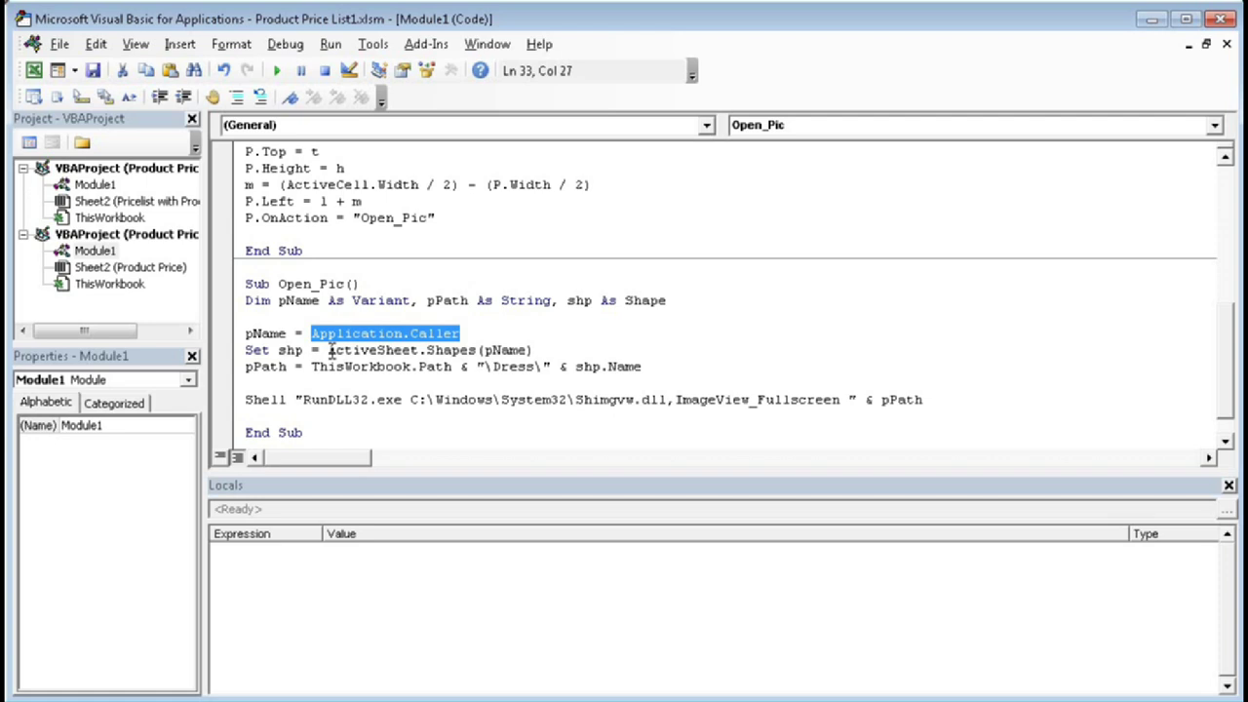
drag(329, 350, 533, 347)
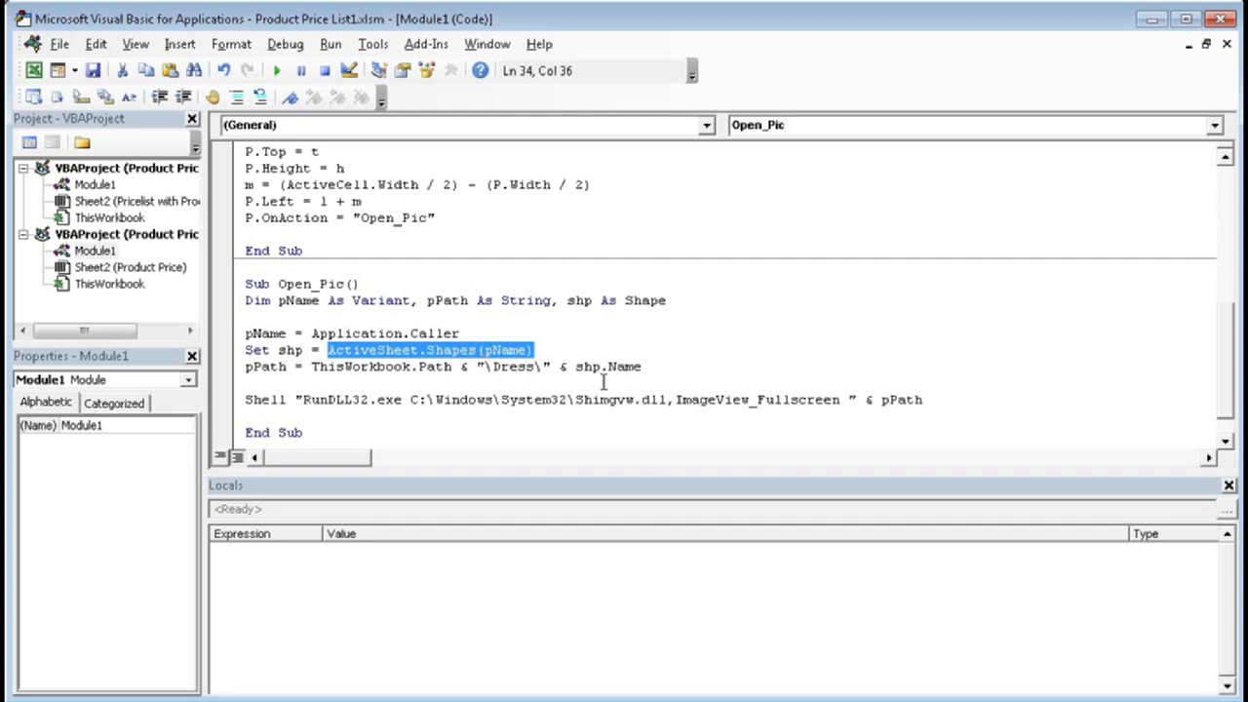
drag(311, 367, 640, 365)
click(292, 377)
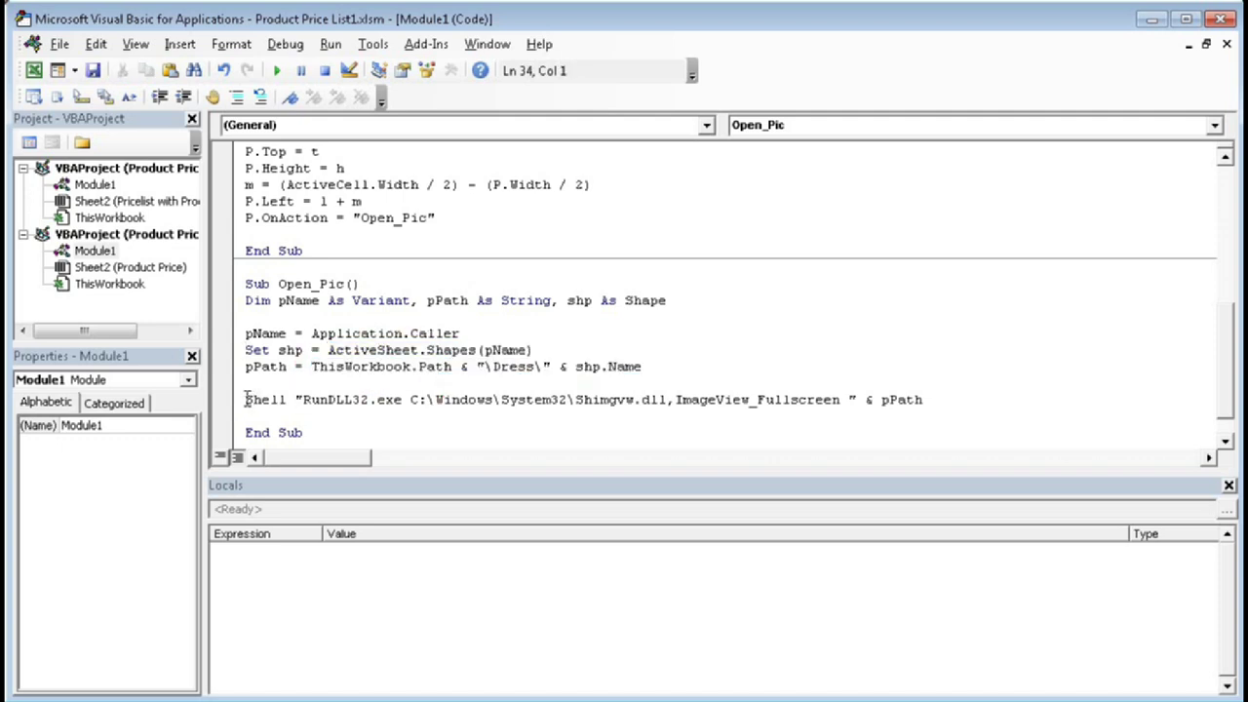
drag(245, 401, 289, 402)
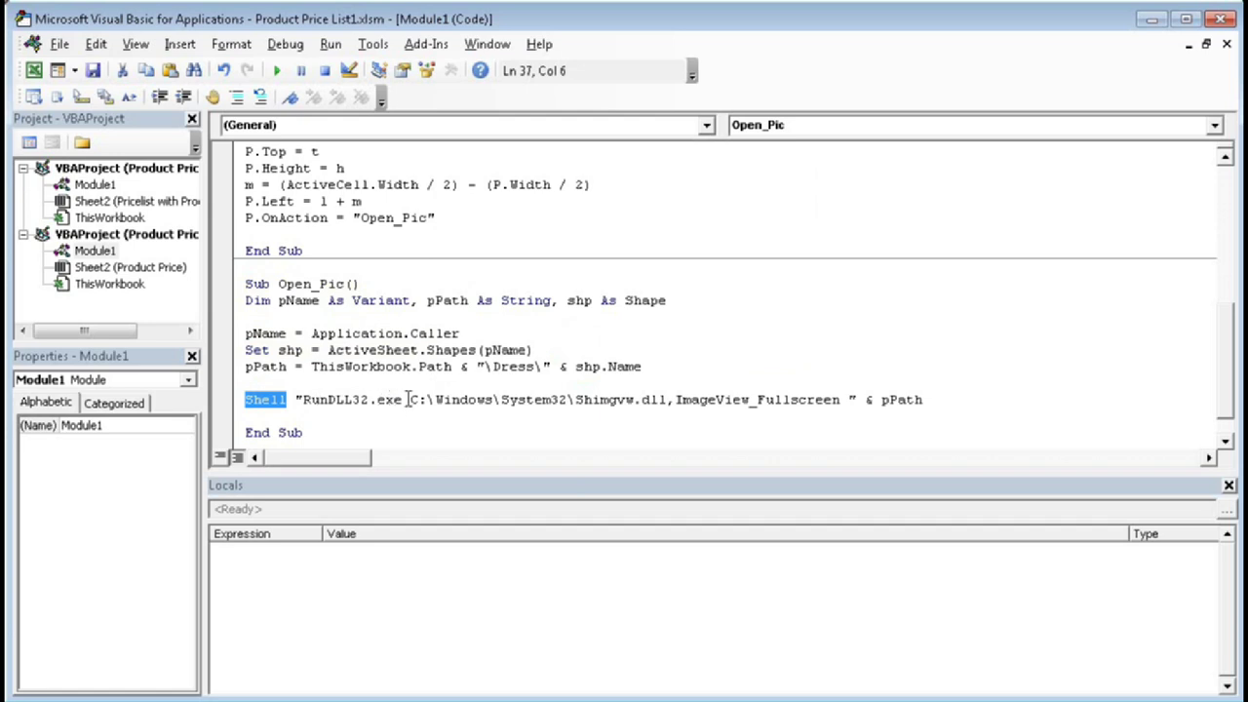
drag(408, 400, 251, 395)
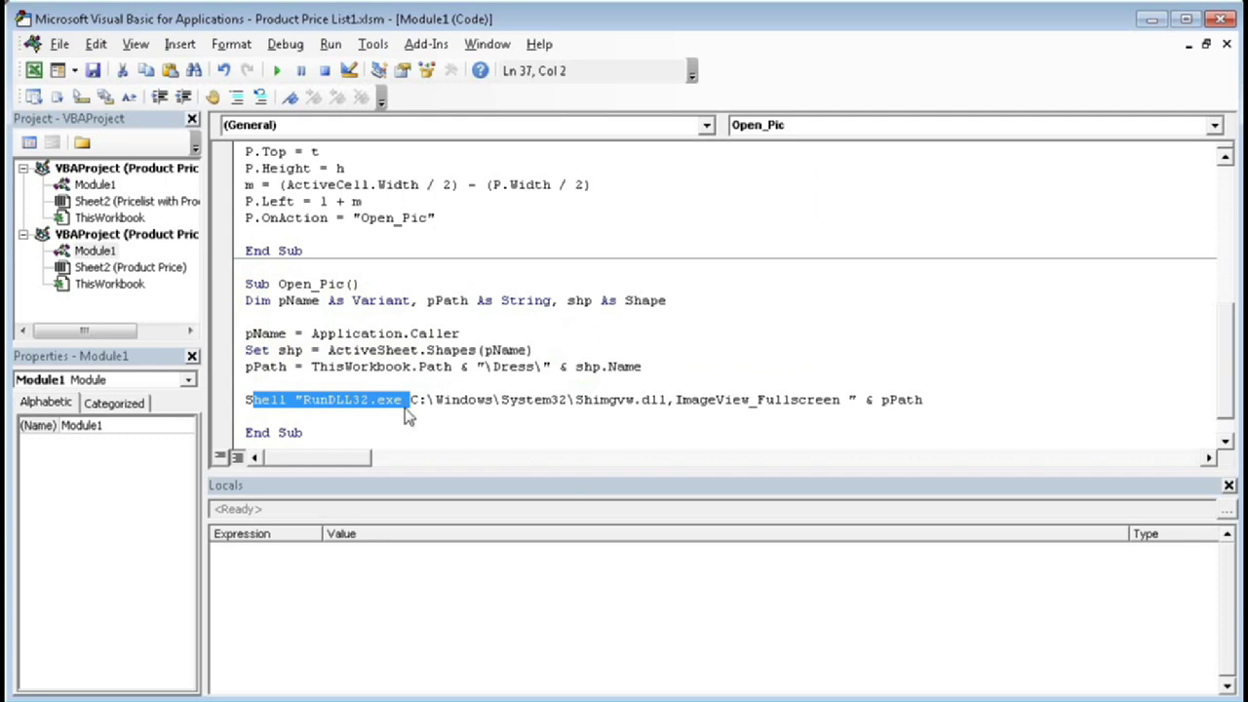
drag(412, 399, 839, 409)
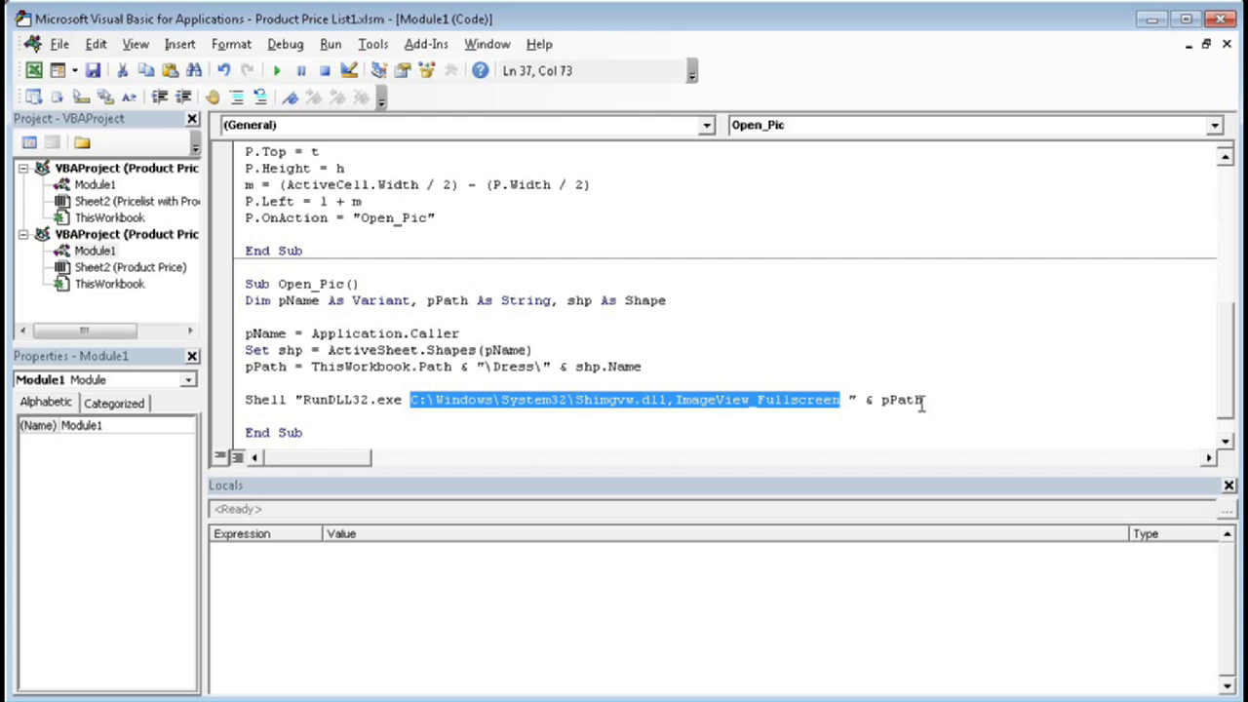
Step: Examine the pPath argument and the command string it is joined to in Open_Pic's Shell line
drag(931, 400, 882, 402)
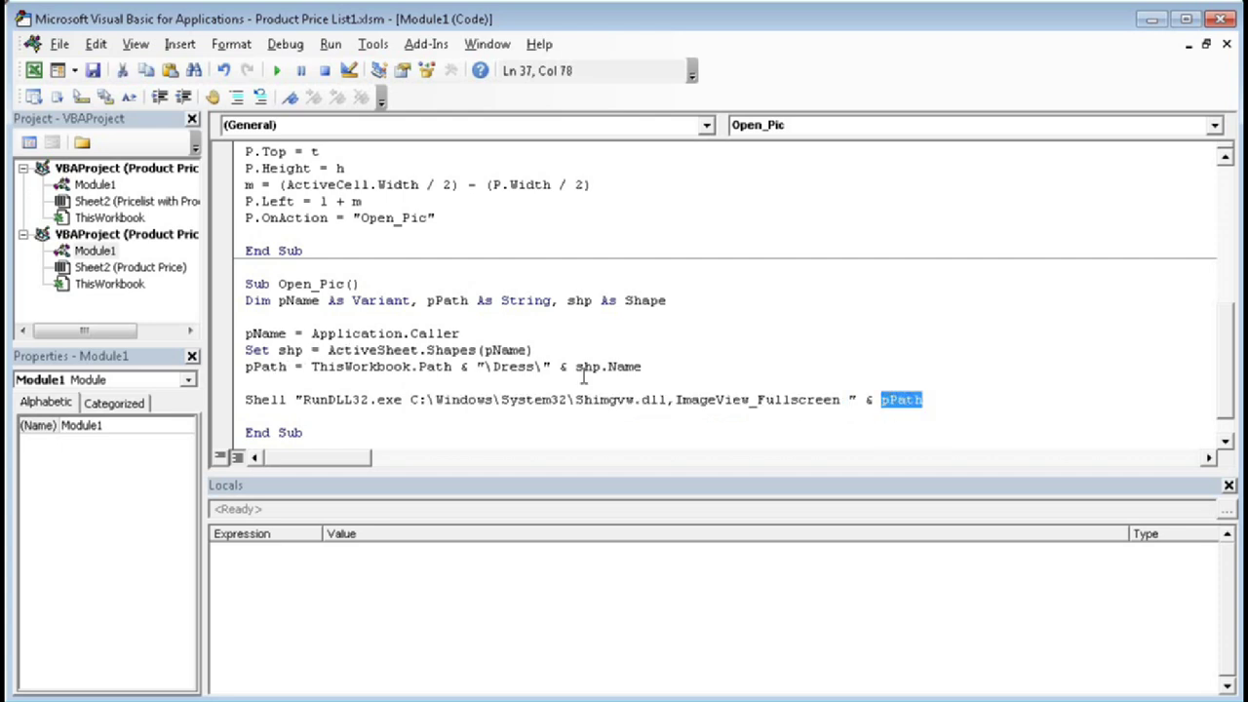
click(295, 403)
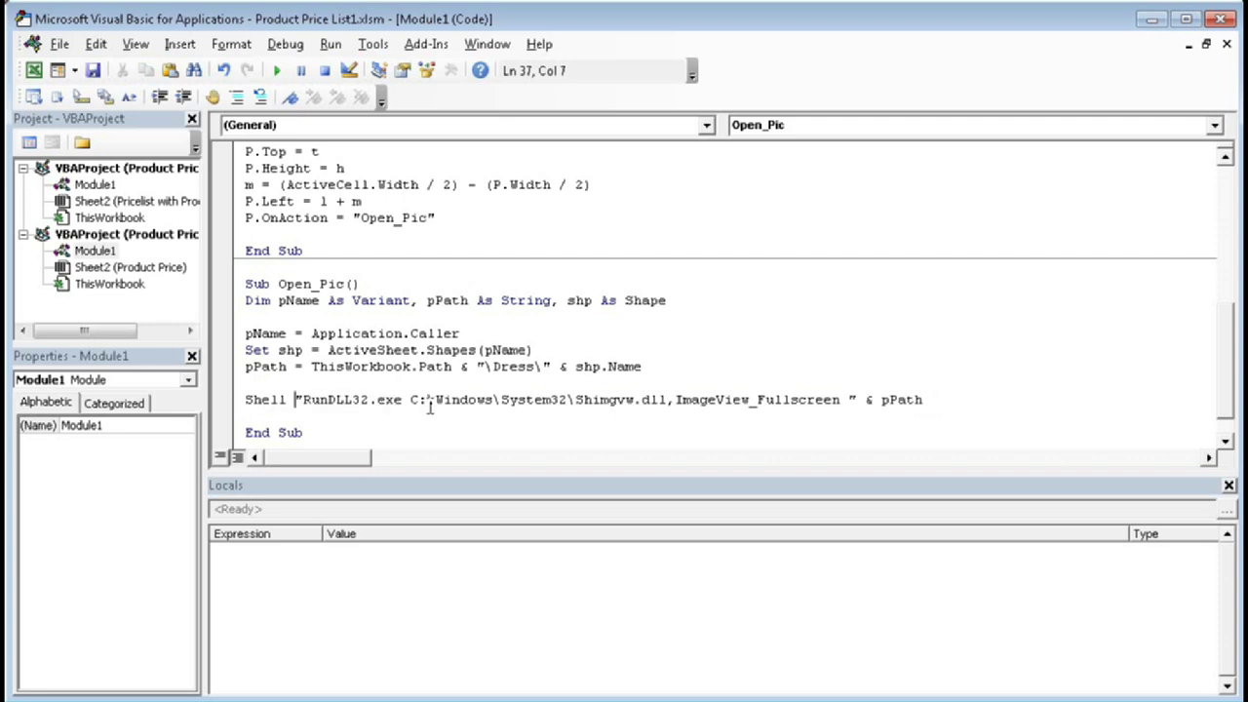
double_click(915, 403)
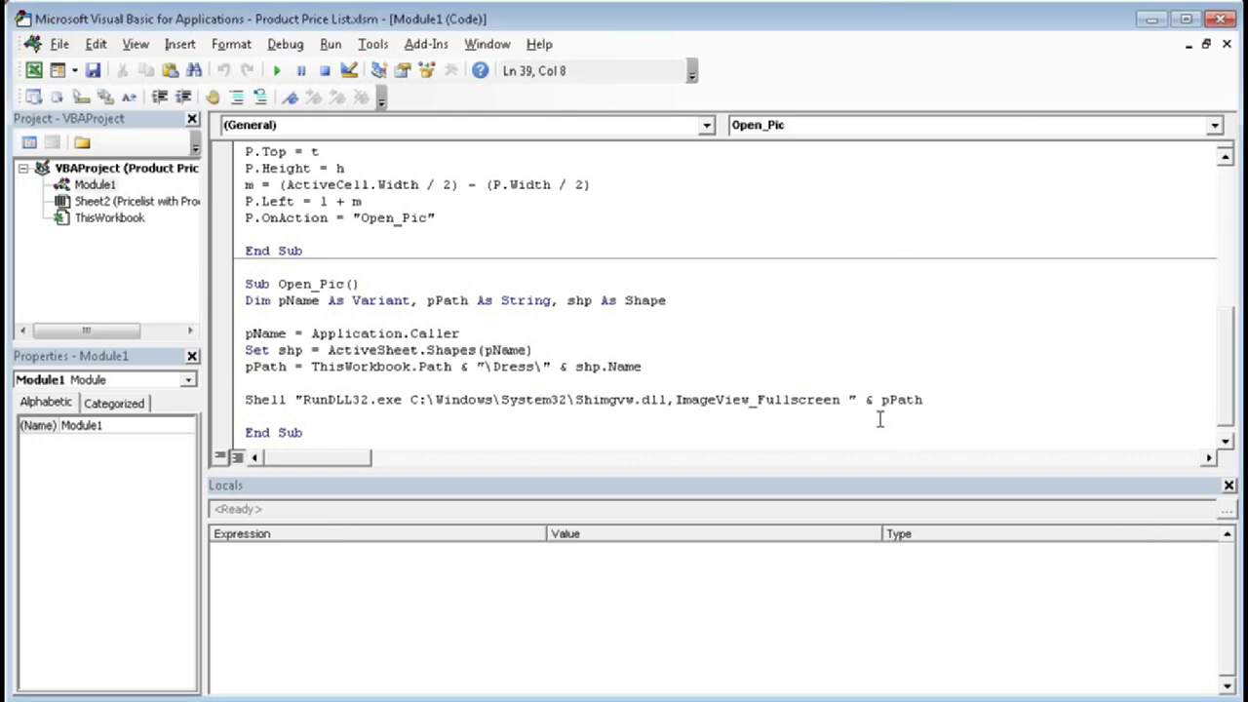
Step: Trigger the image picker from DR-1's Product Image cell on the worksheet, and browse Google Drive to 2-Working on Projects\2-To Be Recorded
key(alt+F11)
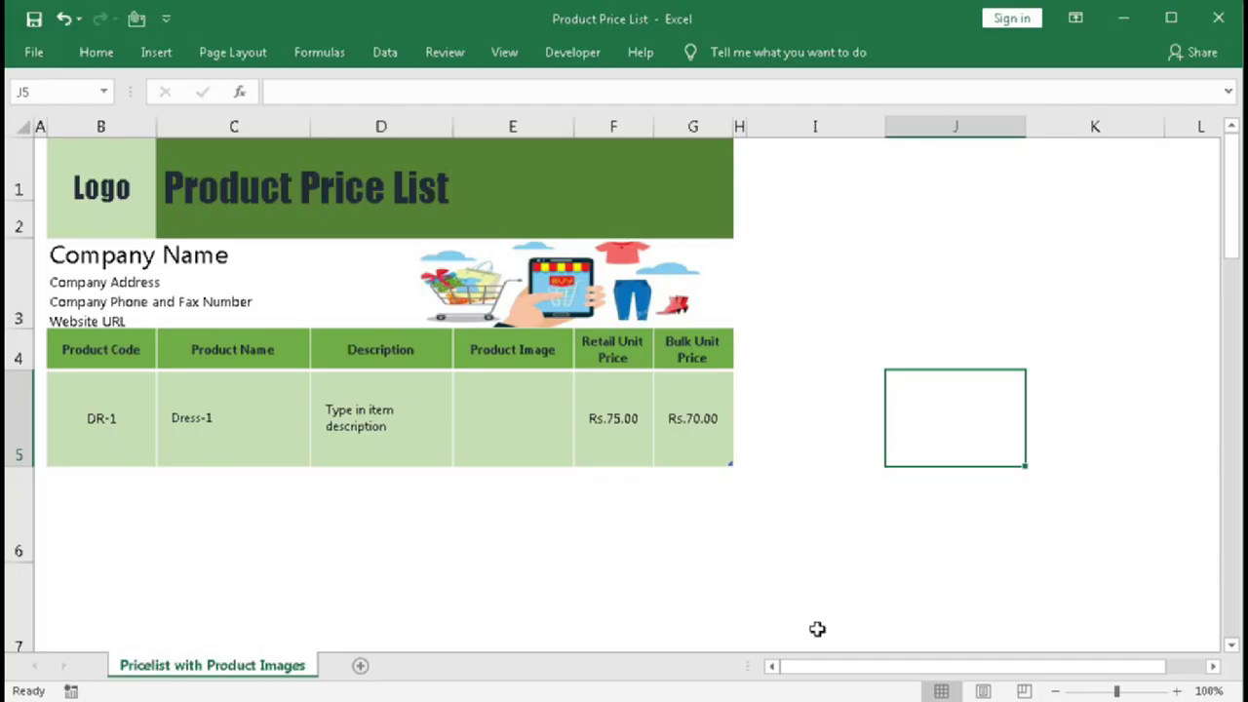
double_click(527, 432)
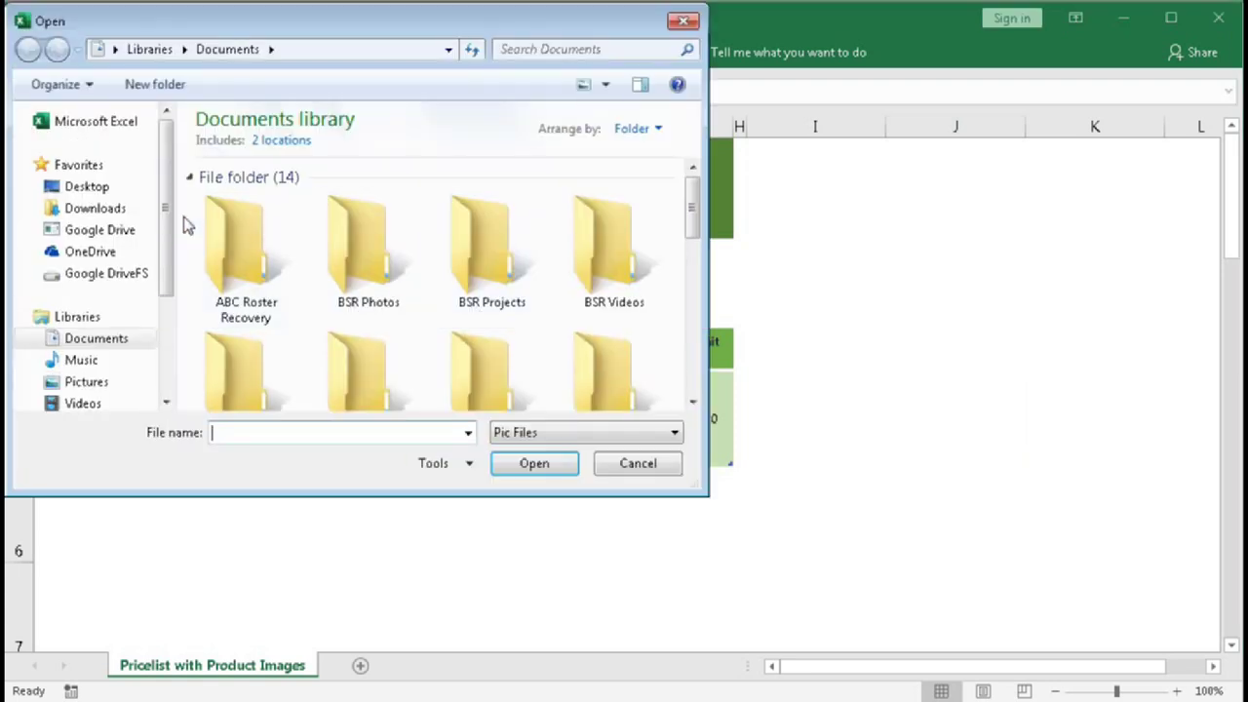
scroll(154, 297, down, 3)
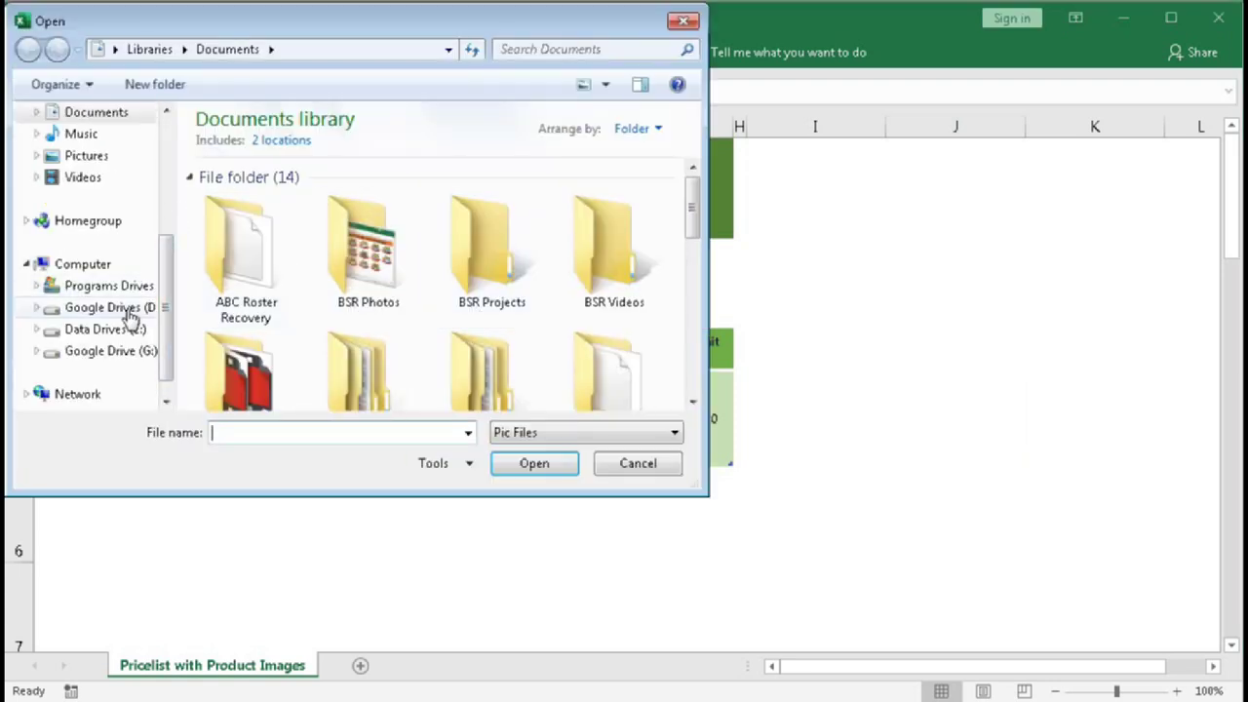
drag(171, 265, 91, 186)
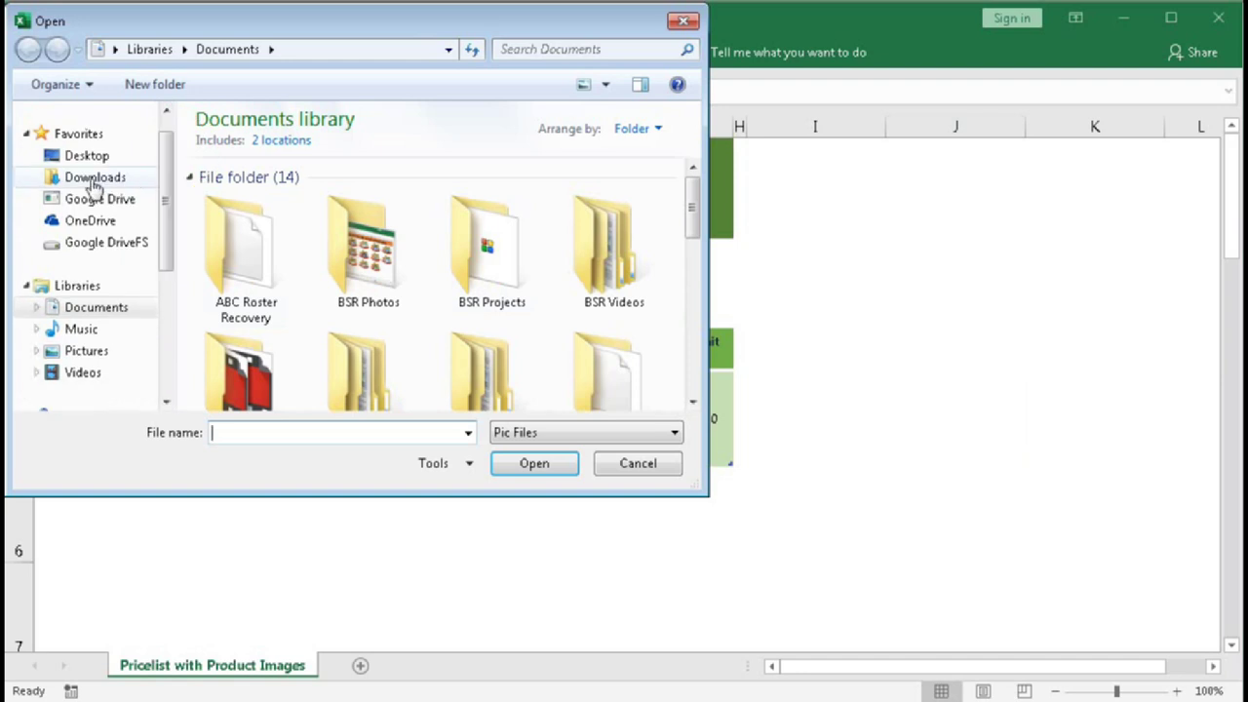
click(88, 201)
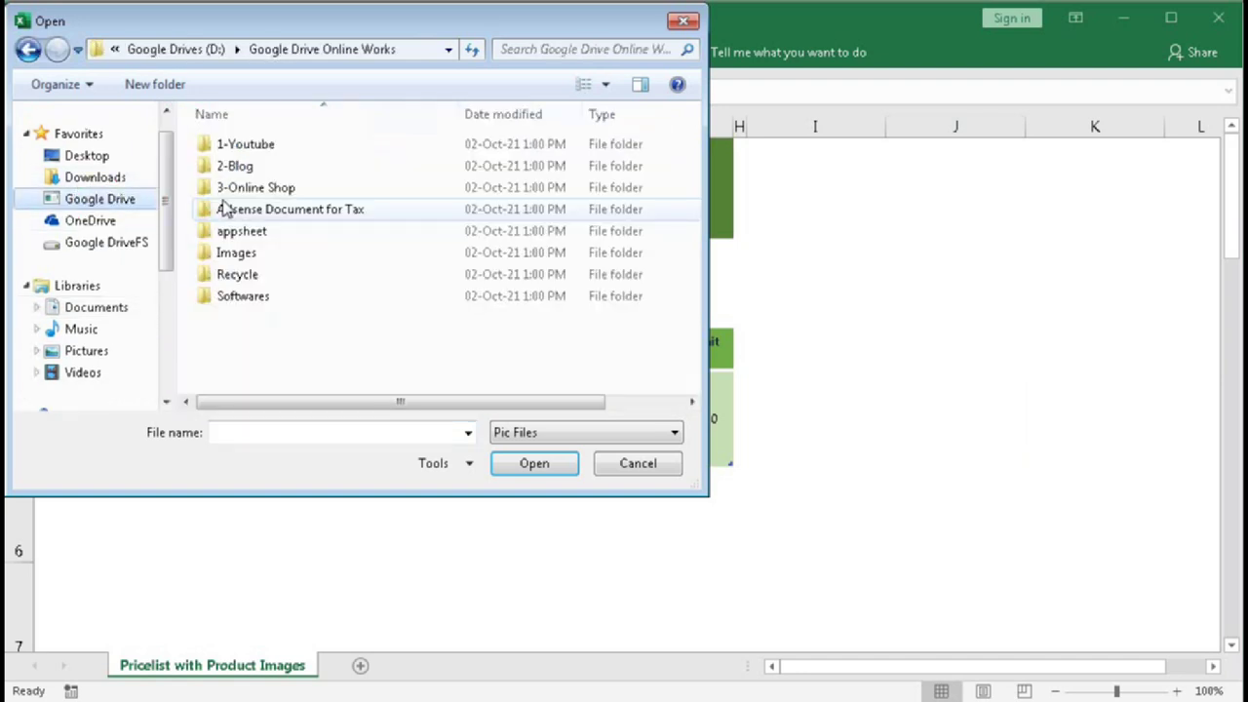
double_click(237, 143)
double_click(239, 151)
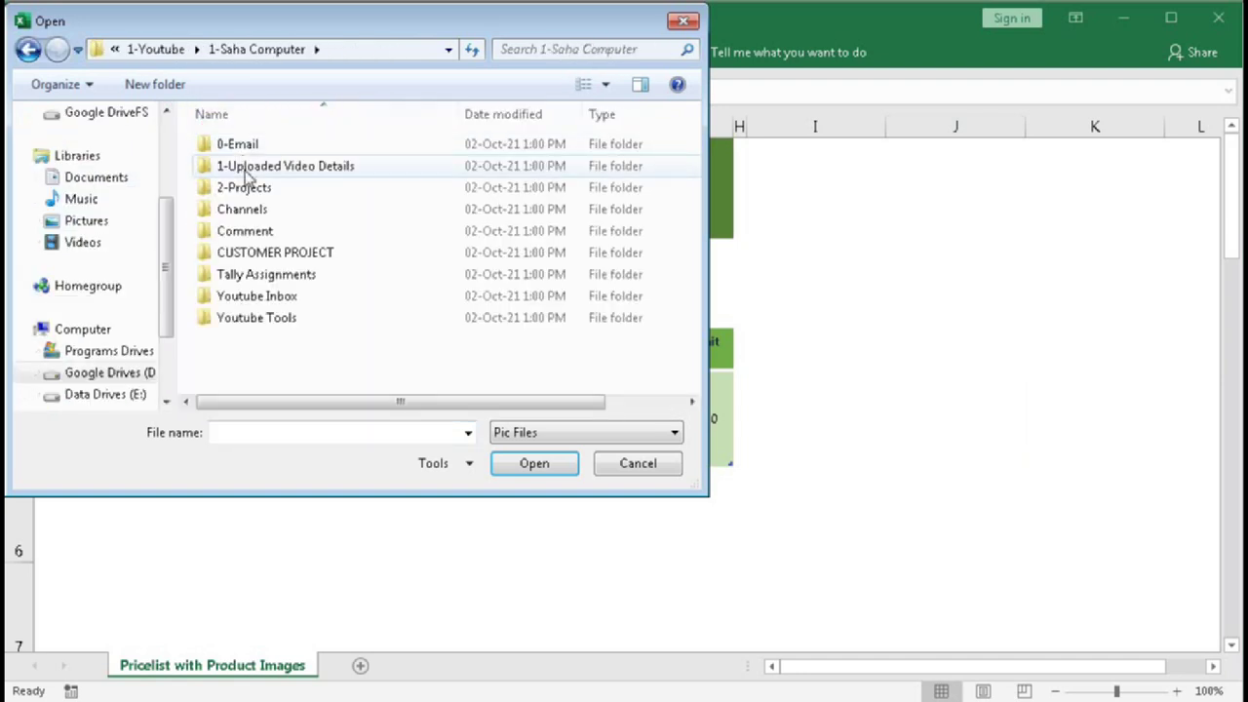
double_click(242, 183)
click(244, 146)
double_click(256, 167)
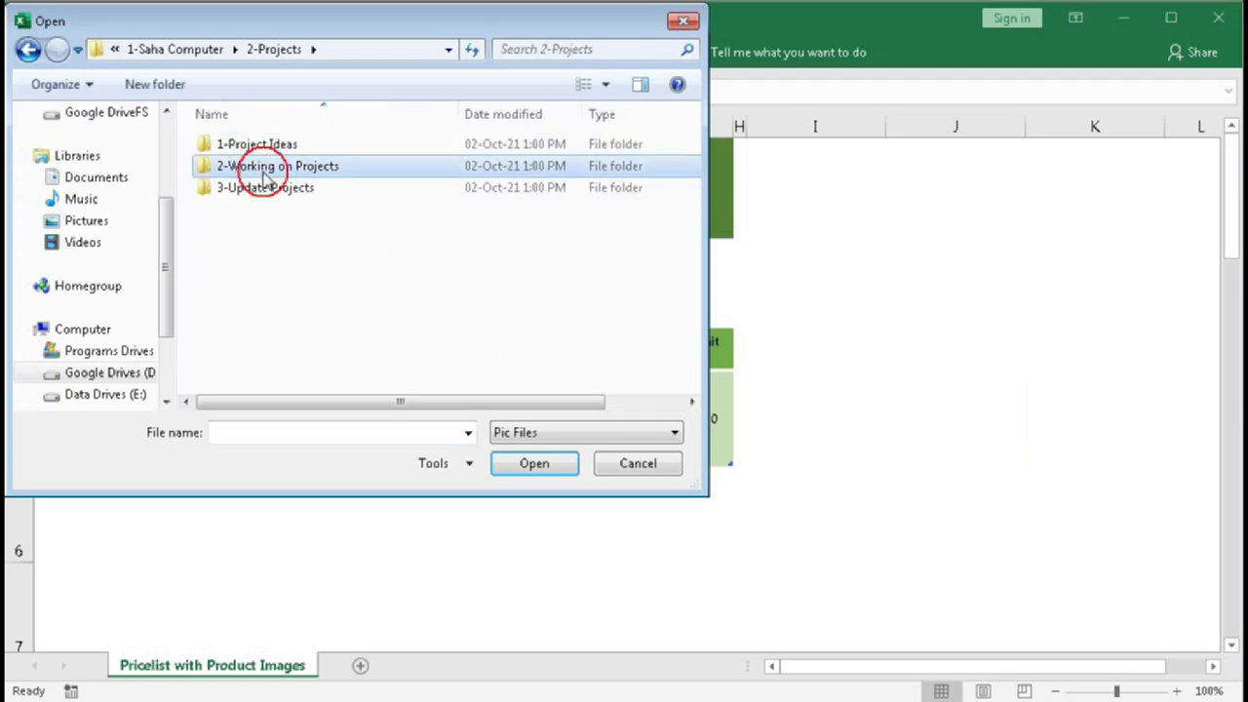
click(253, 167)
double_click(253, 167)
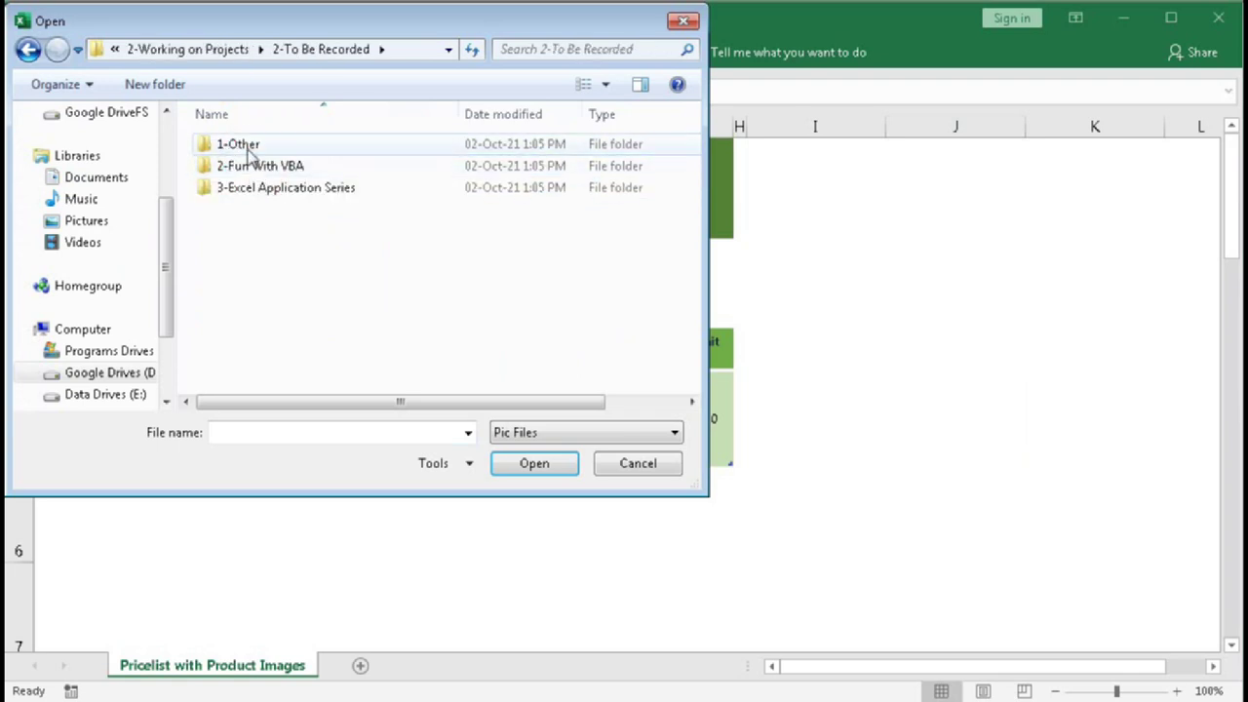
Step: Insert Dress-1 from 1-Other\2-Product Price List\Dress into DR-1's Product Image cell, and test opening the inserted picture in the image viewer
double_click(245, 145)
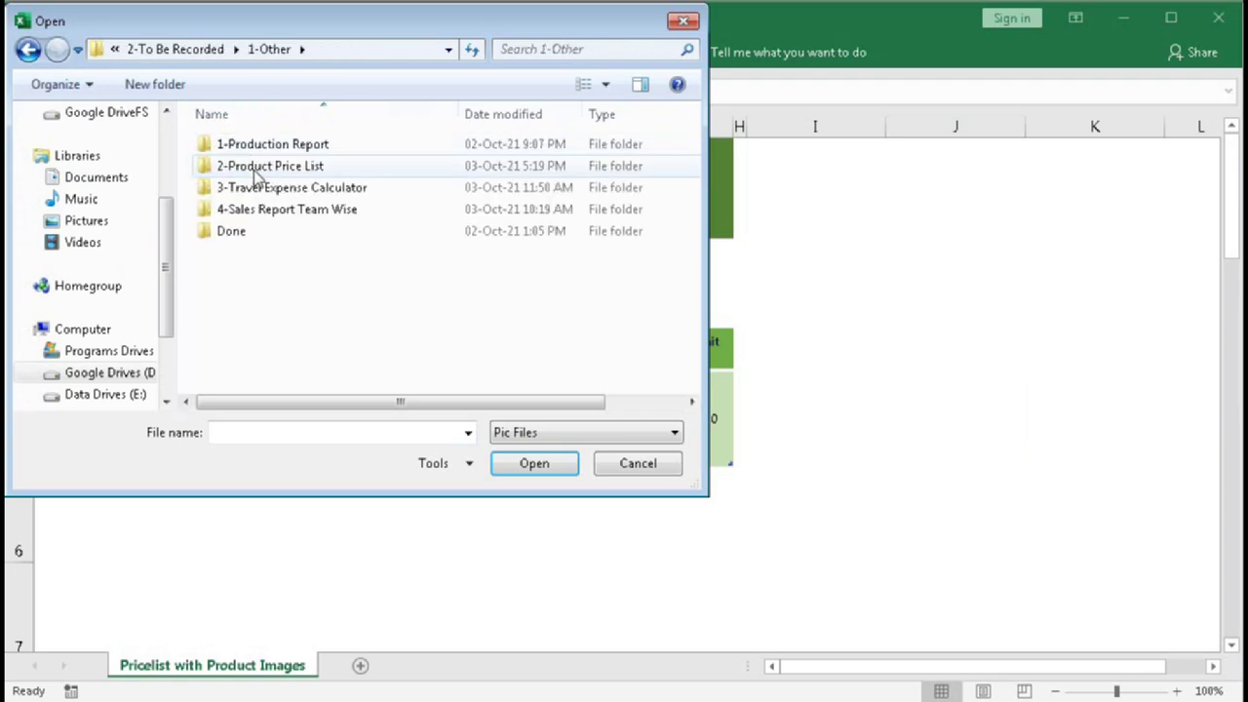
double_click(256, 167)
double_click(234, 146)
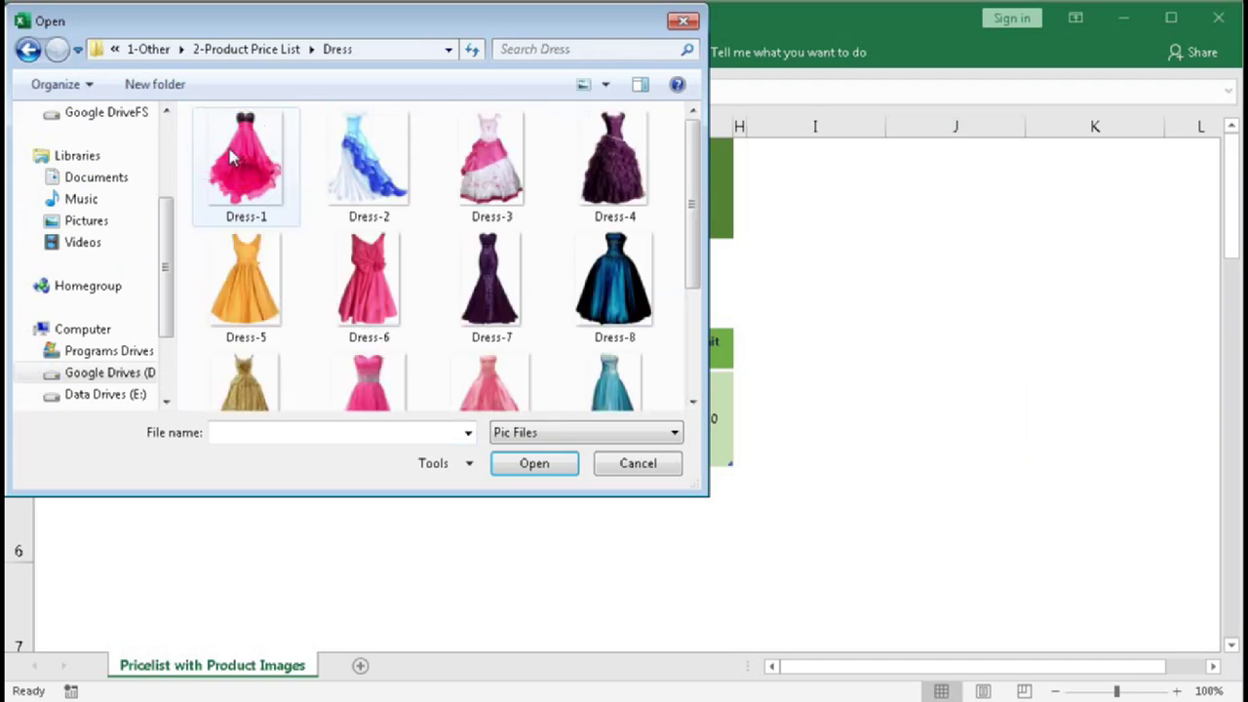
click(244, 176)
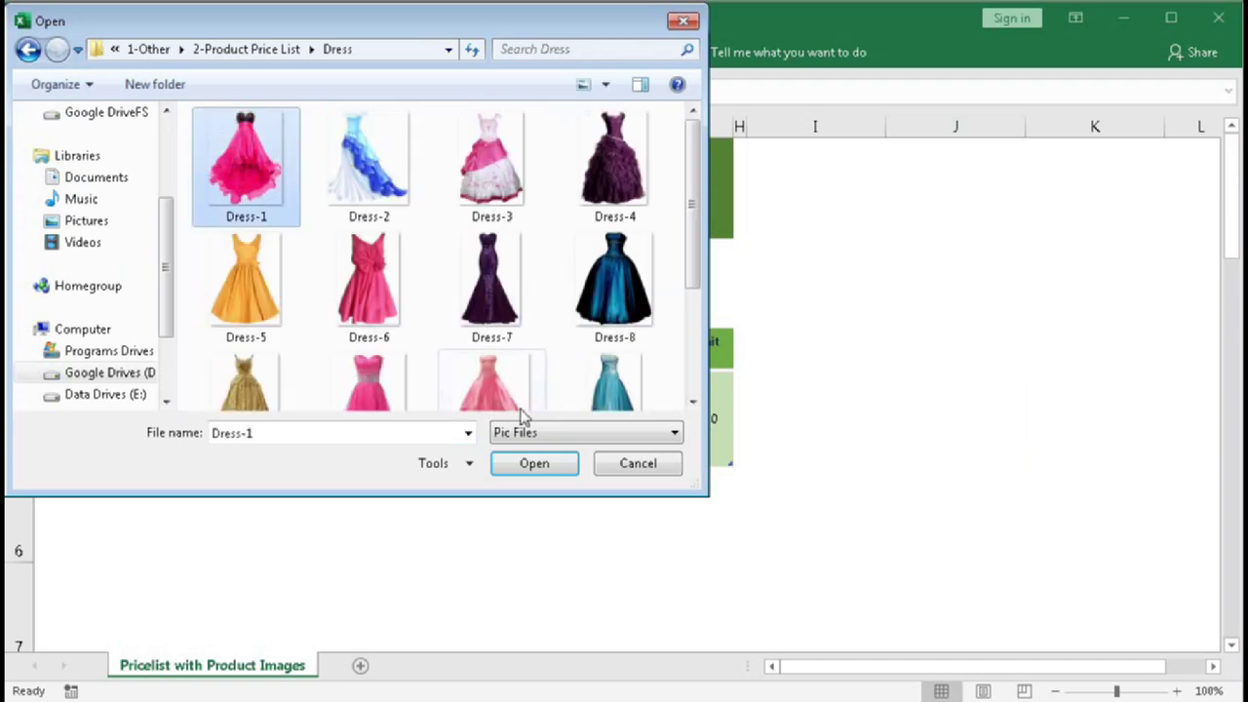
click(519, 469)
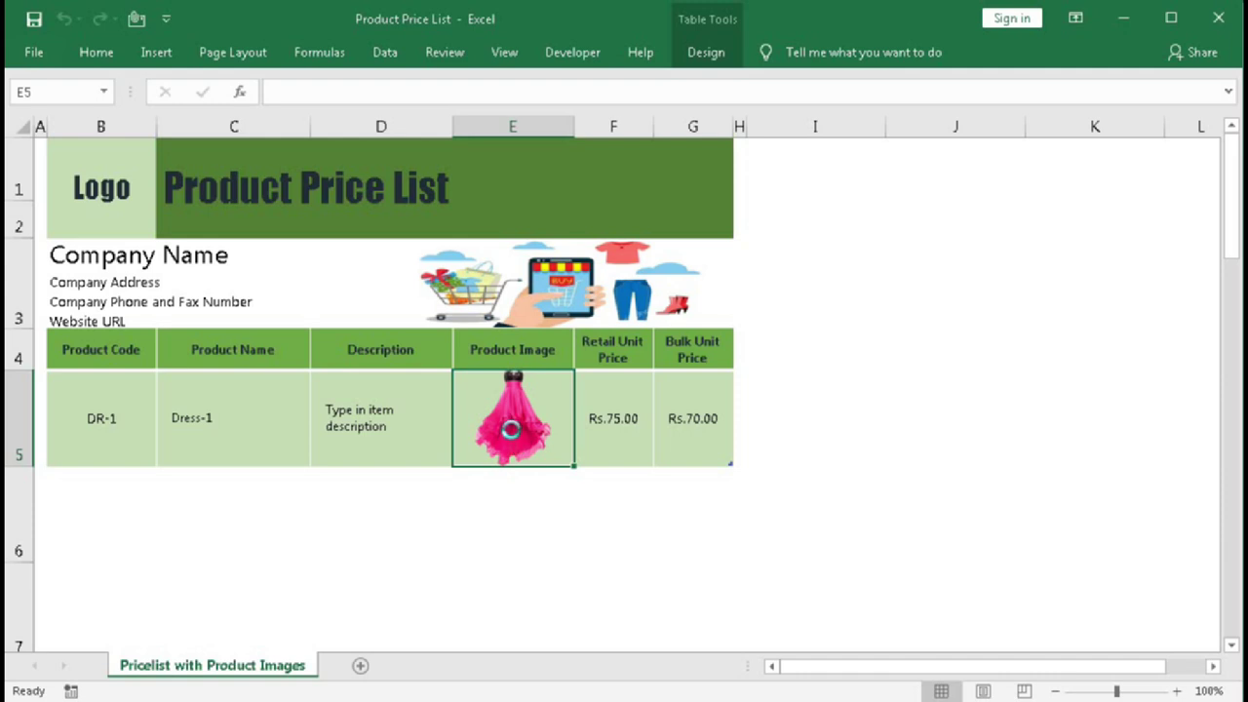
click(515, 441)
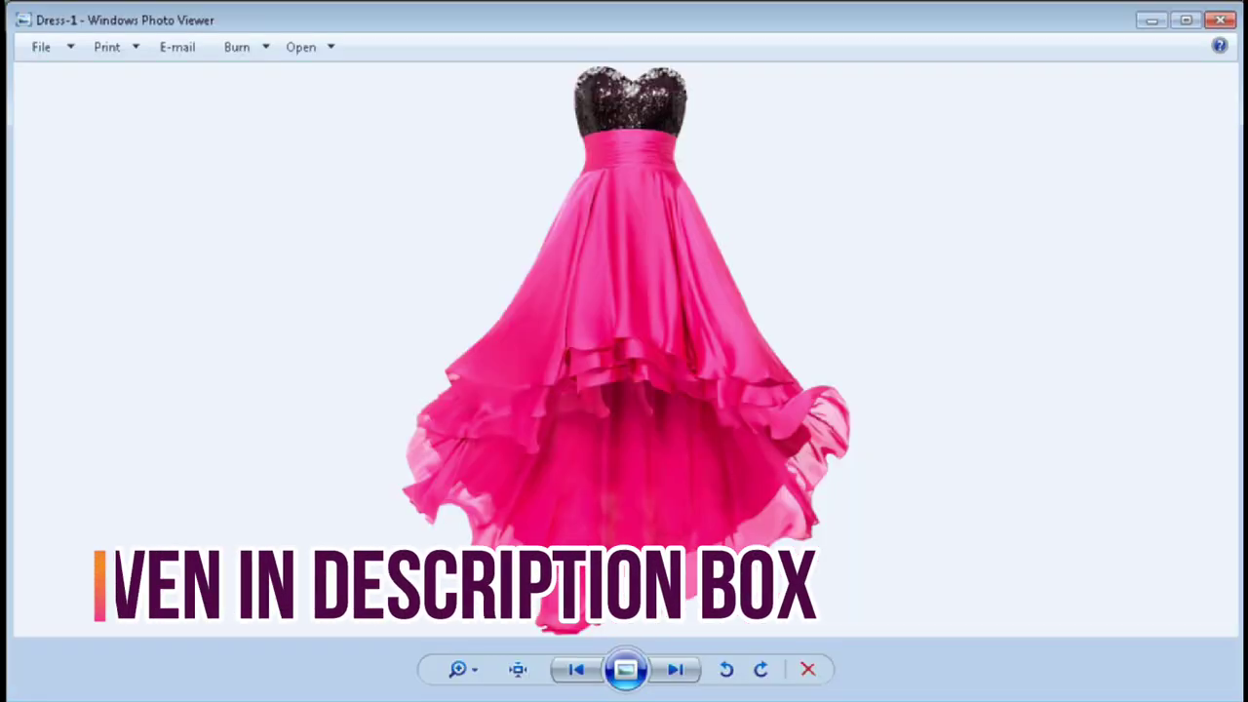
click(1219, 21)
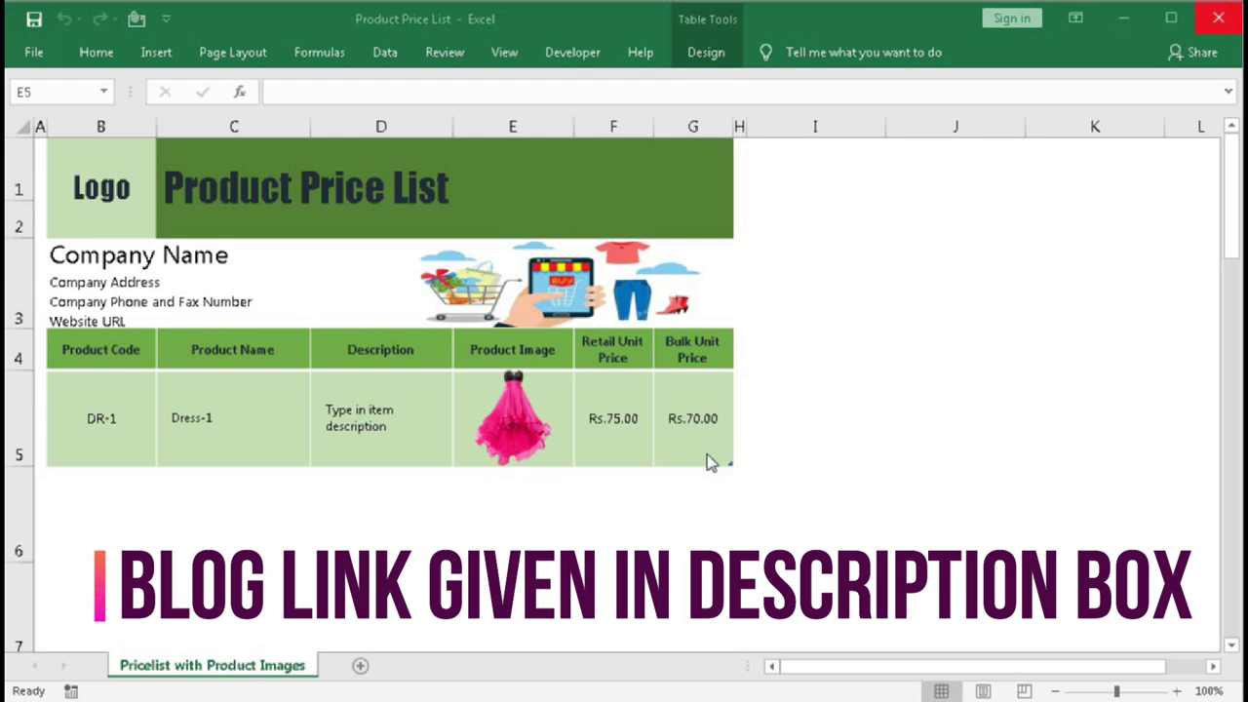